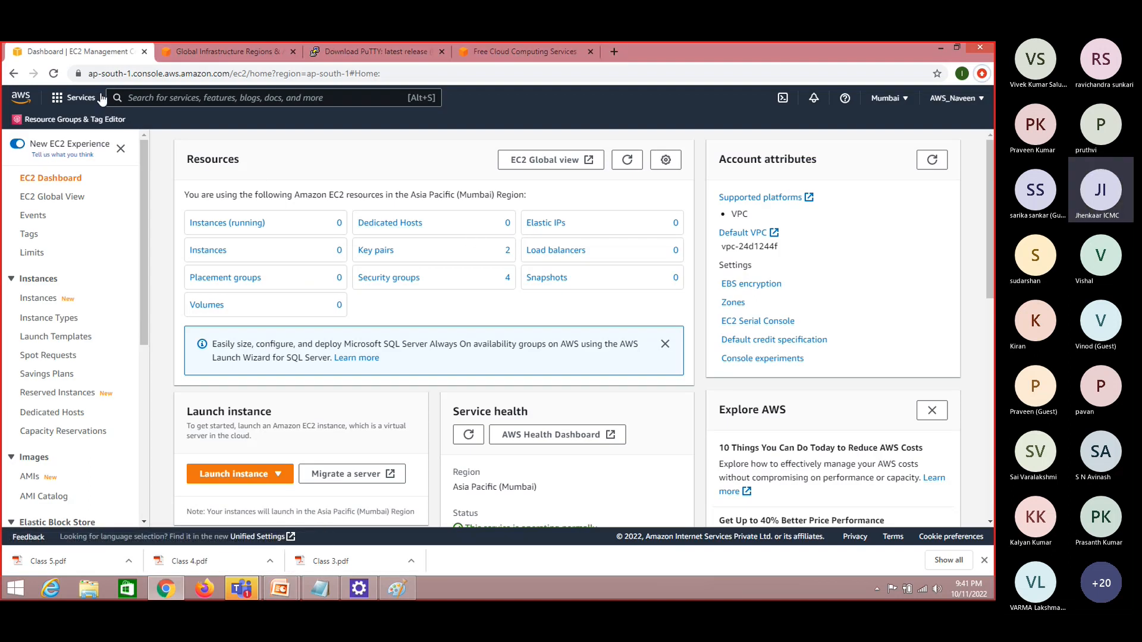
Search the AWS services for ec2 and open the EC2 dashboard
click(143, 98)
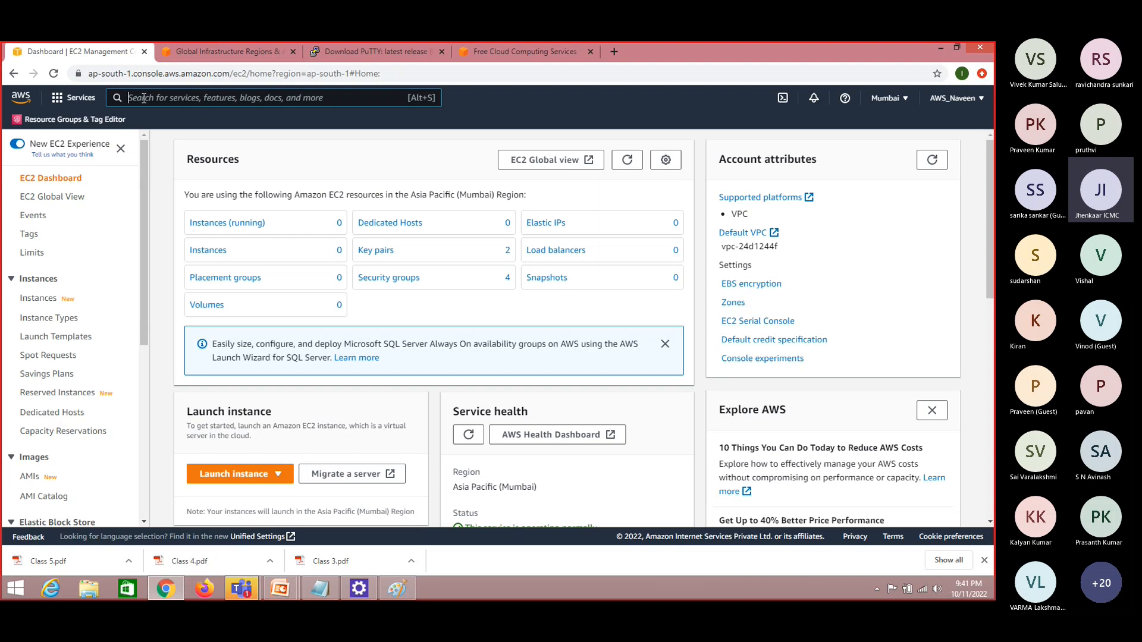
text(ec2)
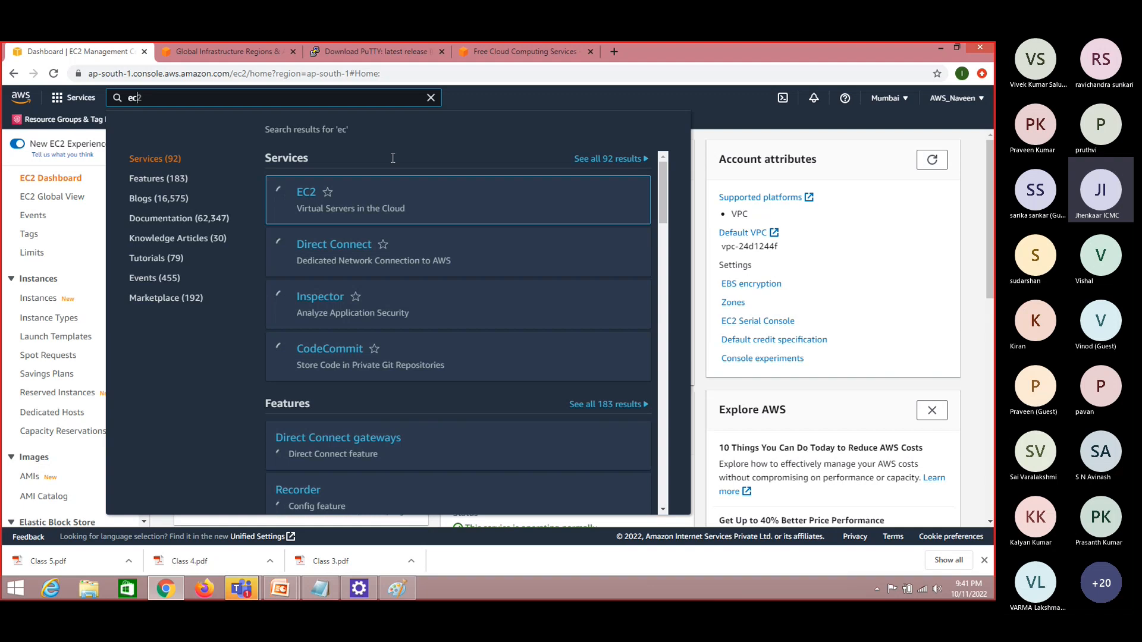
click(306, 193)
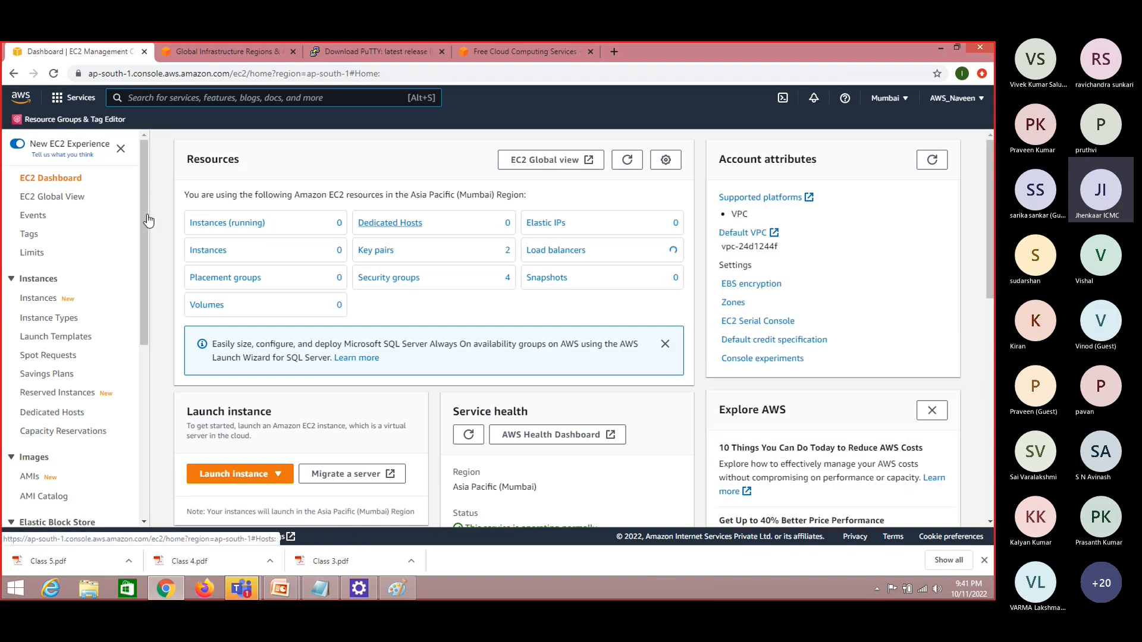
scroll(148, 283, down, 2)
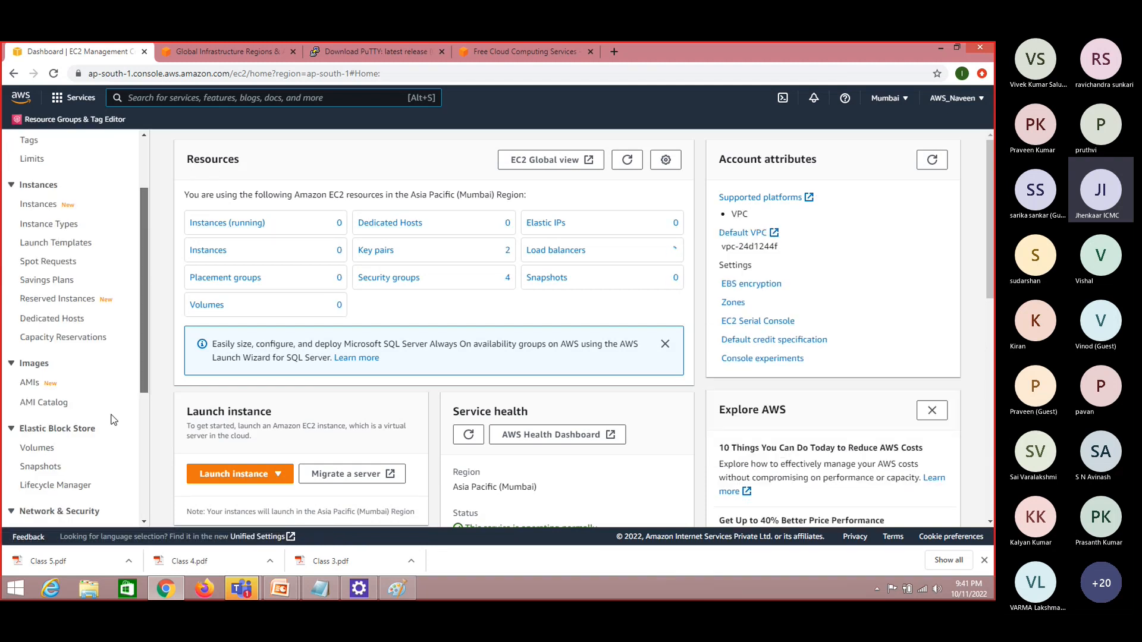
scroll(45, 455, down, 1)
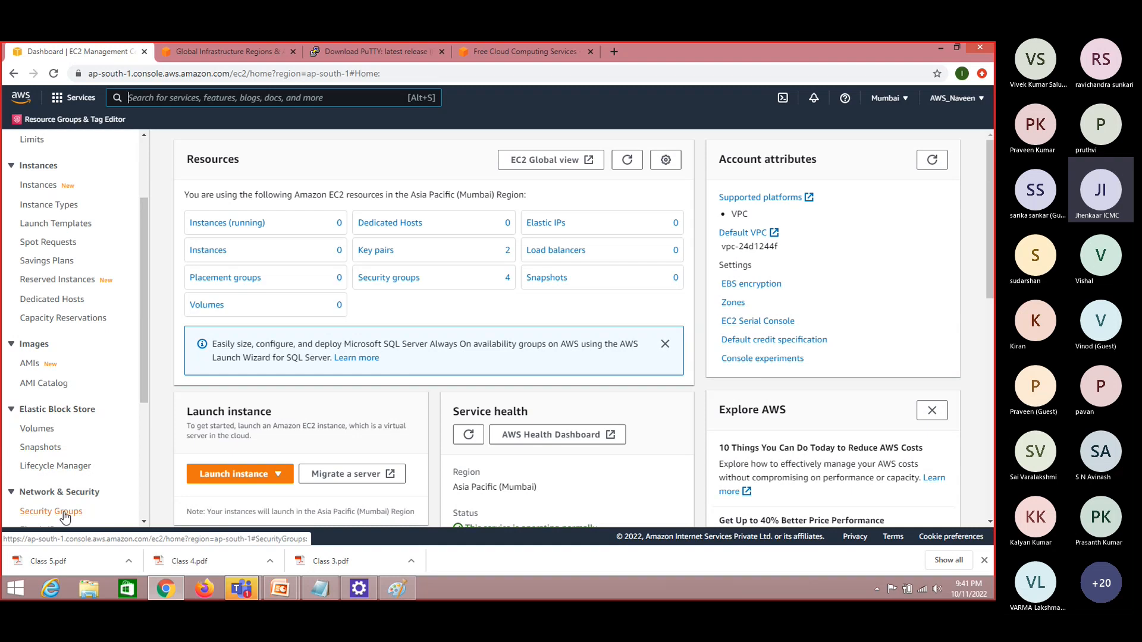
drag(145, 307, 140, 245)
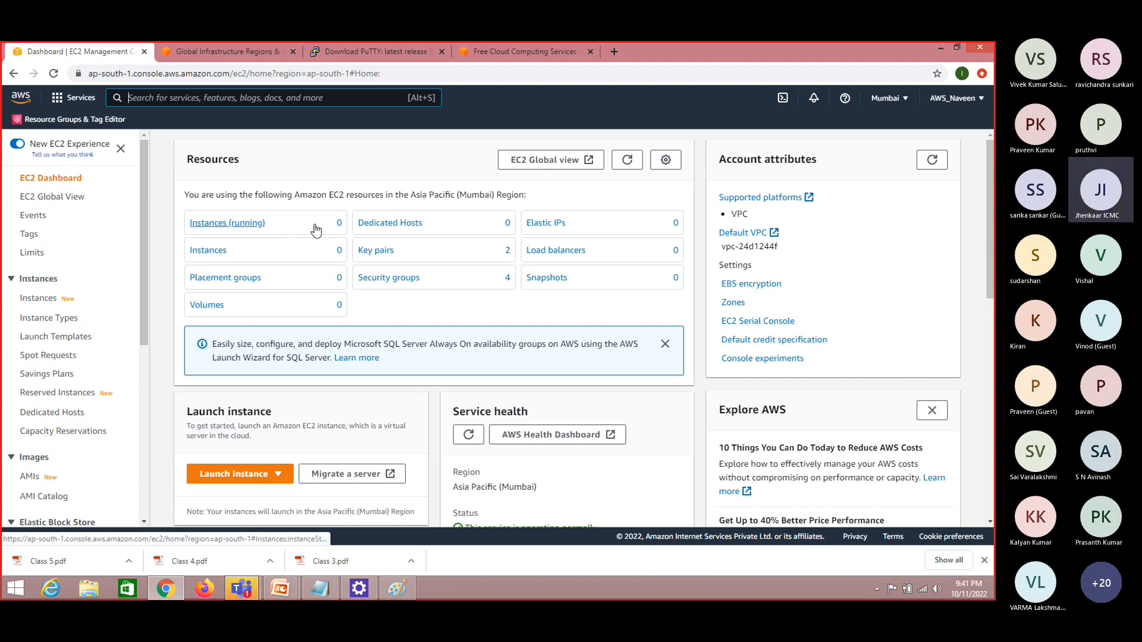
Open the list of running instances and remove its "Instance state = running" filter
click(219, 225)
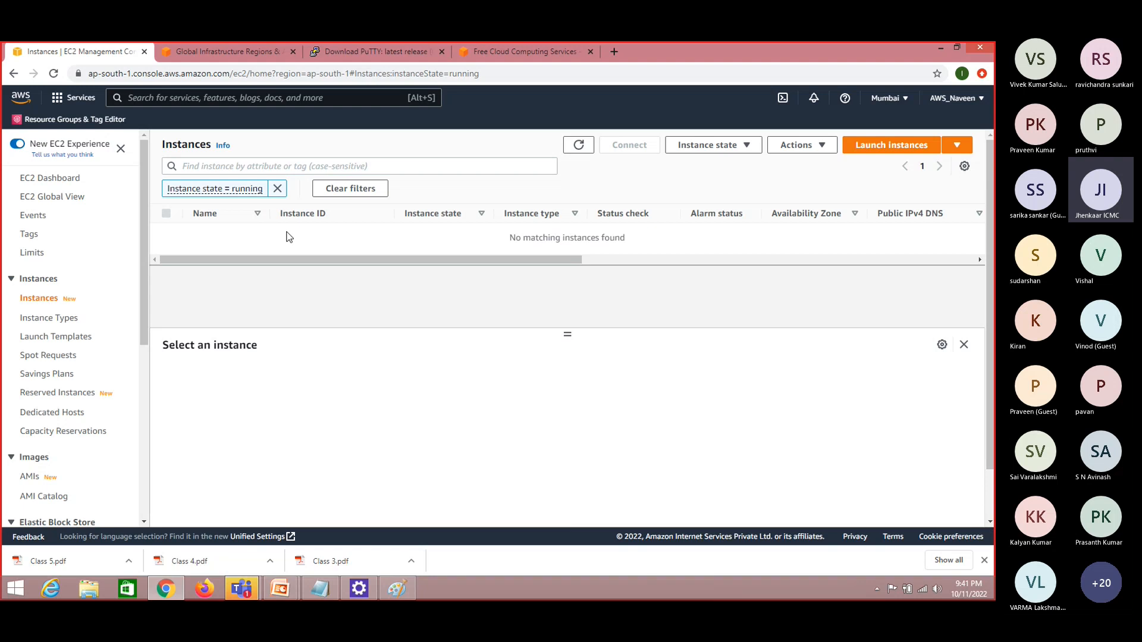
click(277, 189)
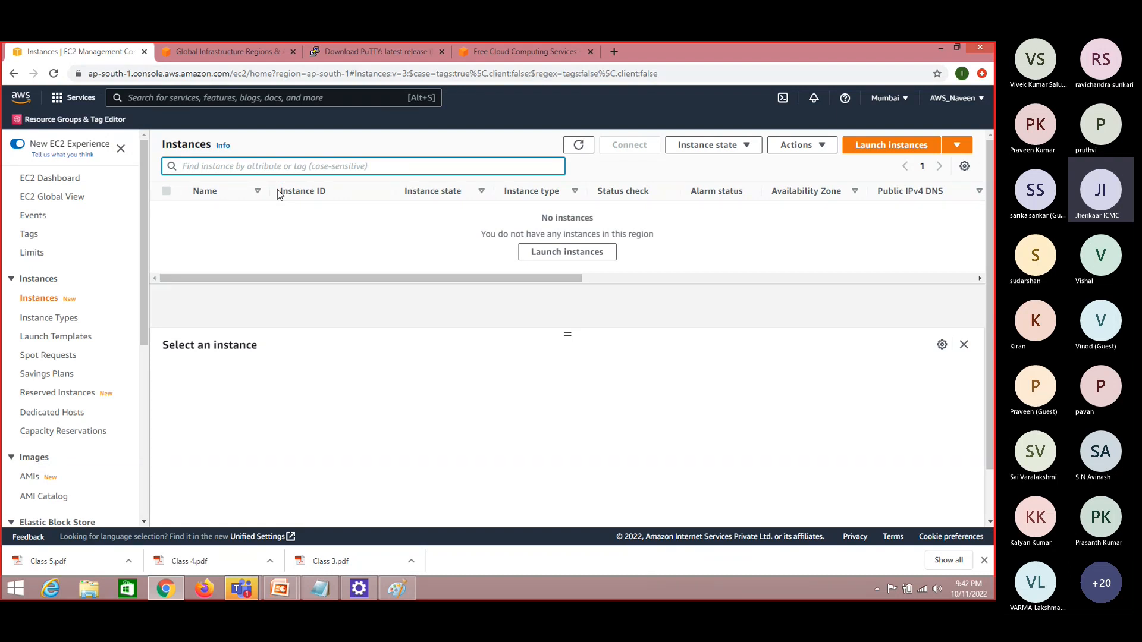
click(253, 167)
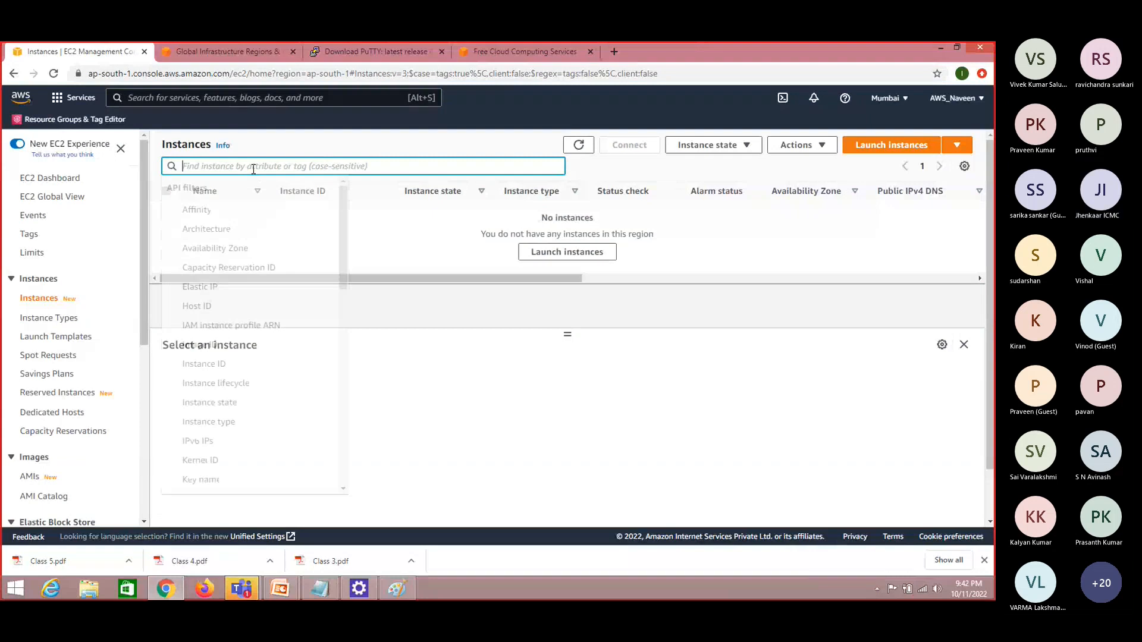
click(390, 260)
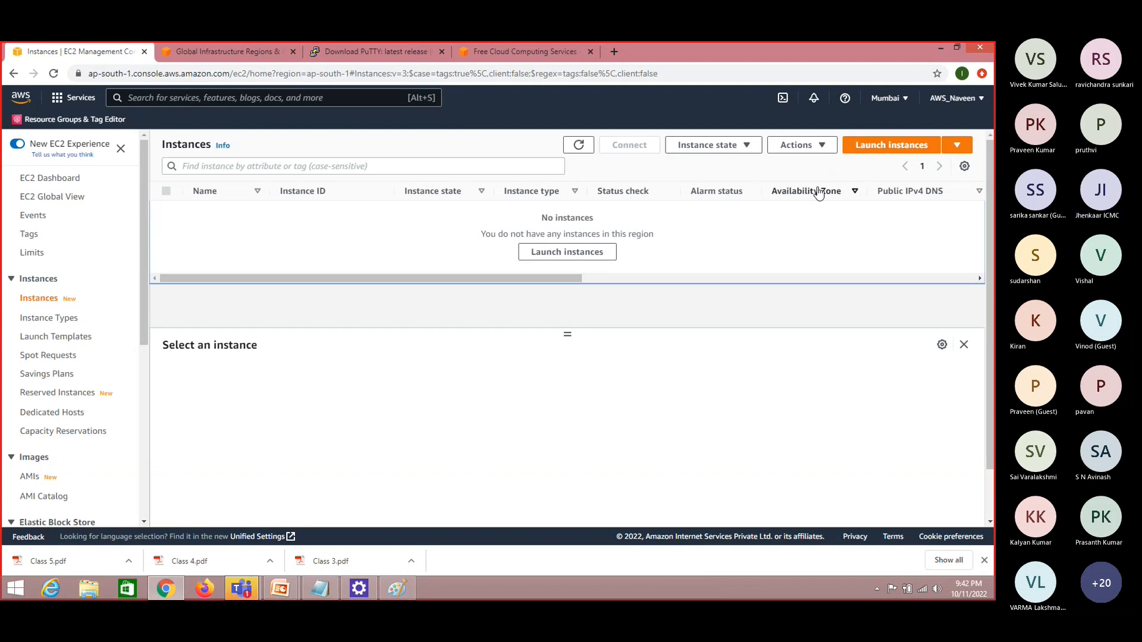
Start launching a new EC2 instance and name it windows-11
click(917, 149)
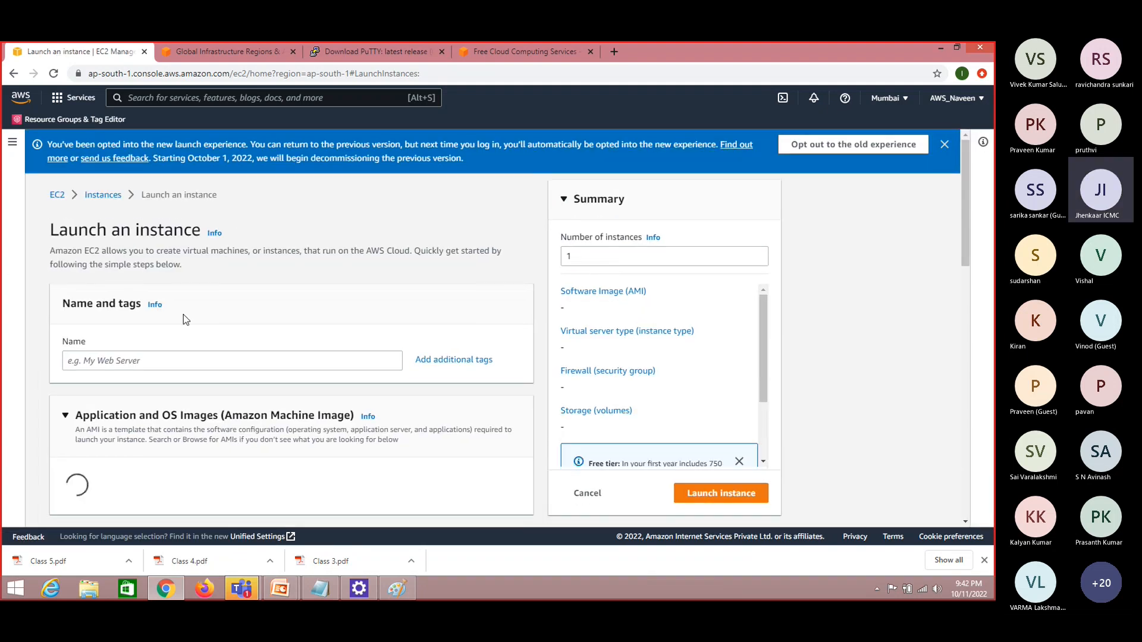
click(157, 360)
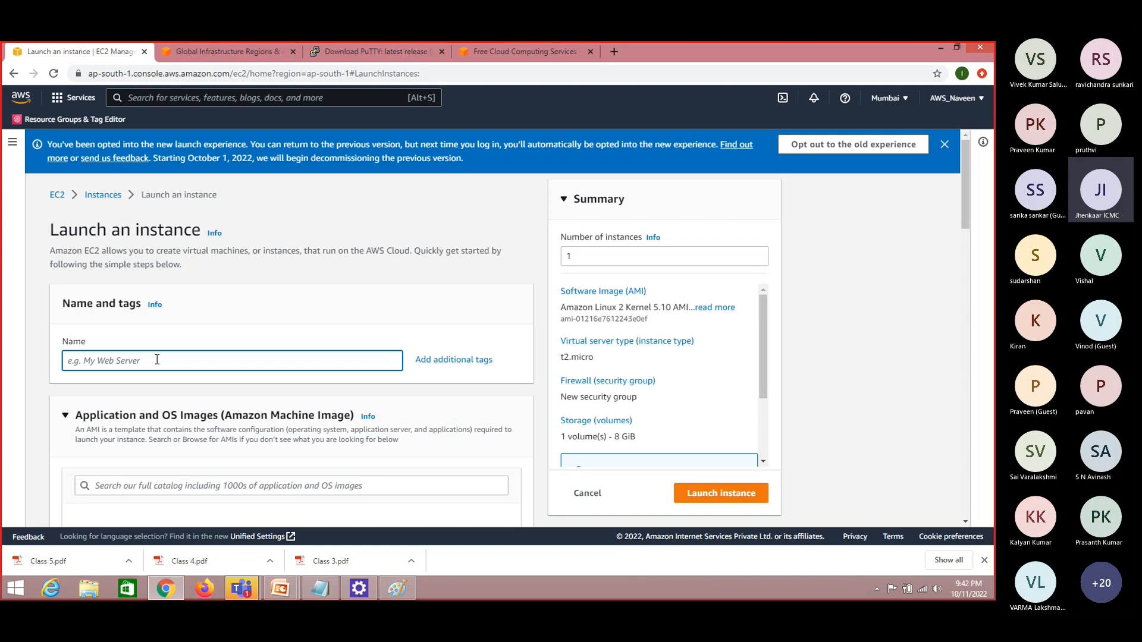
text(windows)
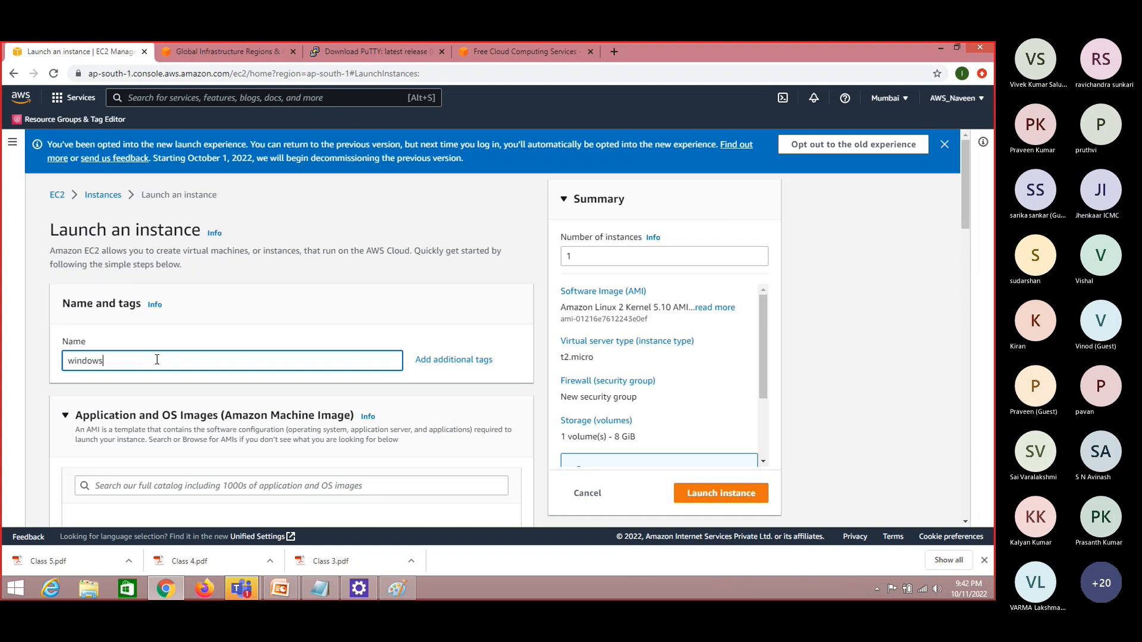
text(-)
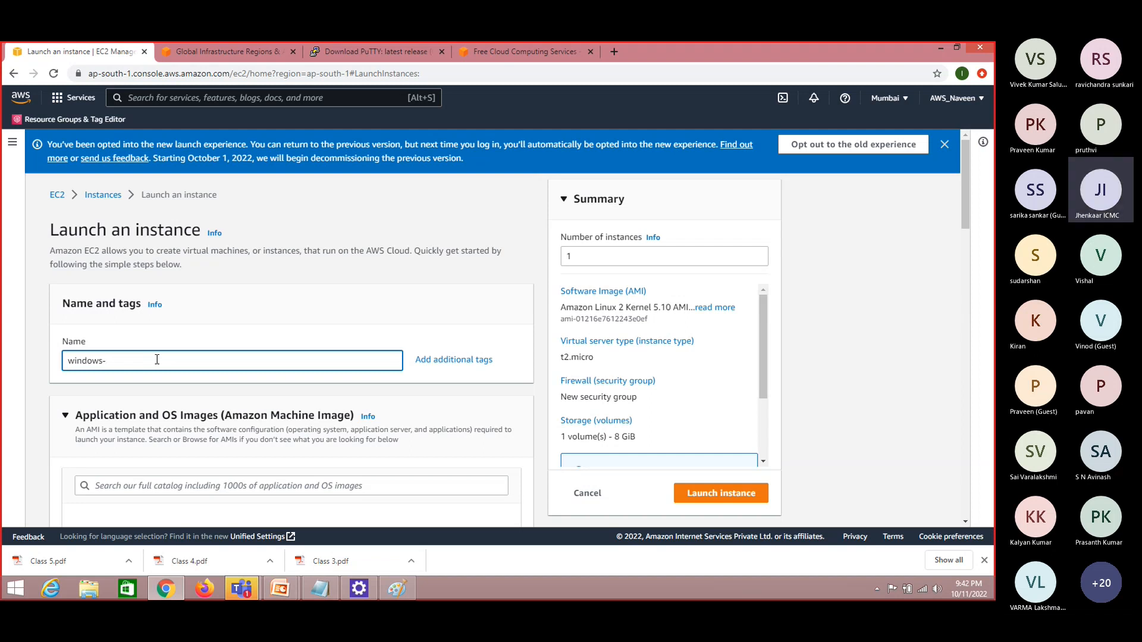
text(11)
drag(965, 173, 974, 228)
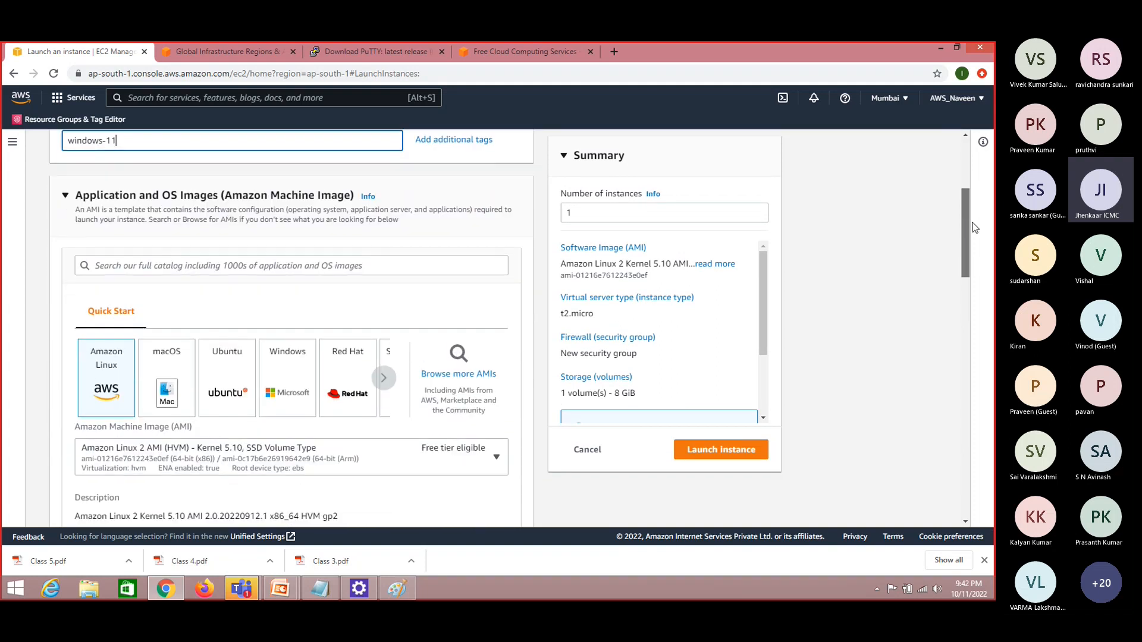
Switch to the Day 2 notes in Notepad and add the heading "Computer / Server" below the agenda
click(321, 588)
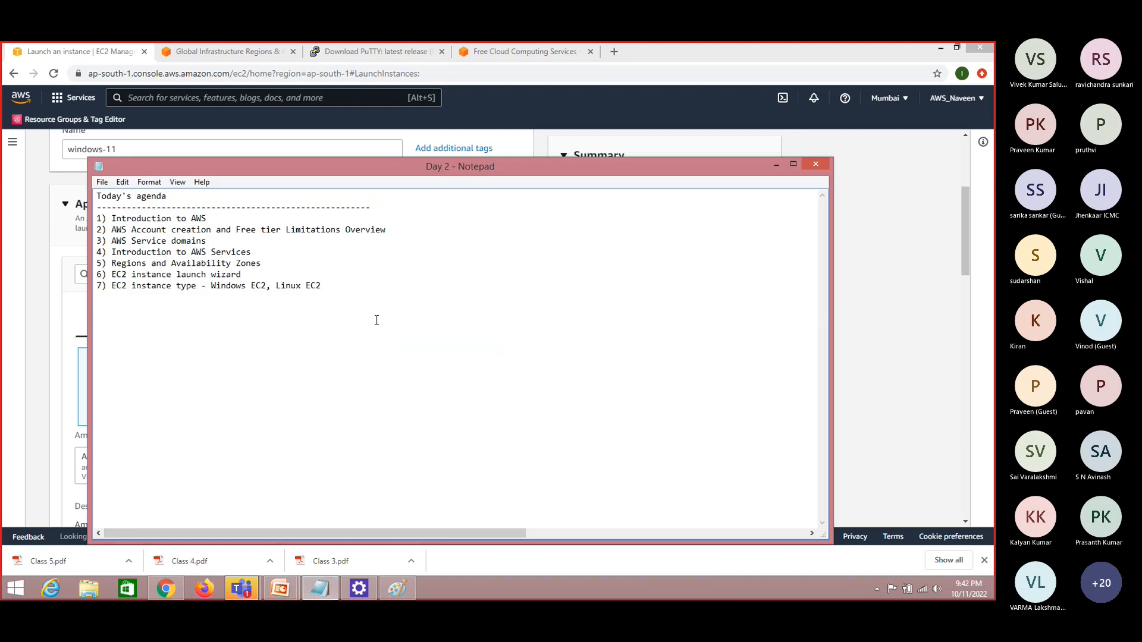
key(Return)
key(Return)
key(Return)
drag(359, 170, 557, 177)
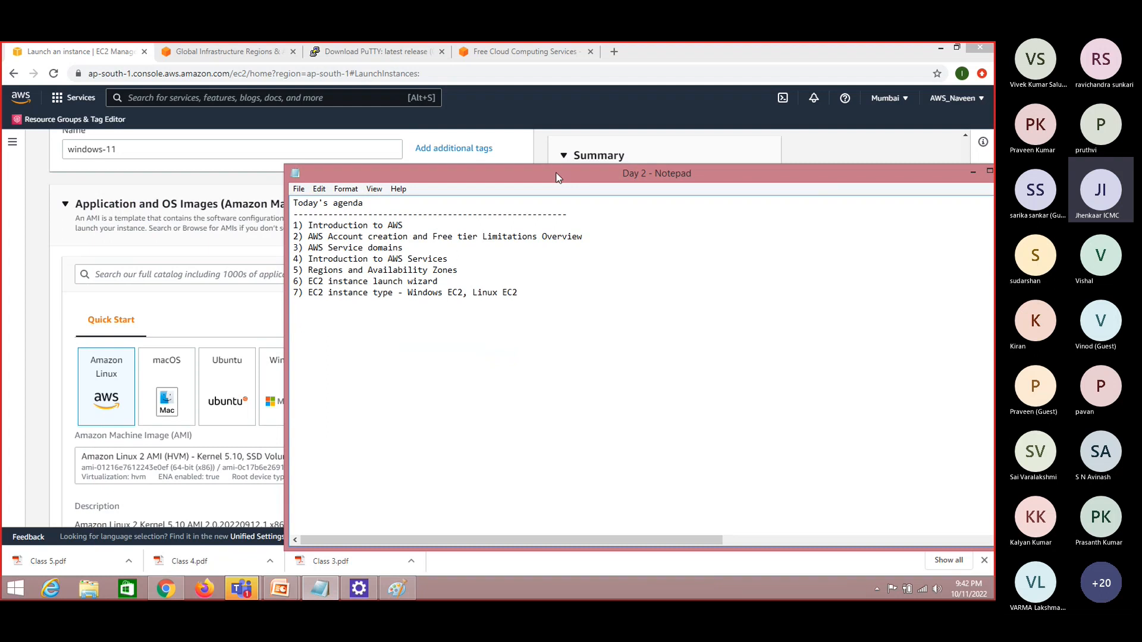
text(Computer / Server)
key(Return)
key(Return)
Add the lines "Name :" and "OS" under the Computer / Server heading, and return to the instance launch page in Chrome
text(Name :)
key(Return)
text(OS)
click(38, 313)
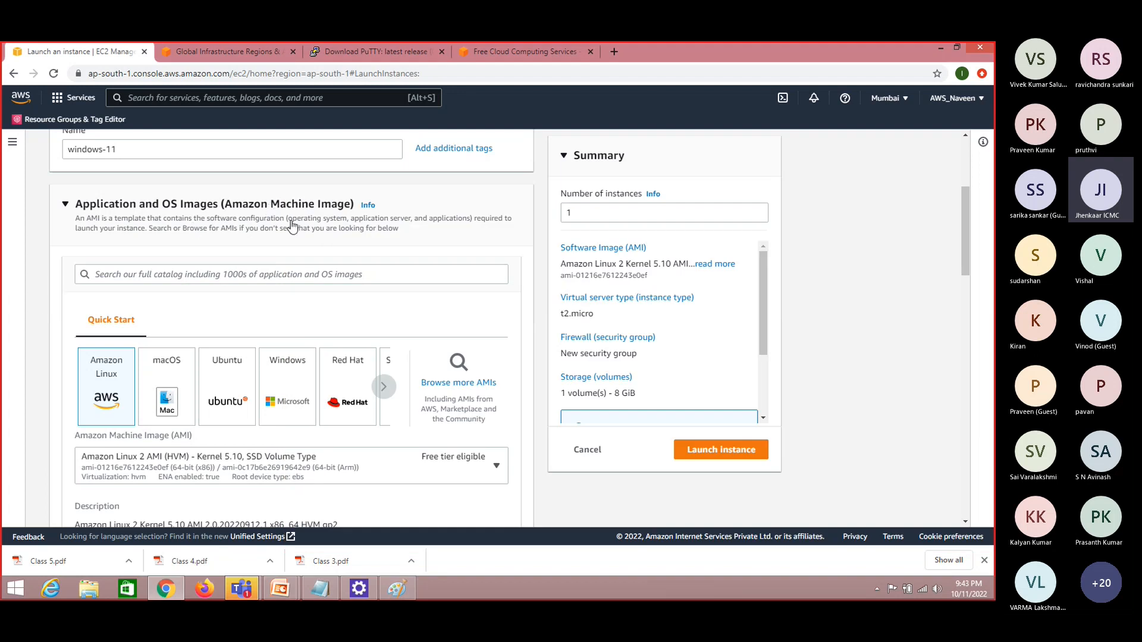
key(alt+Tab)
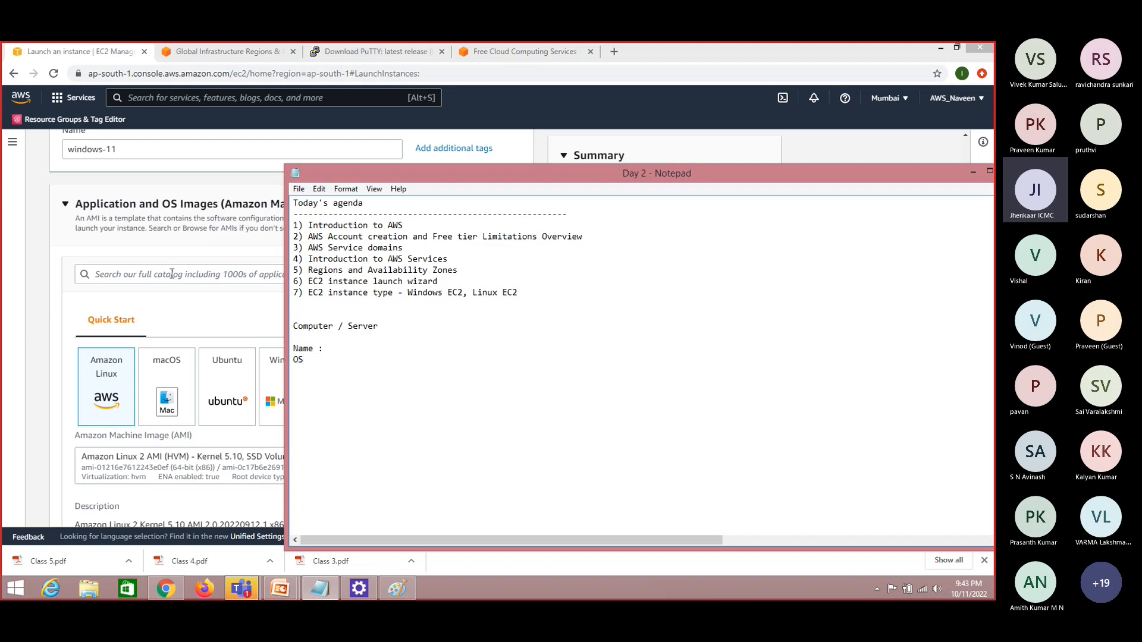
click(34, 264)
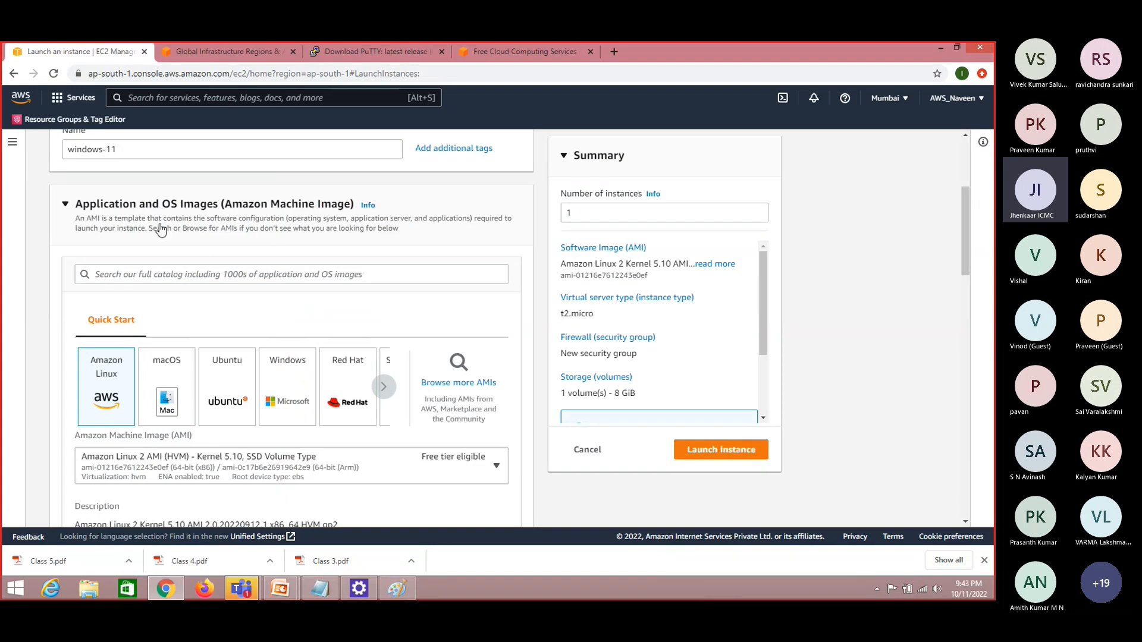
Browse more AMIs and search the Amazon Machine Image catalog for windows
click(140, 278)
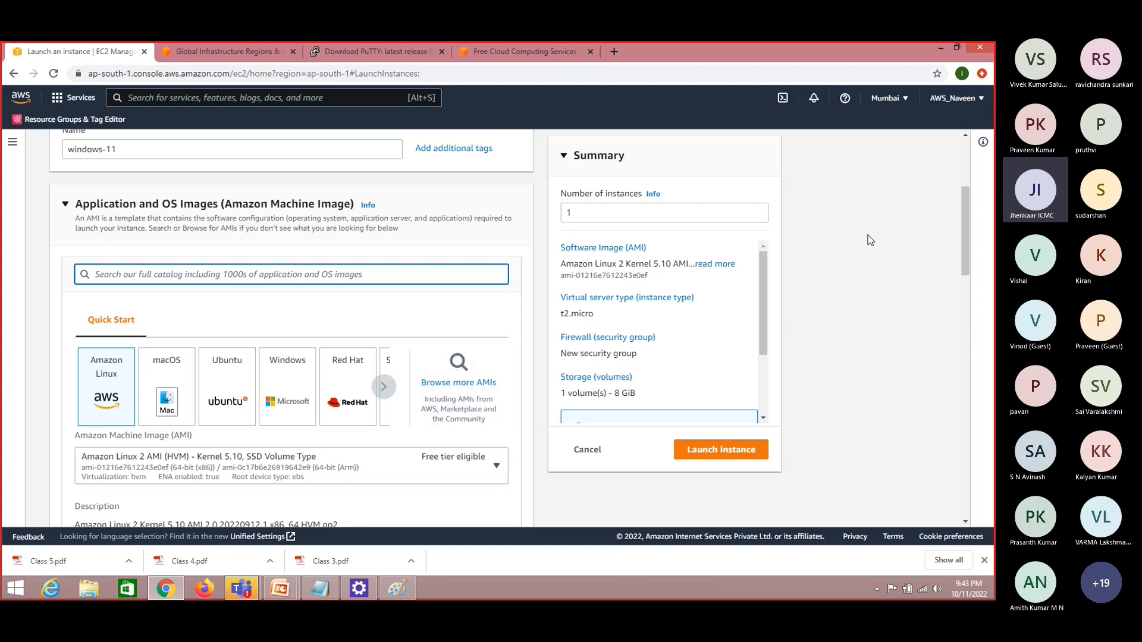
scroll(964, 205, up, 2)
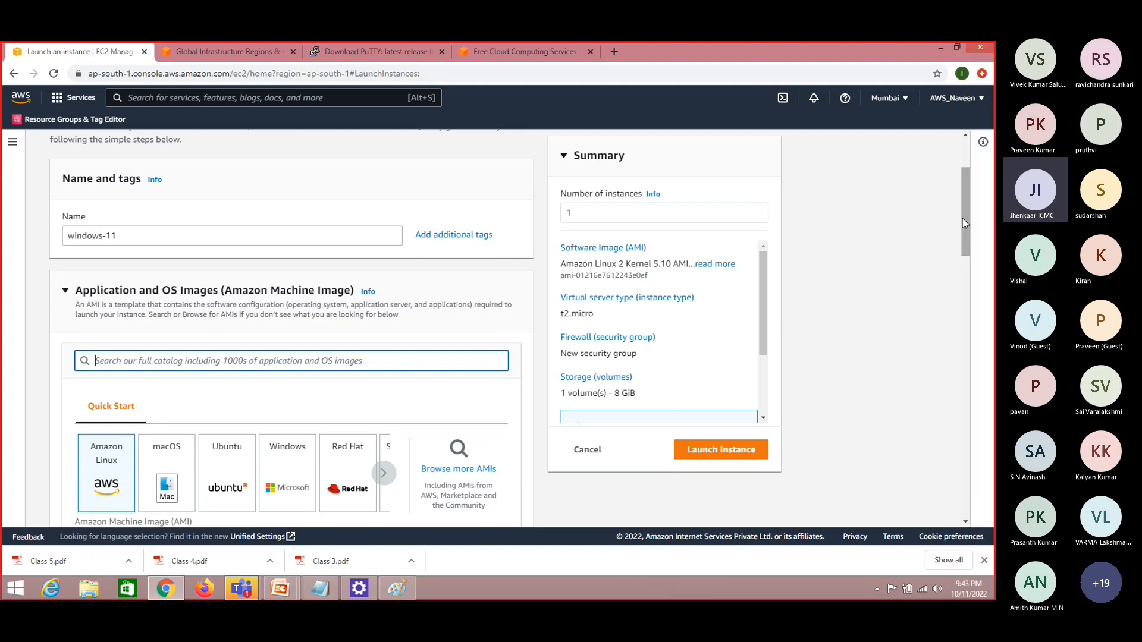
drag(962, 218, 965, 237)
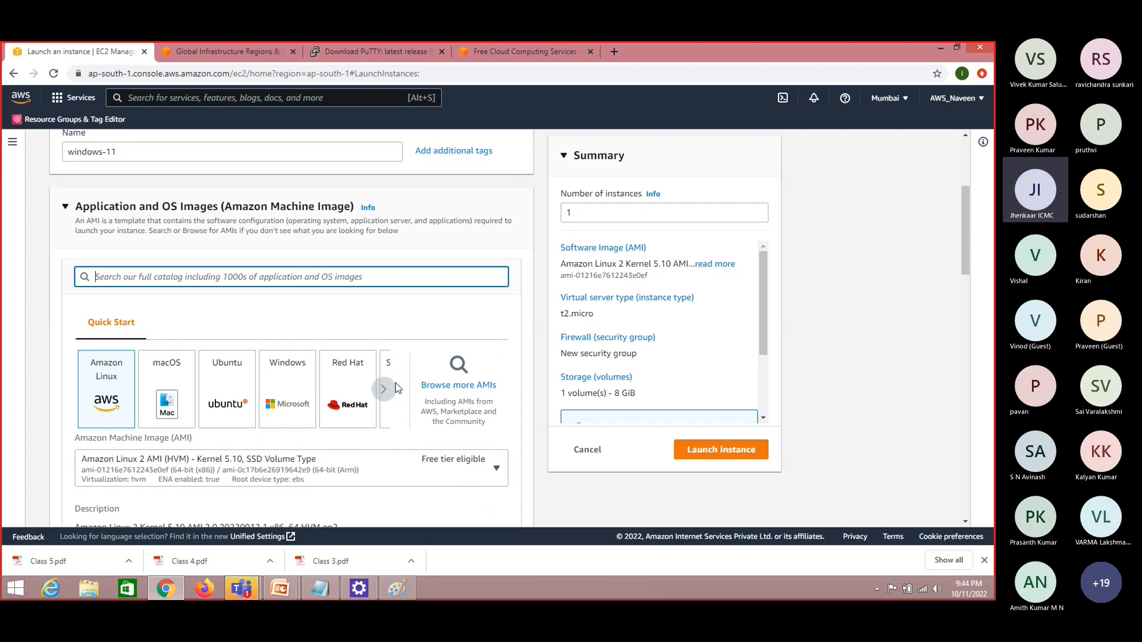
click(459, 365)
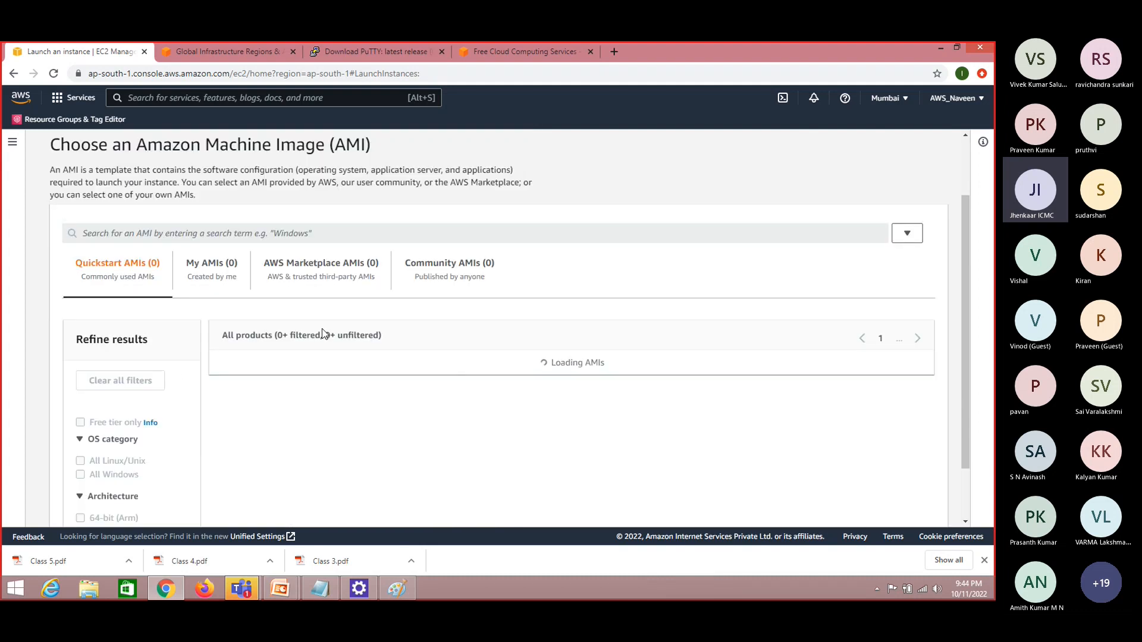
scroll(307, 265, down, 1)
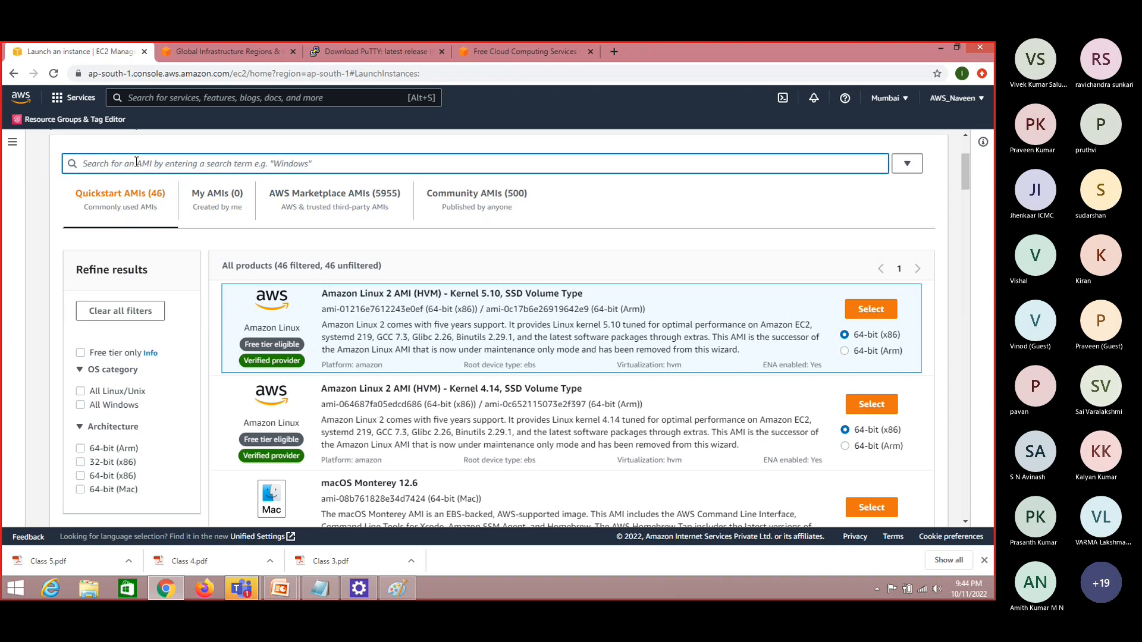
text(windows)
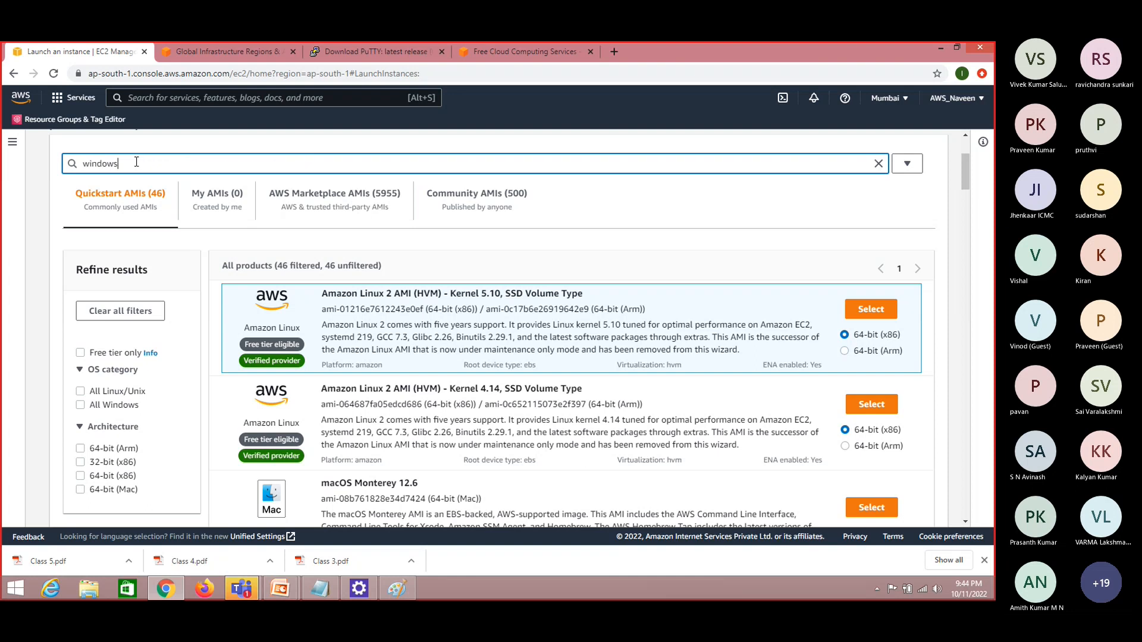
key(Return)
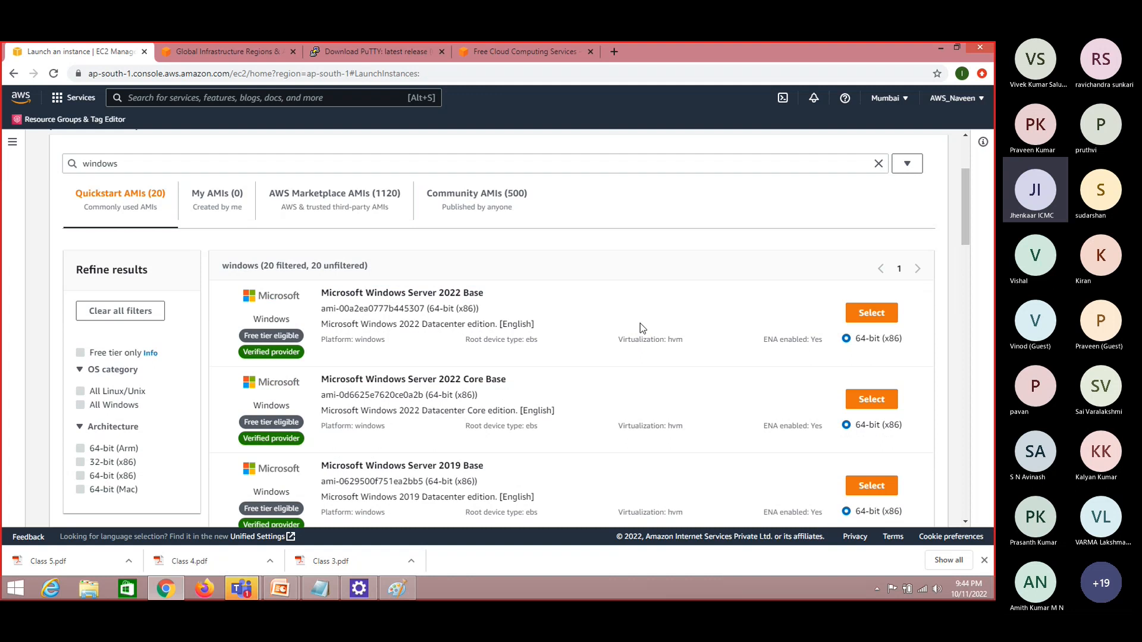
Select the Microsoft Windows Server 2022 Base AMI for the new instance
scroll(968, 203, down, 3)
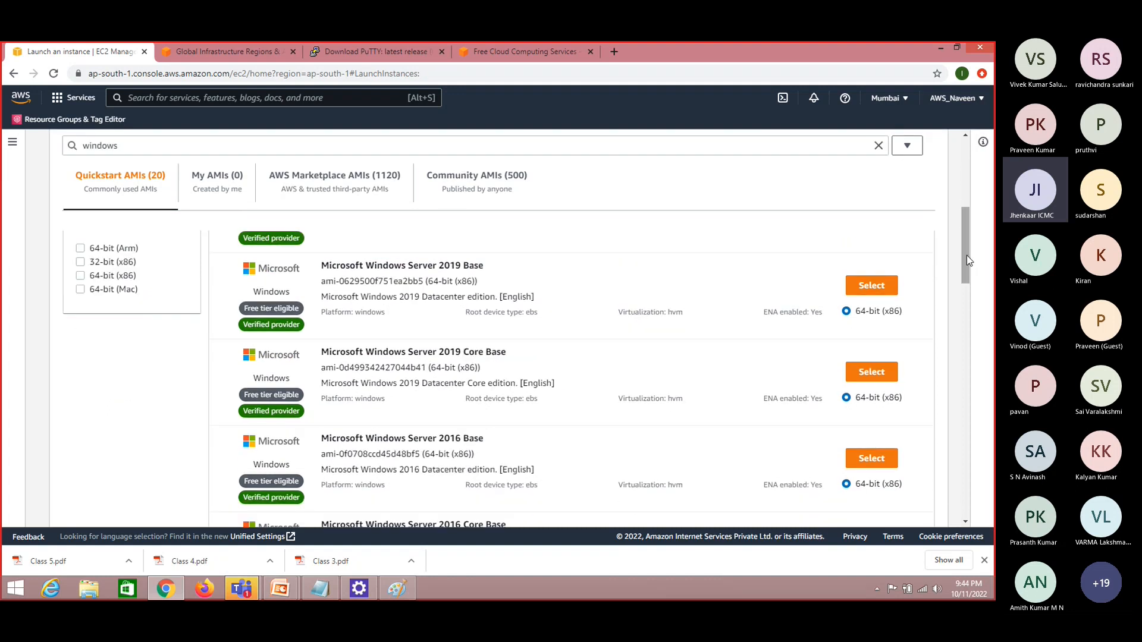
drag(967, 260, 968, 311)
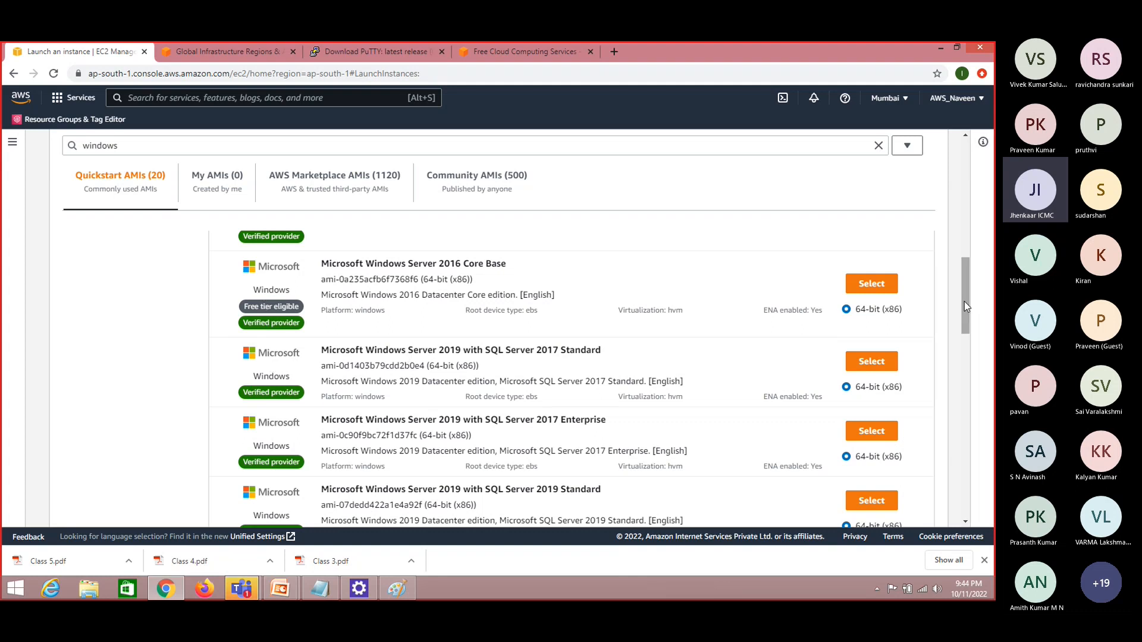
drag(965, 301, 961, 217)
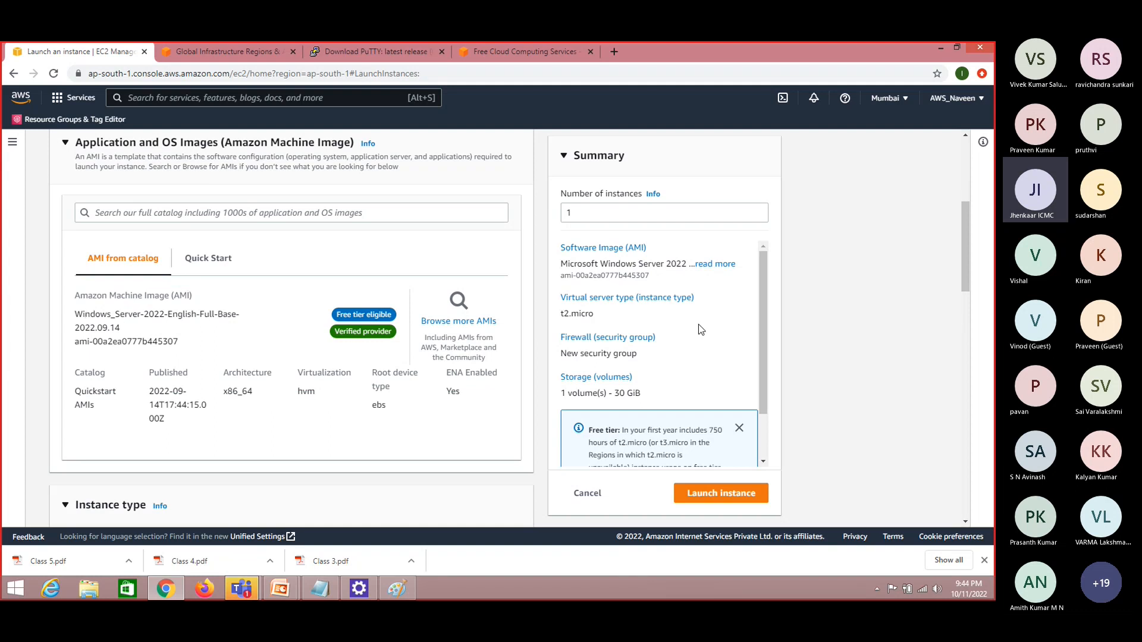
scroll(966, 233, down, 2)
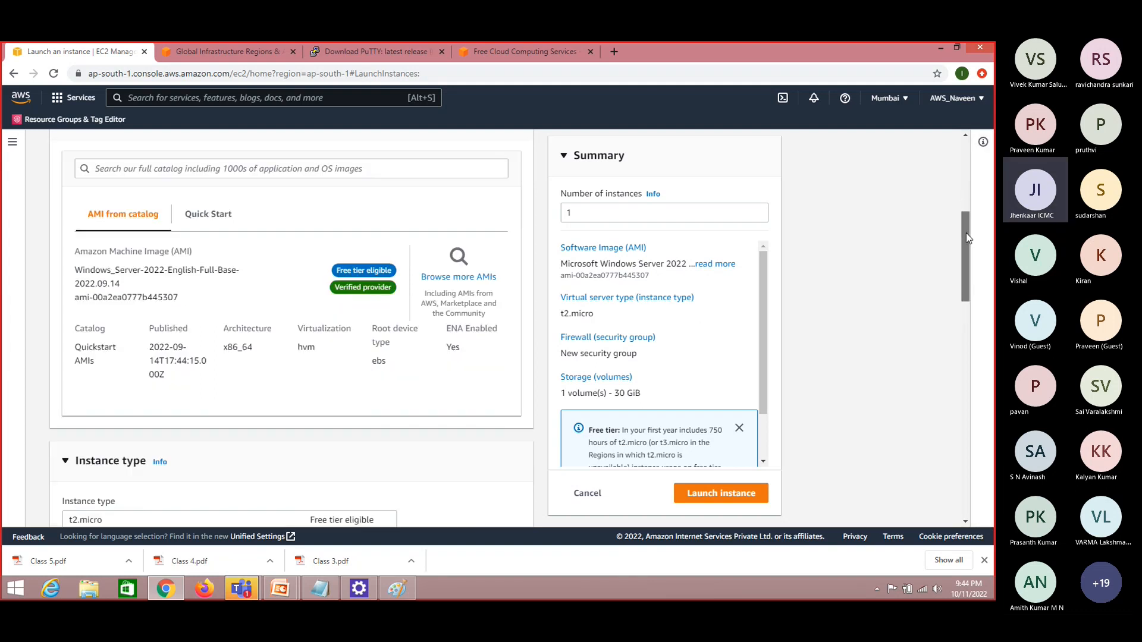
scroll(970, 259, down, 1)
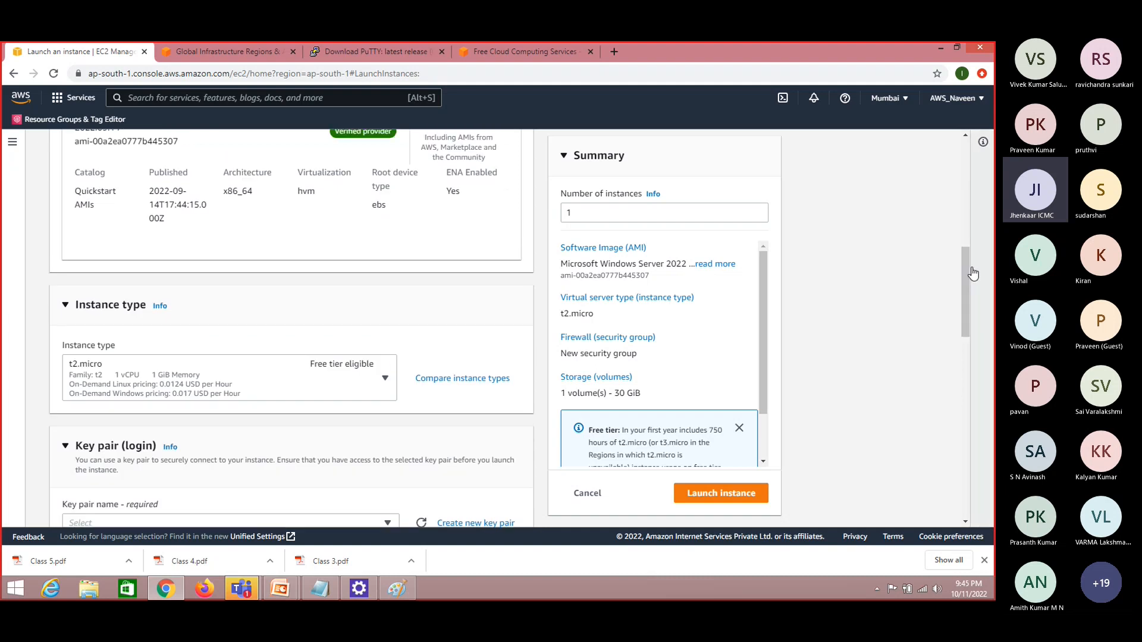
Start a new line in the Notepad notes, examine the EC2 instance diagram in Paint, and return to the notes
click(331, 592)
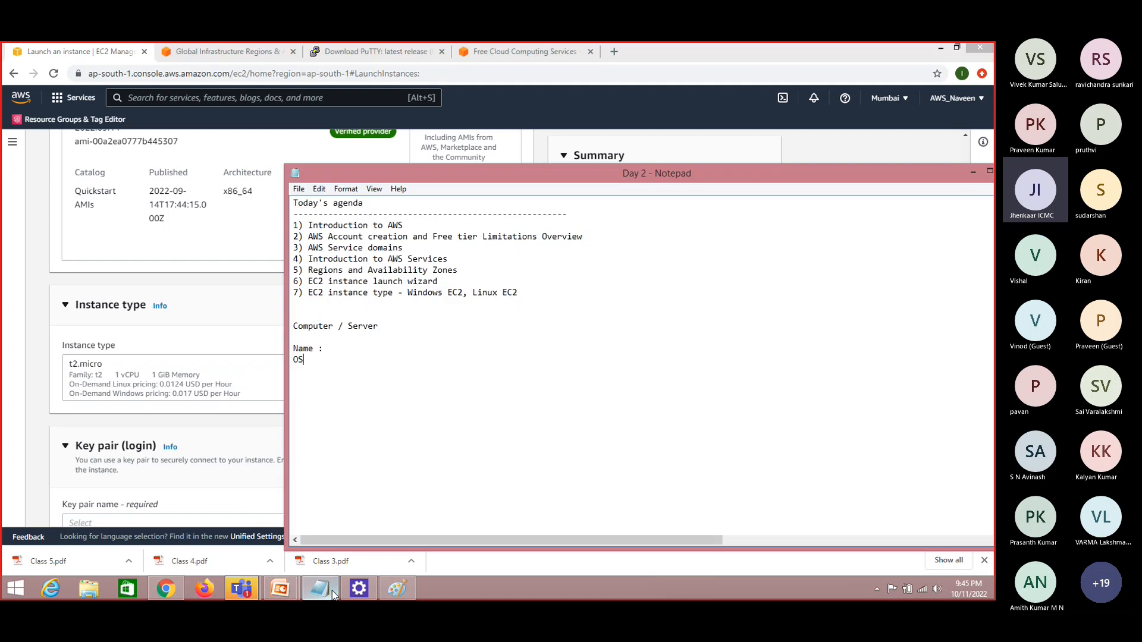
key(Return)
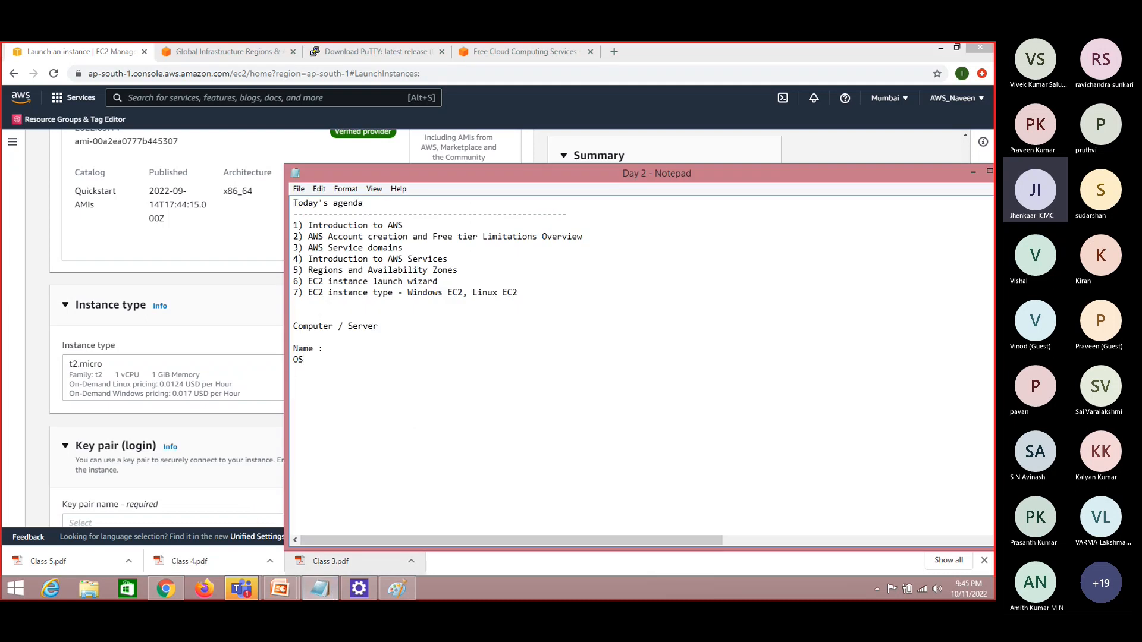
click(406, 590)
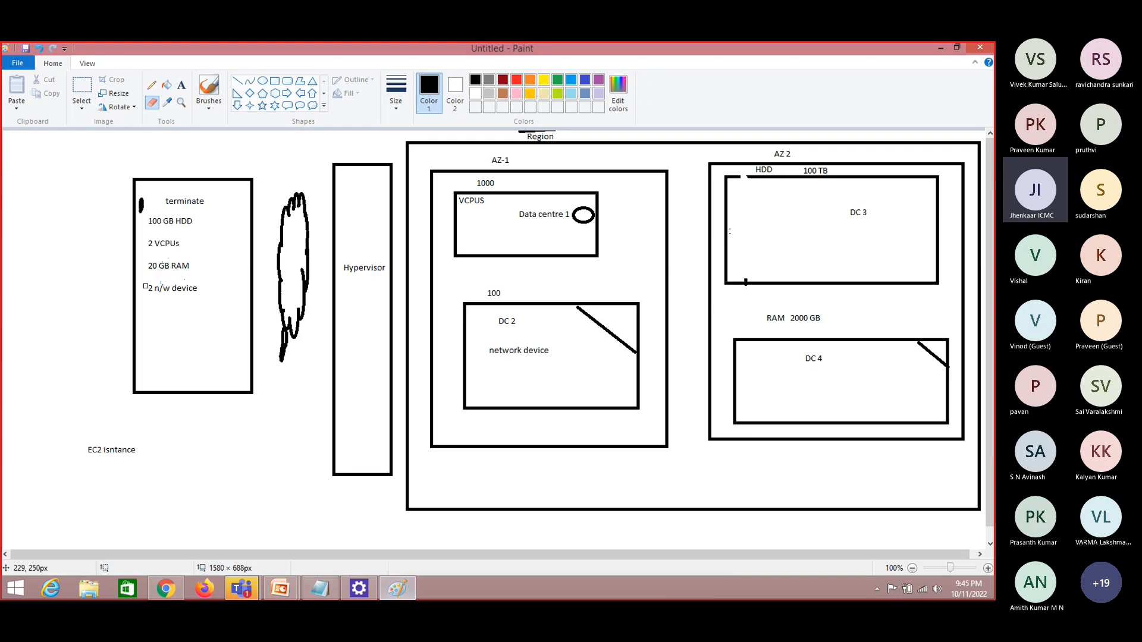
click(941, 47)
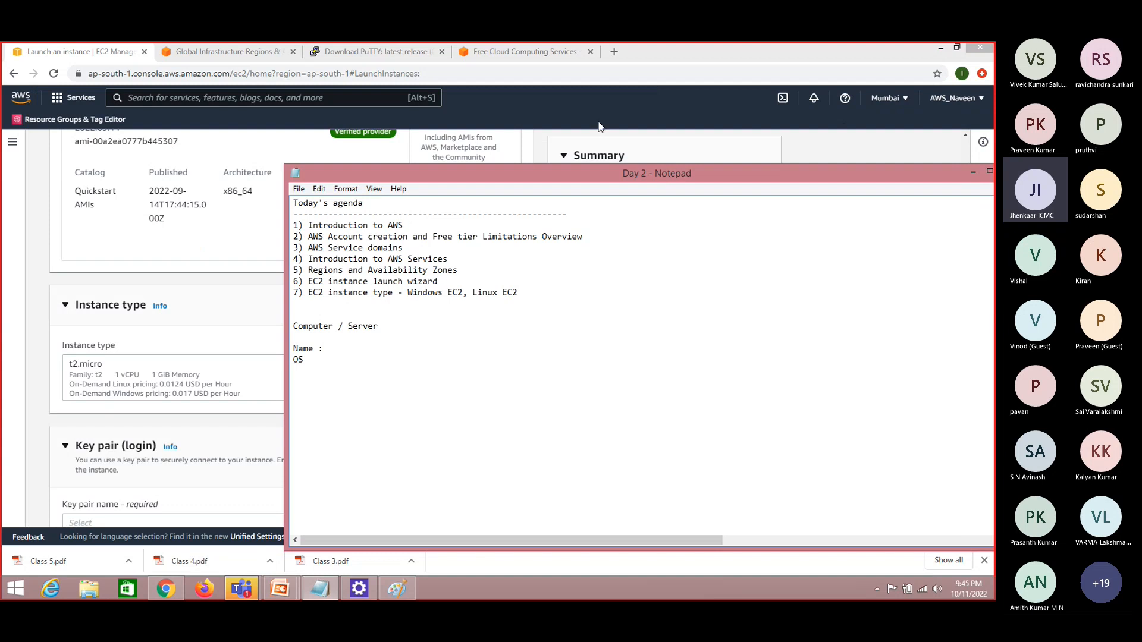
Add the lines "no of vcpus" and "RAM" below OS in the Notepad notes
drag(538, 184, 604, 173)
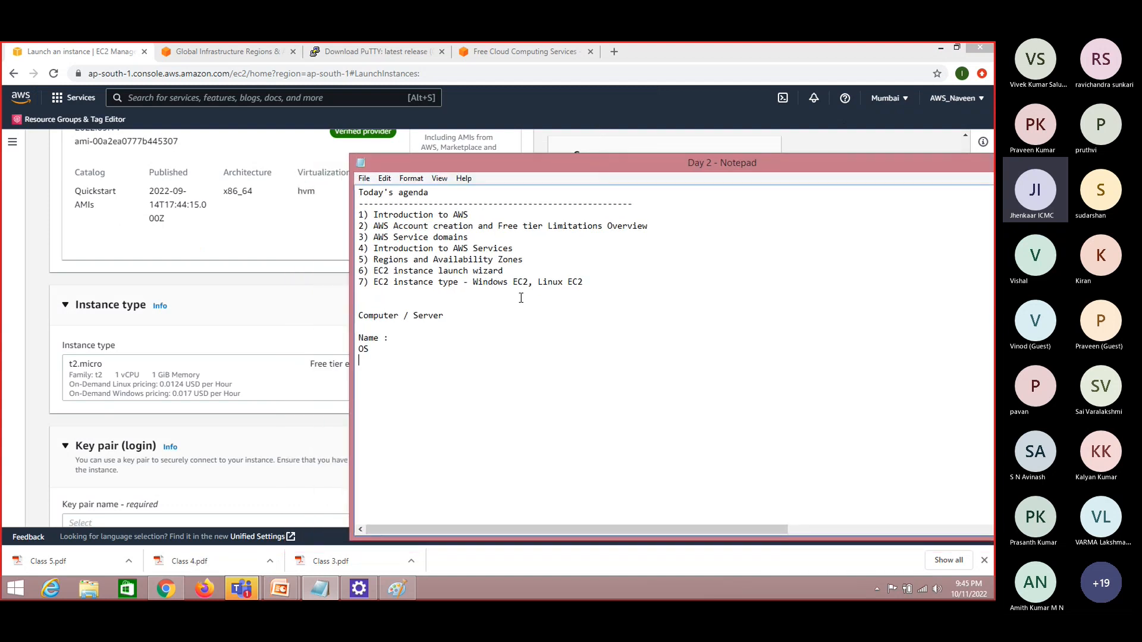
text(no of )
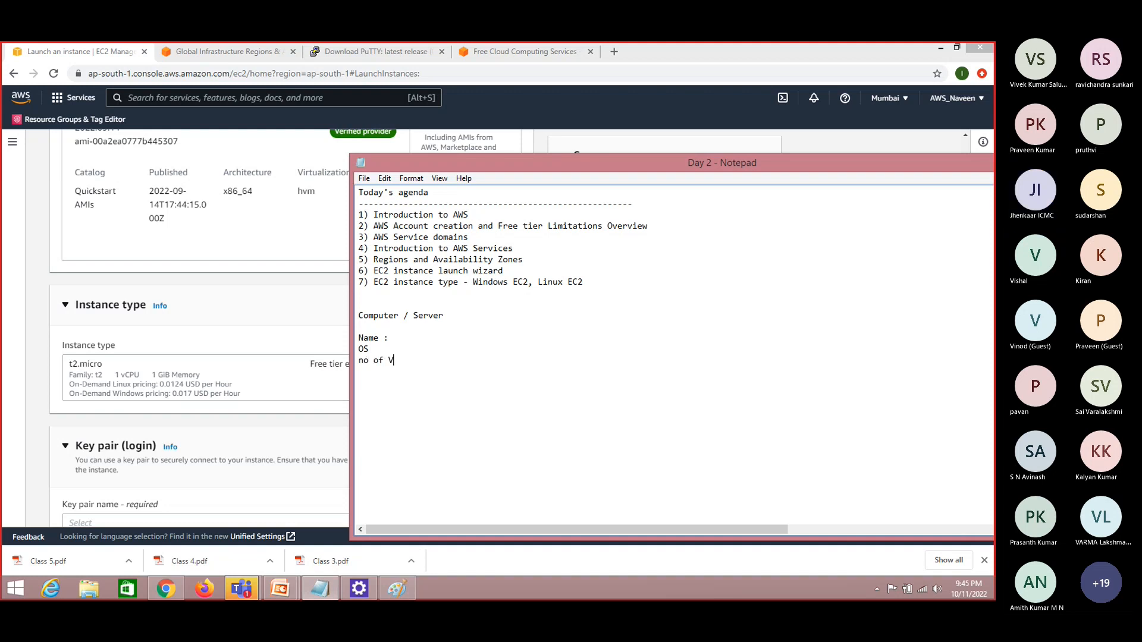
text(vcpus)
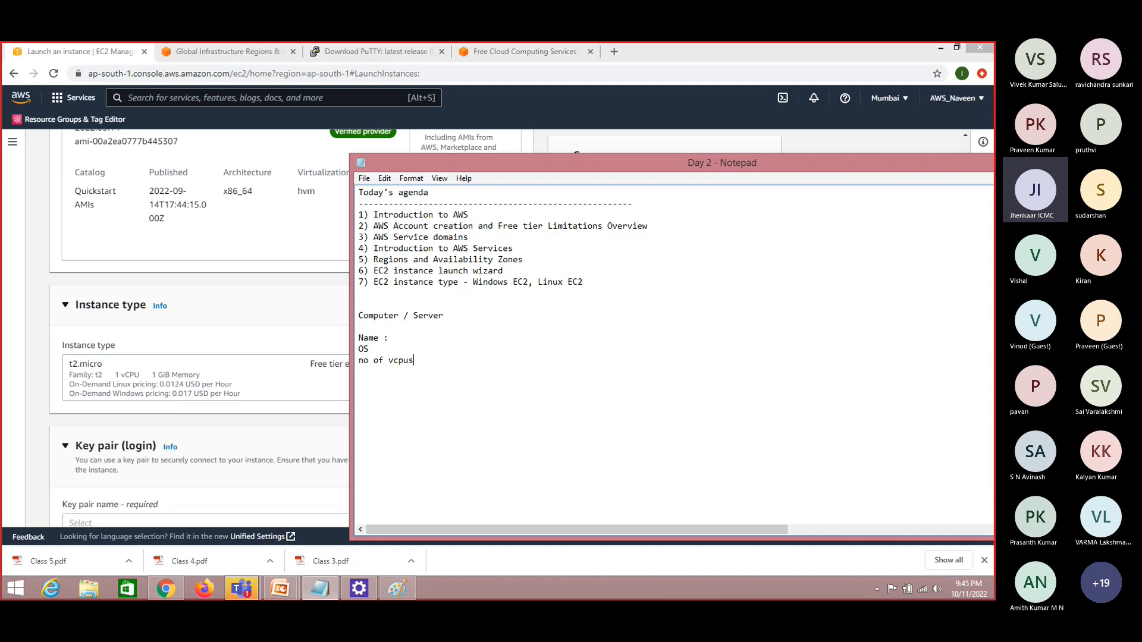
key(Return)
text(RAM)
Return to the launch page in Chrome, examine the available instance types and search them for m5, leaving the selection at t2.micro
click(33, 389)
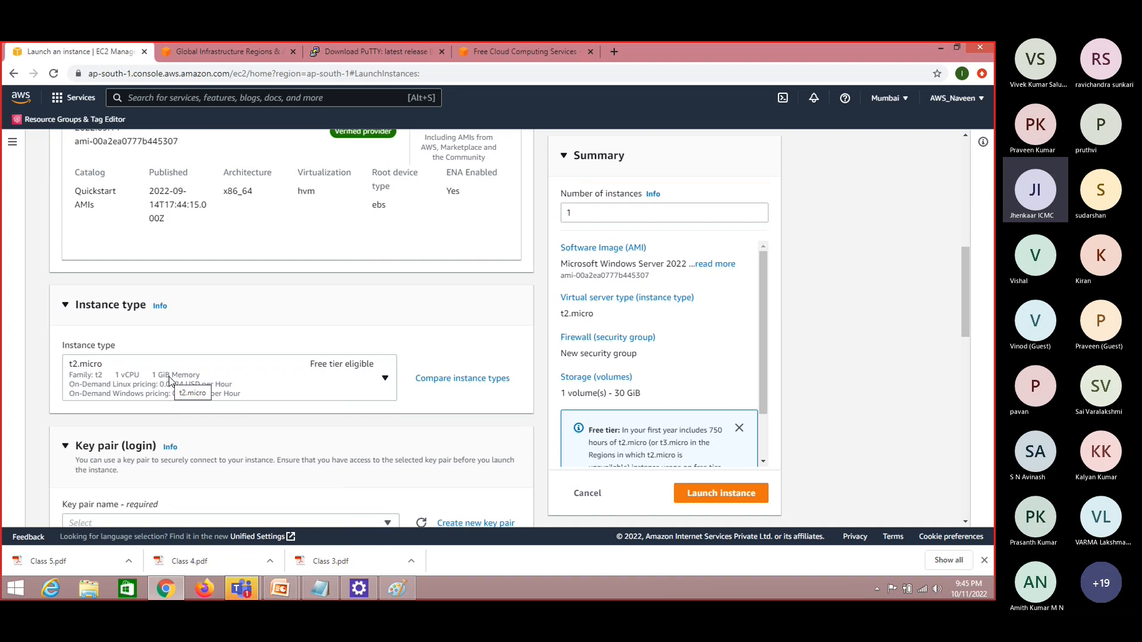
click(386, 379)
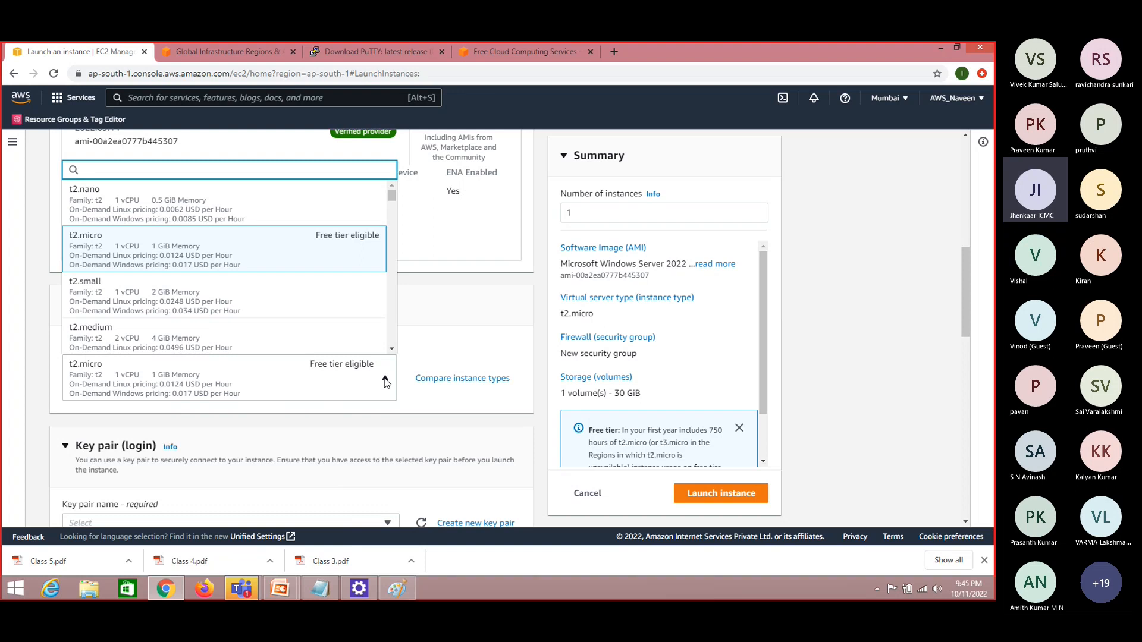
text(m5)
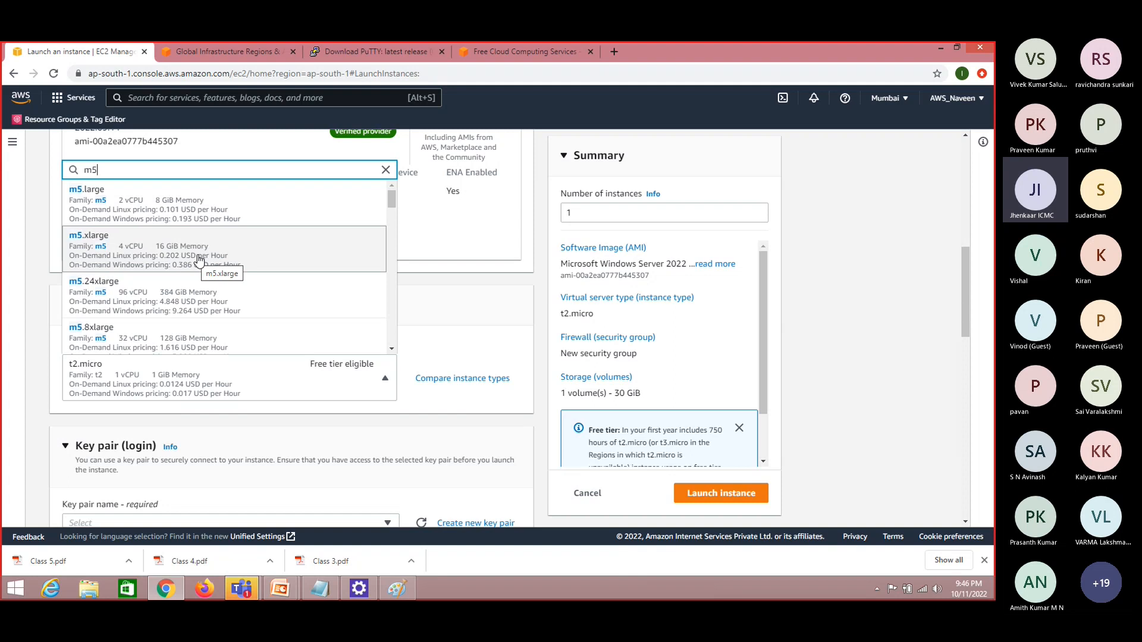
click(385, 172)
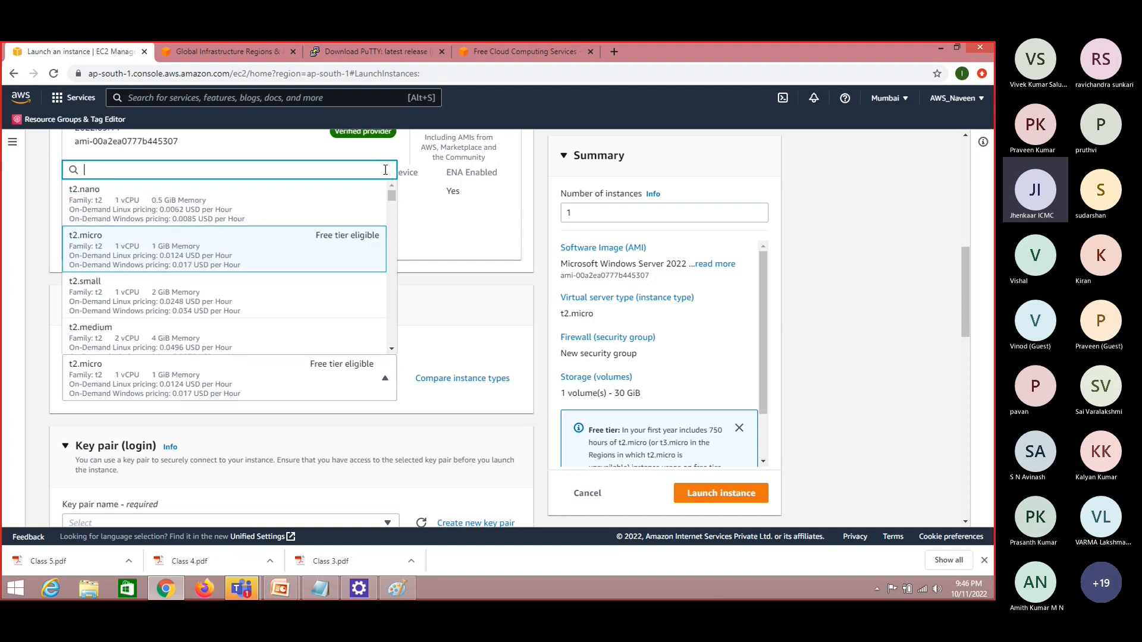
click(38, 268)
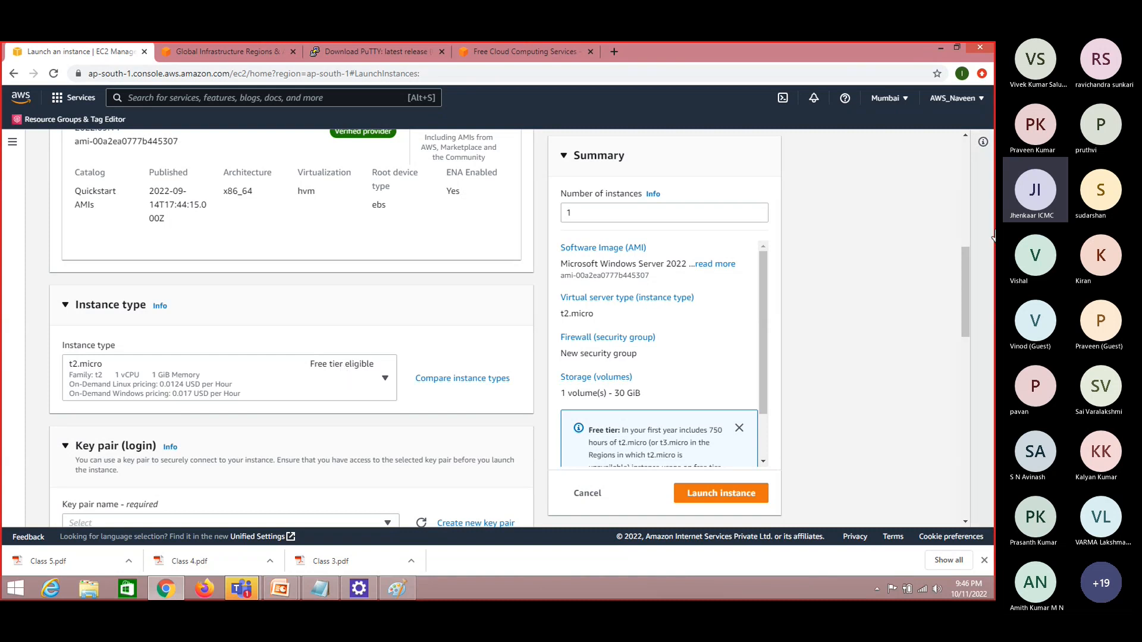
Switch to the Notepad notes and add the heading "Authentication :" below RAM
drag(965, 290, 966, 322)
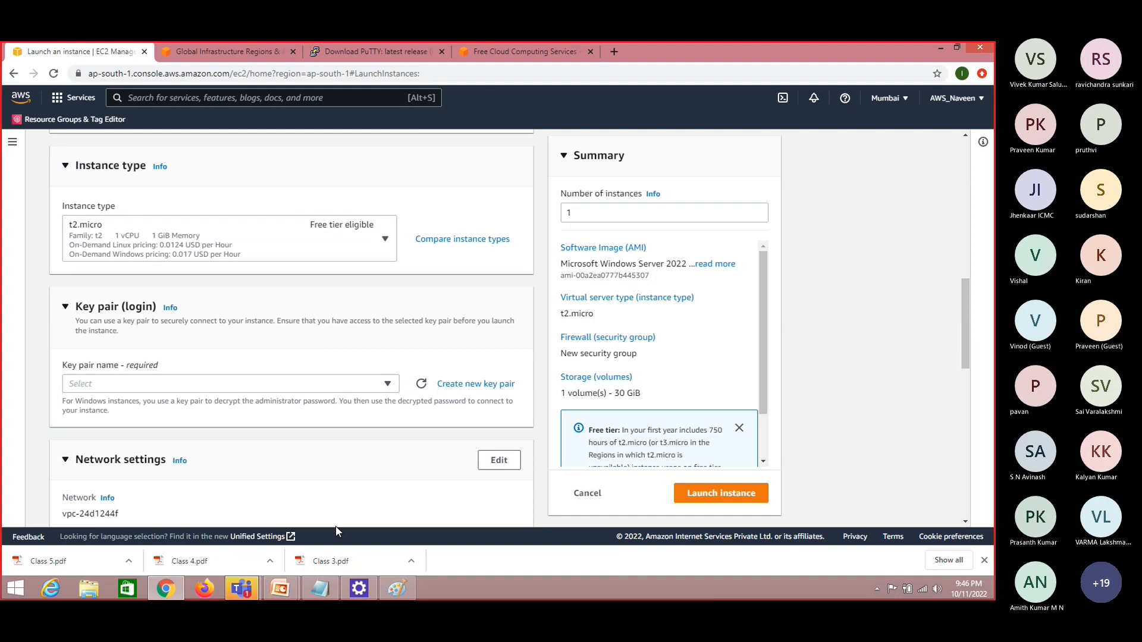
click(329, 590)
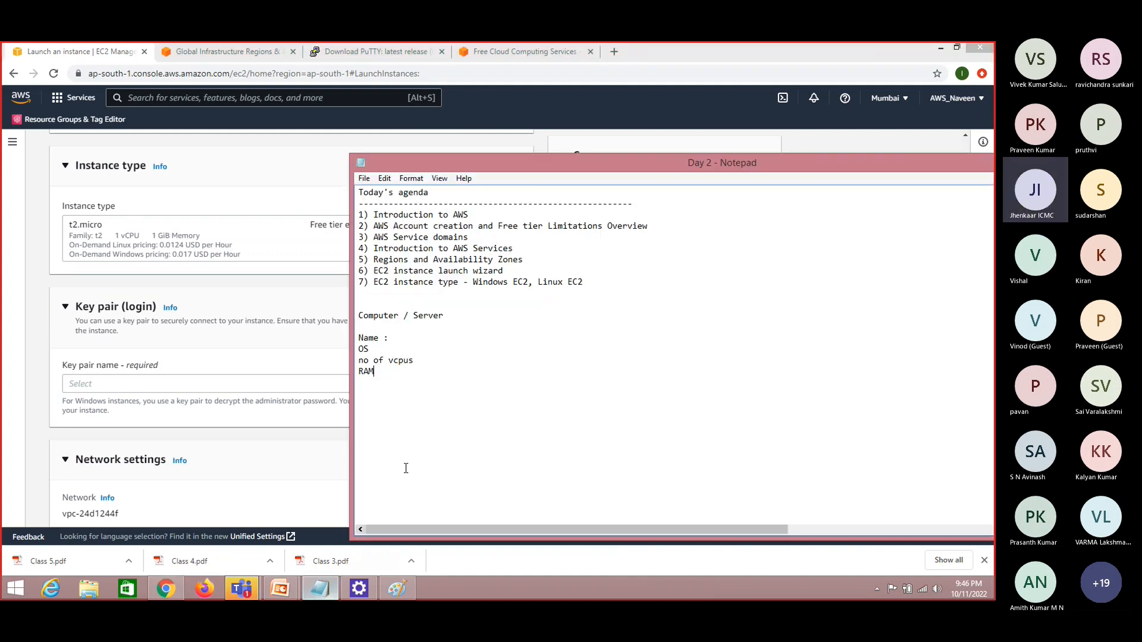
text(Authenti)
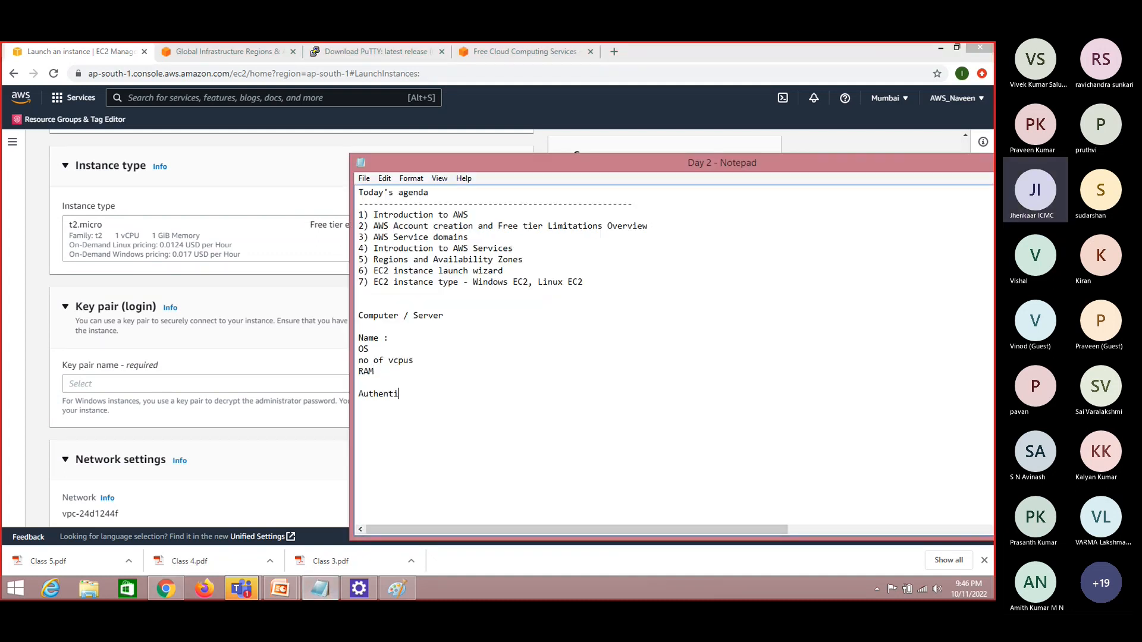
text(cation :)
key(Return)
key(Return)
Add the lines "Keys" and "Public key and private key" under the Authentication heading
text(Keys)
key(Return)
key(Return)
text(Public key and priva)
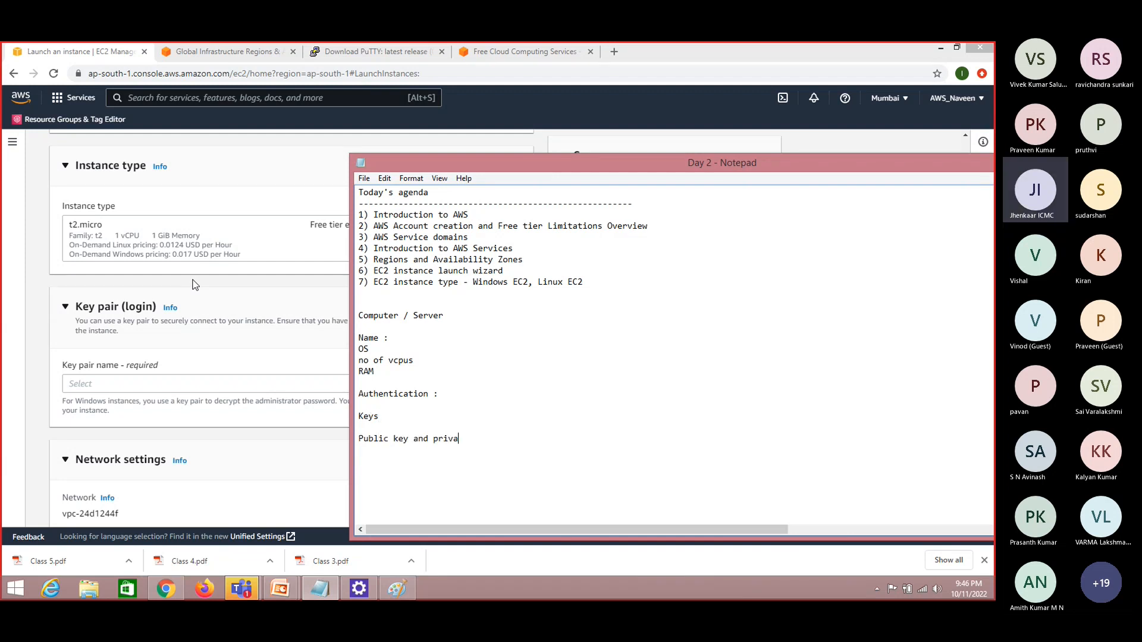
text(te key)
Highlight the terms "Public key" and "private key" in the last line of the notes for review
drag(409, 439, 359, 440)
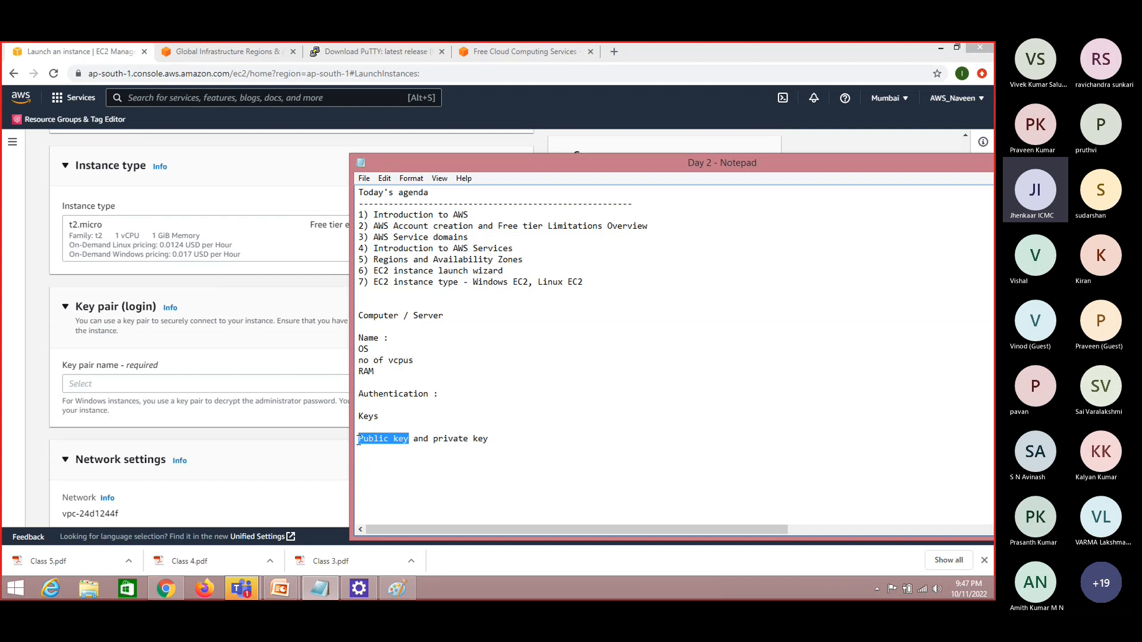
drag(433, 441, 490, 439)
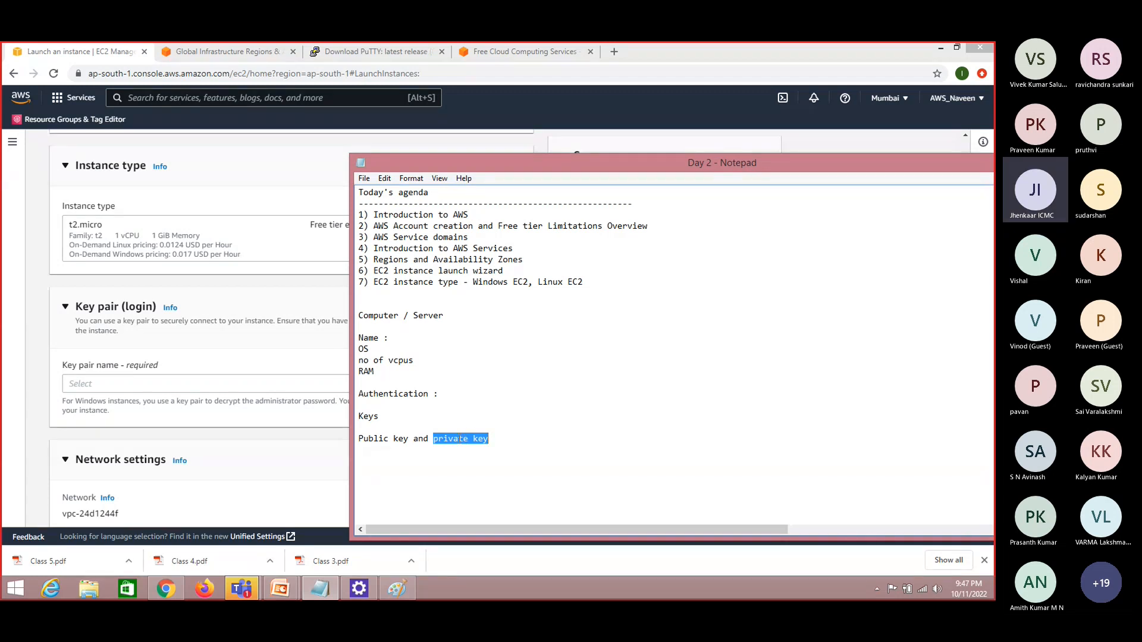
drag(488, 439, 433, 443)
drag(409, 439, 360, 440)
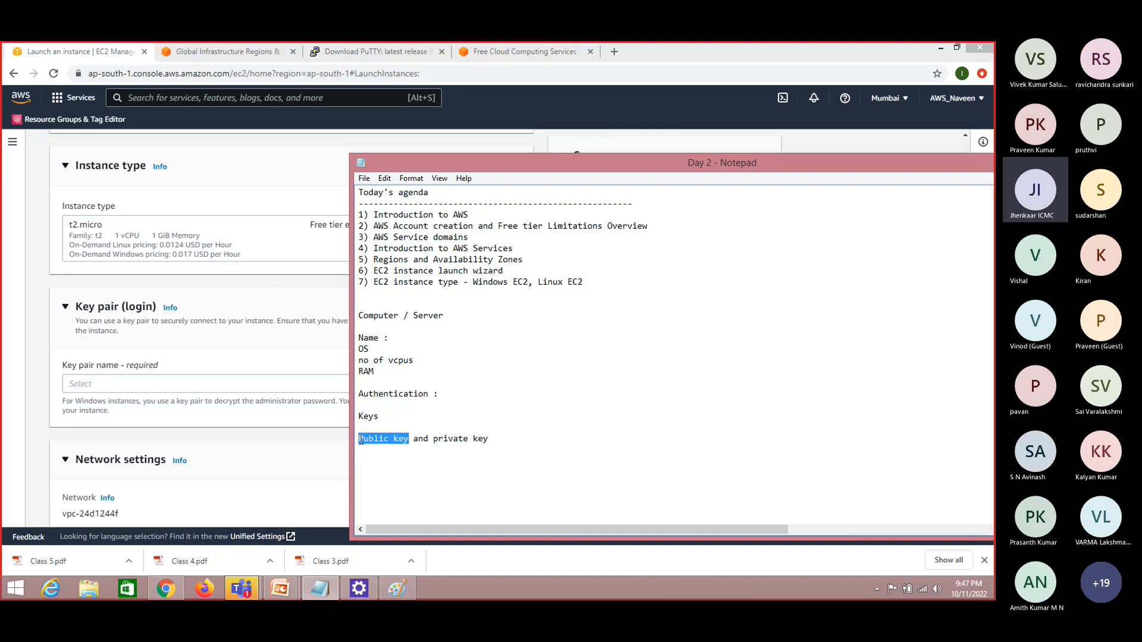
click(360, 440)
drag(491, 438, 360, 440)
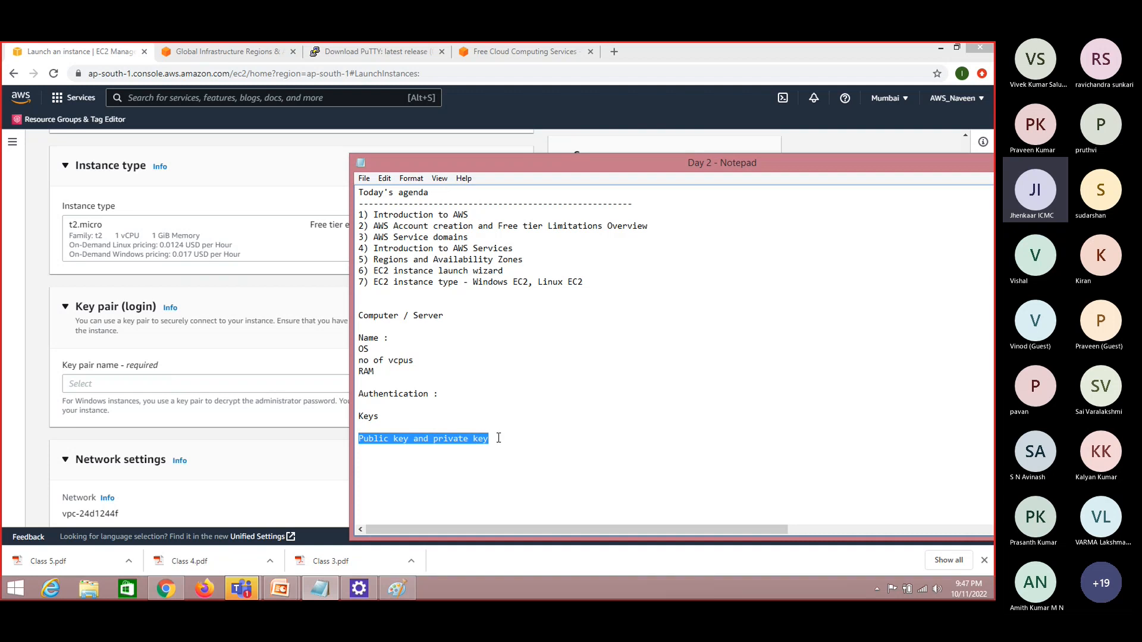
drag(499, 438, 435, 442)
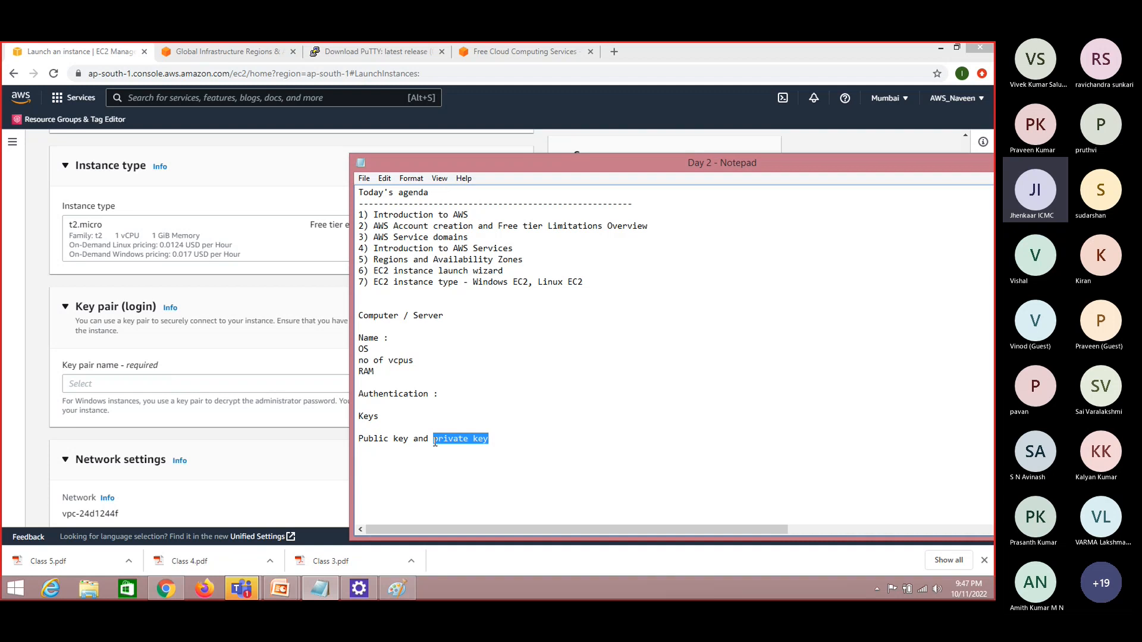
click(491, 438)
drag(492, 439, 434, 439)
drag(496, 439, 434, 443)
Return to the launch page in Chrome and examine the existing key pairs offered for the instance login
click(36, 407)
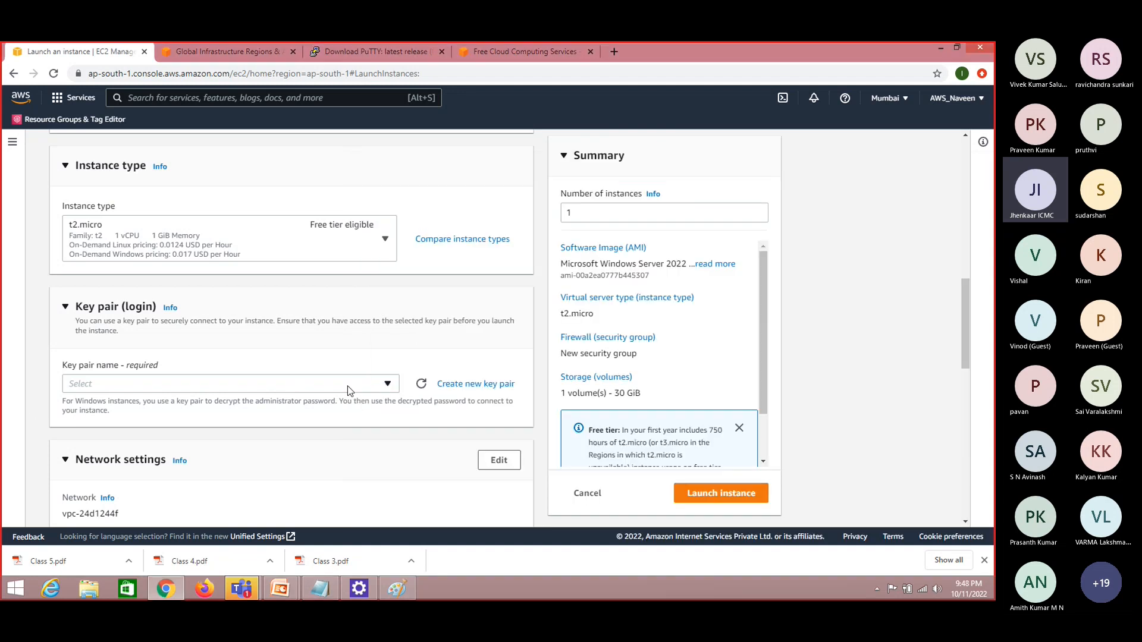
click(388, 384)
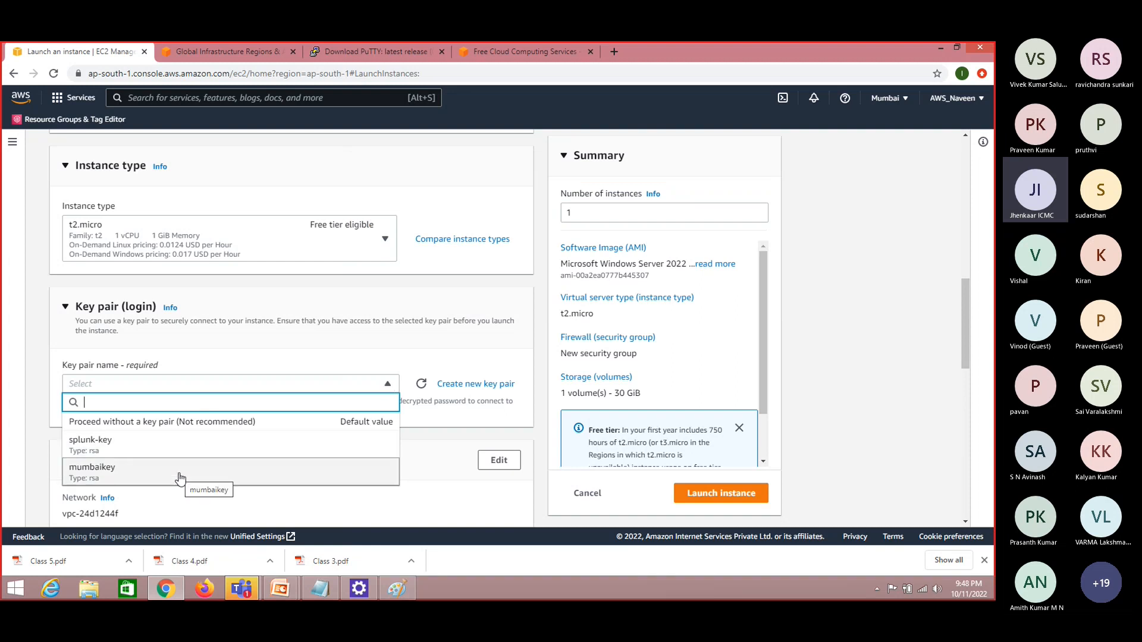
click(299, 364)
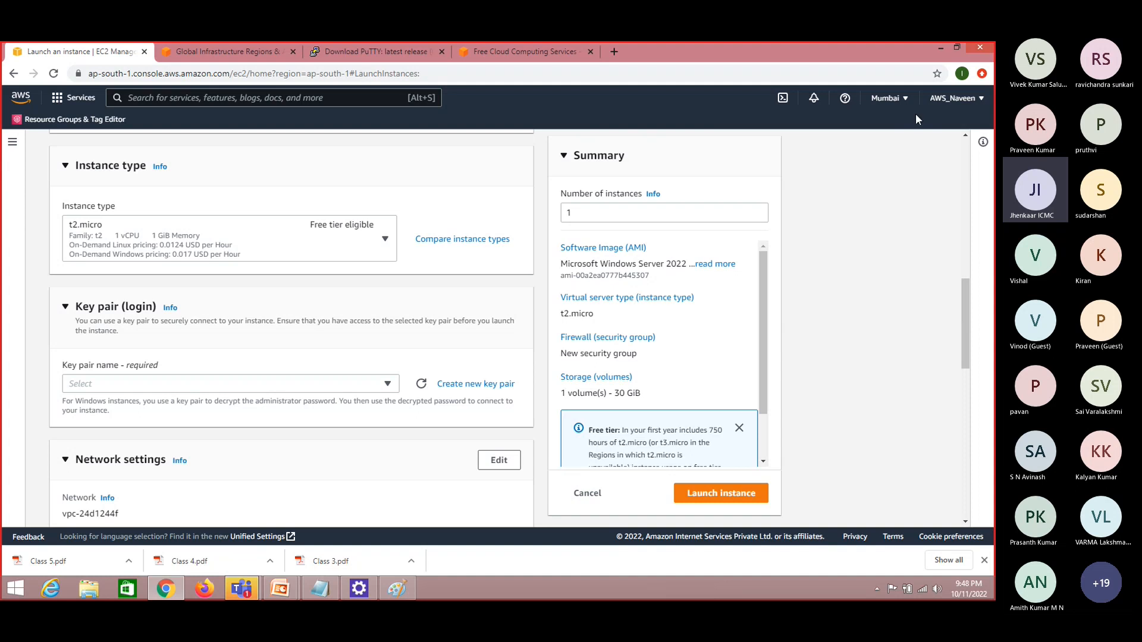
click(387, 384)
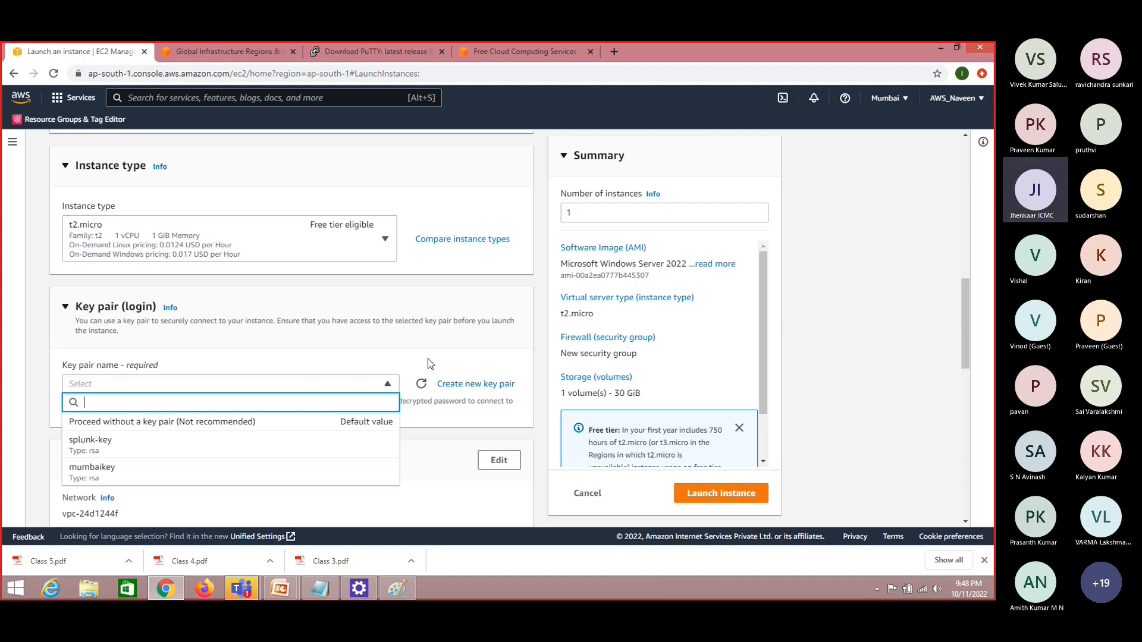
Create a new key pair named windows-key with the .pem private key file format
click(479, 385)
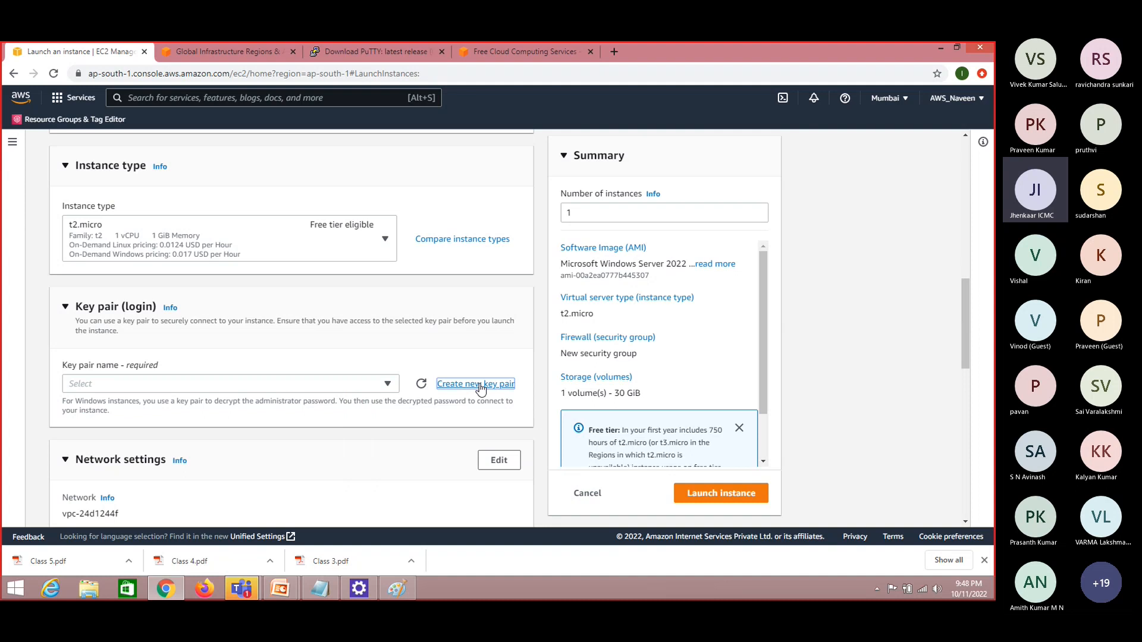
click(479, 386)
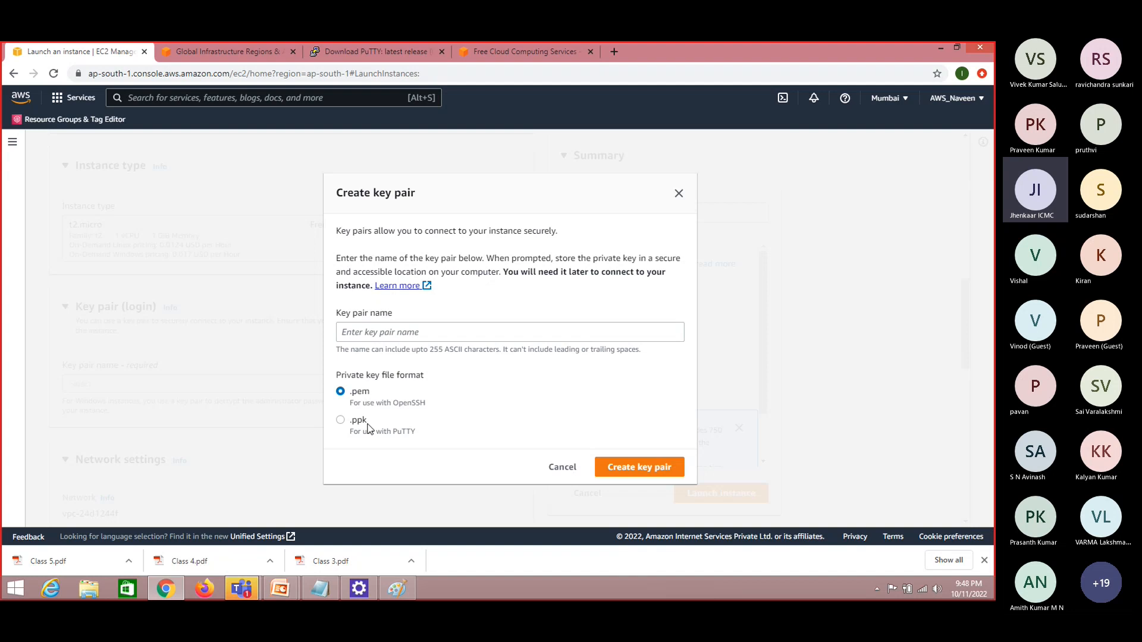
click(391, 334)
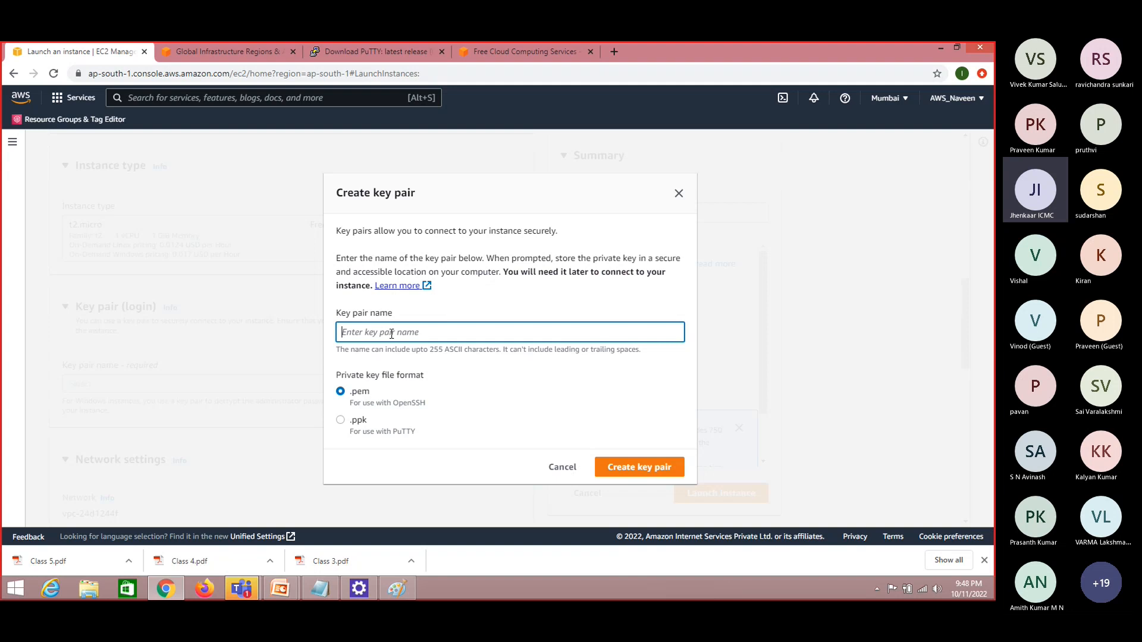
text(windows-key)
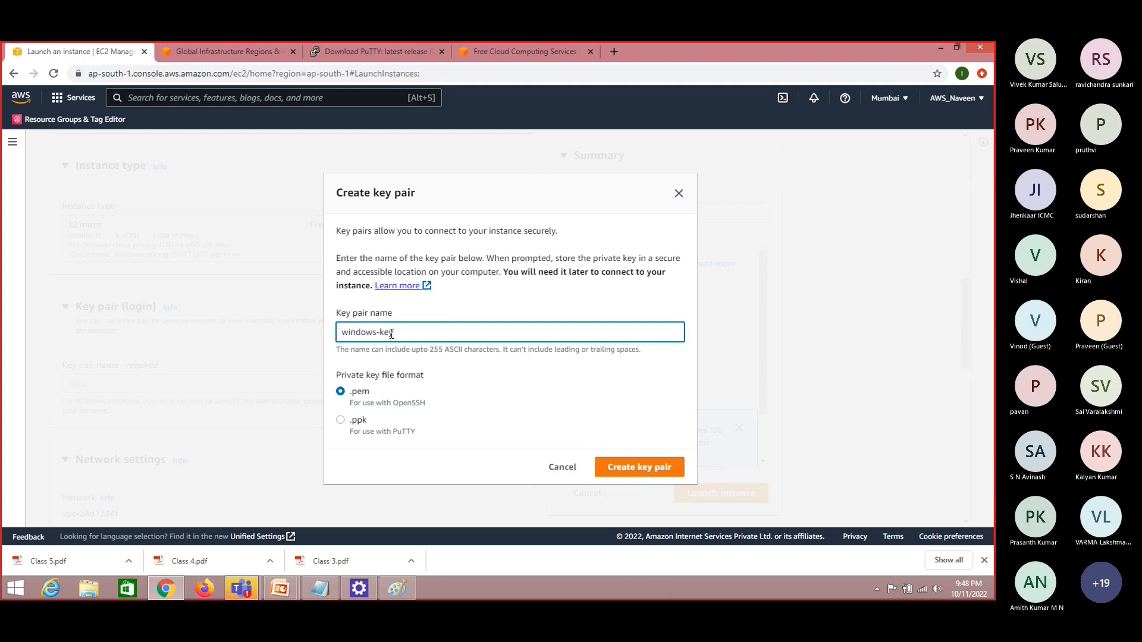
click(648, 470)
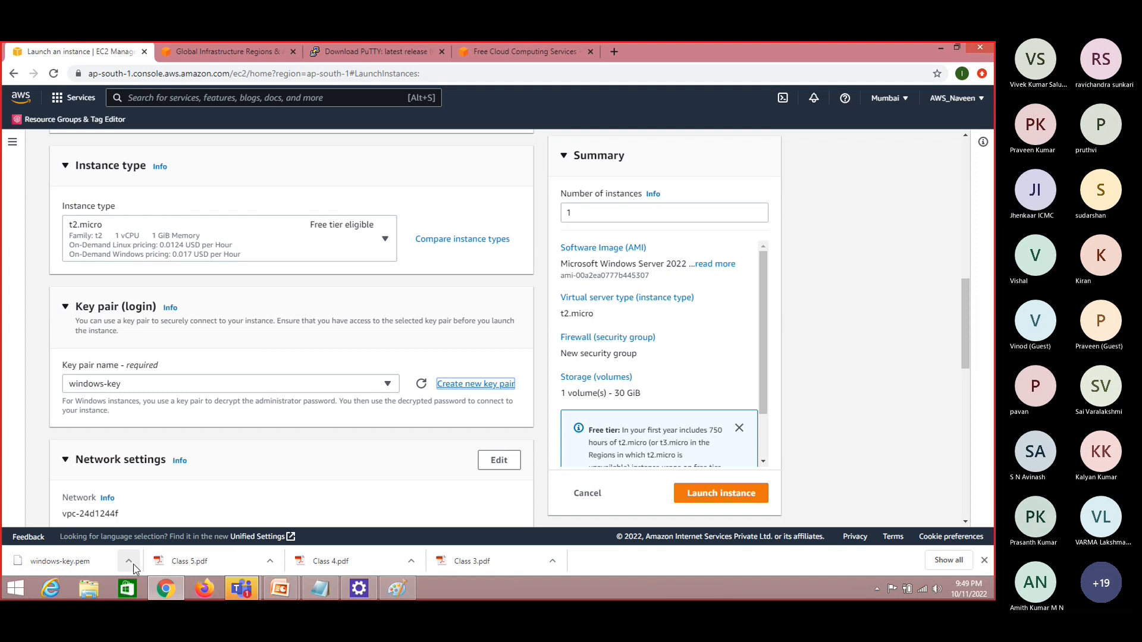
Locate the downloaded windows-key.pem in its folder, and create and open a folder named "aws keys" on New Volume (E:)
click(133, 564)
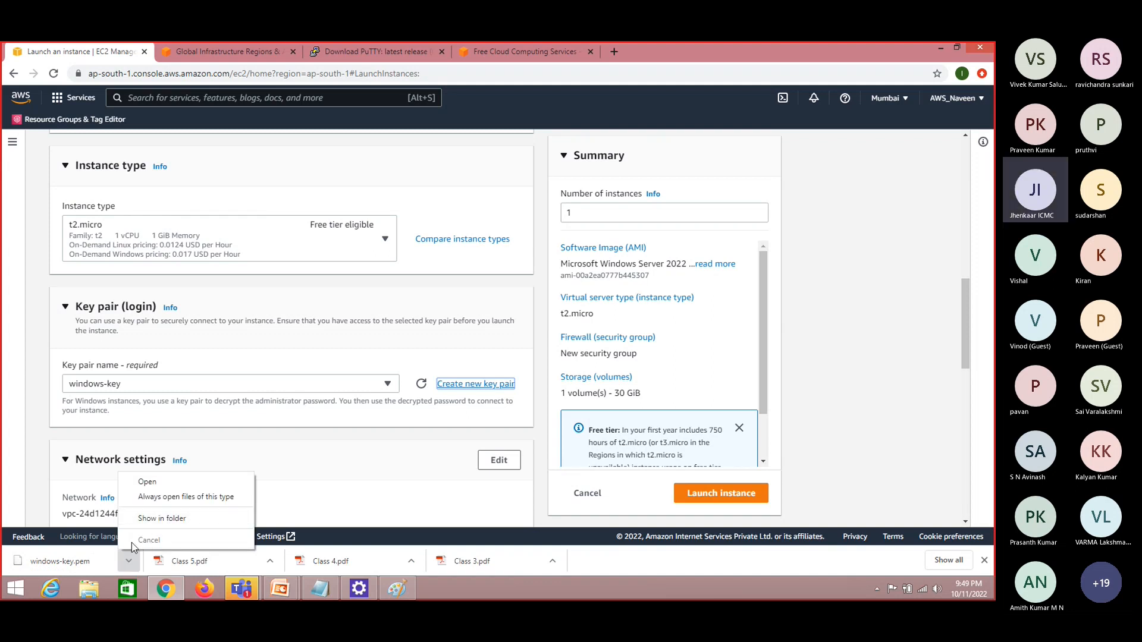
click(161, 519)
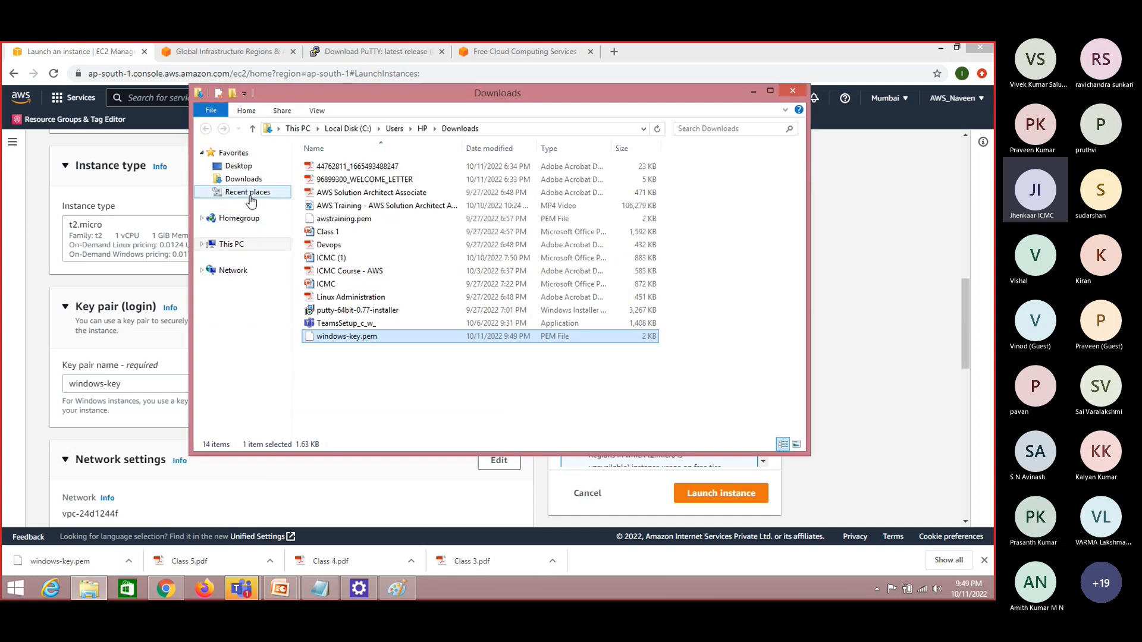
click(231, 244)
double_click(524, 266)
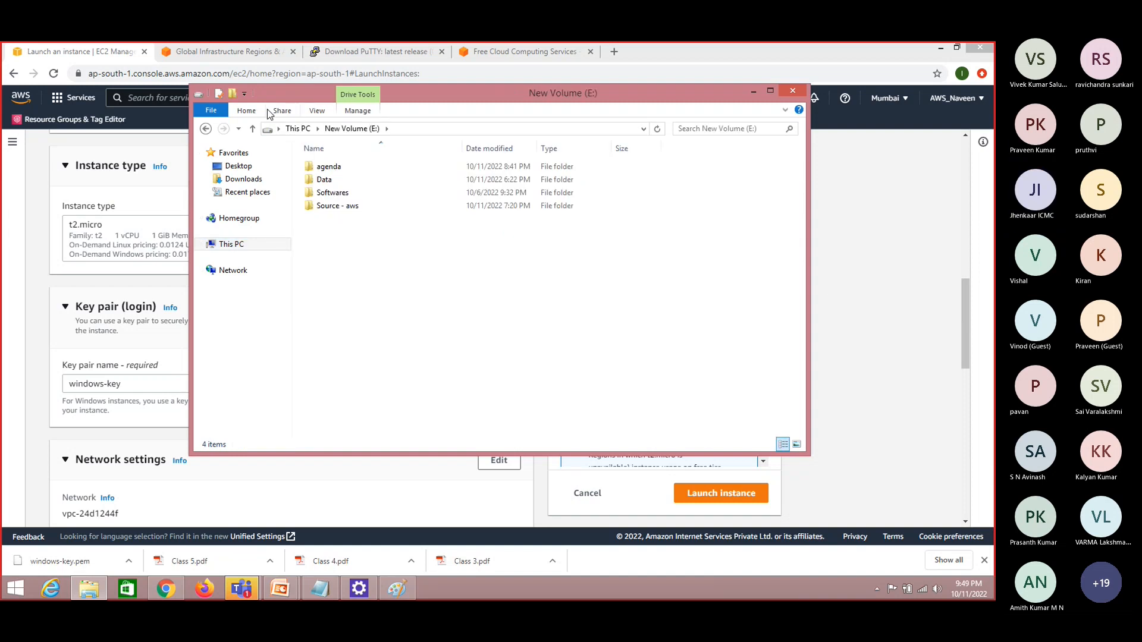
click(233, 94)
text(aws keys)
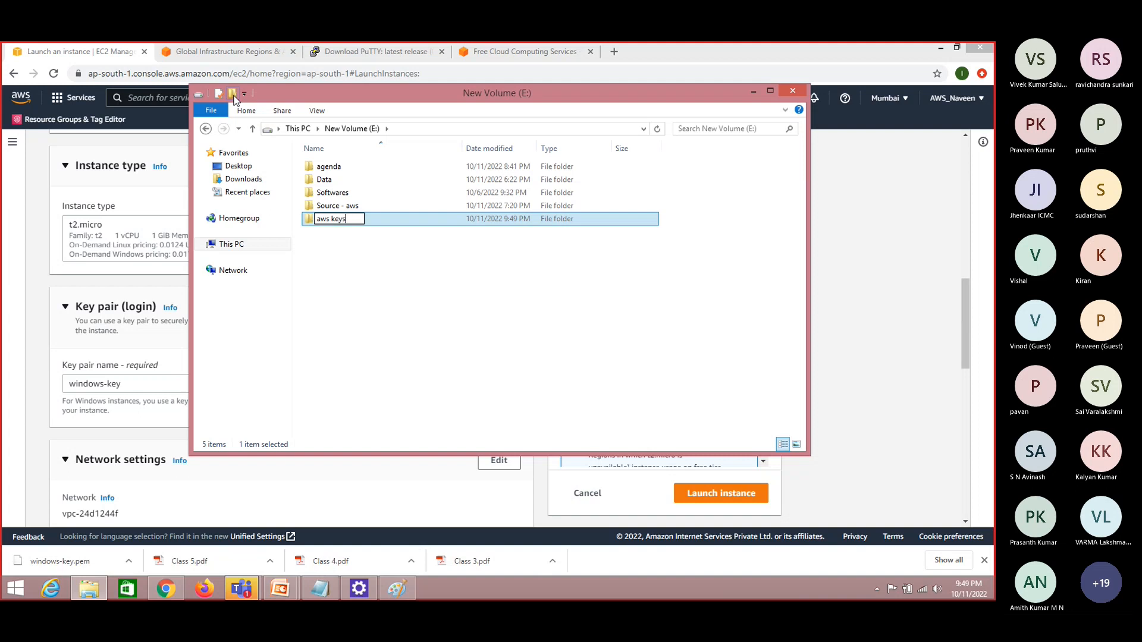
key(Return)
key(Return)
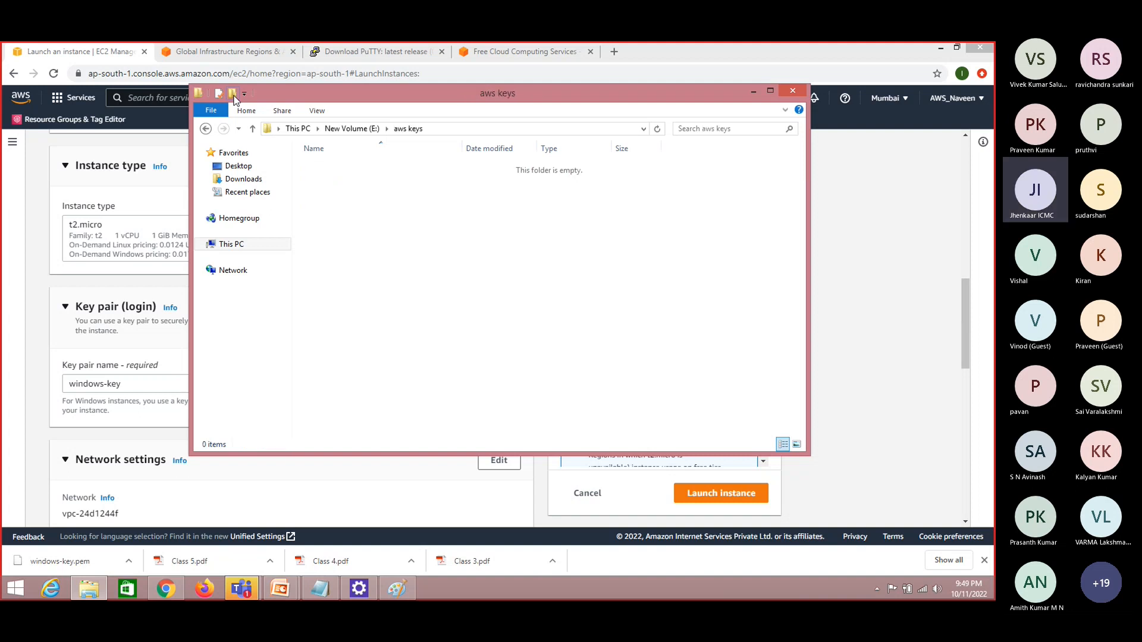
Paste windows-key.pem into the aws keys folder and return to the instance launch page in Chrome
key(ctrl+v)
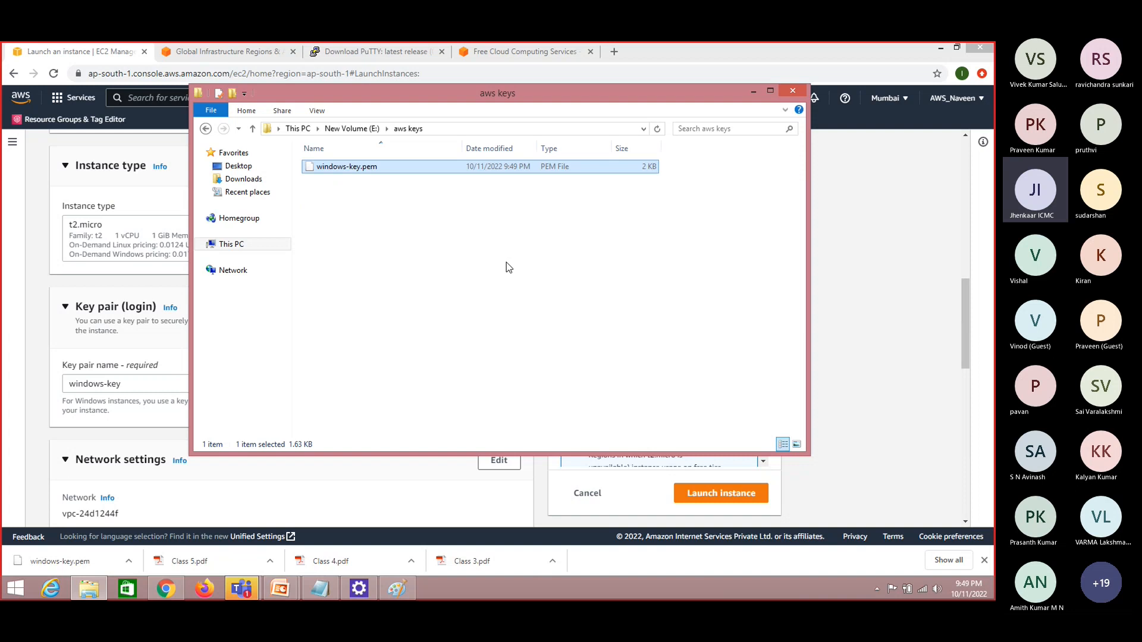
click(436, 227)
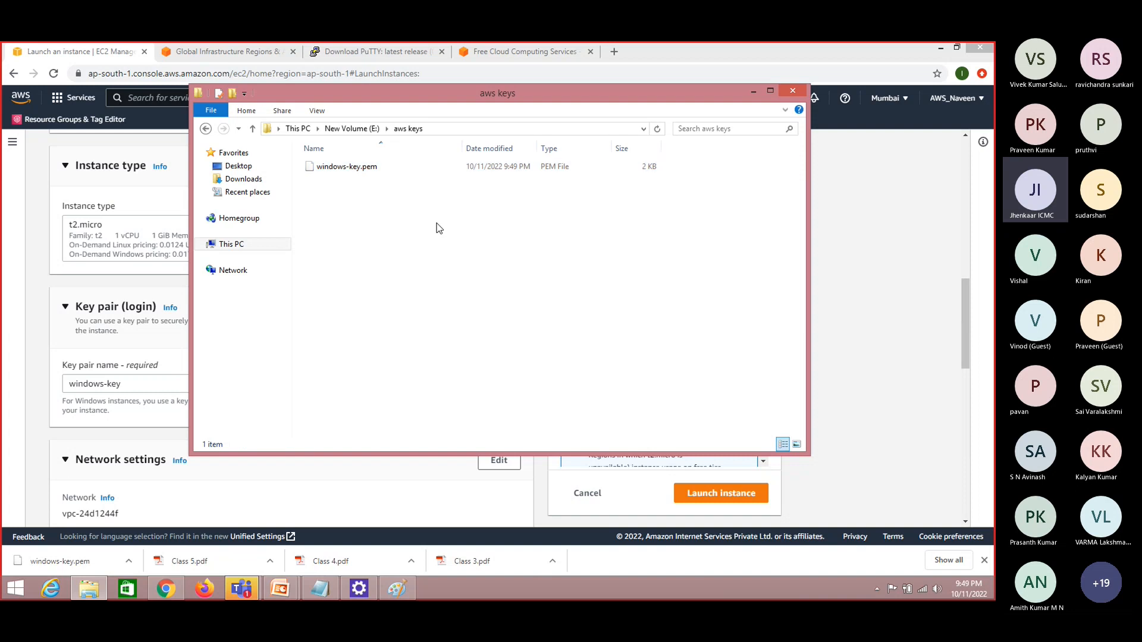
click(377, 173)
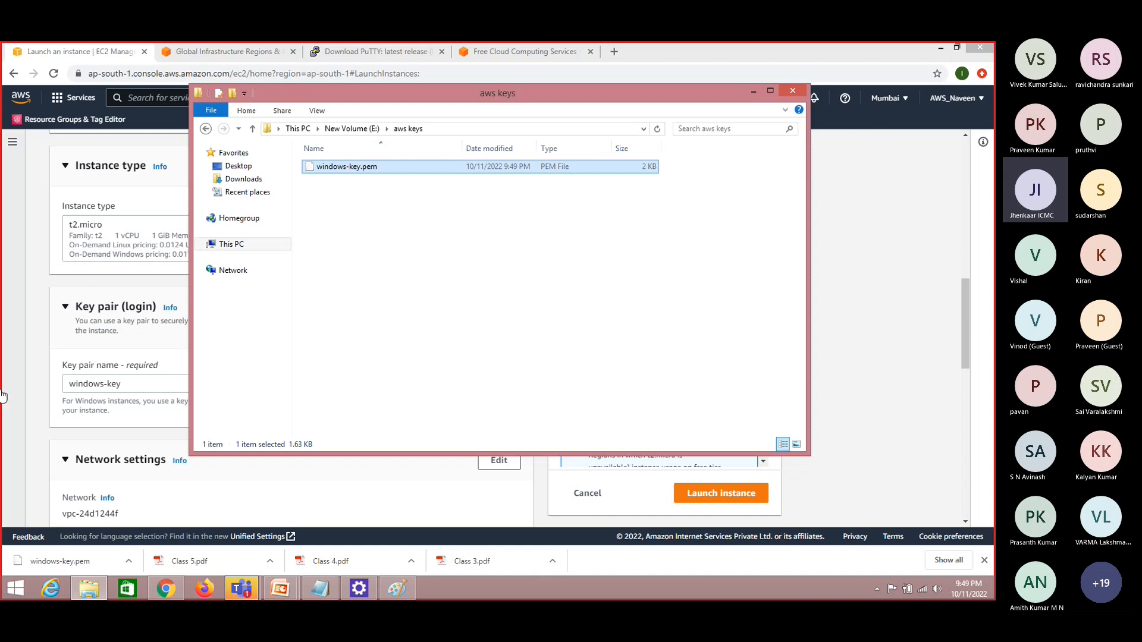
click(31, 433)
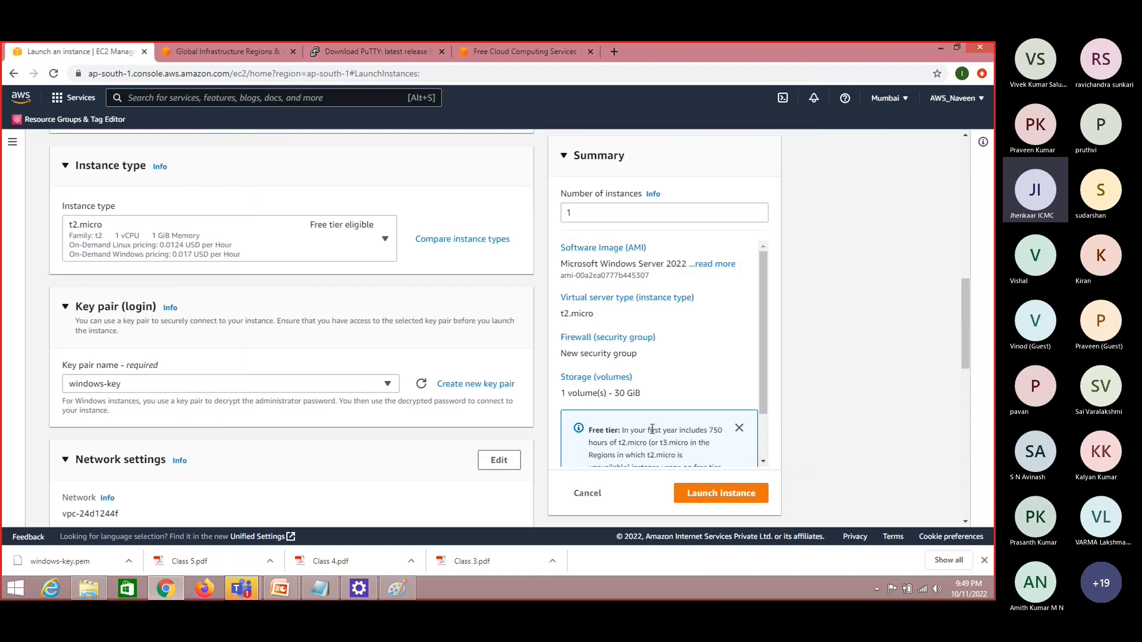
Review the instance type and key pair settings on the launch page, and check the authentication notes in Notepad
drag(964, 327, 968, 355)
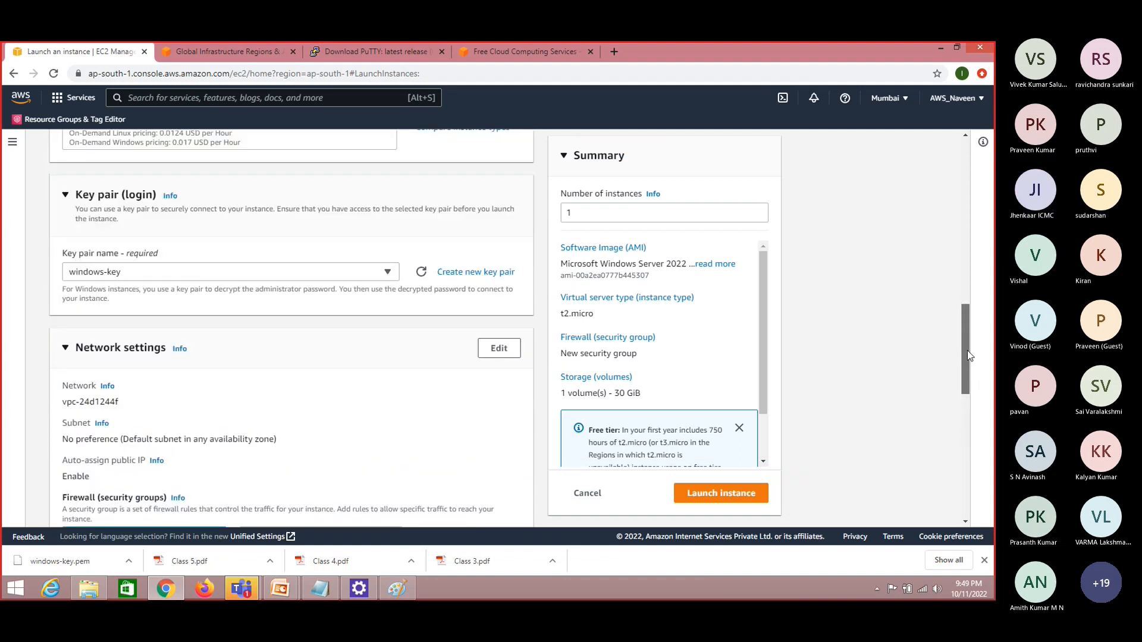
drag(967, 350, 971, 315)
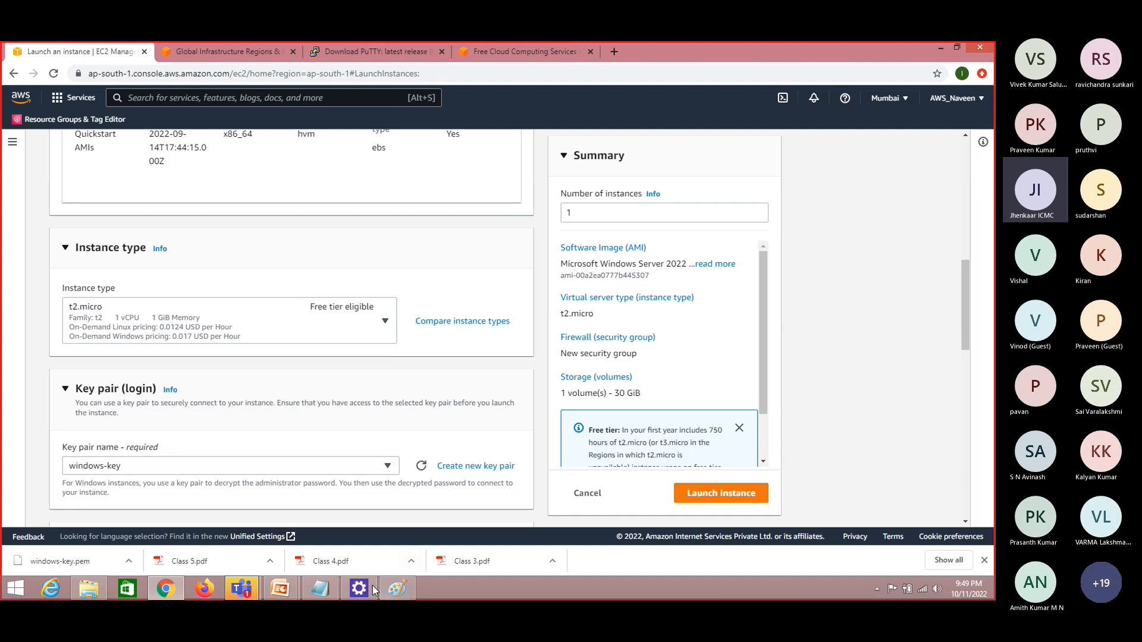
mouse_move(322, 589)
click(327, 546)
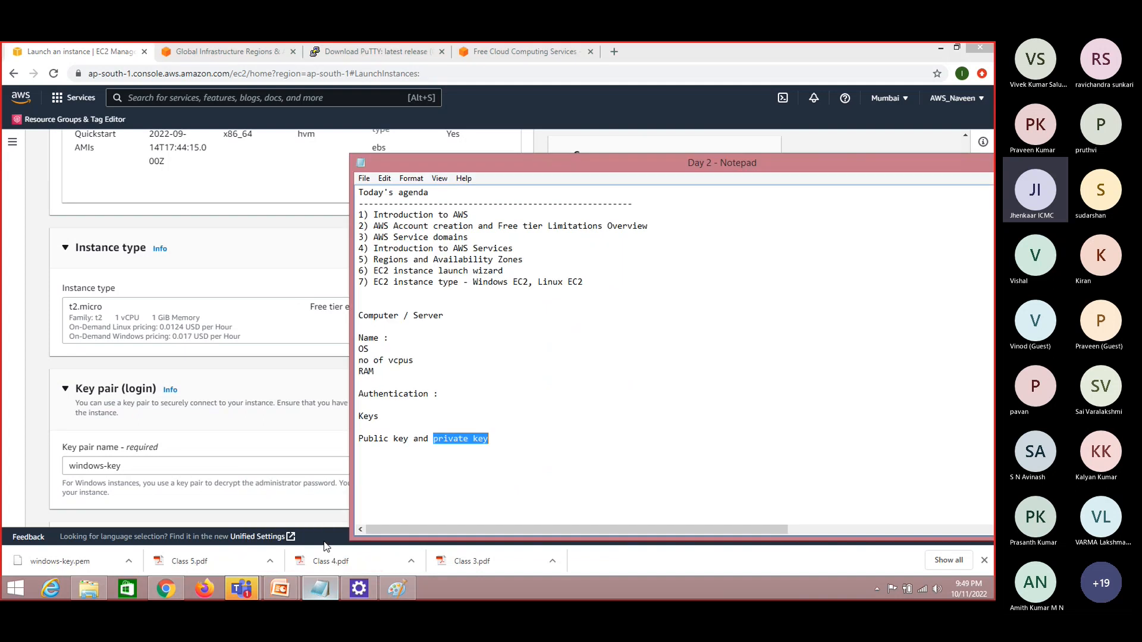
click(855, 150)
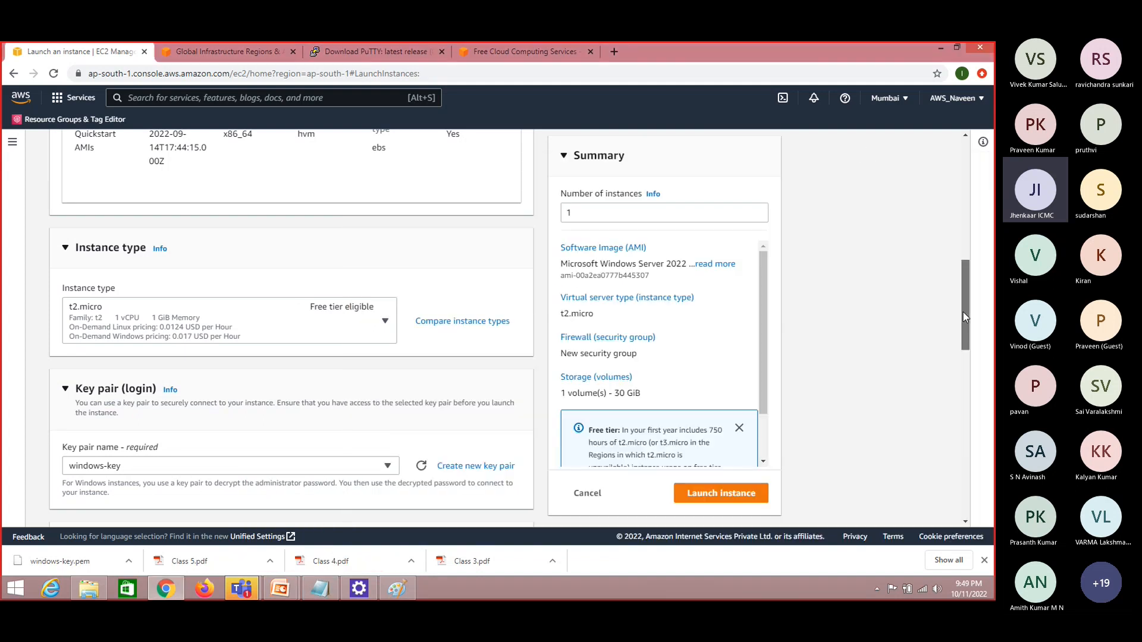
Examine the free tier note and the root volume size field under the launch page's storage settings
drag(963, 312, 980, 442)
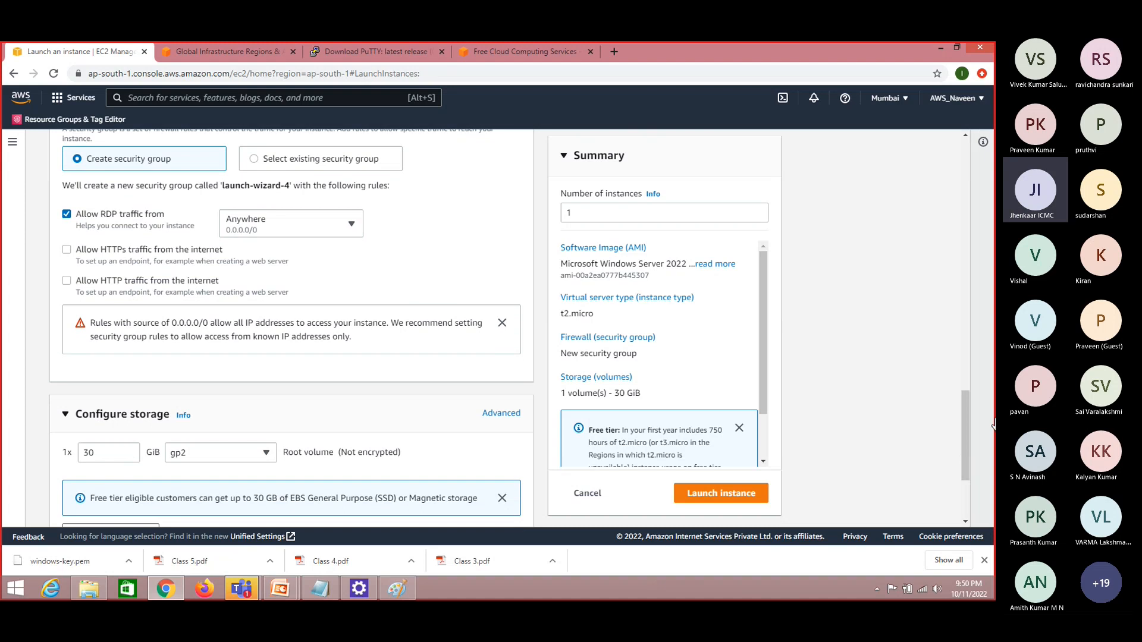
drag(966, 445, 966, 462)
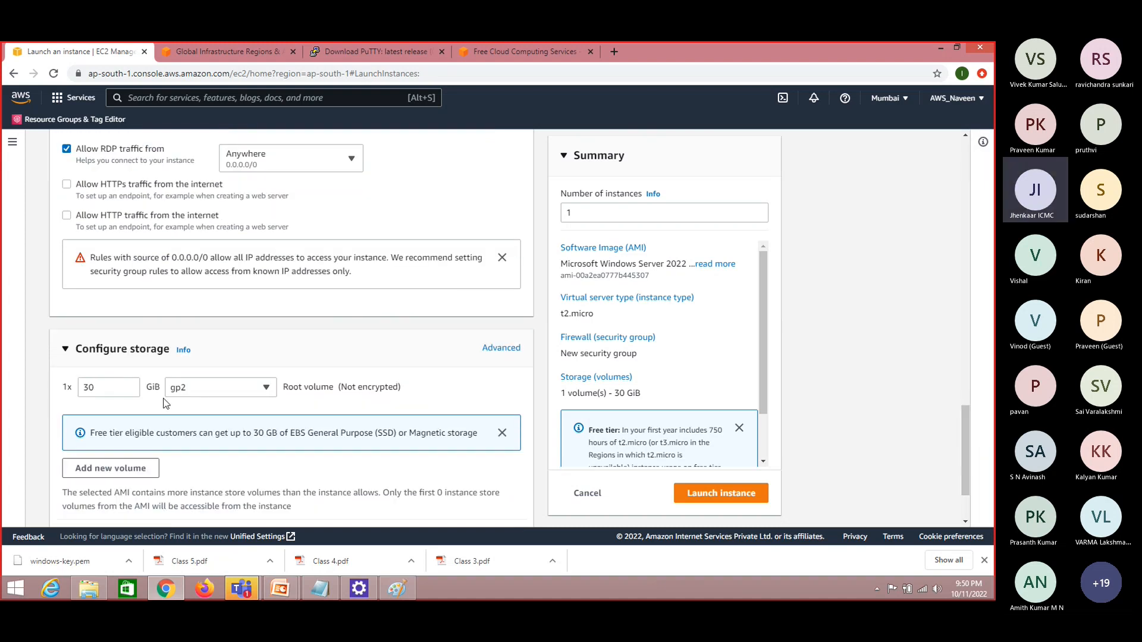
drag(92, 432, 307, 433)
click(307, 432)
double_click(295, 433)
click(107, 388)
click(129, 385)
click(130, 385)
click(129, 386)
click(129, 390)
click(130, 391)
click(129, 390)
click(37, 402)
Review the launch page's network settings and check the network device label in the Paint datacentre diagram
drag(964, 440, 965, 386)
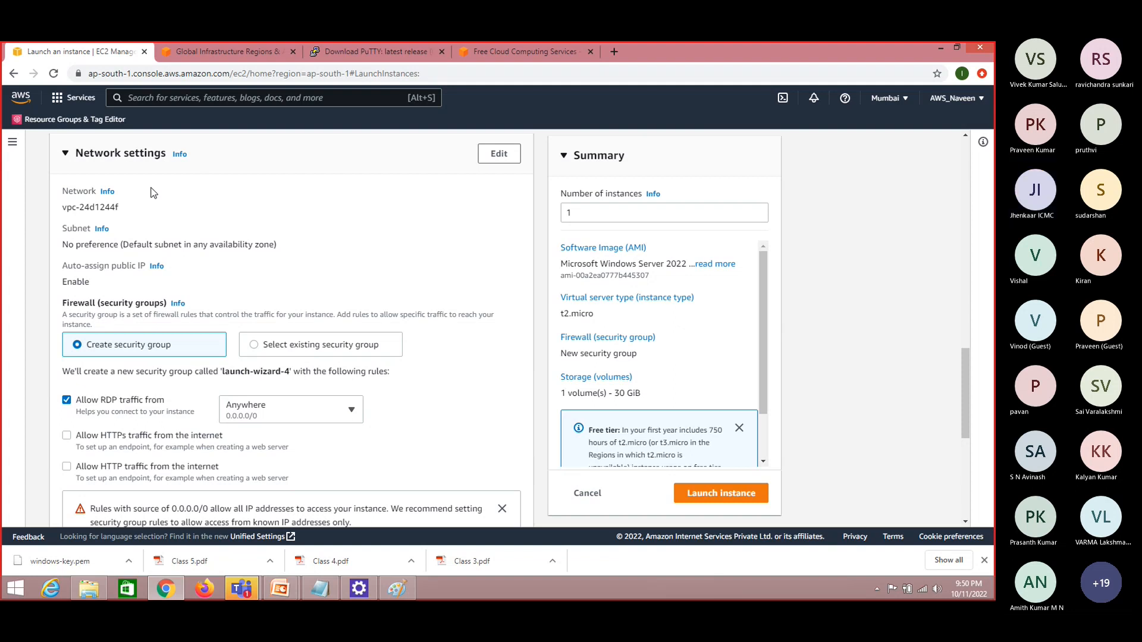
click(394, 589)
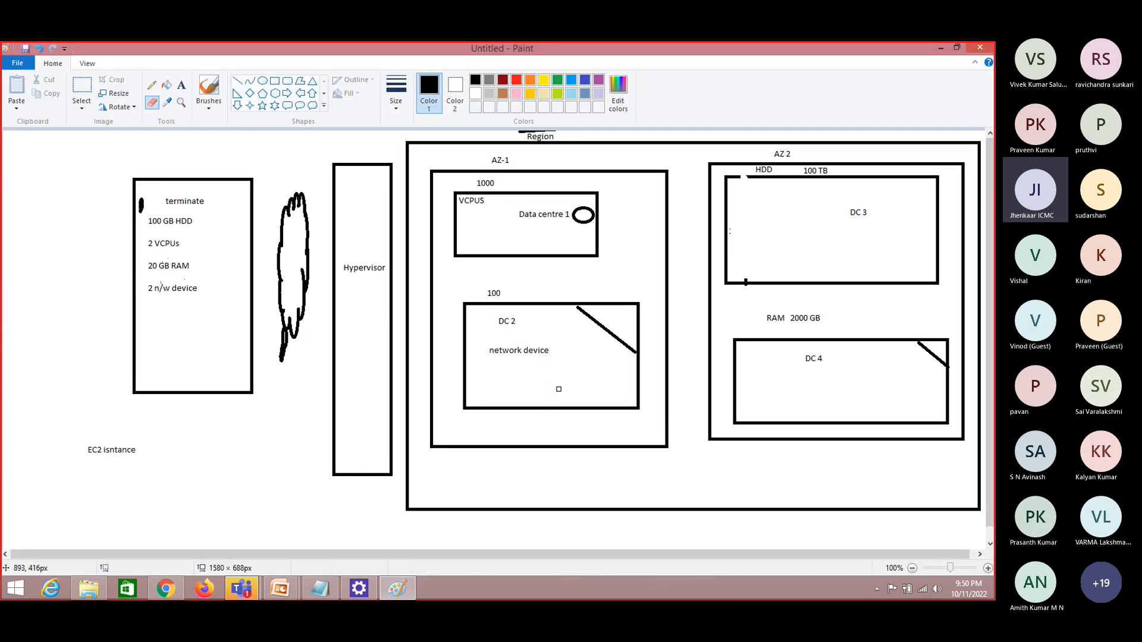
drag(531, 351, 538, 351)
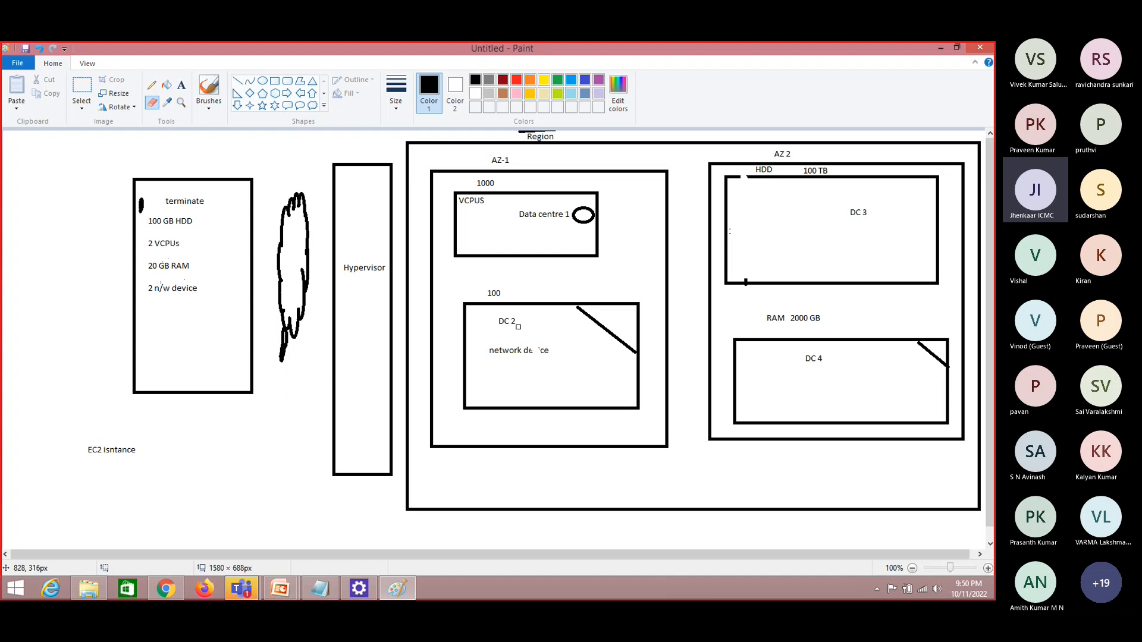
click(940, 48)
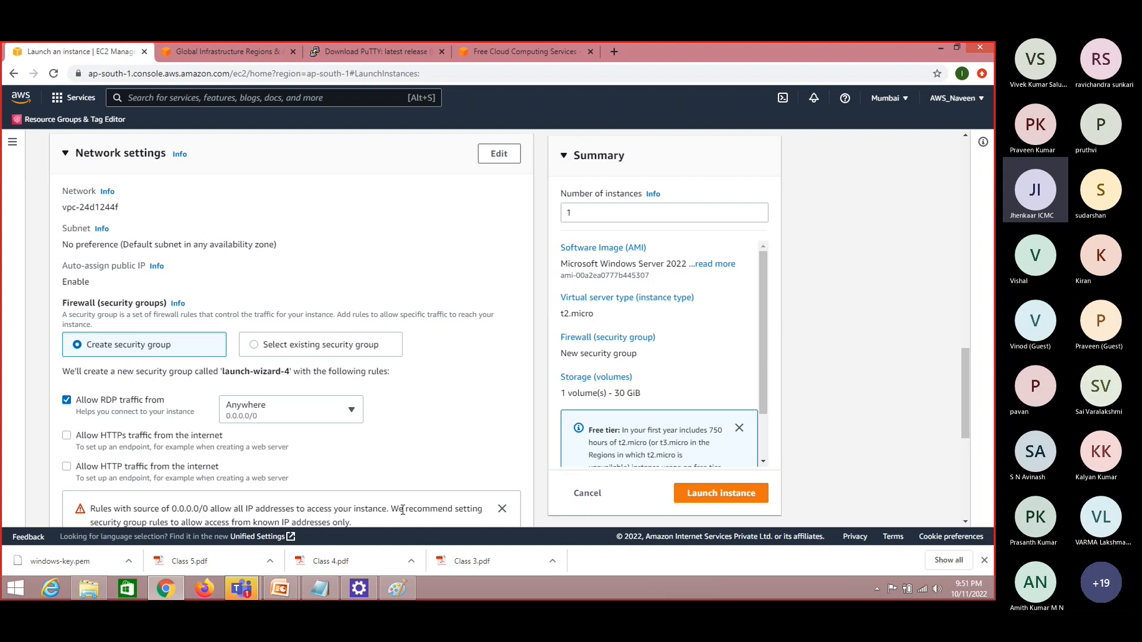
Start a new Paint drawing without saving the old diagram, and draw a large square near the middle of the canvas
click(397, 589)
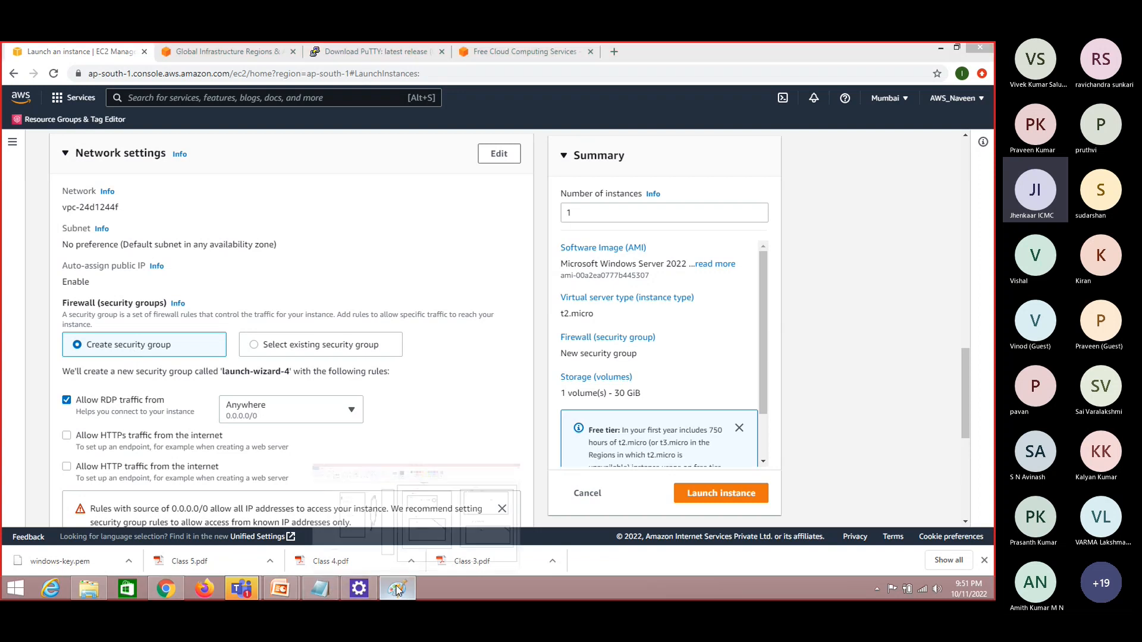
key(ctrl+n)
key(n)
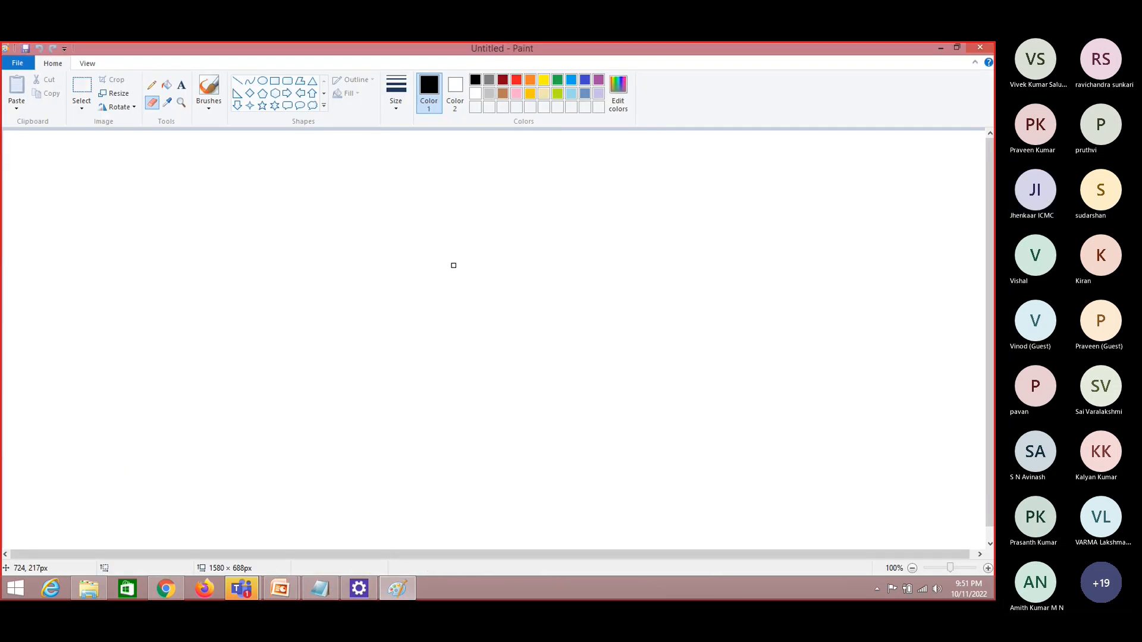
click(275, 81)
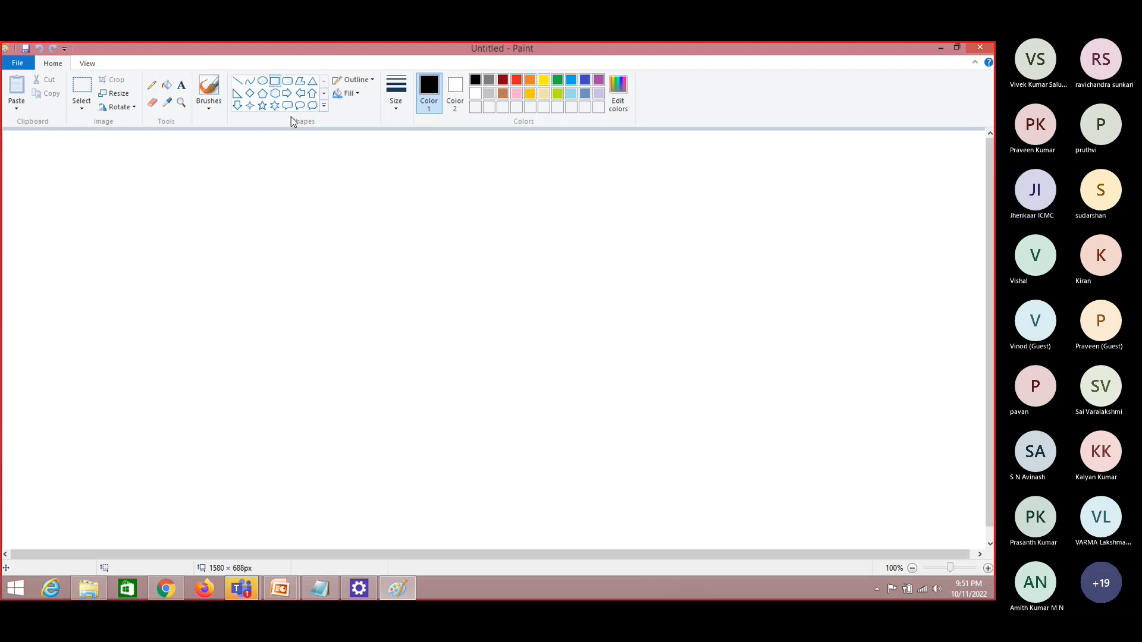
drag(334, 201, 498, 367)
click(193, 247)
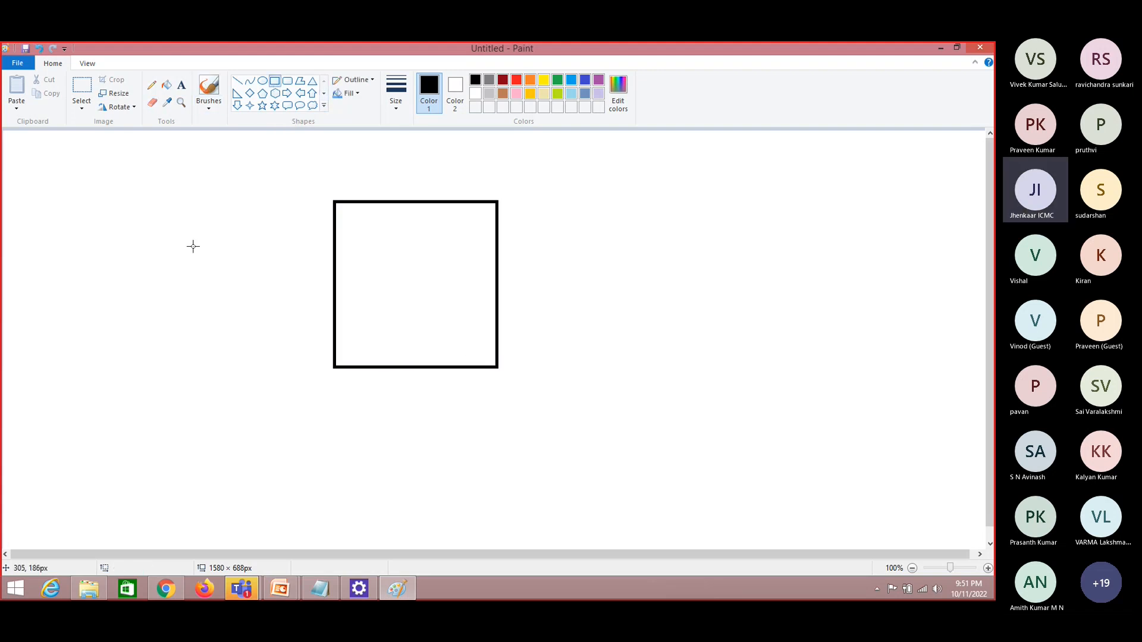
Draw a circle about 77 × 82 px to the left of the square
click(181, 84)
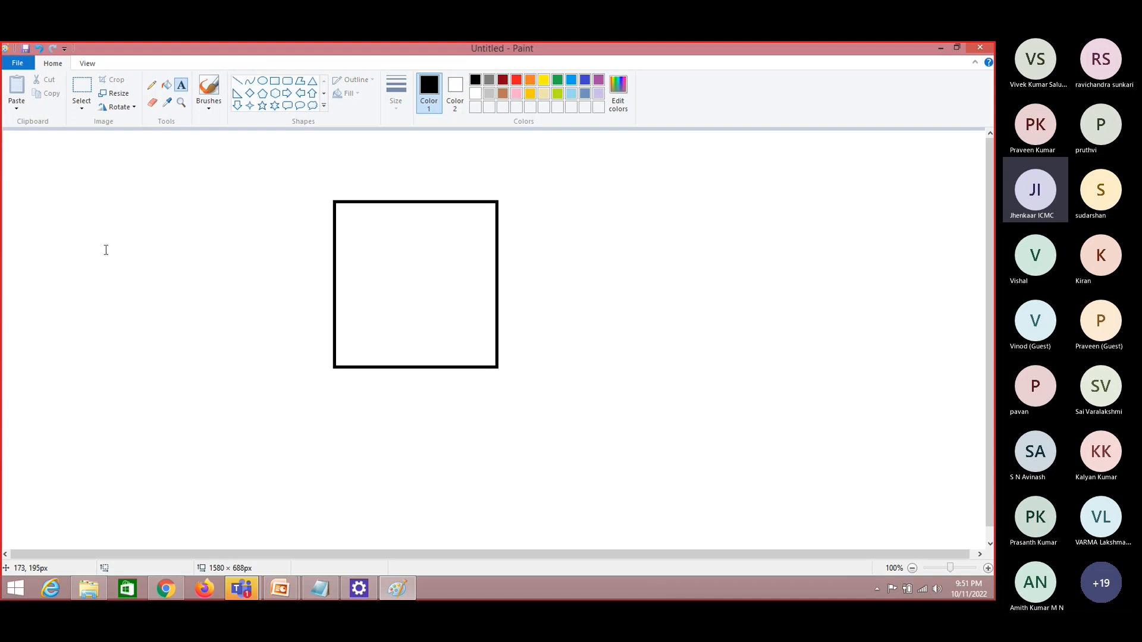
click(262, 80)
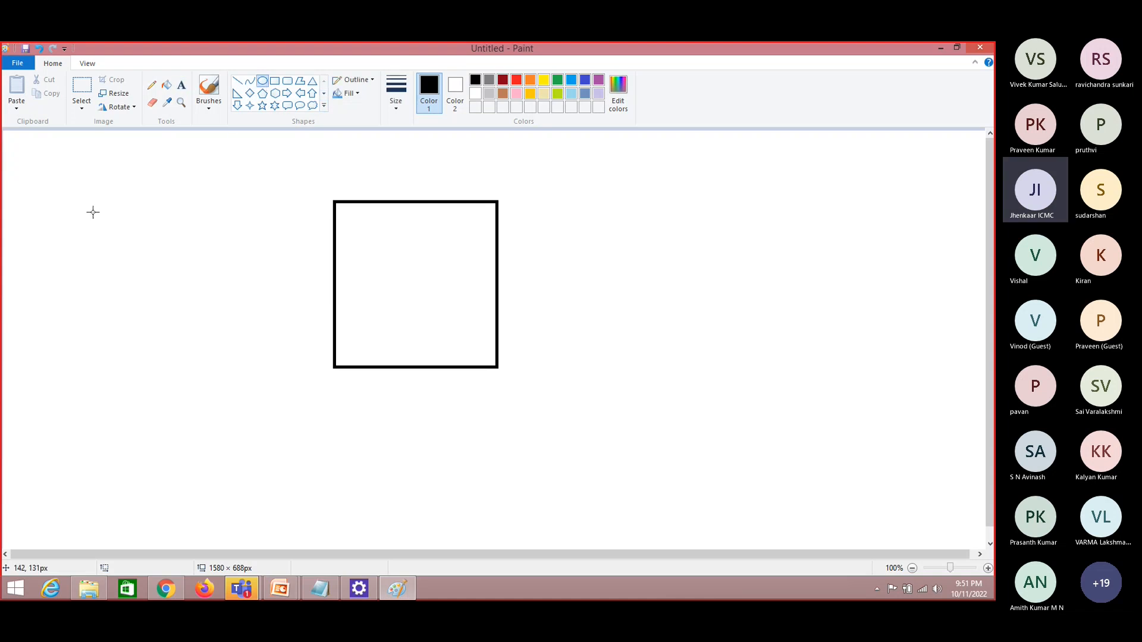
drag(94, 212, 140, 261)
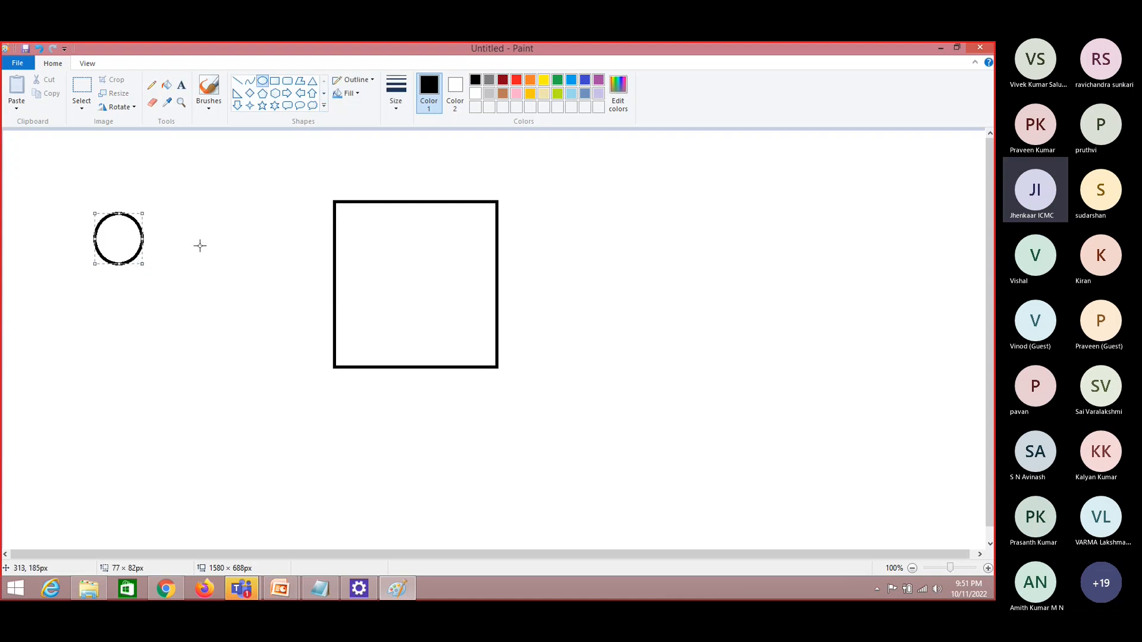
click(416, 274)
Add the text 10.20.30.40 inside the square near its lower edge
click(182, 85)
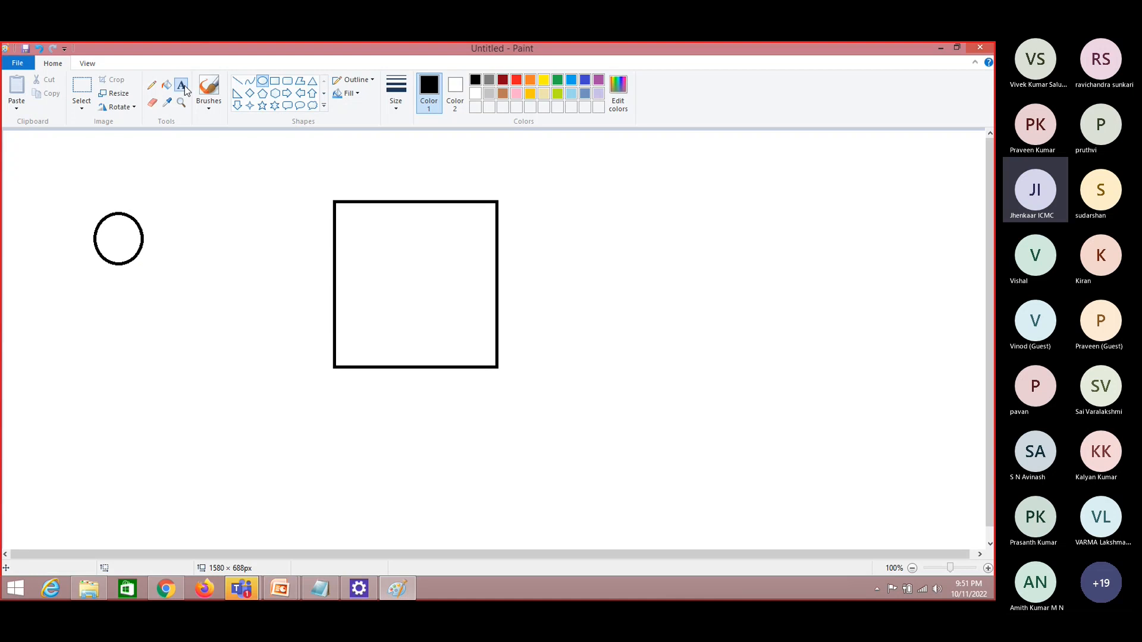
click(367, 338)
text(1)
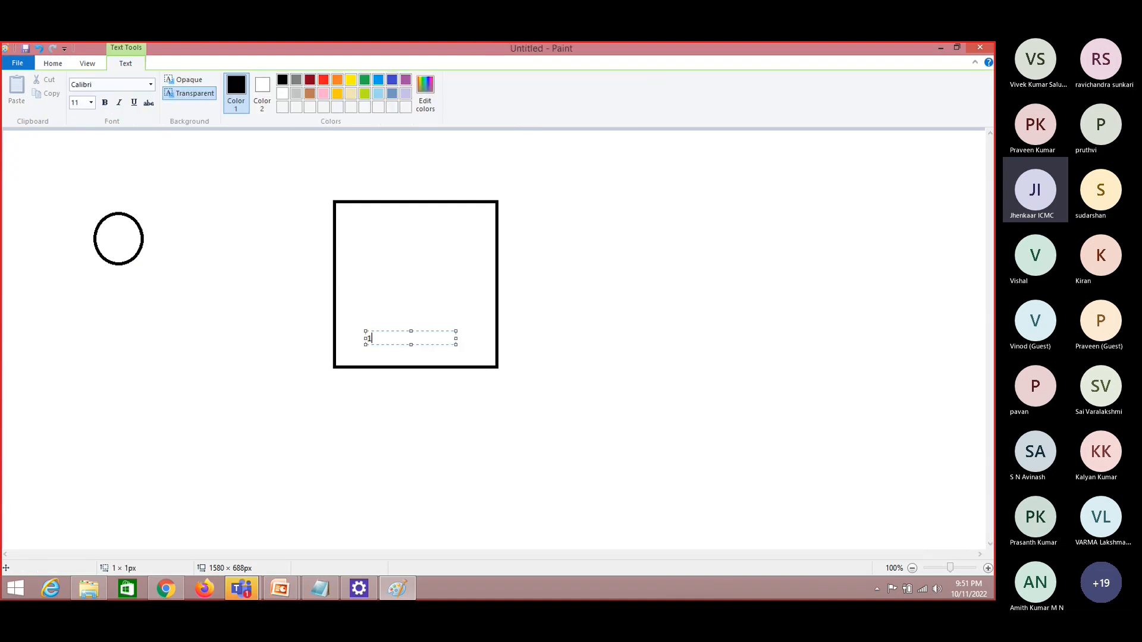
text(0.20.30.40)
click(393, 356)
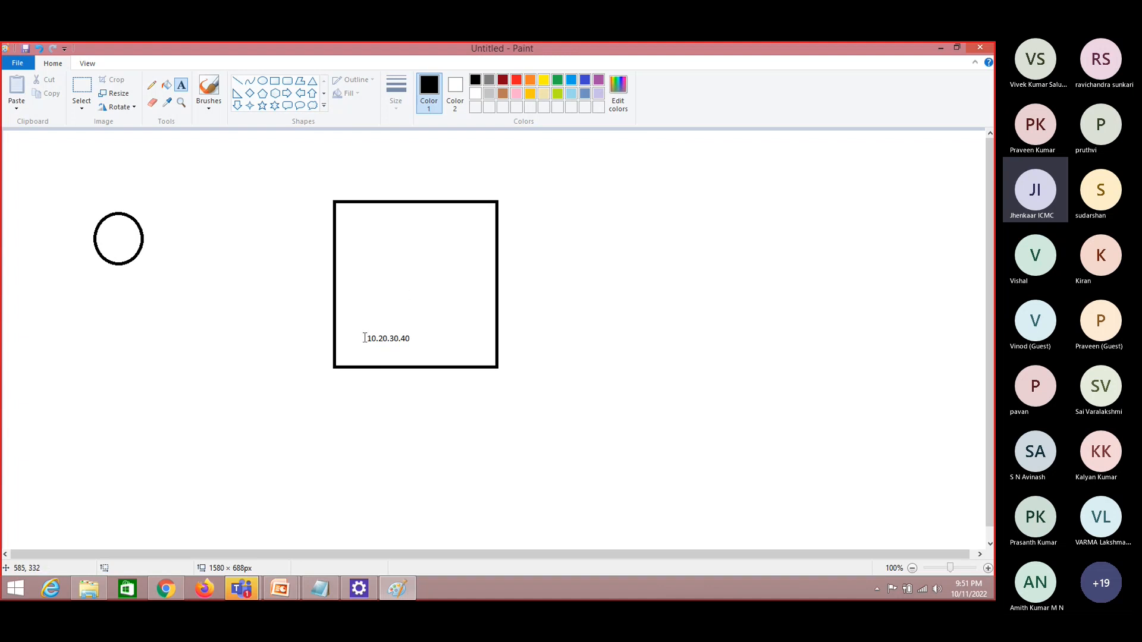
drag(357, 328, 446, 353)
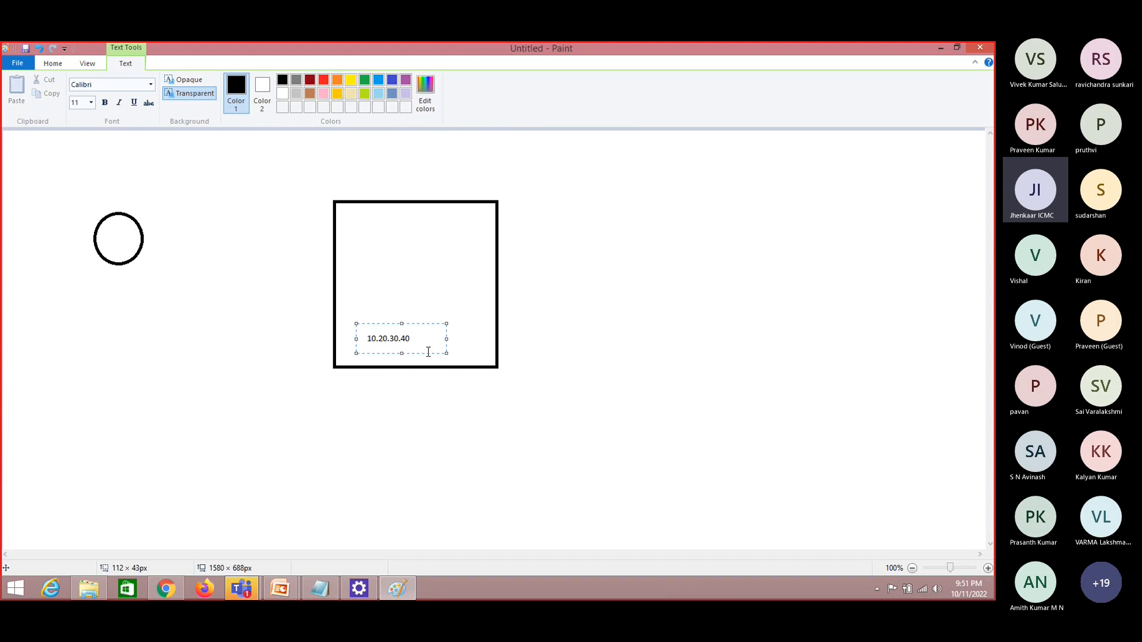
click(527, 363)
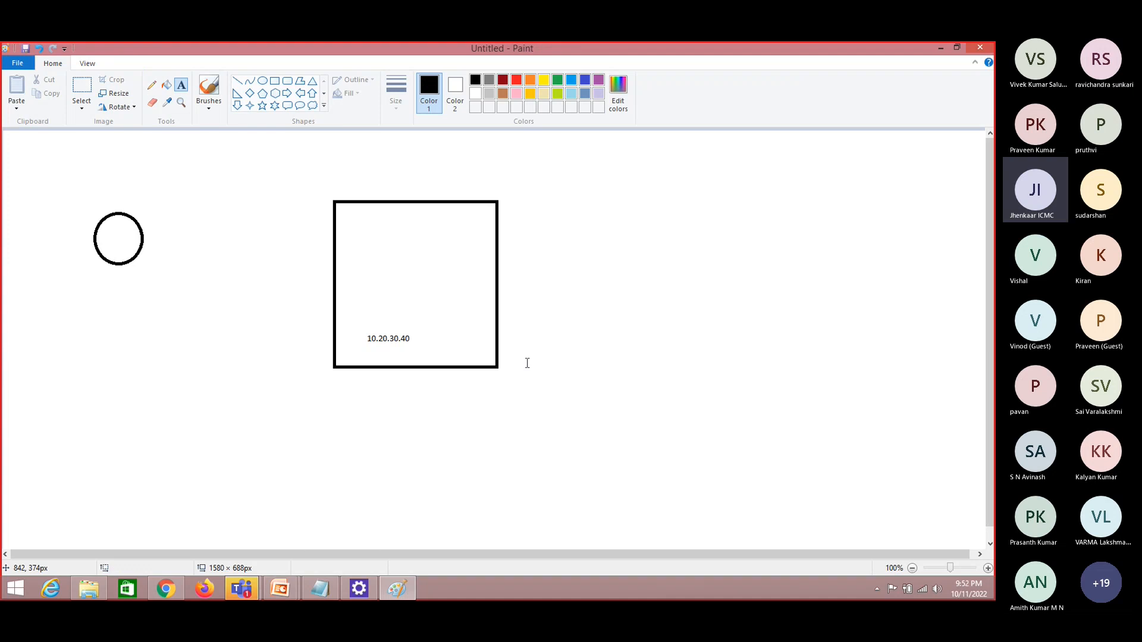
Label the circle underneath with the person's name followed by -- 90.30.45.6, and point out both IP addresses
click(125, 297)
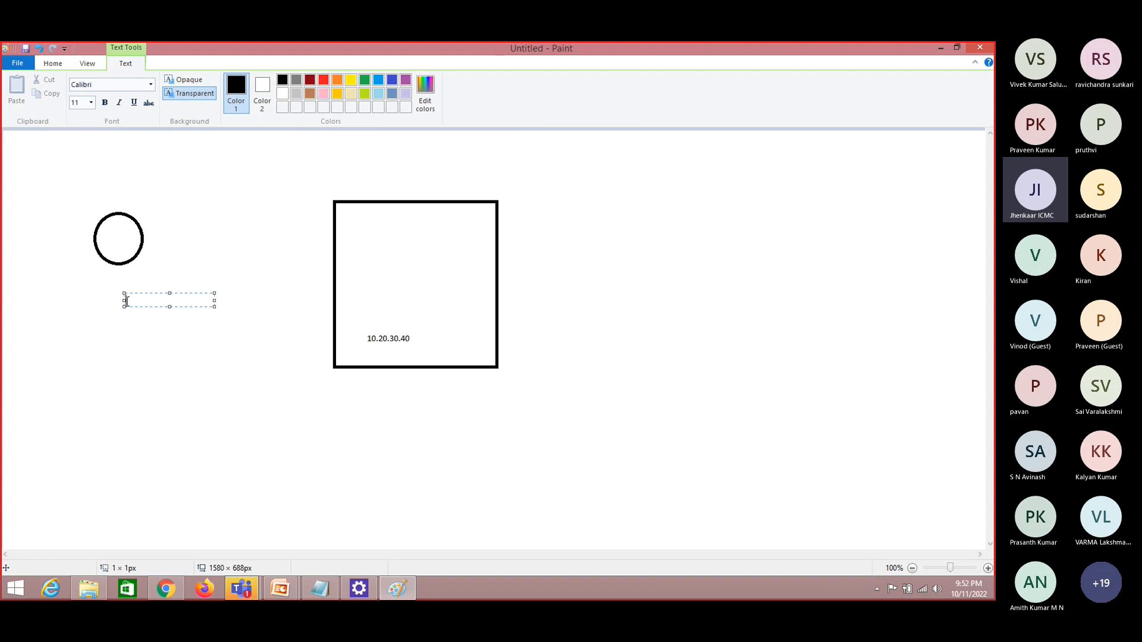
text(Praveen -- 90 )
text(30.45.6)
click(353, 339)
drag(359, 323, 425, 348)
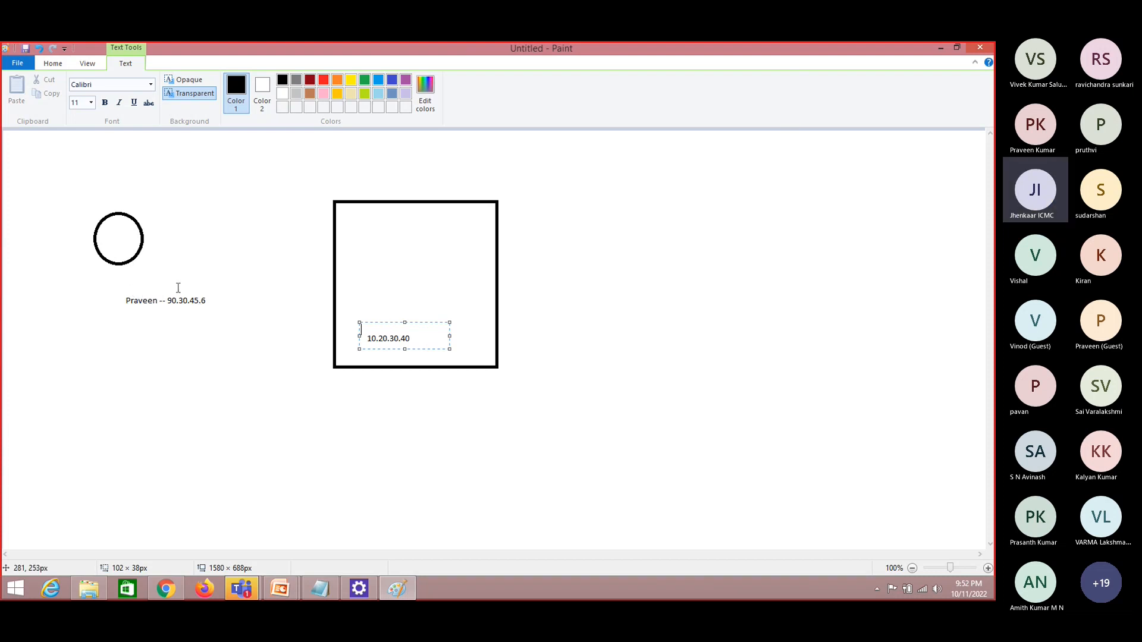
drag(165, 293, 212, 309)
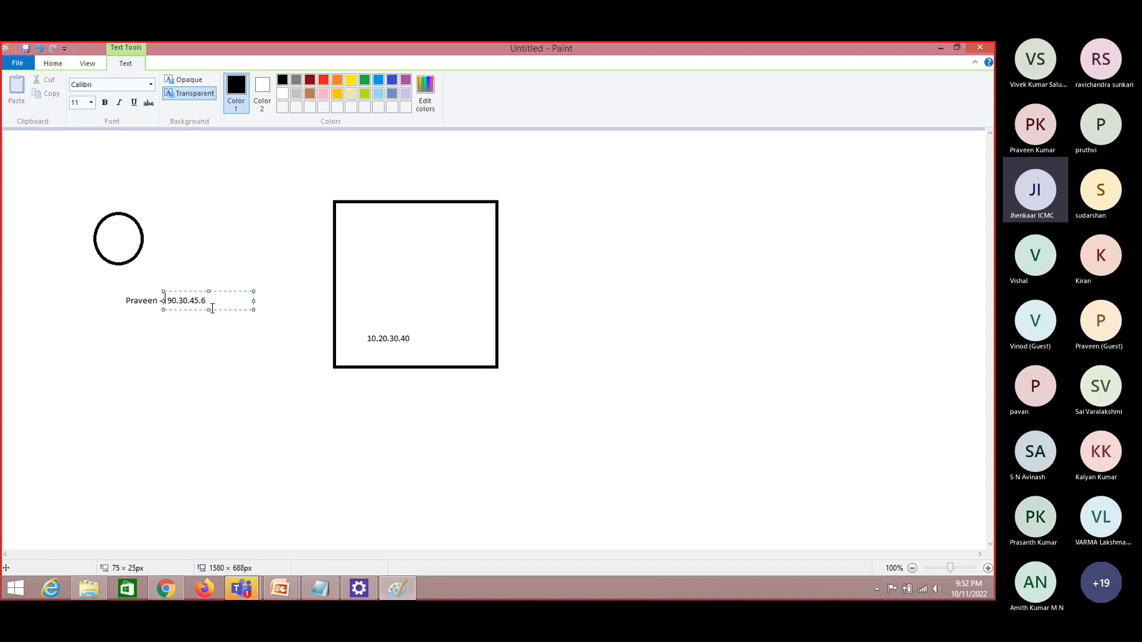
Return to the launch page in Chrome and examine the source options for allowed RDP traffic
key(alt+Tab)
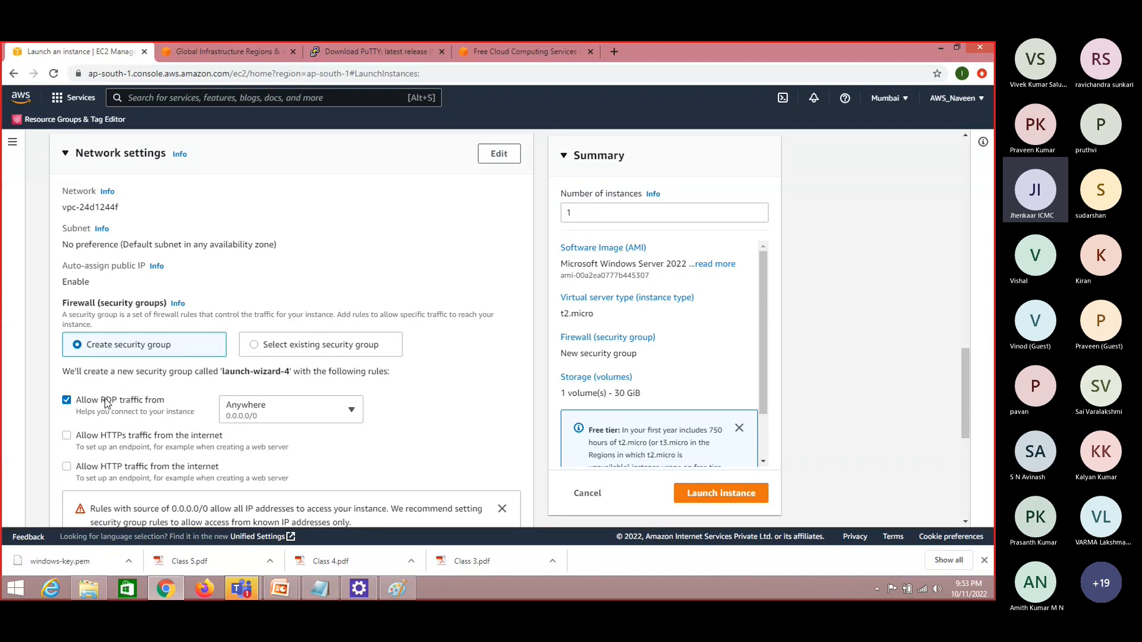
click(342, 414)
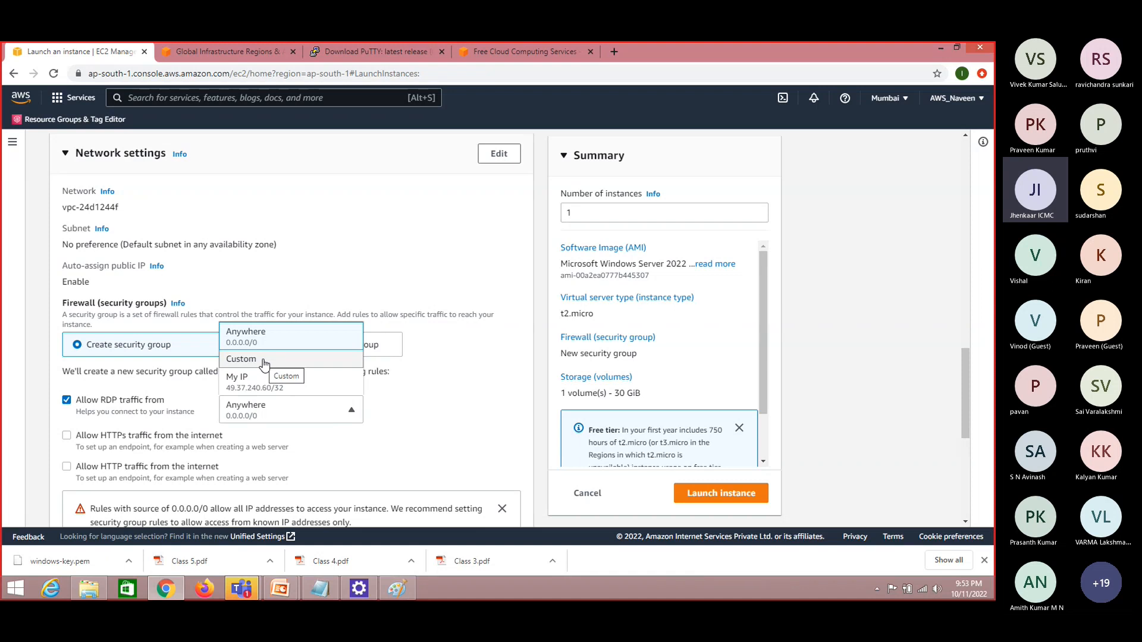
click(454, 456)
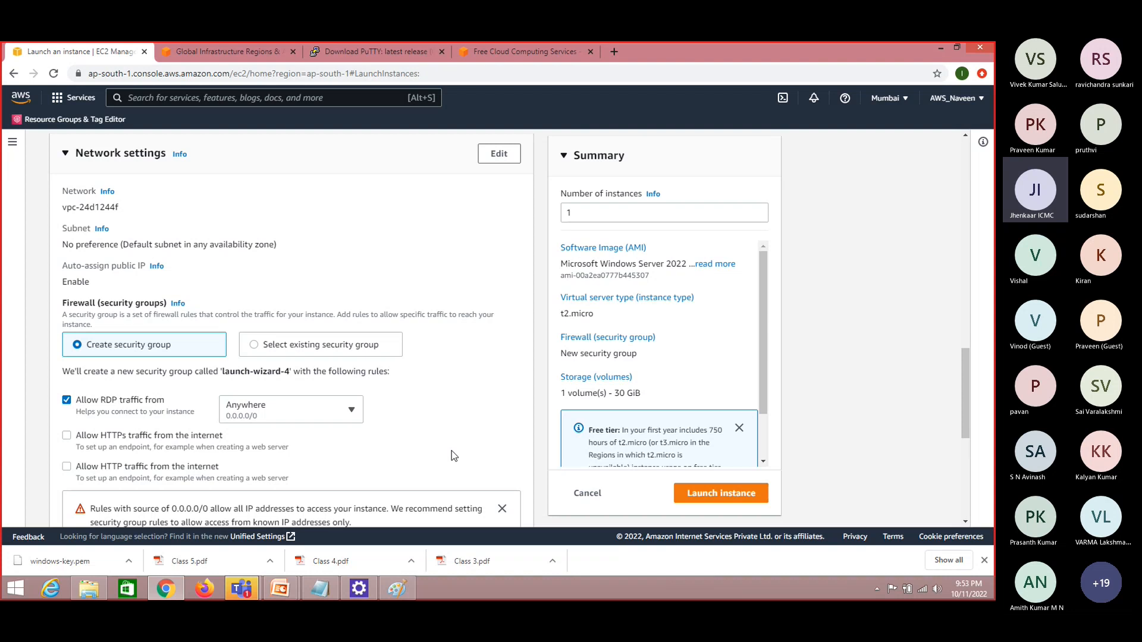
Expand and review the advanced details of the launch configuration, and launch the instance
drag(966, 409, 968, 488)
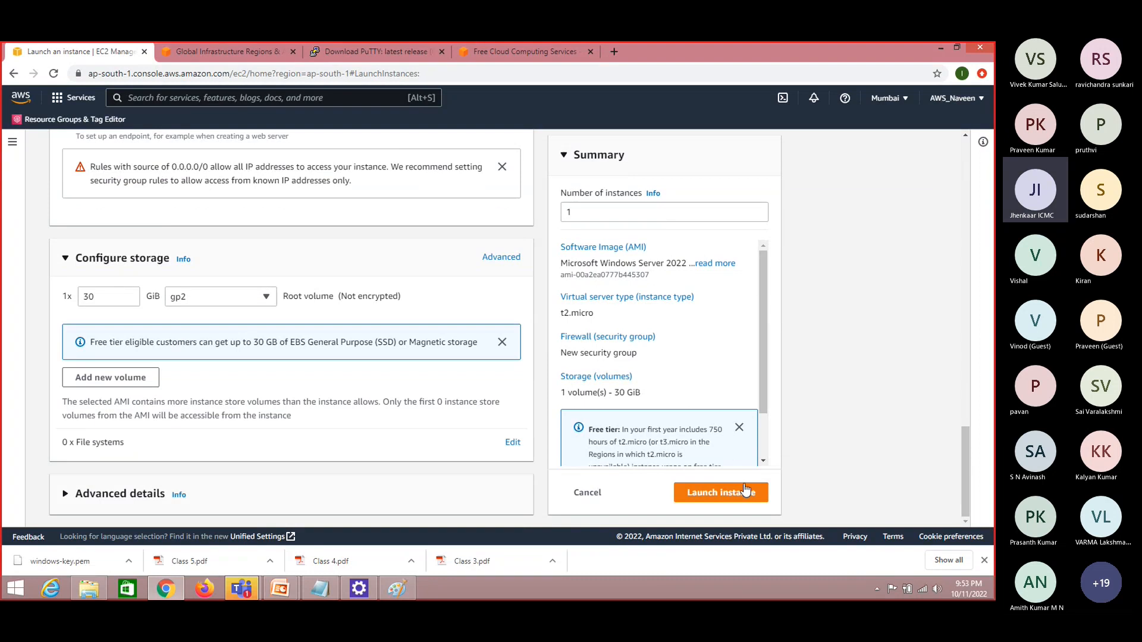
click(64, 495)
drag(968, 313, 972, 364)
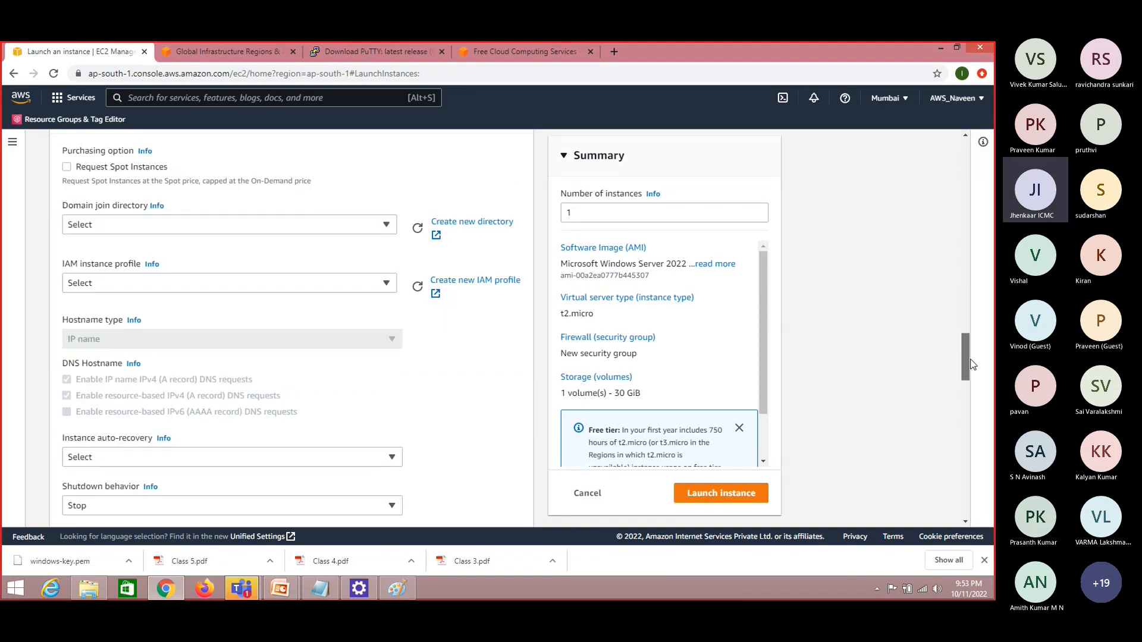
click(729, 498)
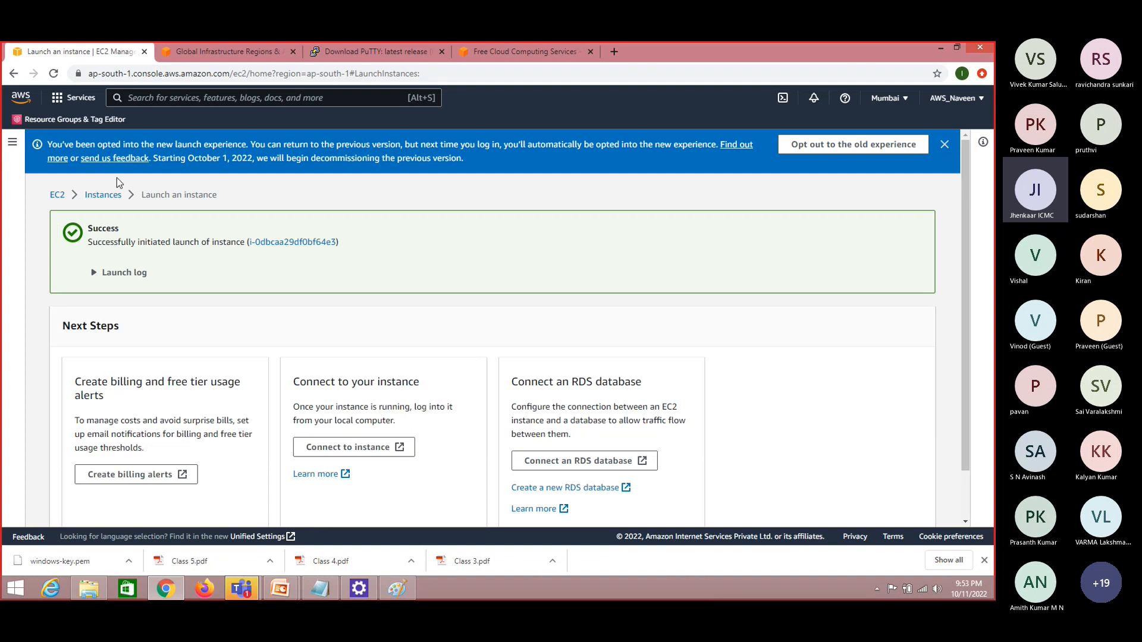
Open and refresh the Instances list, select windows-11, and examine its availability zone and remaining columns through the key name
click(108, 195)
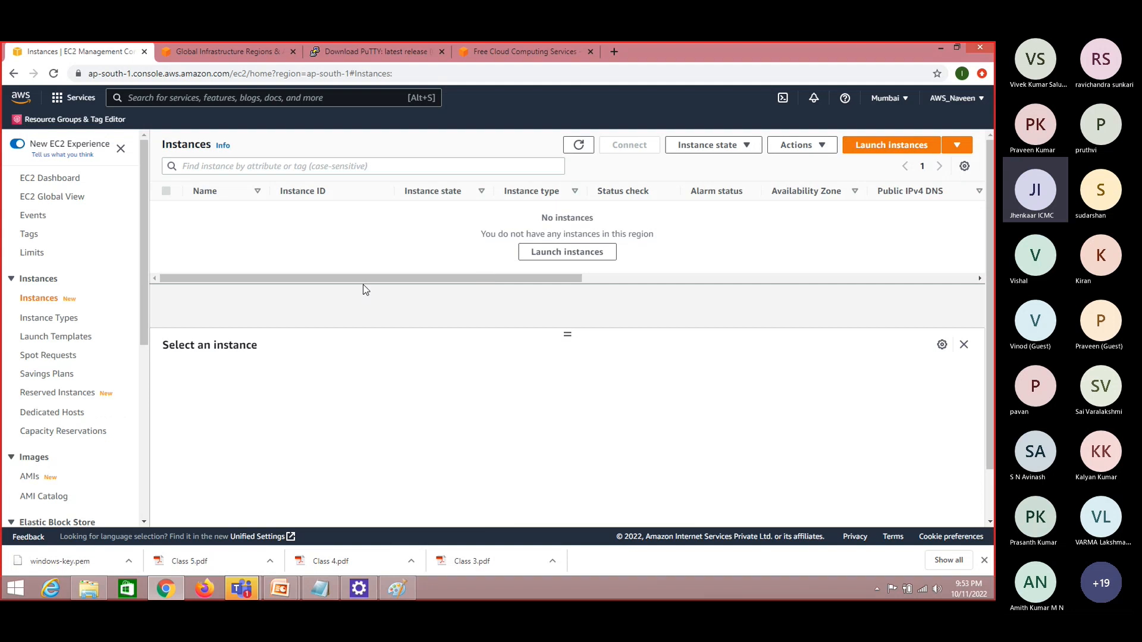
click(580, 147)
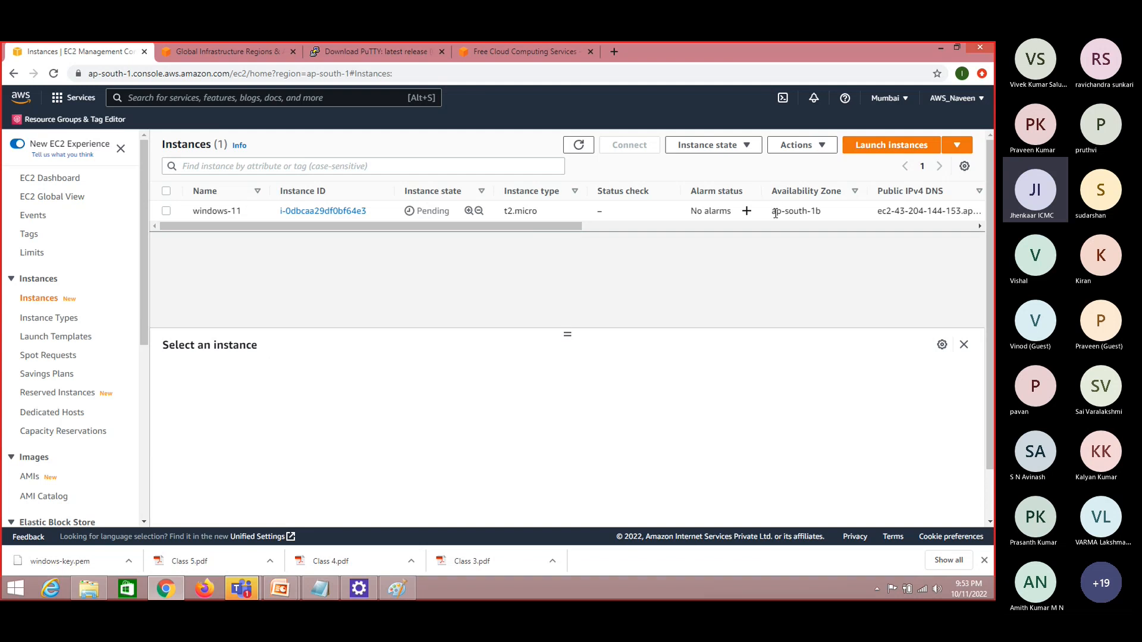
drag(775, 213, 828, 212)
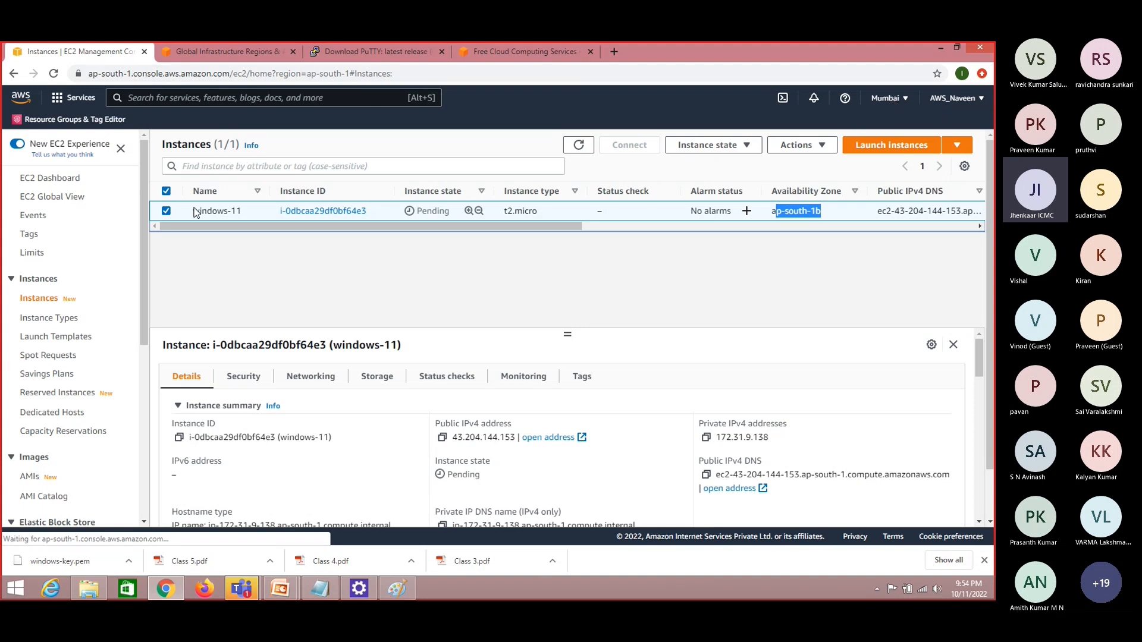
click(773, 214)
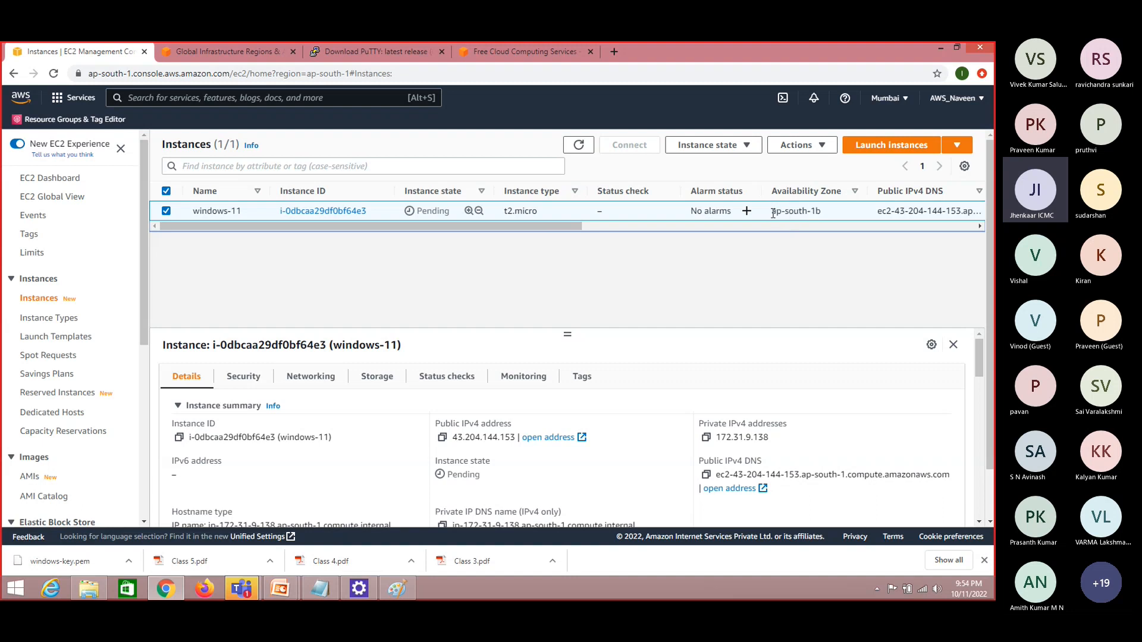
drag(773, 215, 824, 220)
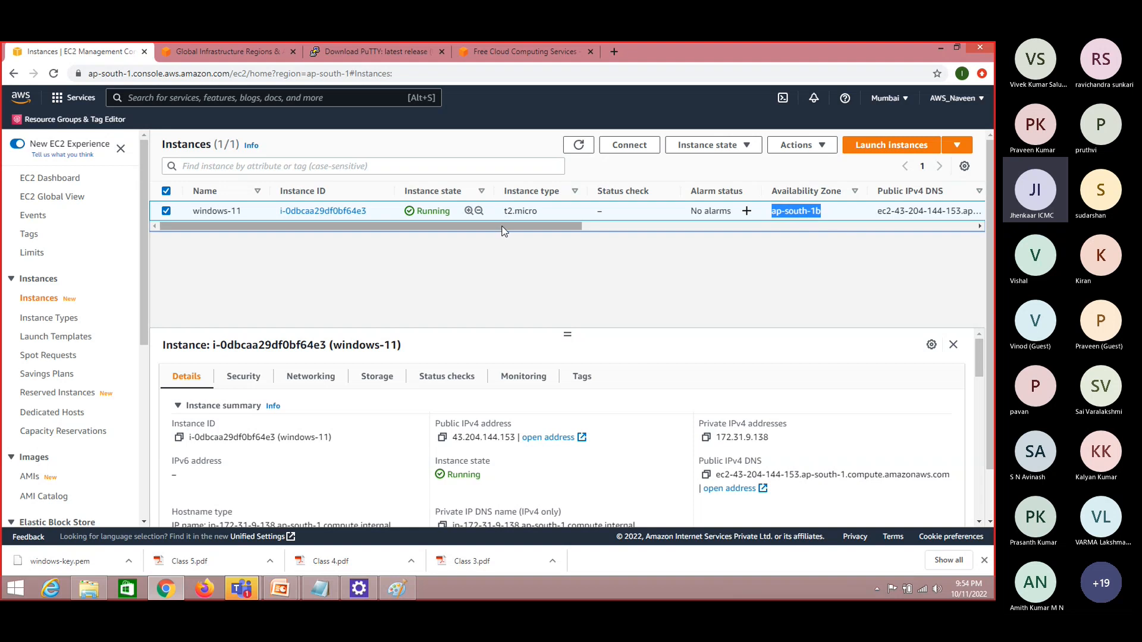
drag(503, 228, 947, 235)
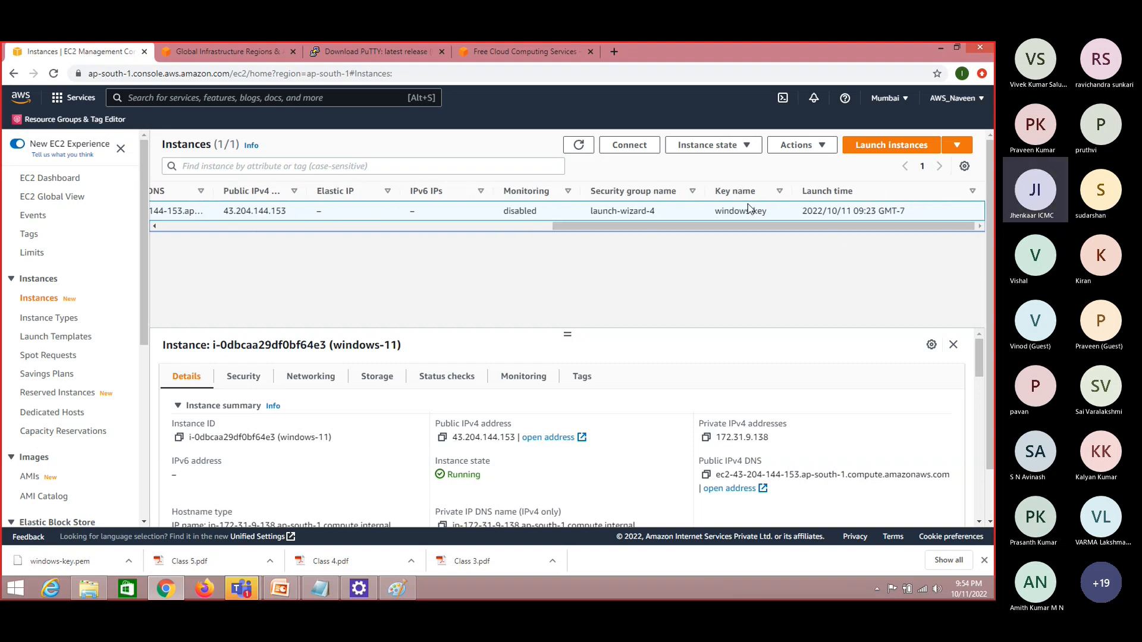
Refresh the Instances list repeatedly and check the windows-11 instance's status check
drag(743, 225, 333, 224)
click(579, 145)
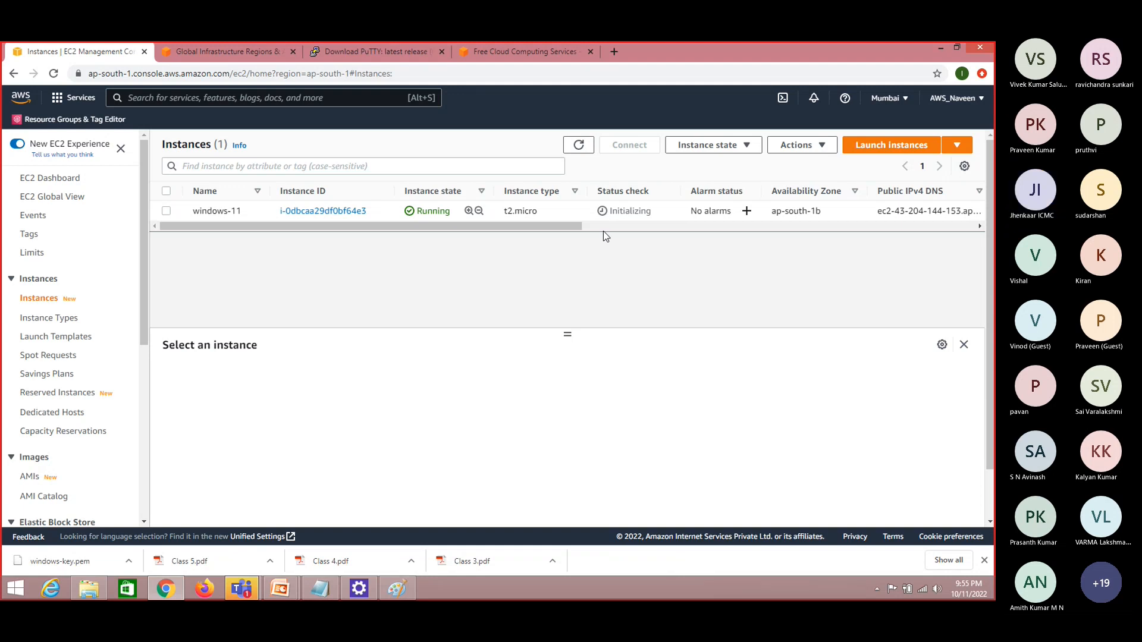
click(584, 154)
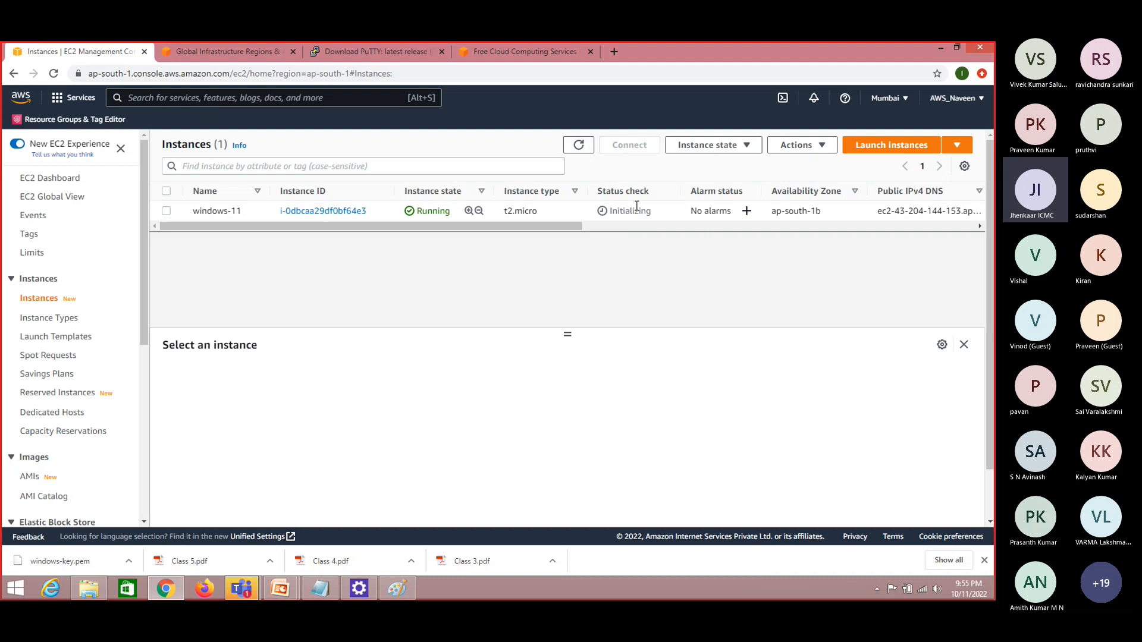
click(581, 146)
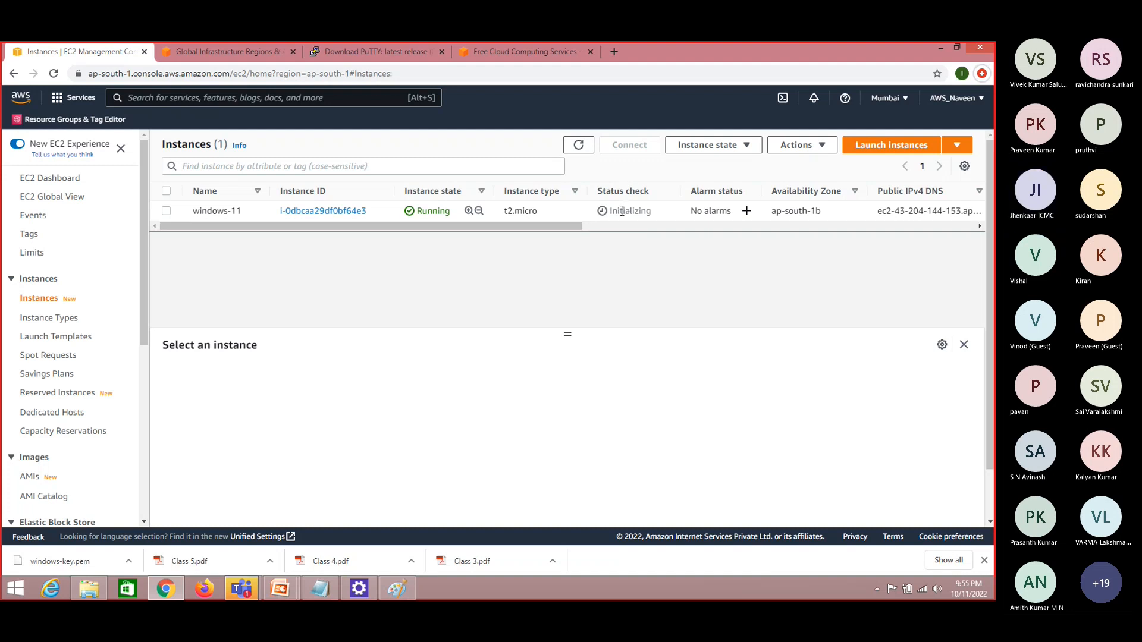
click(579, 145)
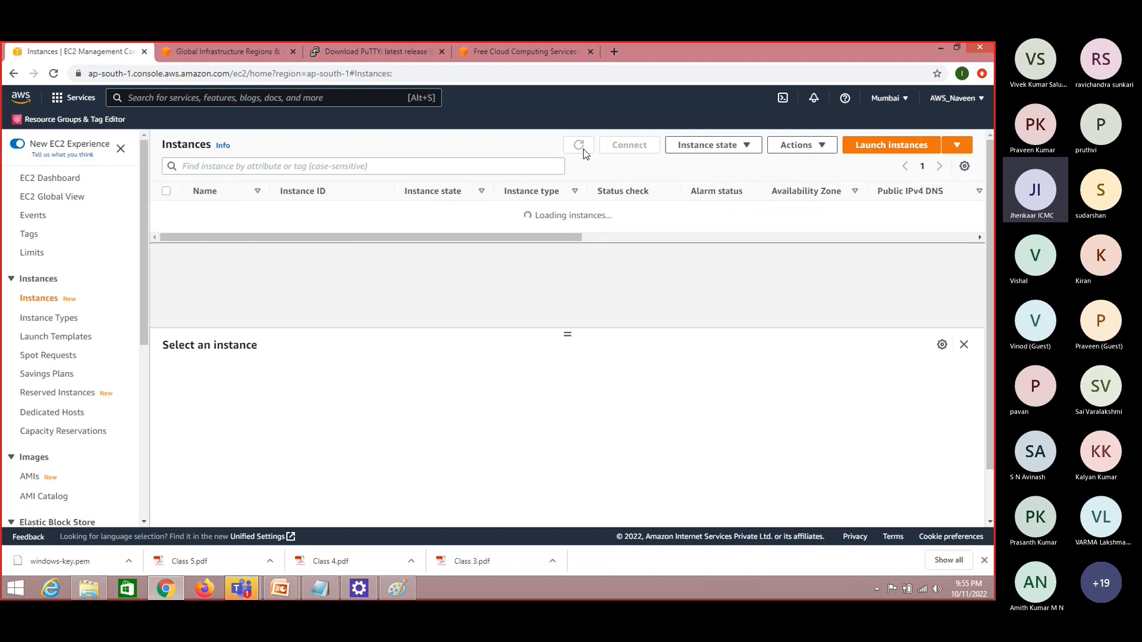
key(alt+Tab)
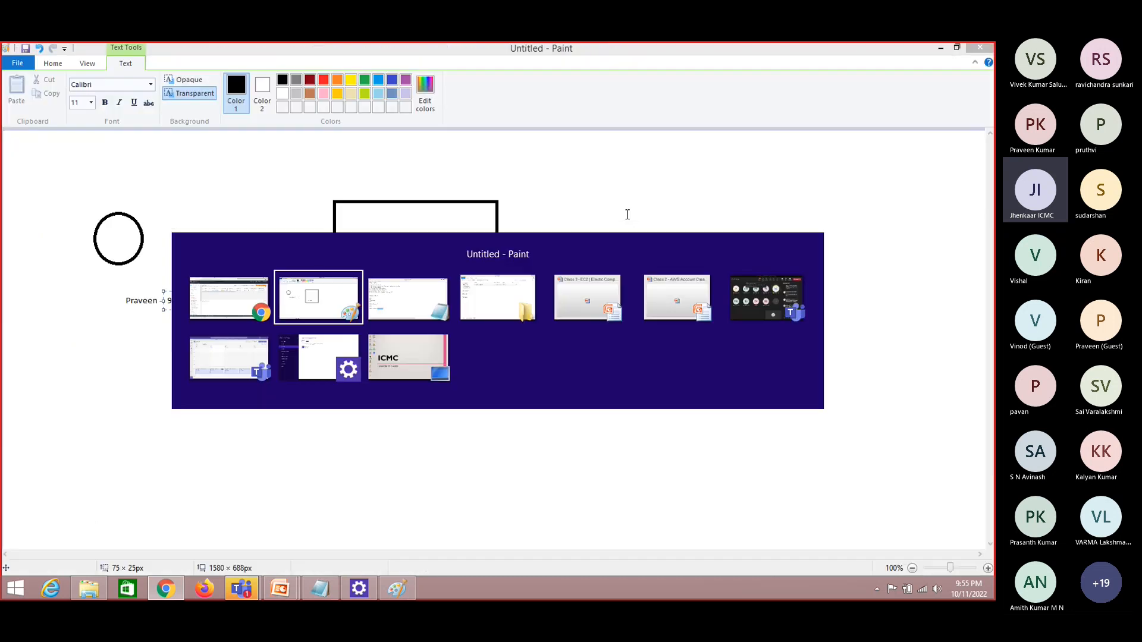
drag(621, 192, 935, 409)
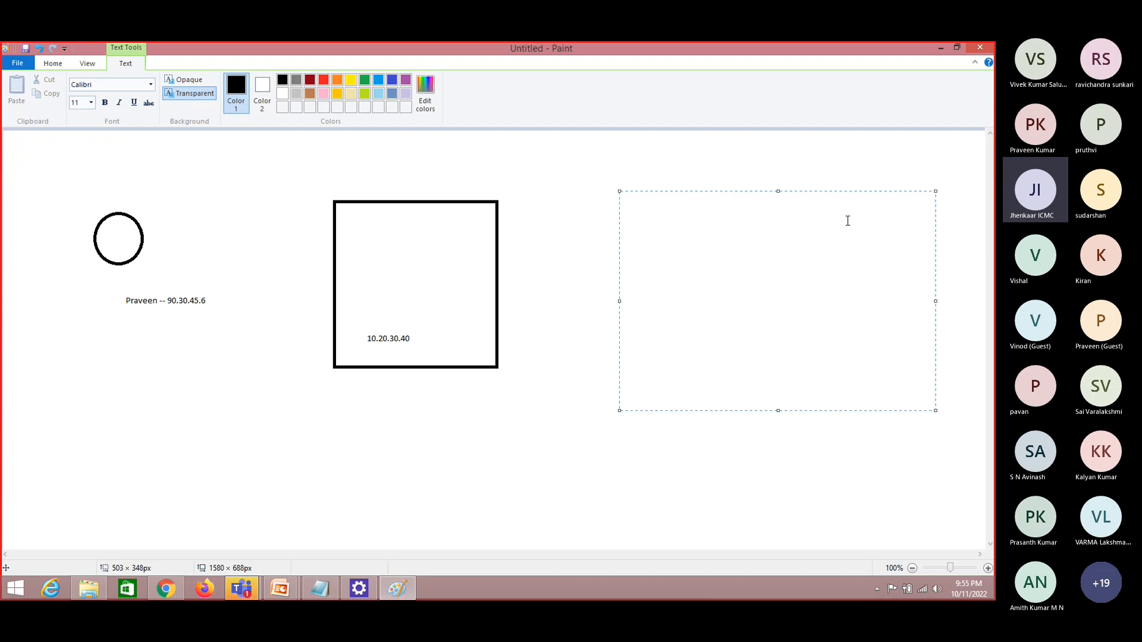
key(alt+Tab)
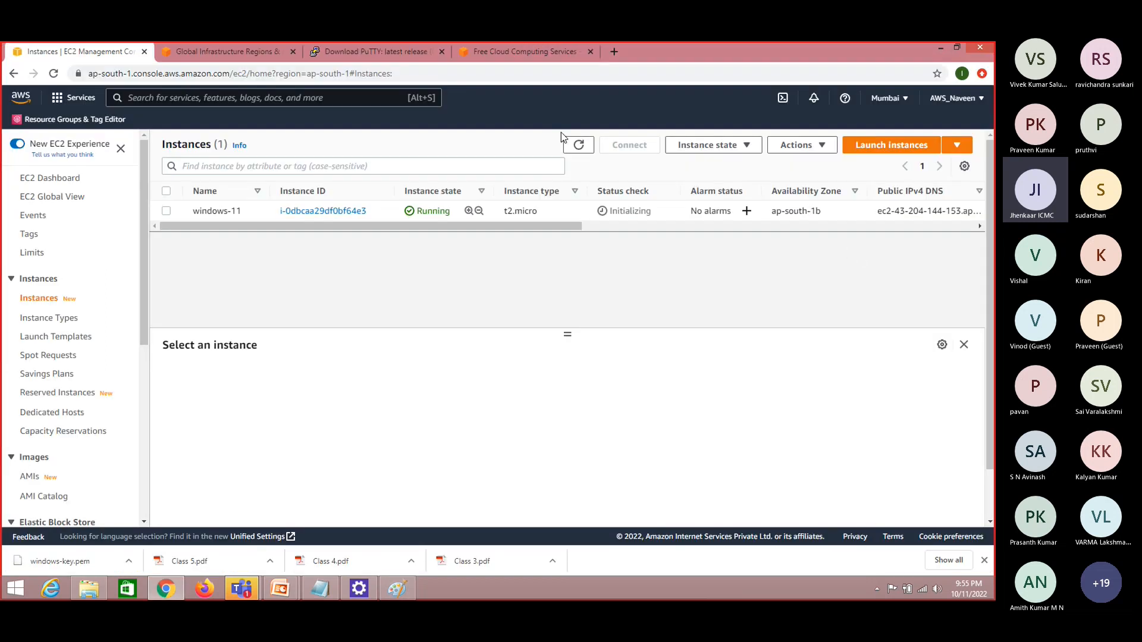
Refresh the Instances list, select windows-11, and open its RDP client connection options
click(578, 144)
click(168, 213)
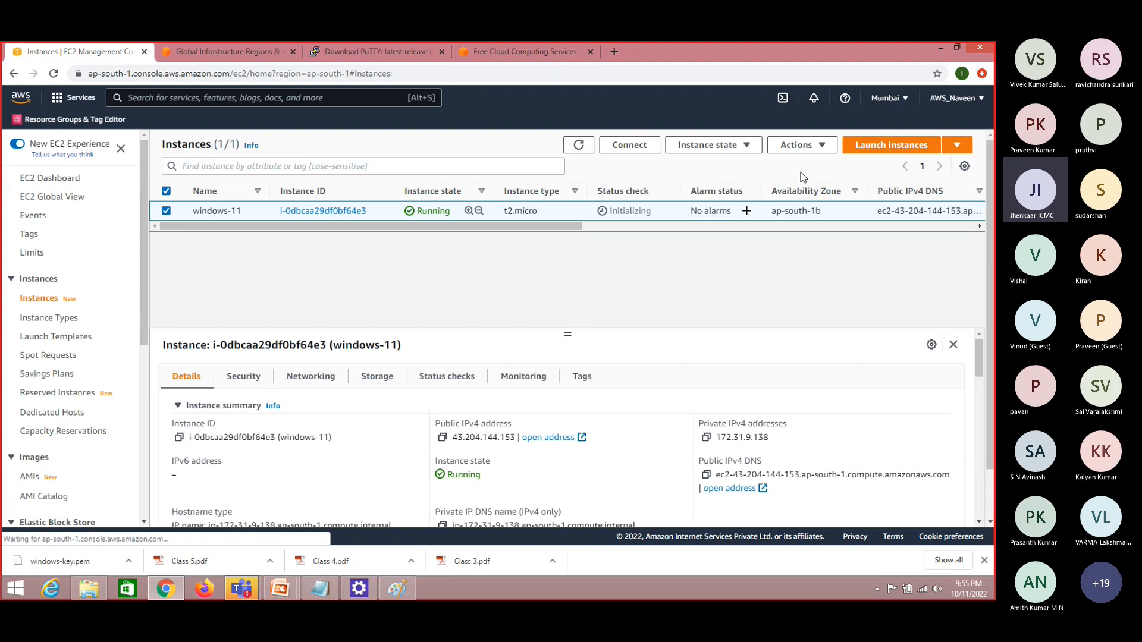
click(628, 149)
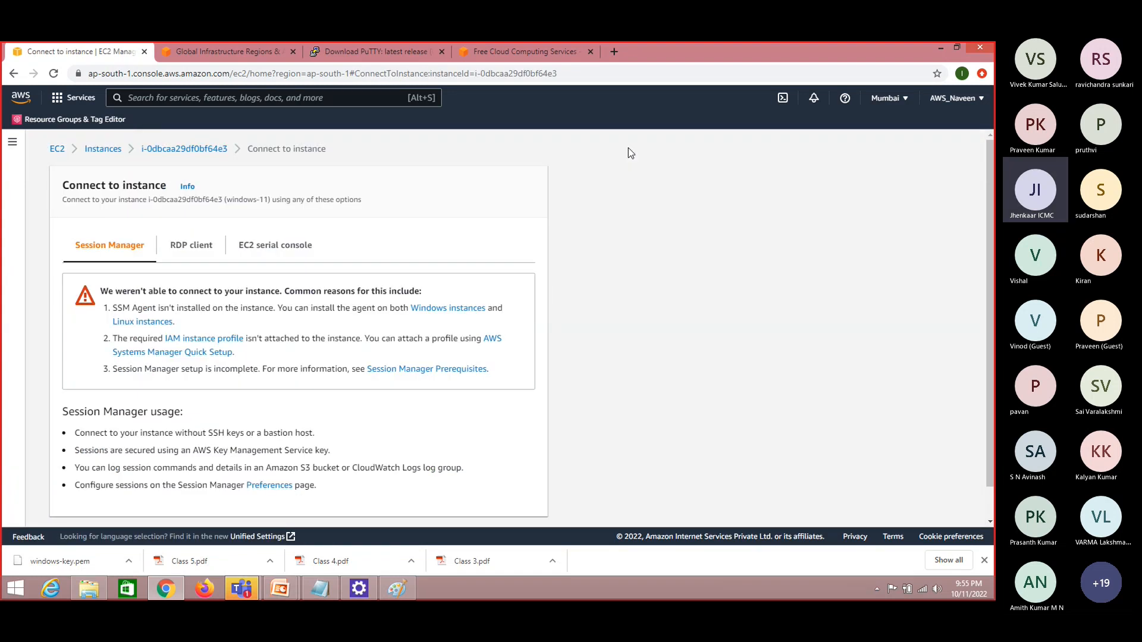
click(192, 246)
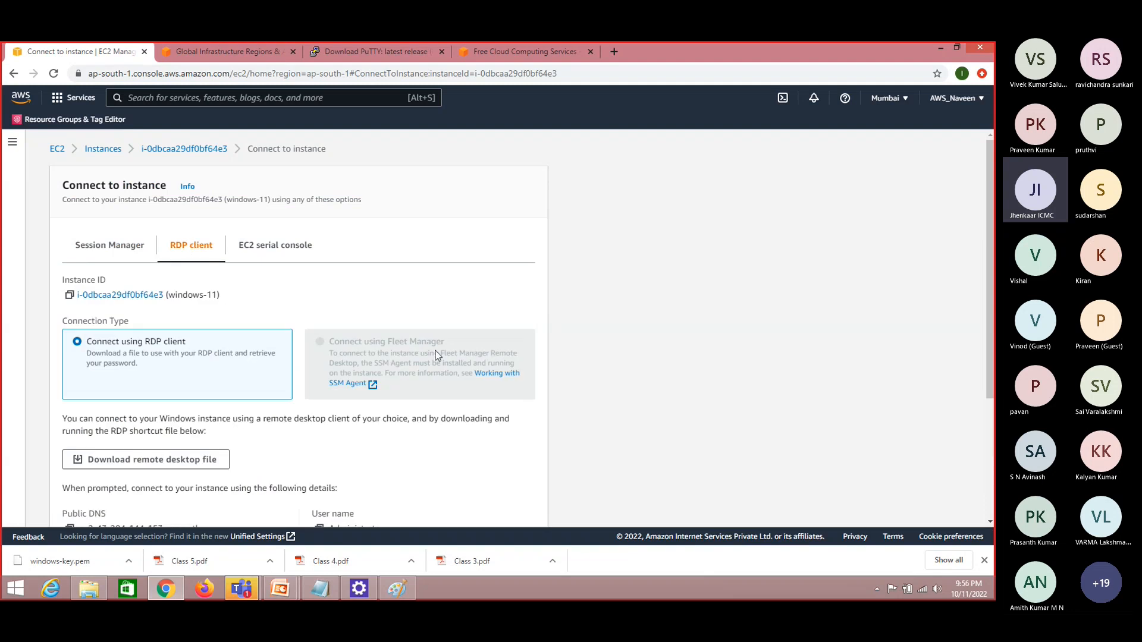
Search Windows for "remo" and open Remote Desktop Connection
click(11, 587)
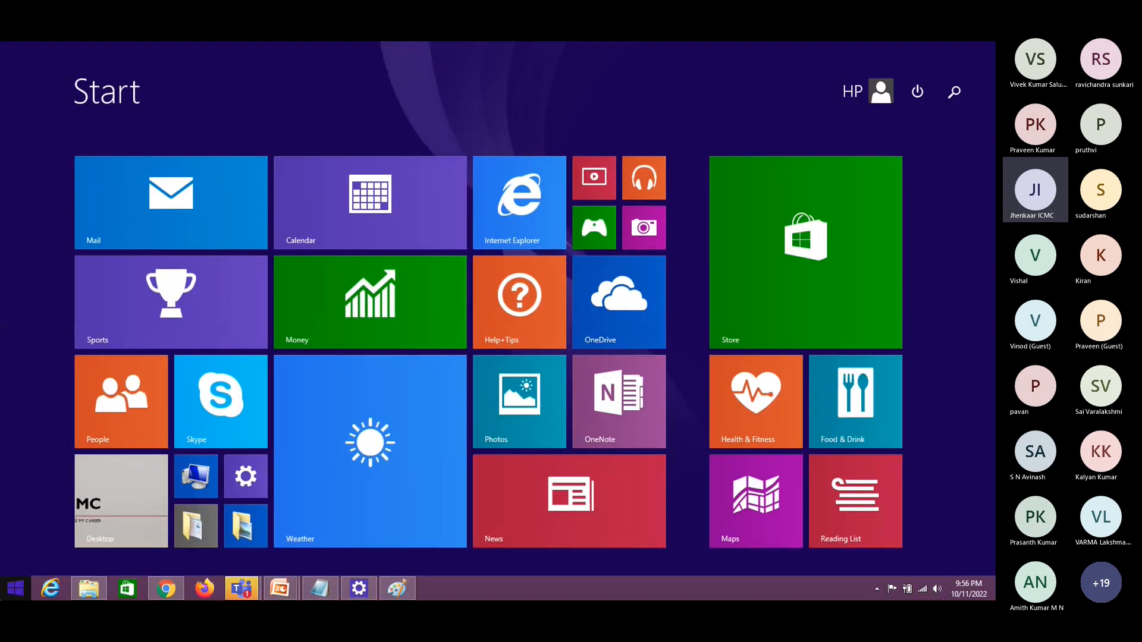
text(remote Desktop Connection)
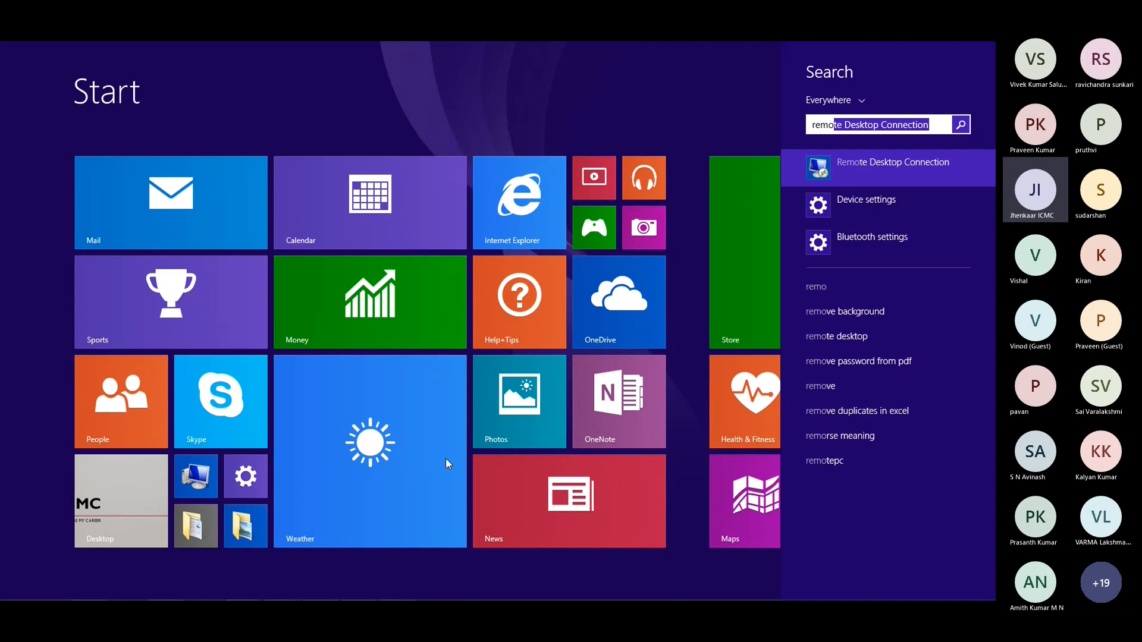
click(897, 170)
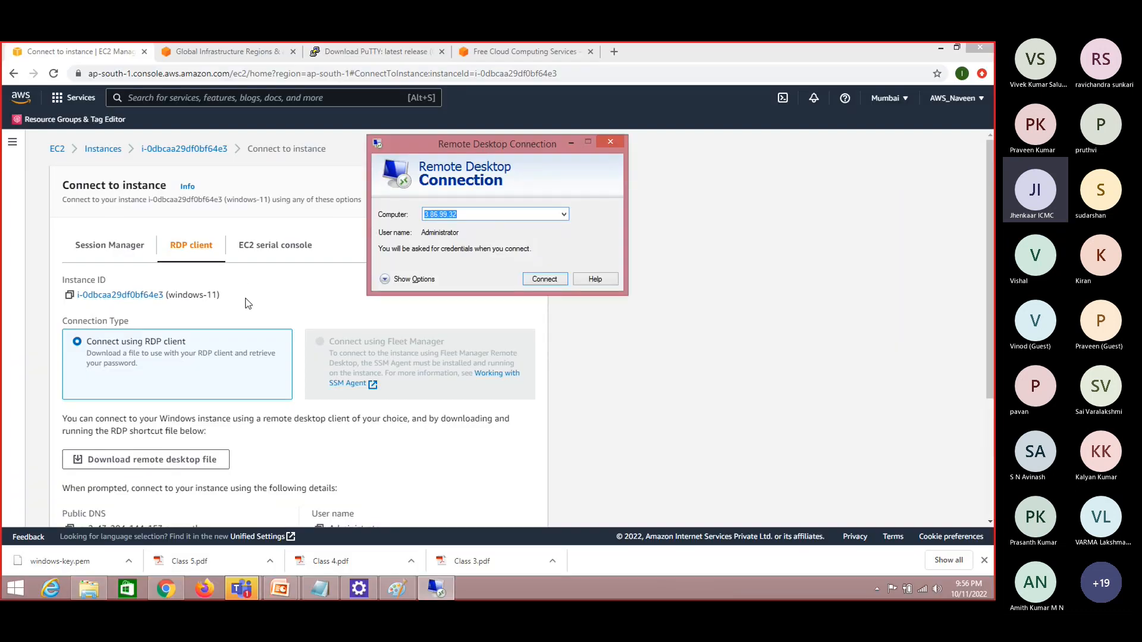
Return to the connection page in Chrome and review the public DNS, user name and password entries for the RDP client
click(798, 352)
drag(990, 254, 991, 291)
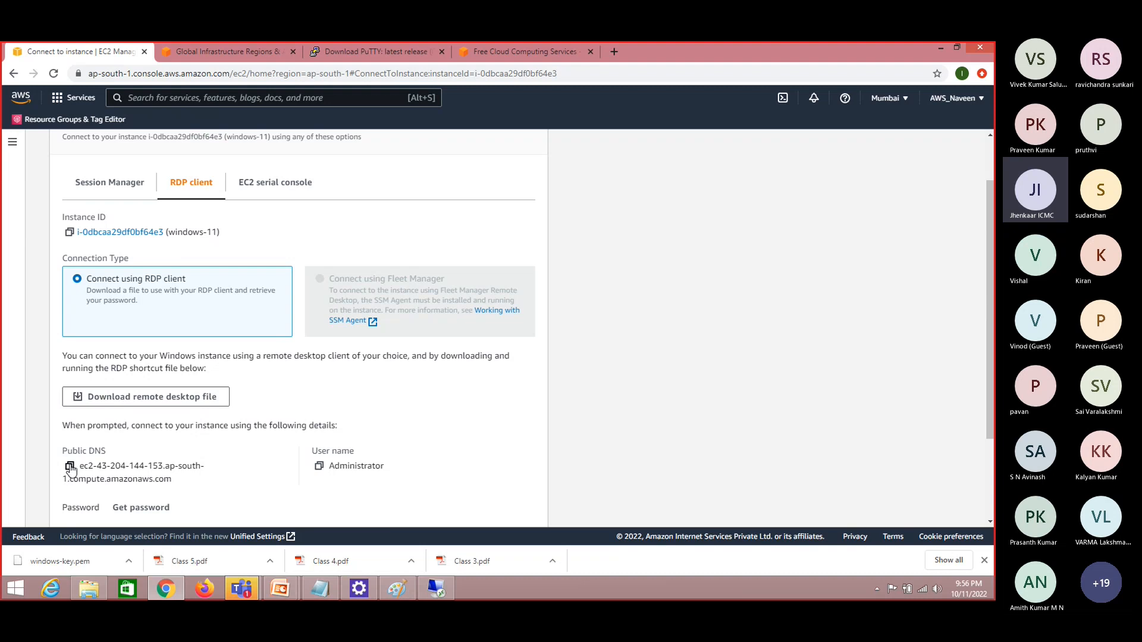
scroll(990, 232, up, 1)
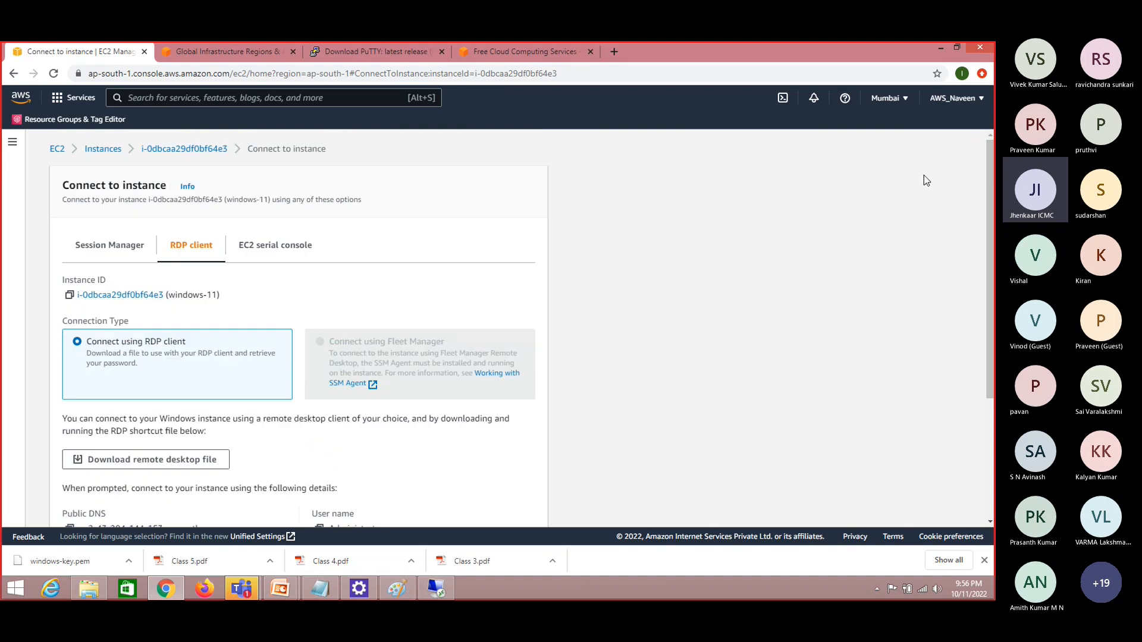
Go back to the Instances list, select windows-11, and refresh to recheck its status check
click(100, 151)
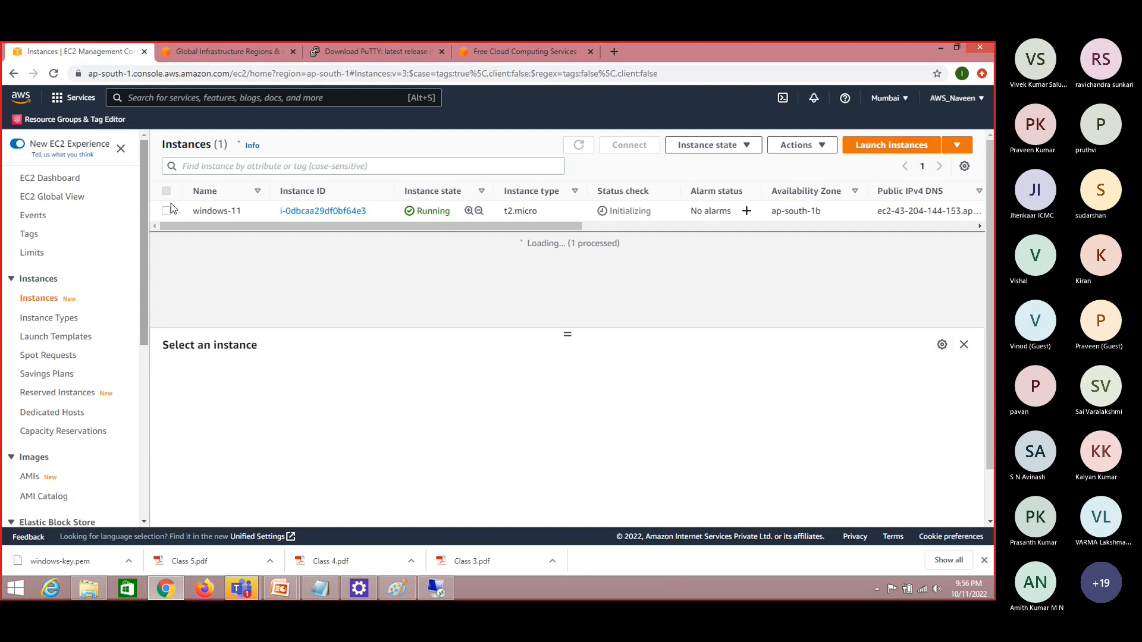
click(167, 210)
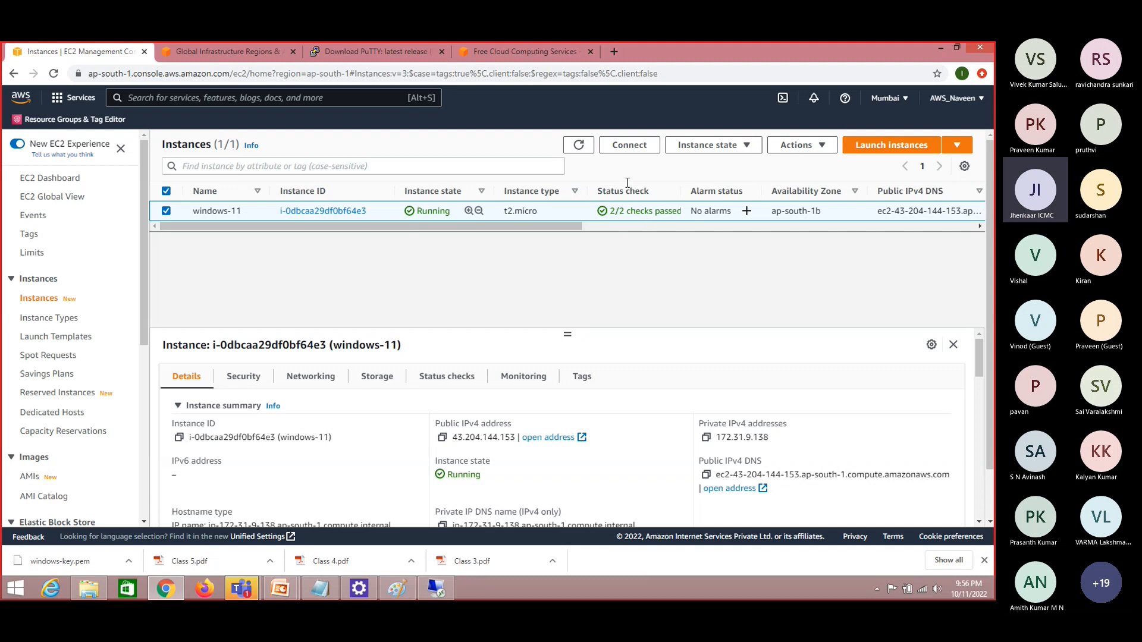
click(584, 148)
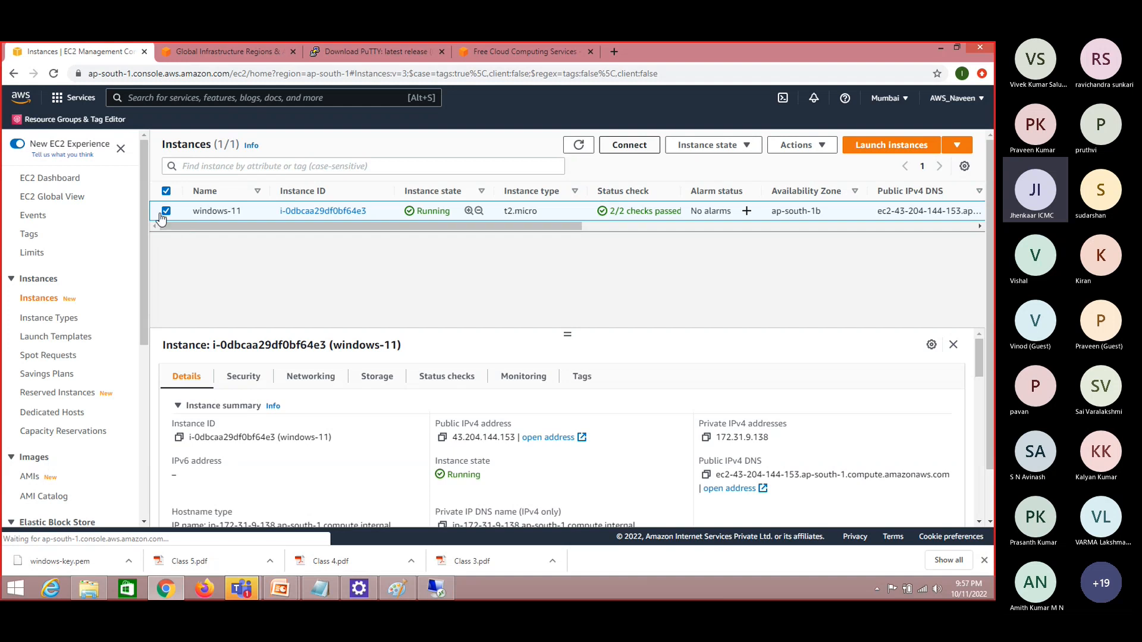
Open the RDP client connection details of windows-11 and copy its public DNS
click(637, 146)
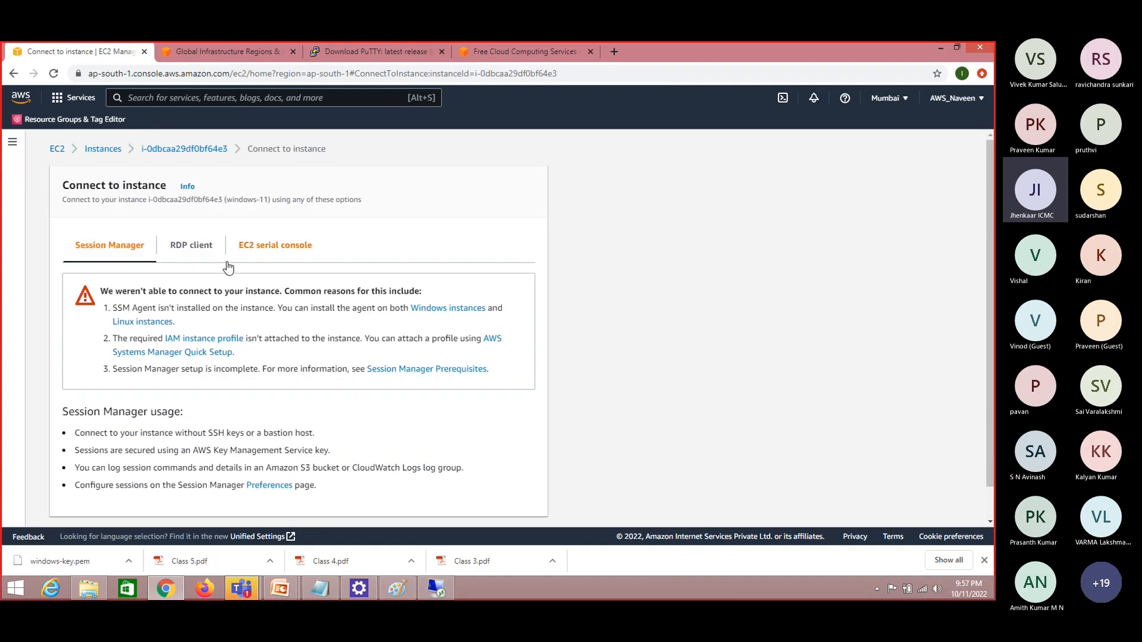
click(192, 252)
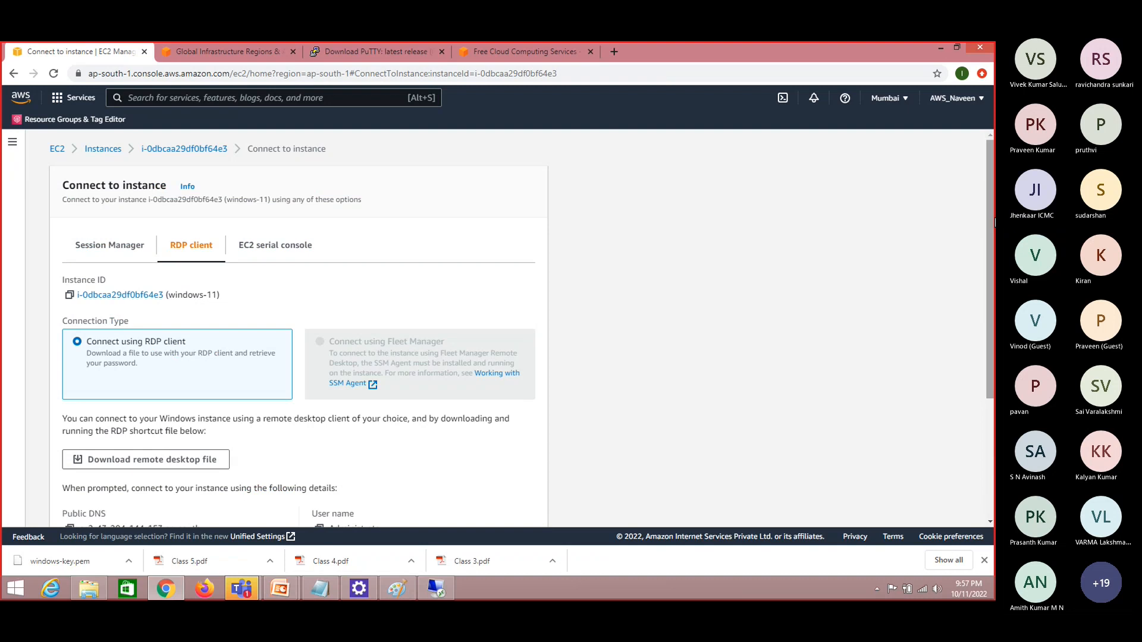
drag(992, 242, 992, 331)
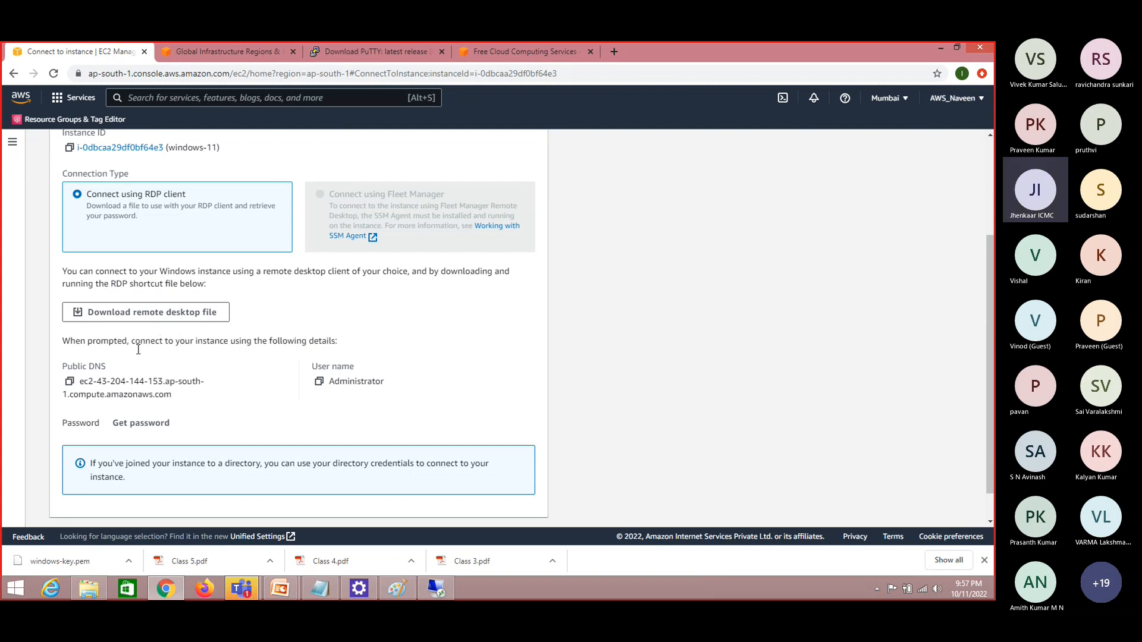
click(69, 383)
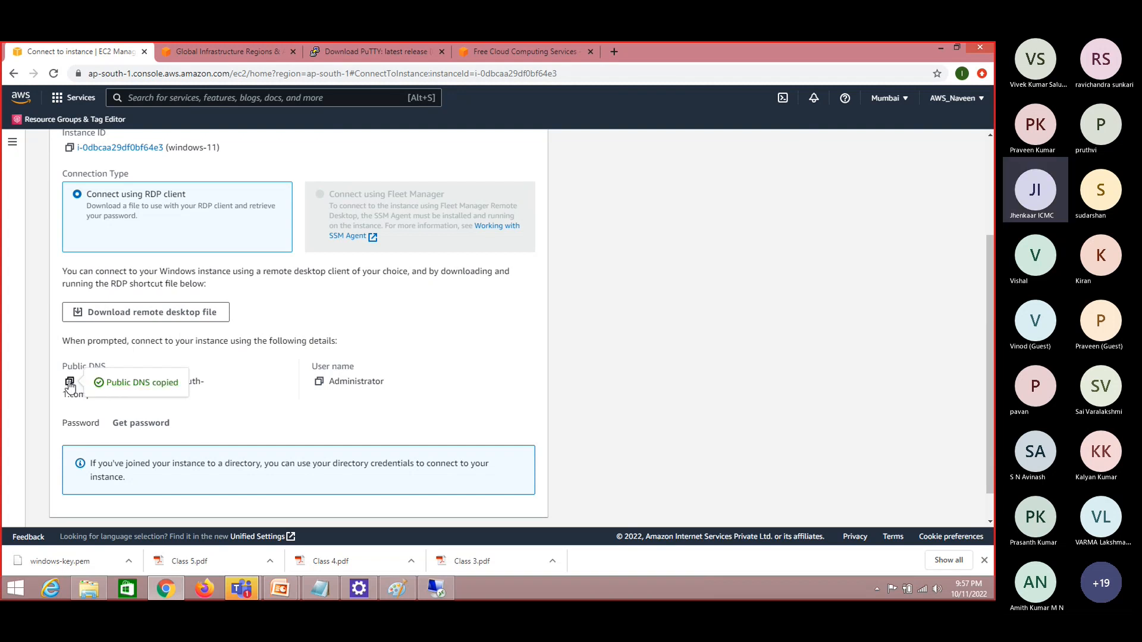
Switch to Remote Desktop Connection, paste the copied public DNS as the computer, and start connecting
key(alt+Tab)
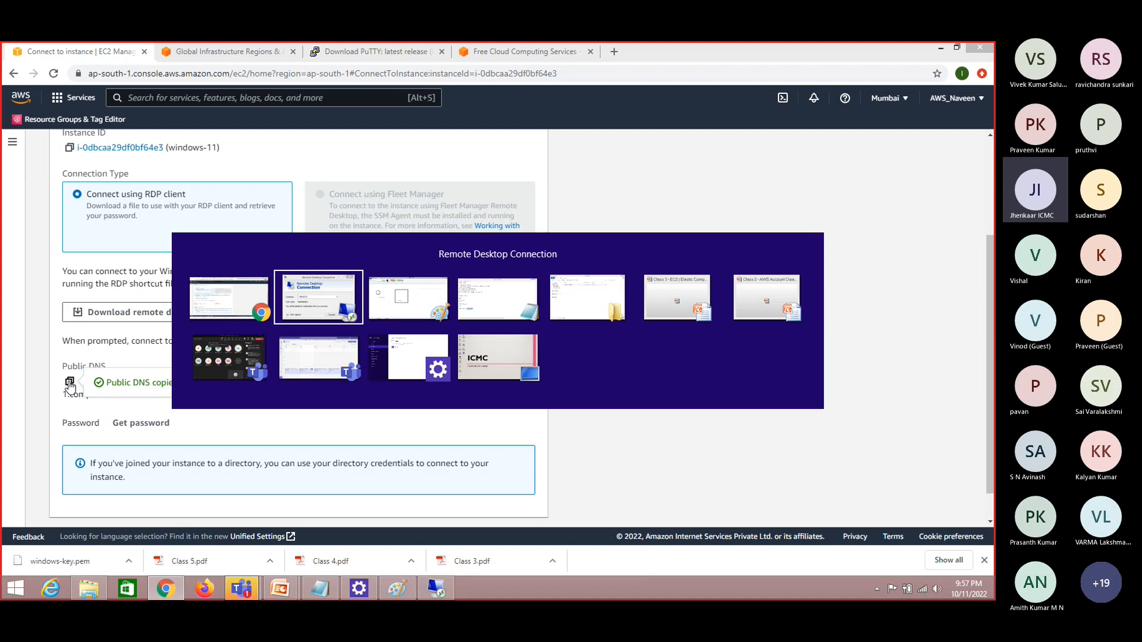
key(ctrl+v)
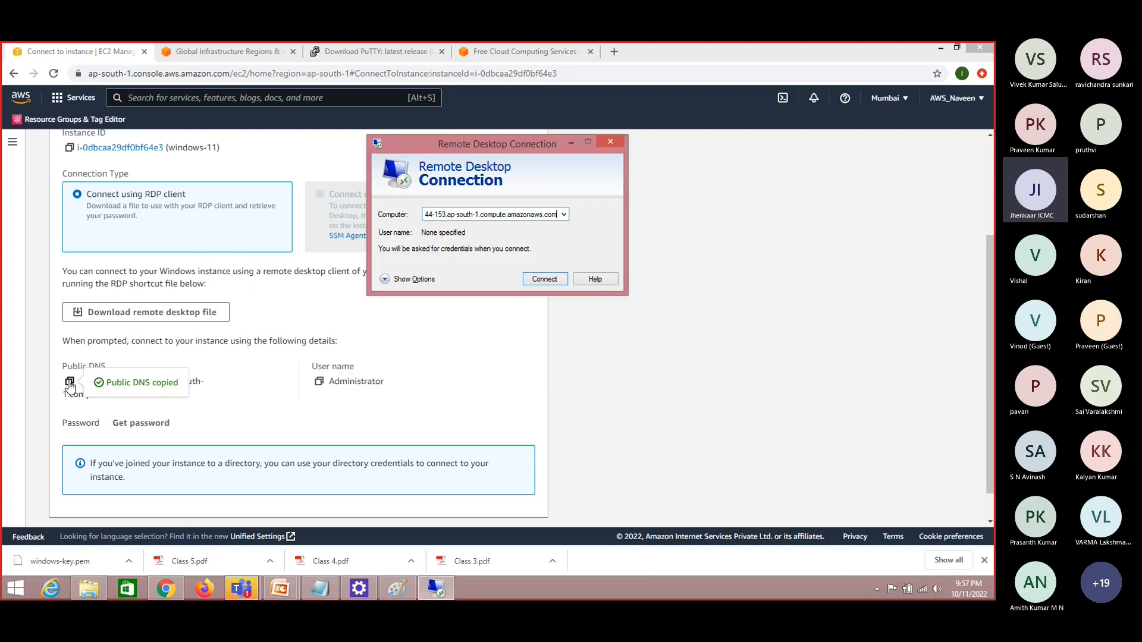
click(555, 281)
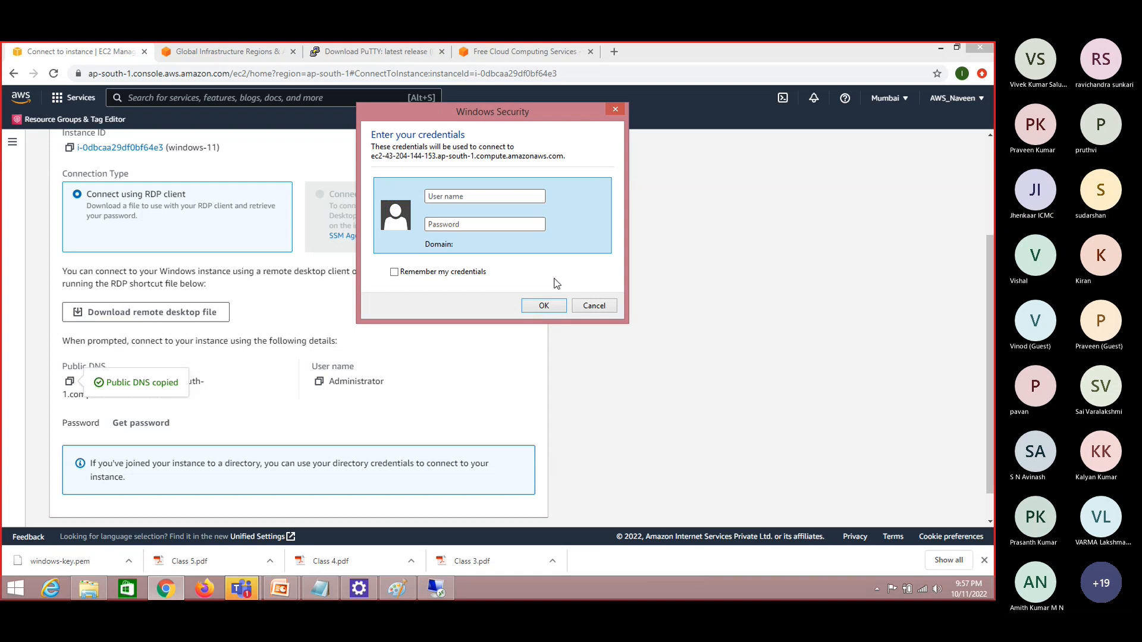
Copy the user name Administrator from the connection details in Chrome and paste it into the Windows Security credentials
click(248, 326)
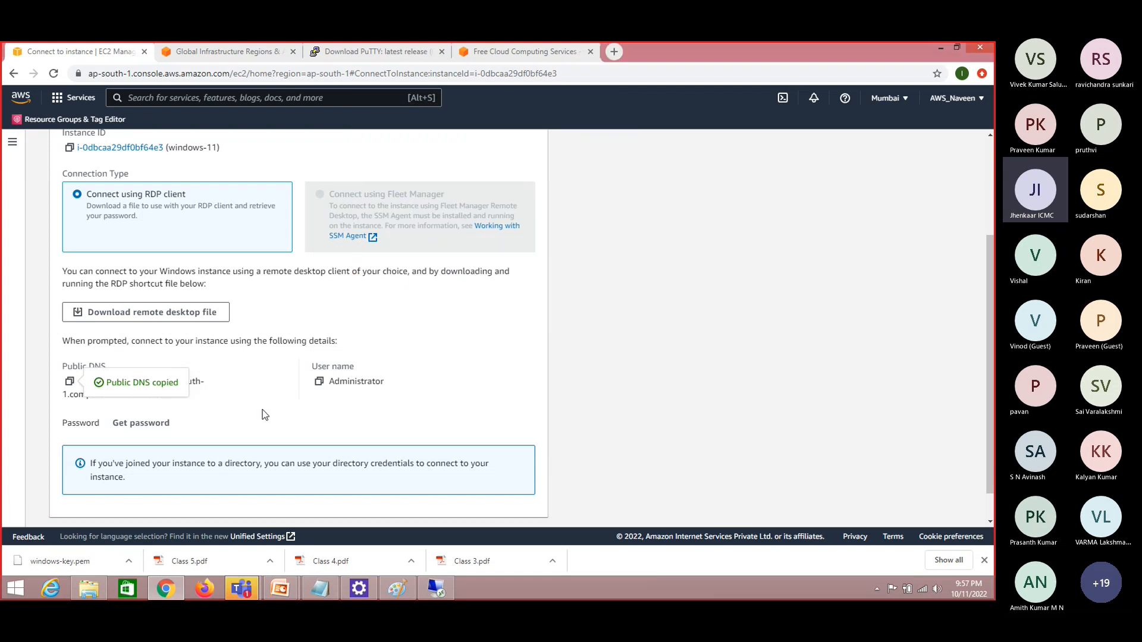
click(320, 383)
key(alt+Tab)
key(ctrl+v)
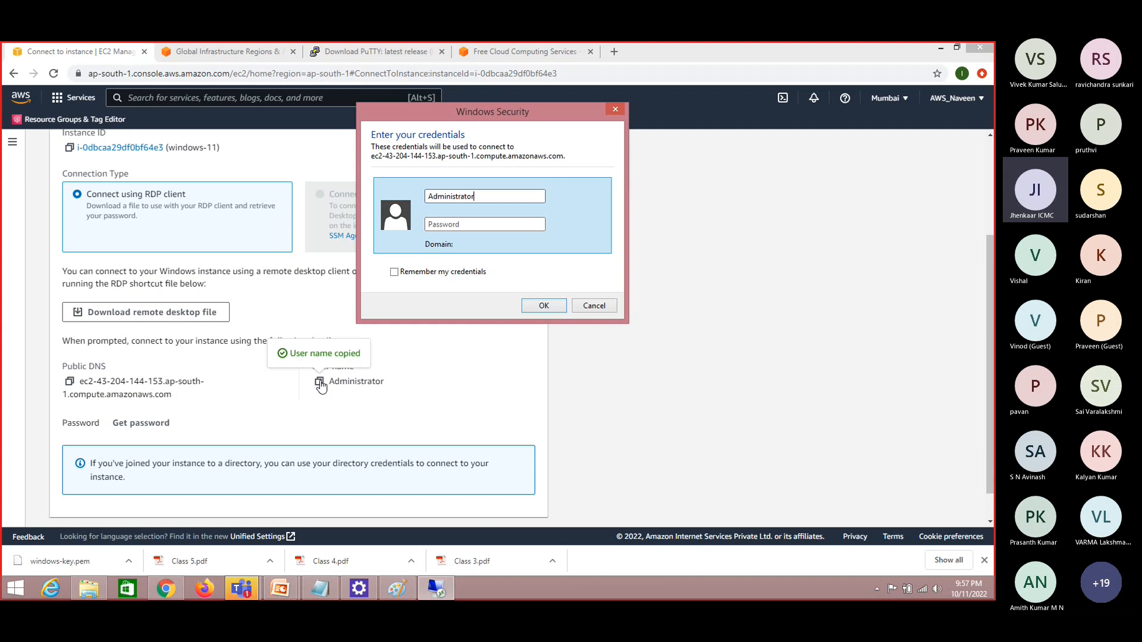
click(441, 228)
Open the Get Windows password page and load the private key file windows-key.pem from the aws keys folder on drive E
click(340, 410)
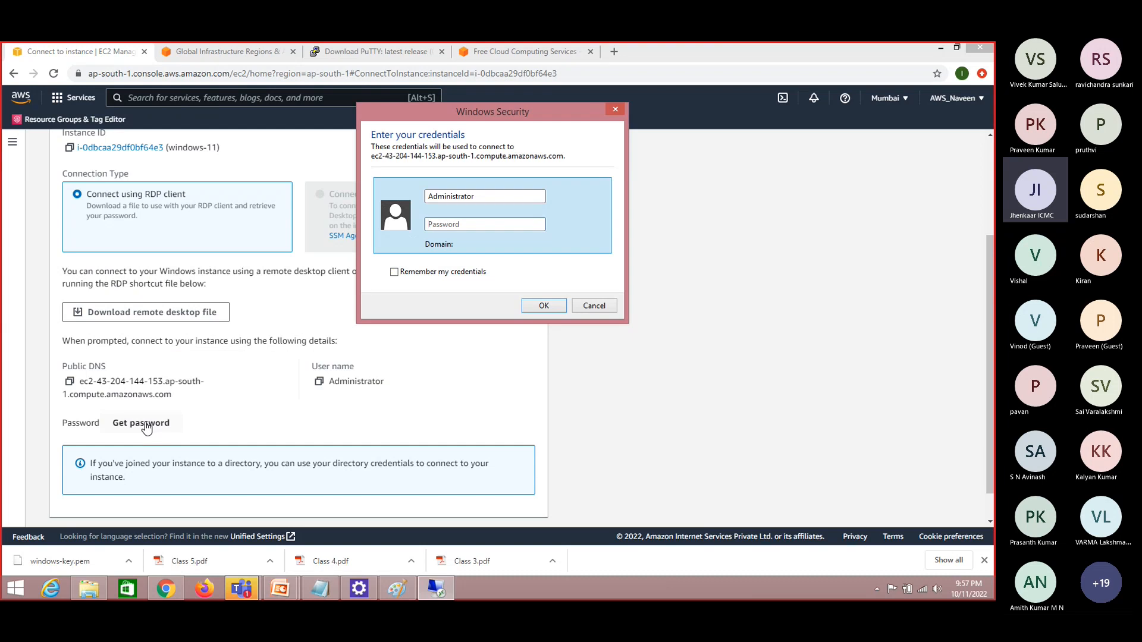
click(154, 426)
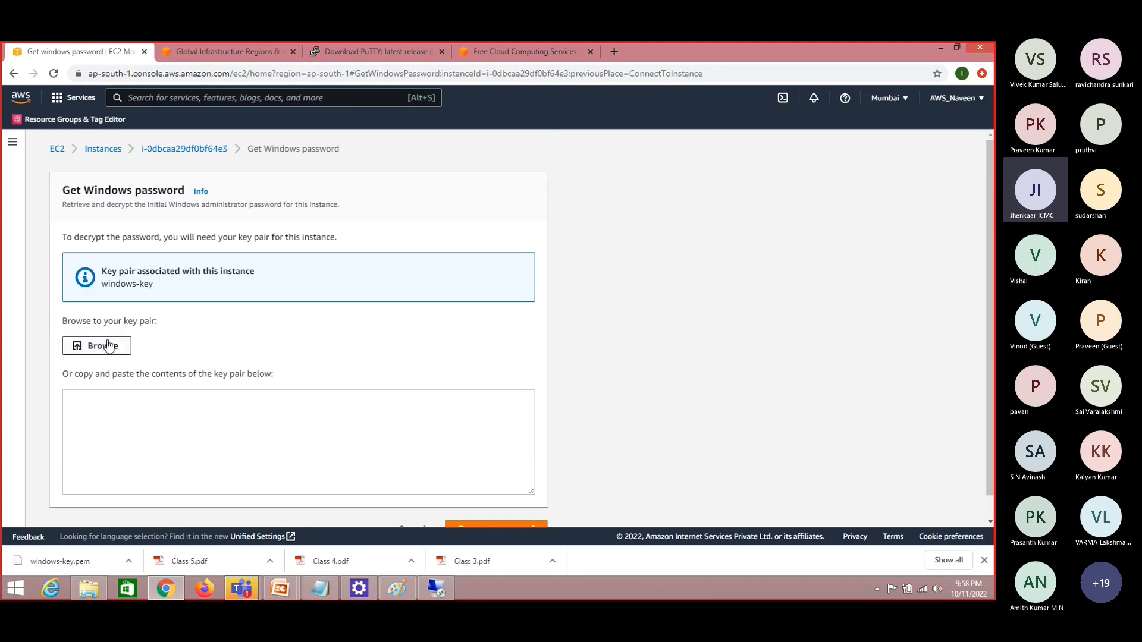
click(107, 345)
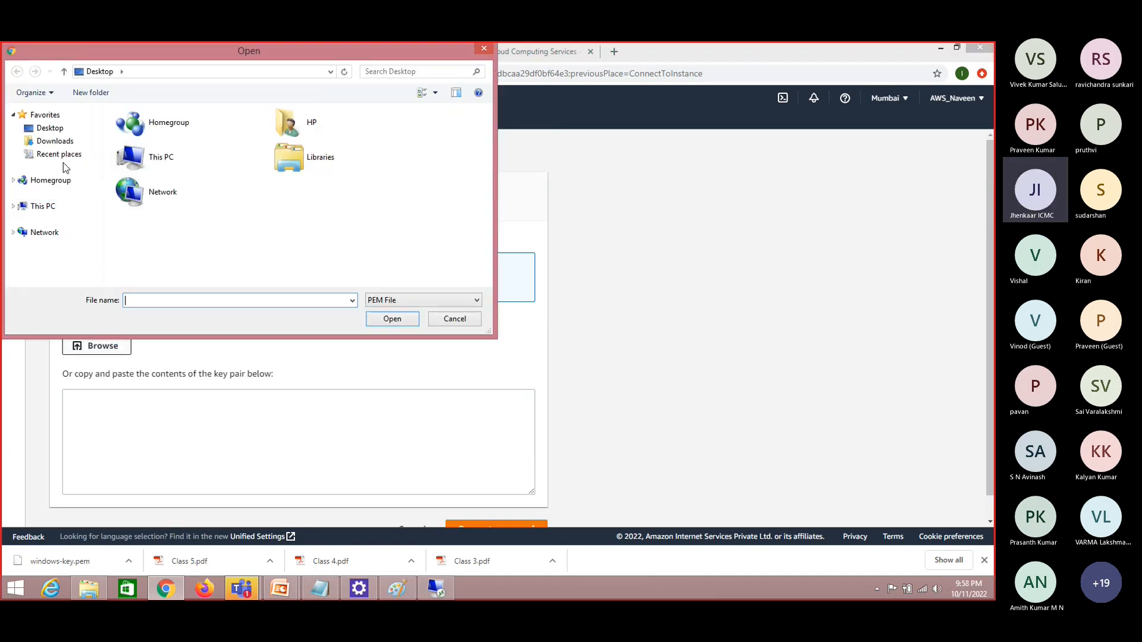
click(37, 206)
click(326, 274)
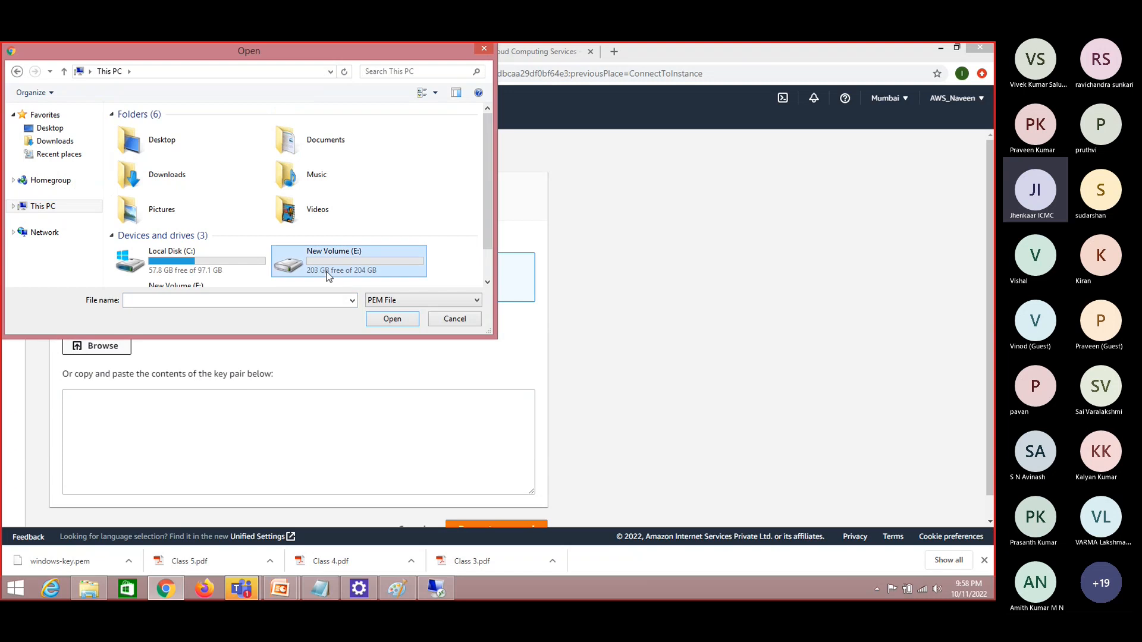
double_click(326, 273)
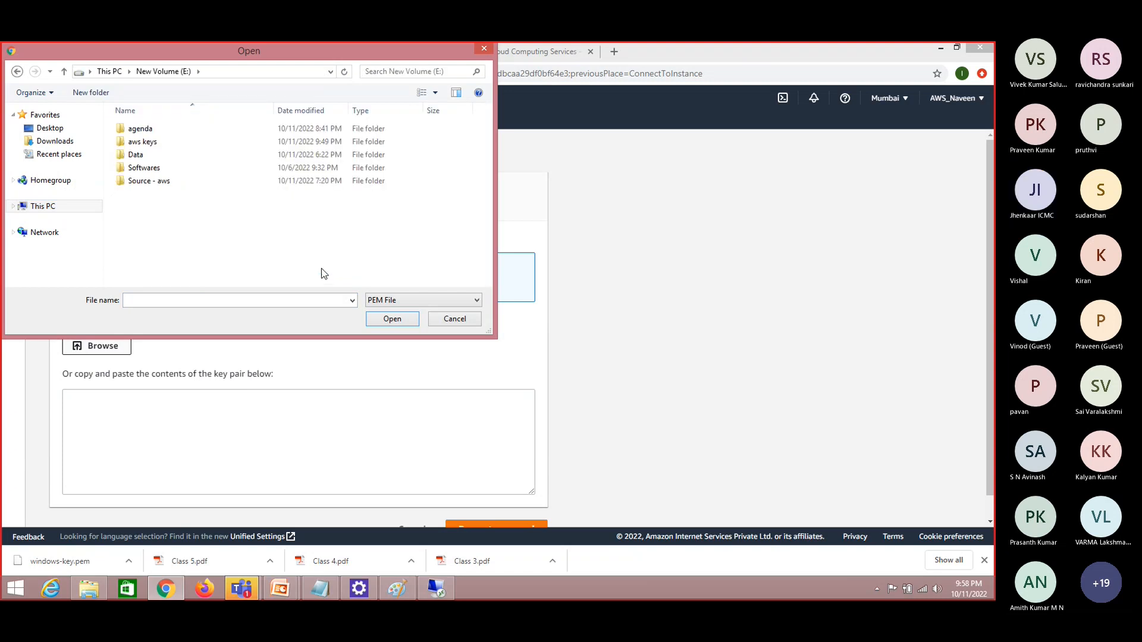
double_click(157, 141)
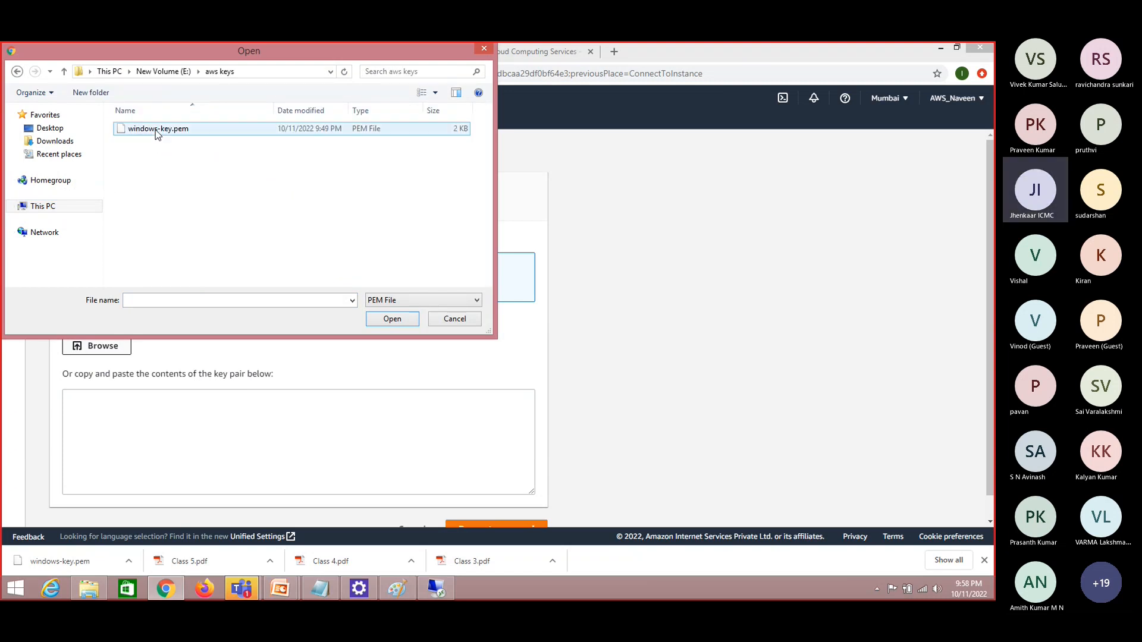
double_click(155, 130)
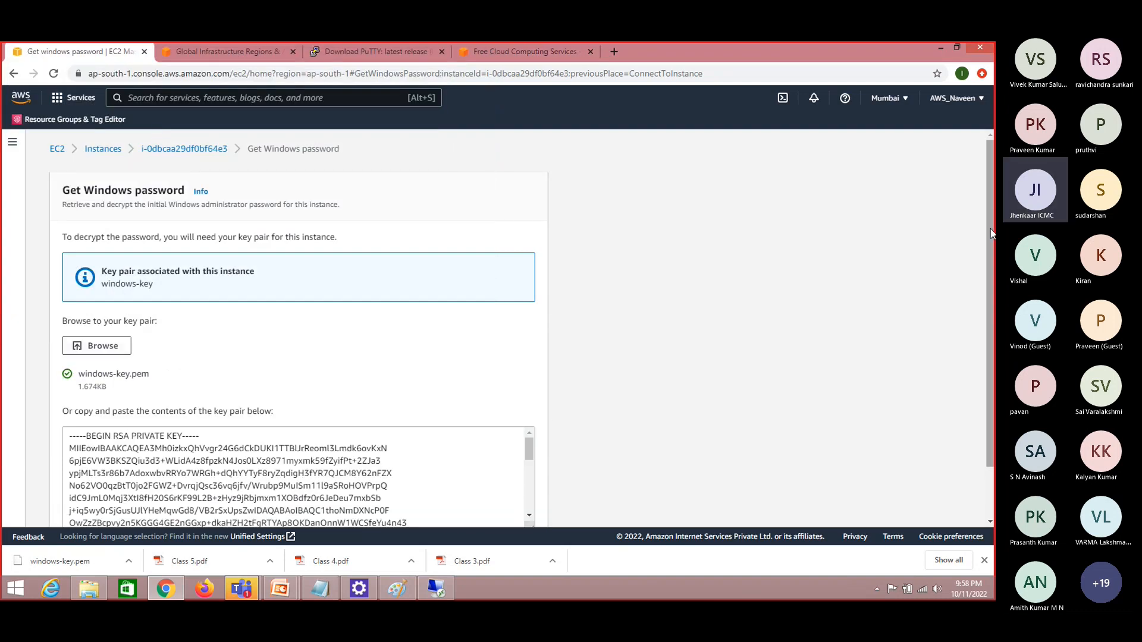
scroll(992, 229, down, 1)
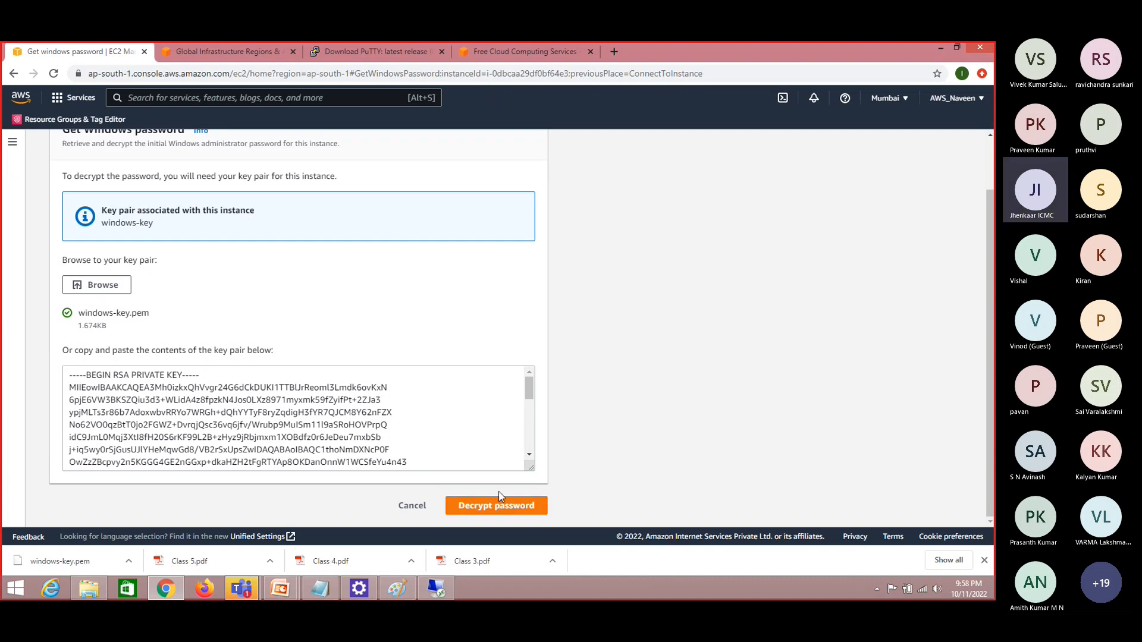
Decrypt the Windows administrator password with the loaded key and copy it from the windows-11 connection details
click(497, 506)
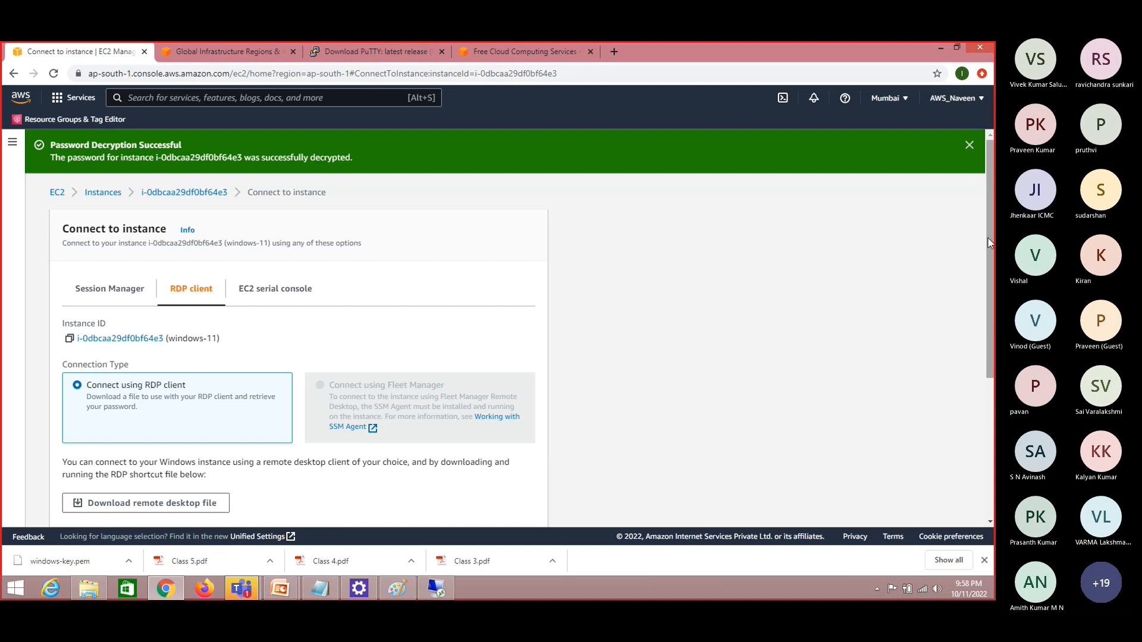
scroll(499, 513, down, 2)
scroll(348, 396, down, 1)
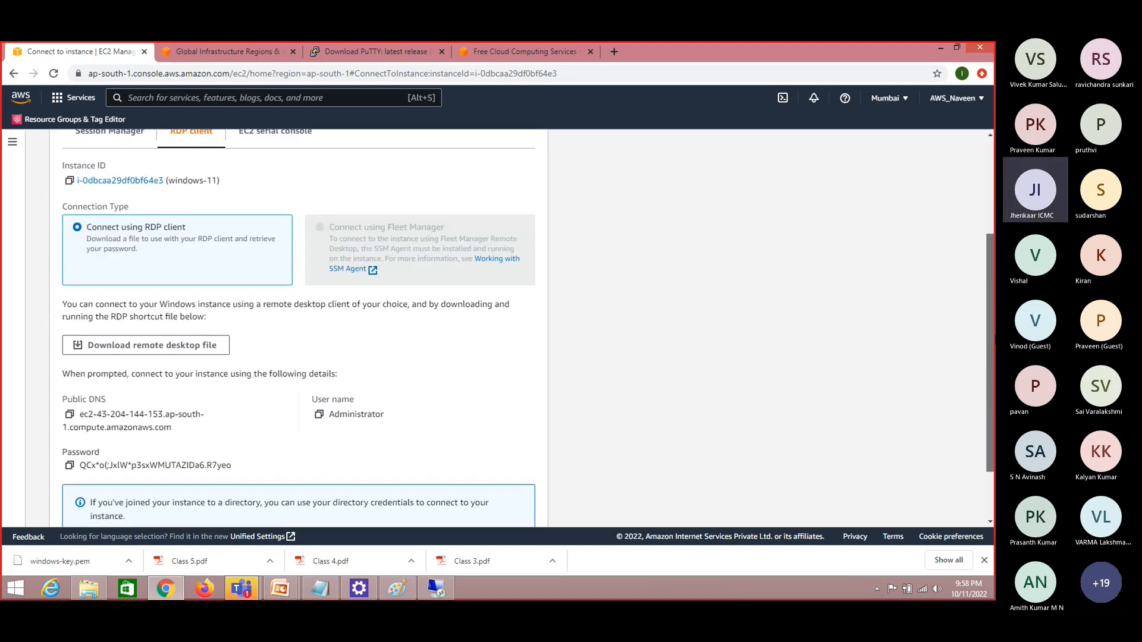
click(69, 466)
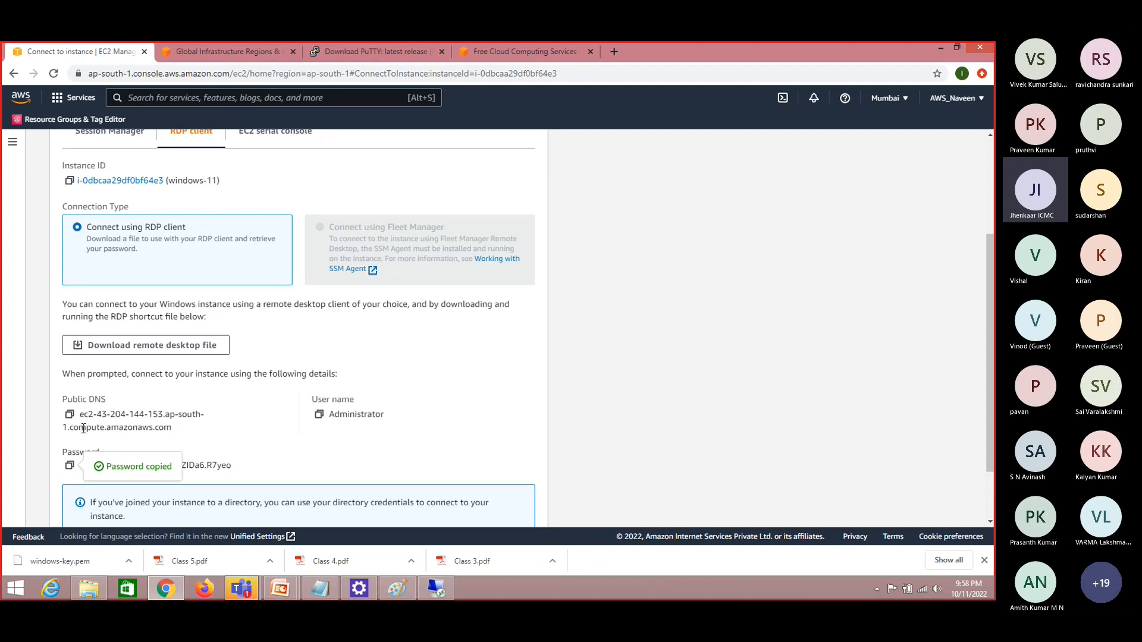
double_click(75, 453)
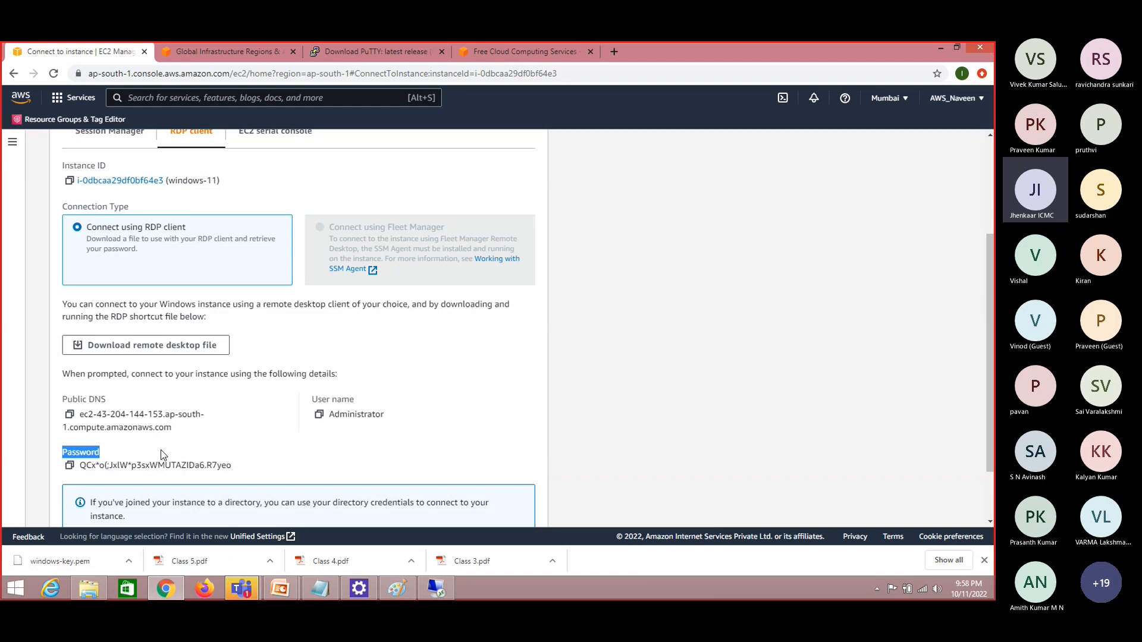
click(69, 465)
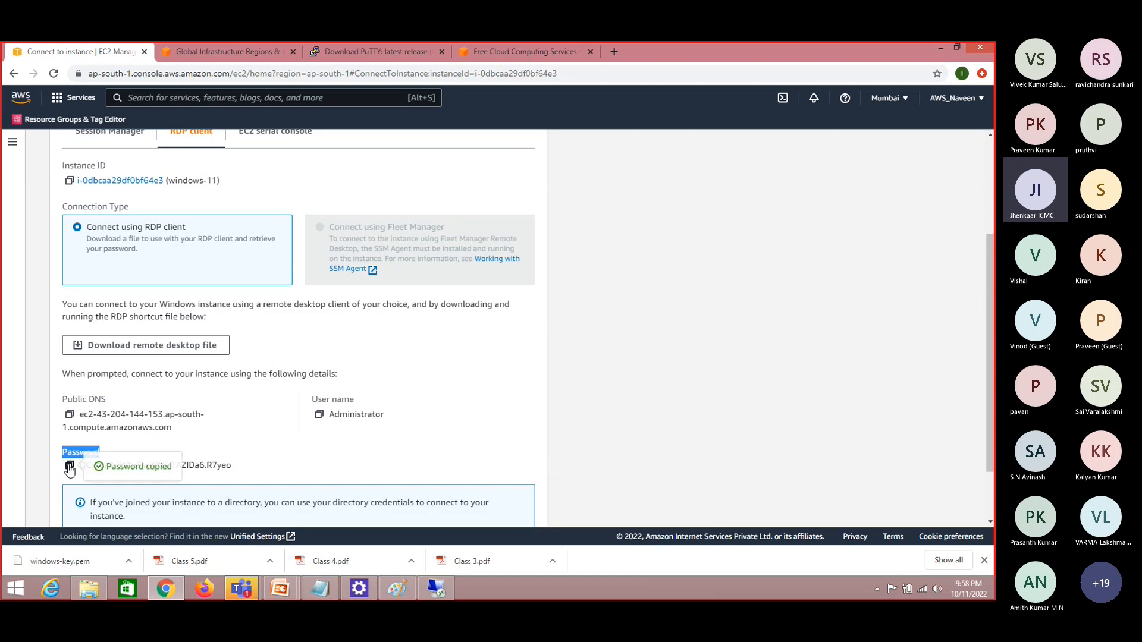
Switch to the Windows Security credentials, paste the administrator password, accept the certificate warning, and maximize the remote session
key(alt+Tab)
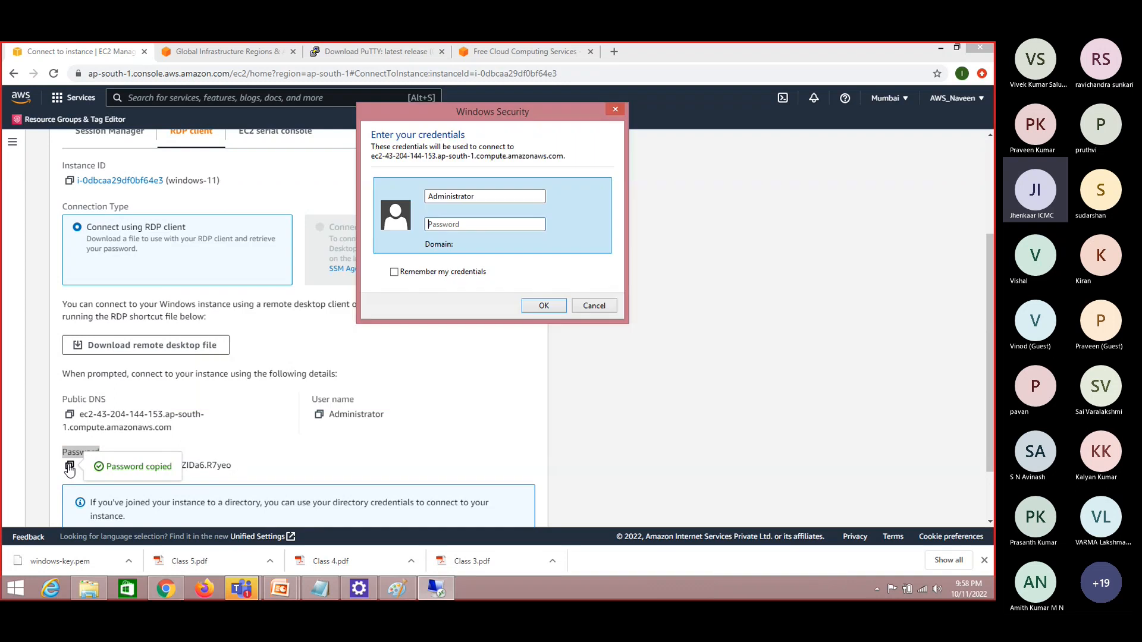
key(ctrl+v)
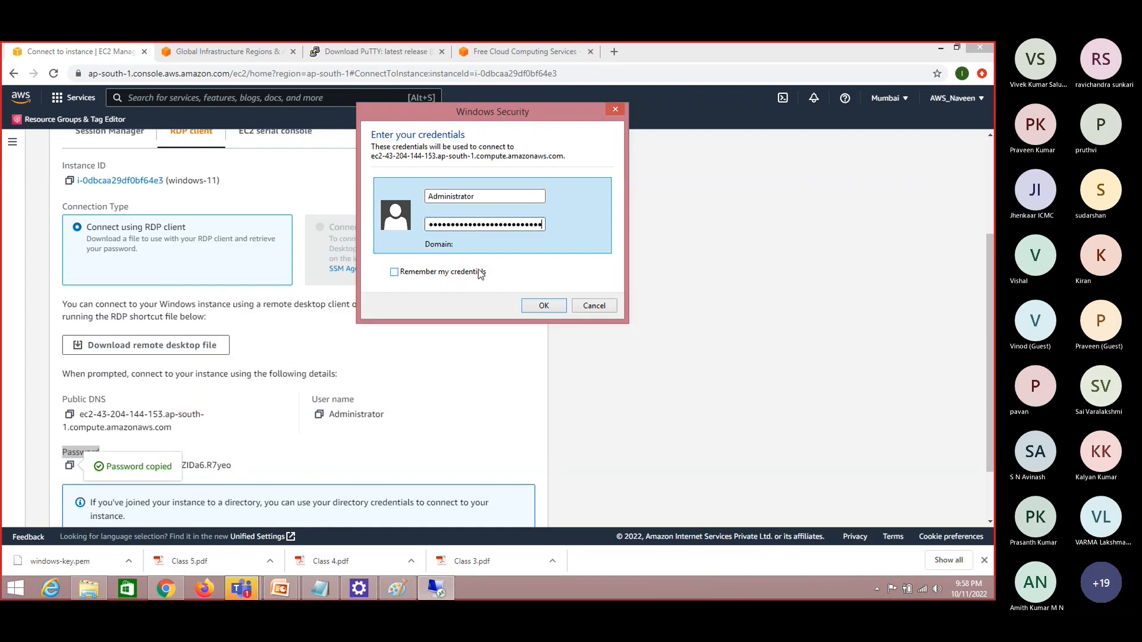
click(548, 303)
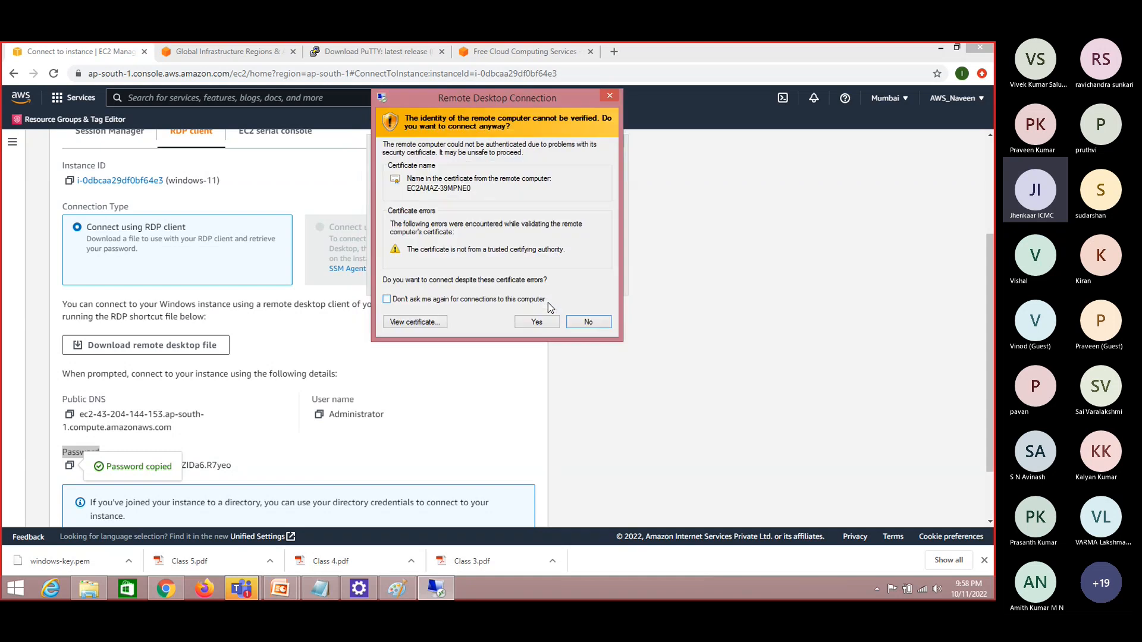
click(538, 322)
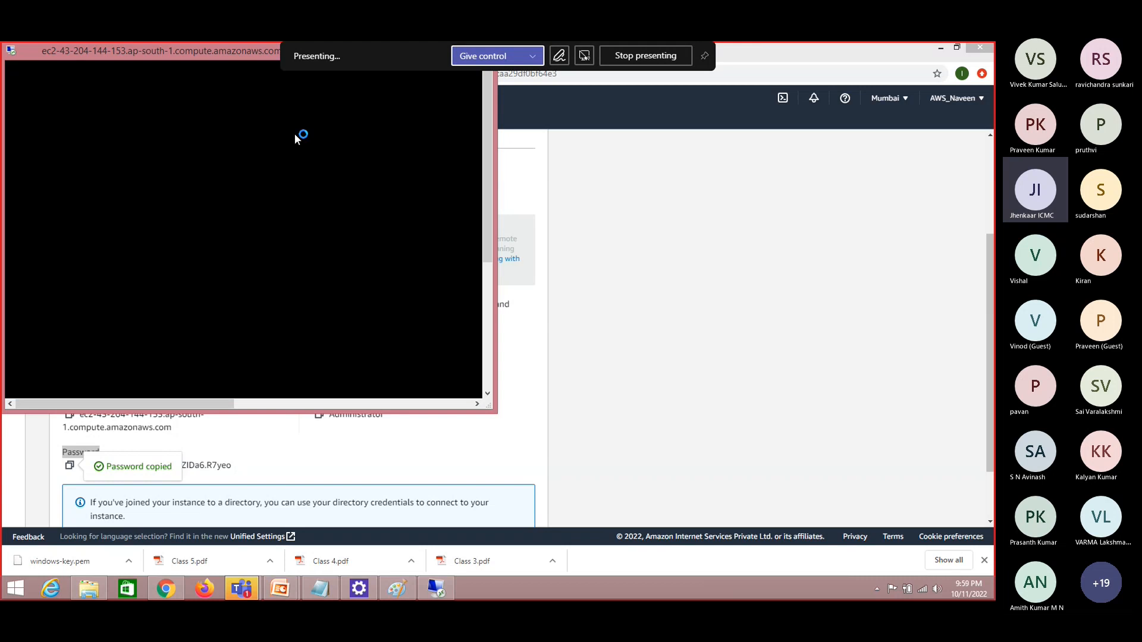
double_click(202, 50)
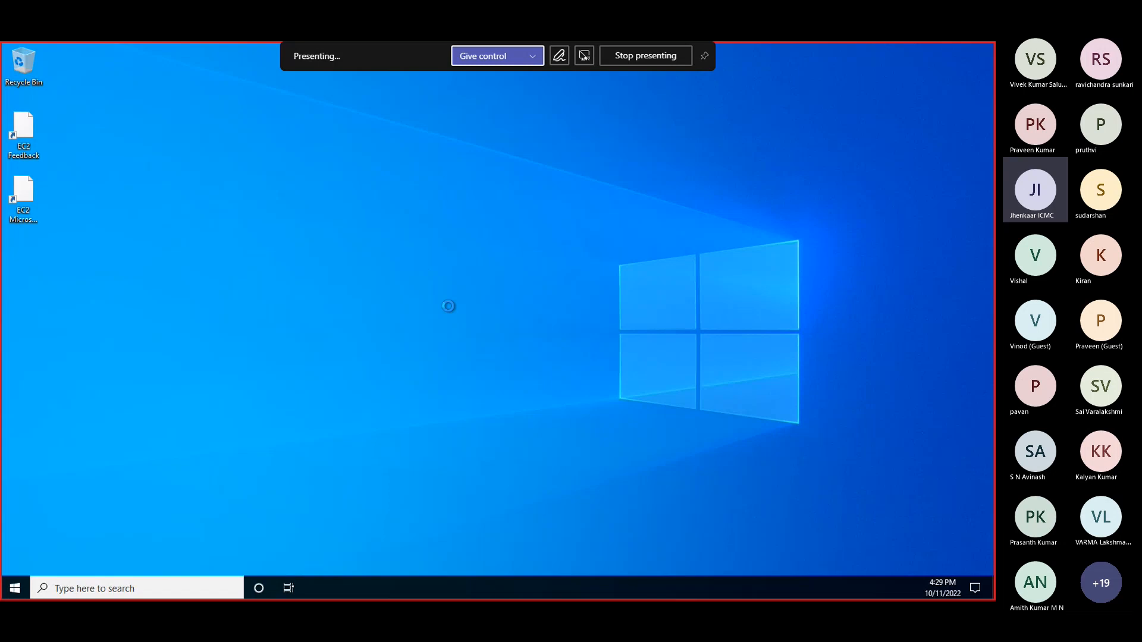
Dismiss the network discovery prompt on the remote desktop and open File Explorer there
right_click(483, 318)
click(458, 309)
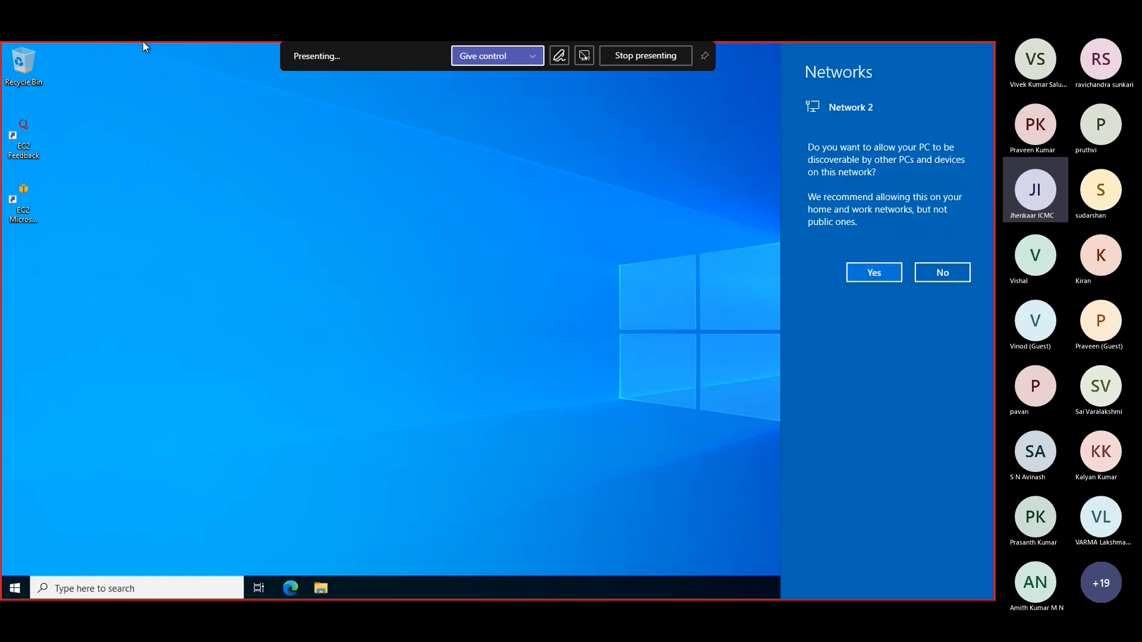
click(342, 277)
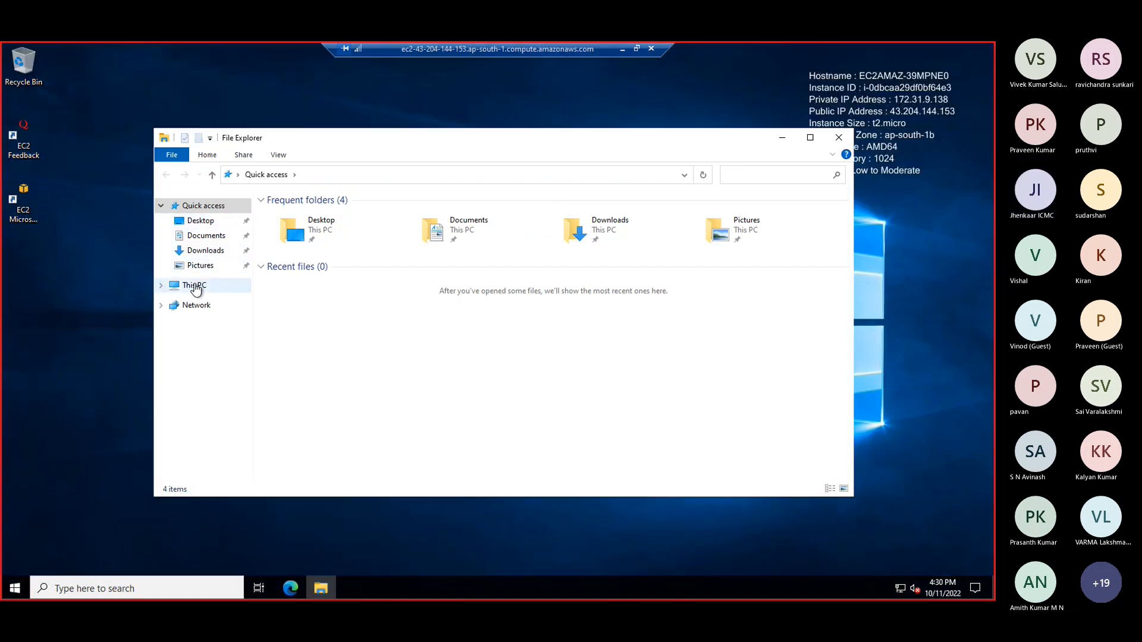
Open the remote PC's properties, examine its installed RAM, system type and Windows edition, and close Settings
right_click(194, 286)
click(254, 447)
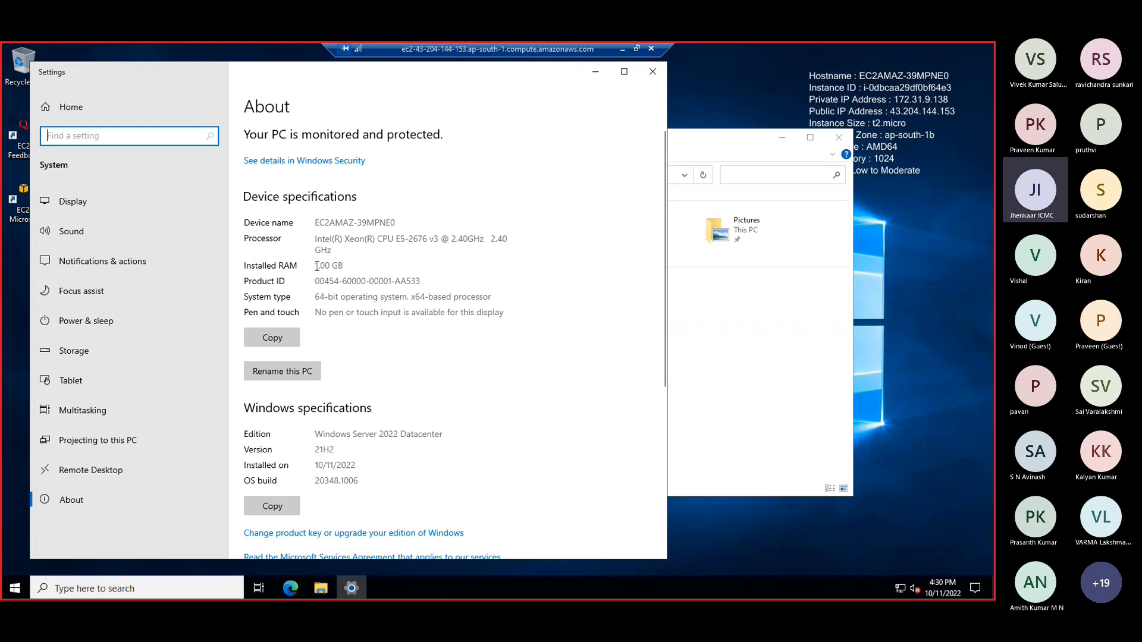
drag(314, 265, 352, 297)
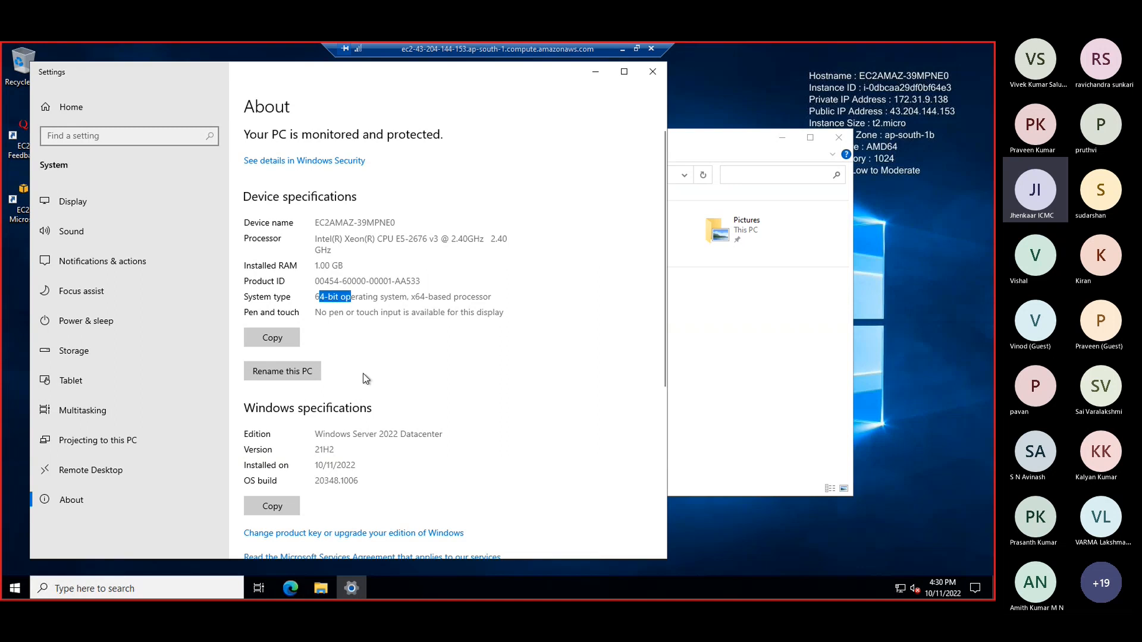
drag(318, 433, 382, 438)
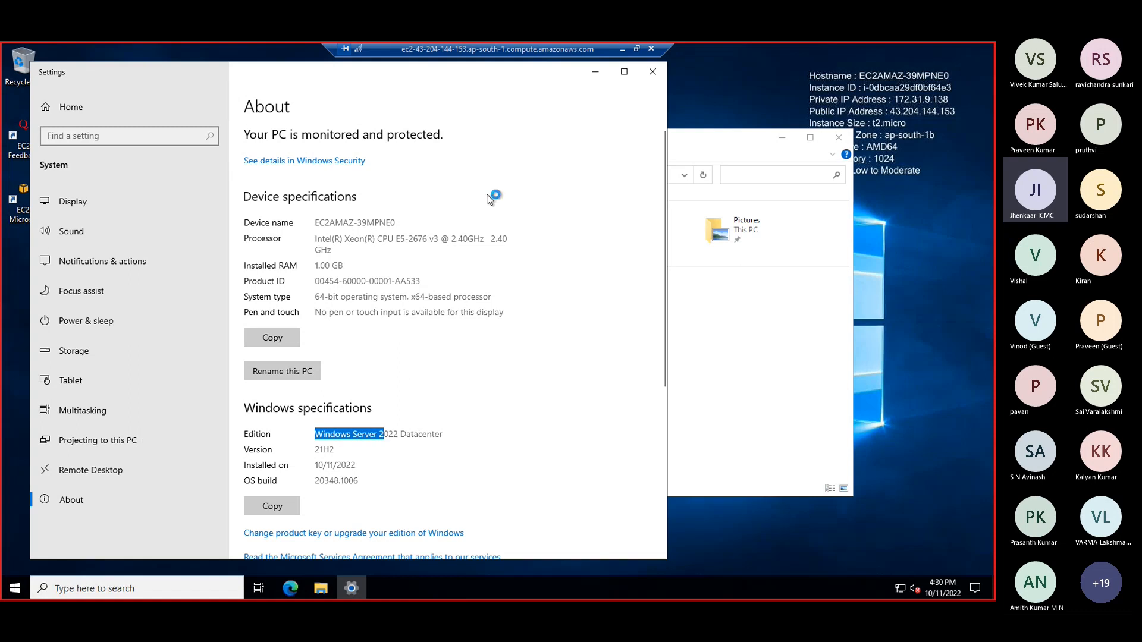
click(650, 76)
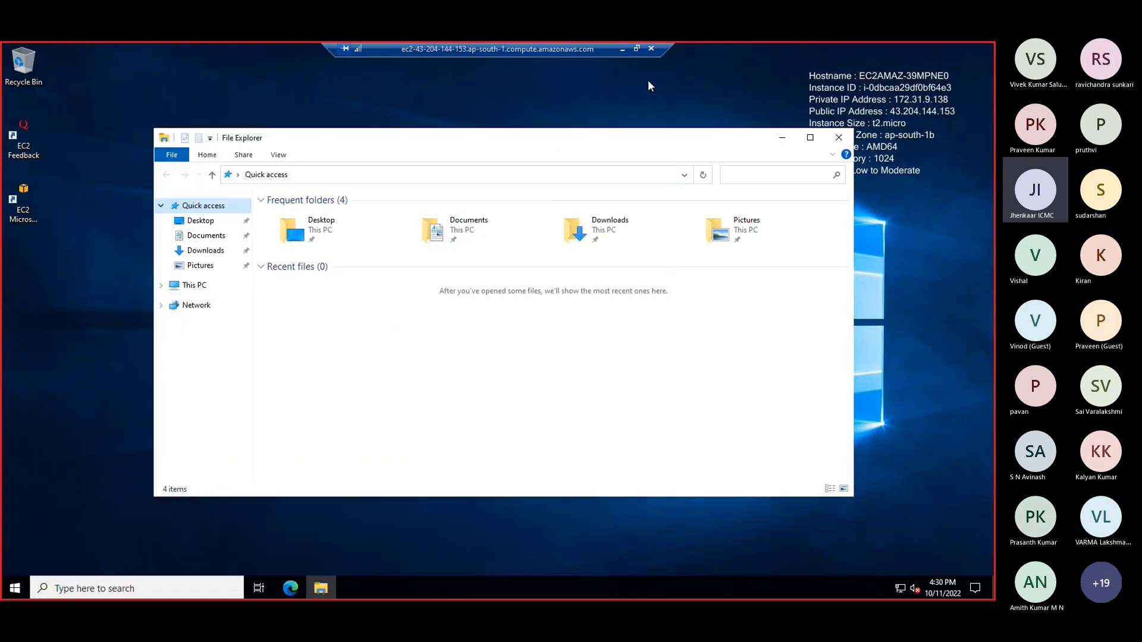
Minimize the remote session and view the local computer's system properties from File Explorer for comparison
click(622, 50)
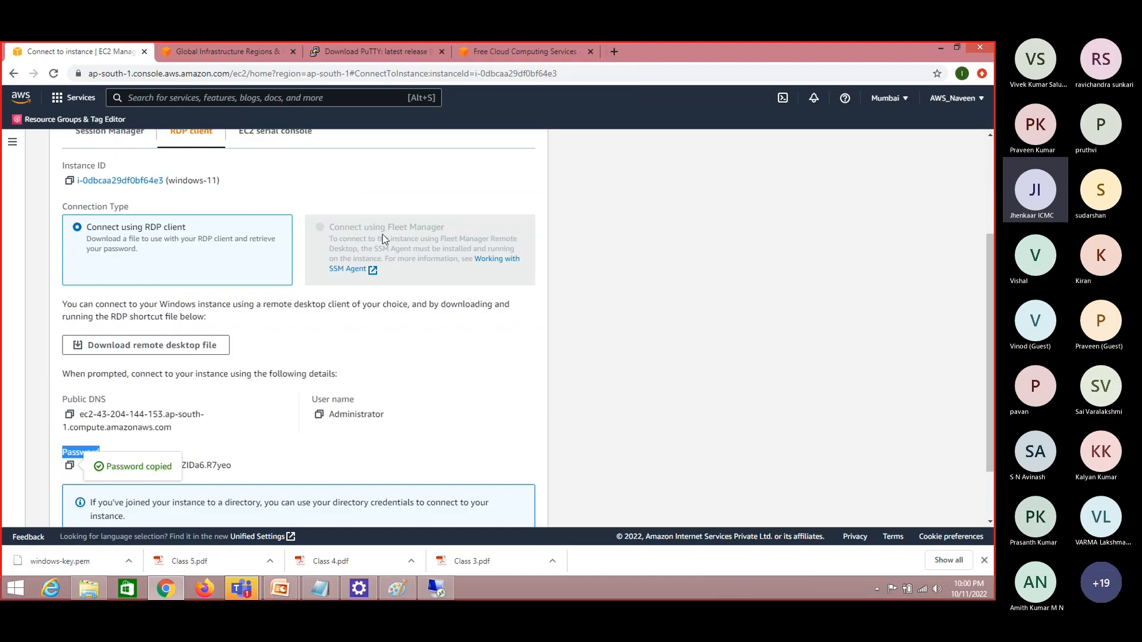
click(94, 589)
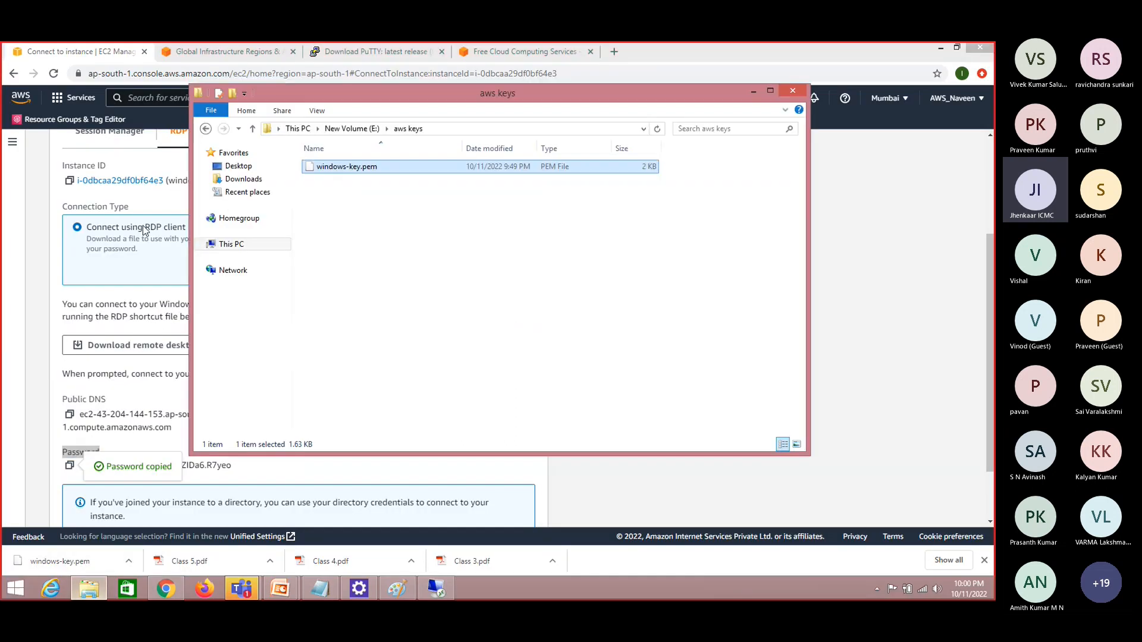
right_click(233, 245)
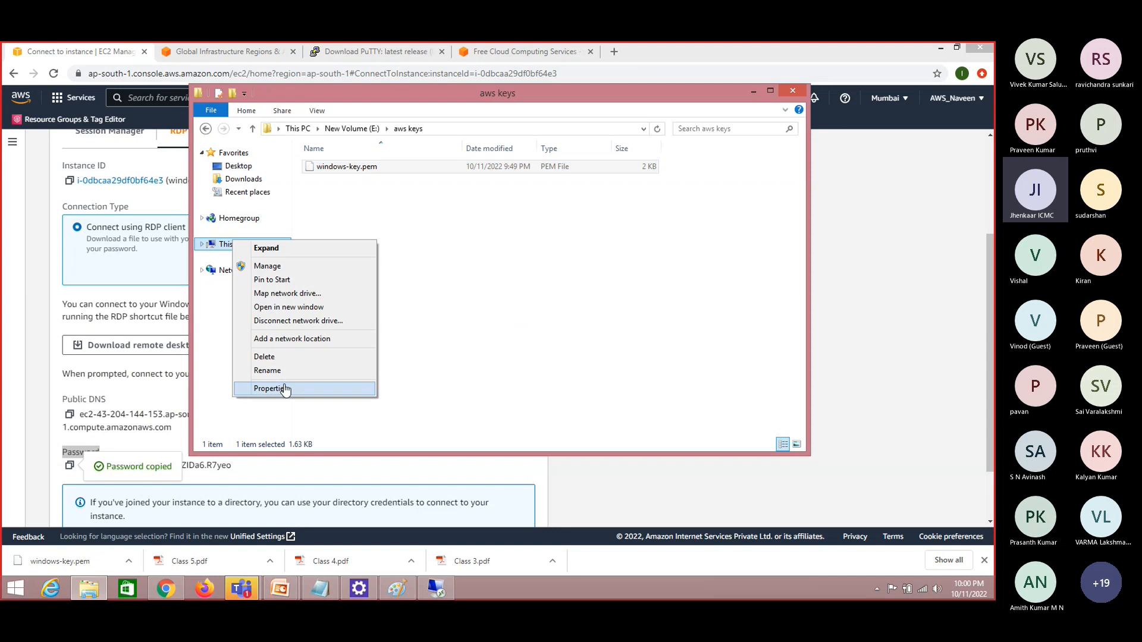
click(286, 391)
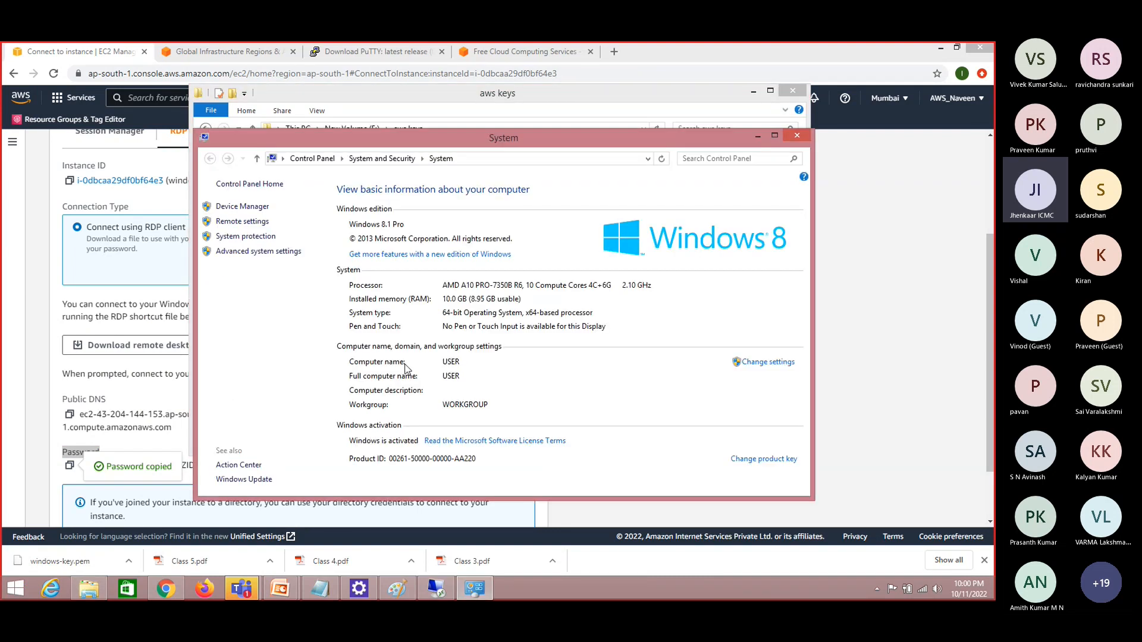
click(798, 138)
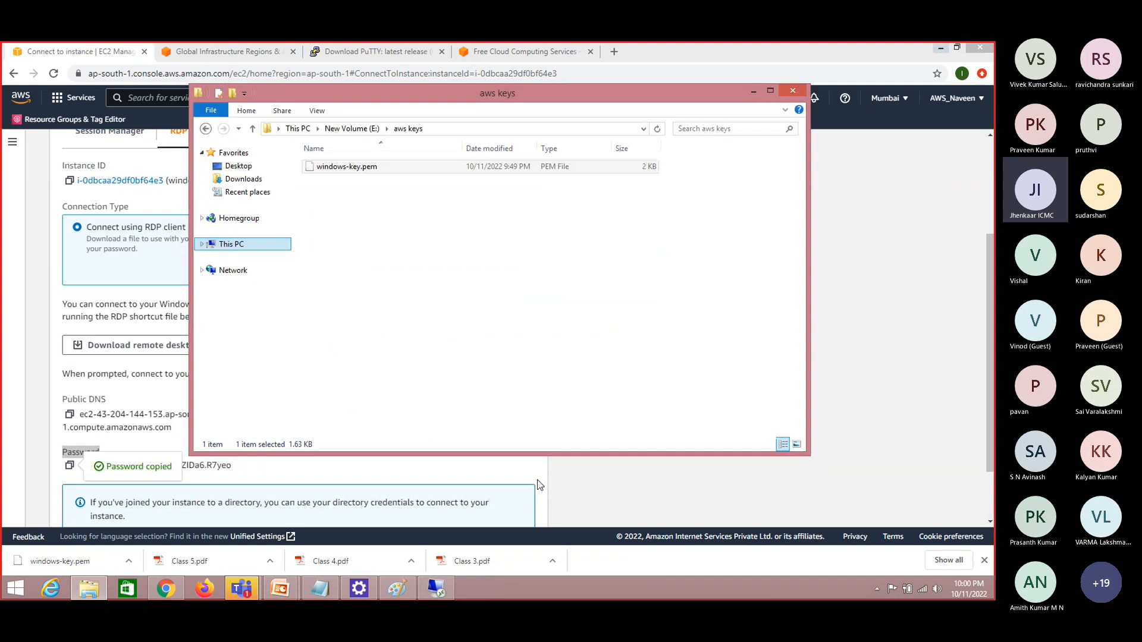
Return to the remote session, close its File Explorer window, and disconnect from the instance
click(436, 589)
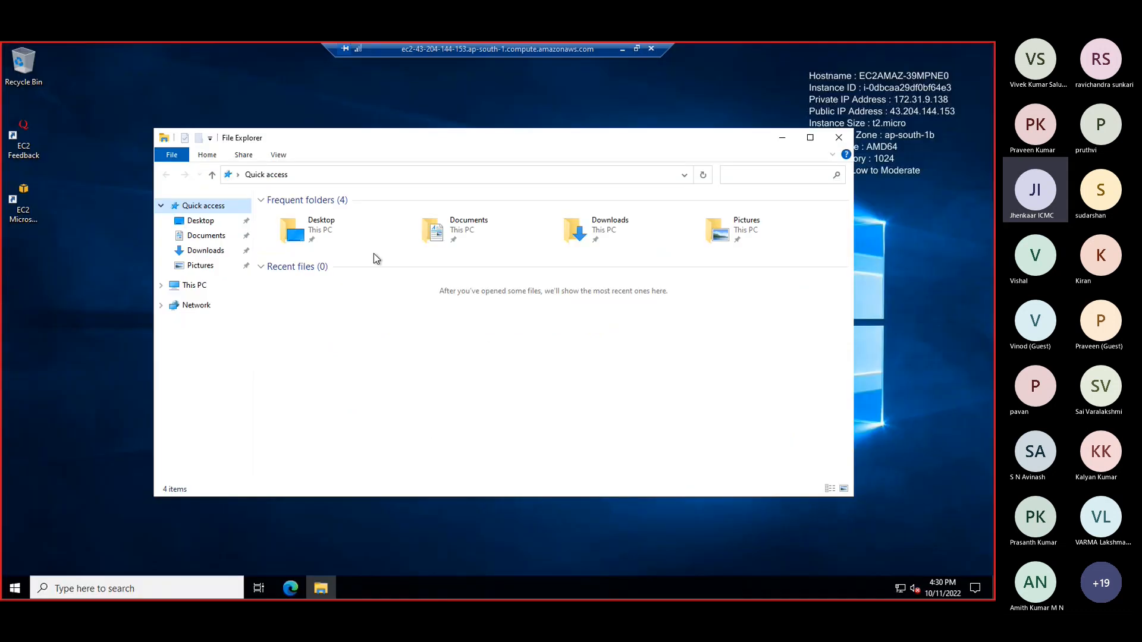
click(838, 138)
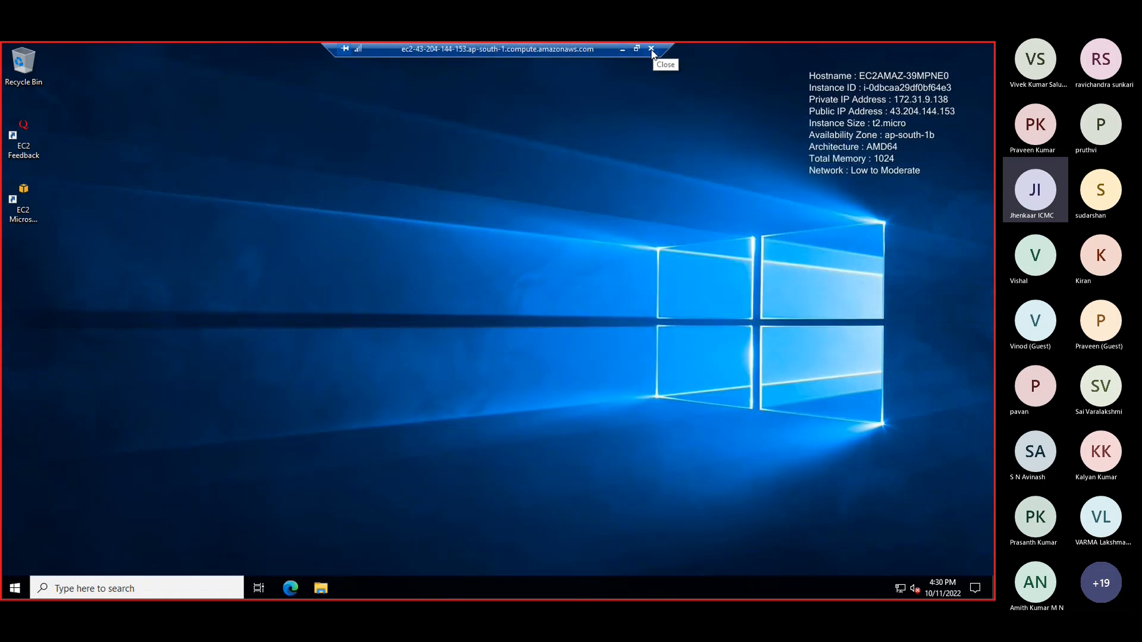
click(623, 51)
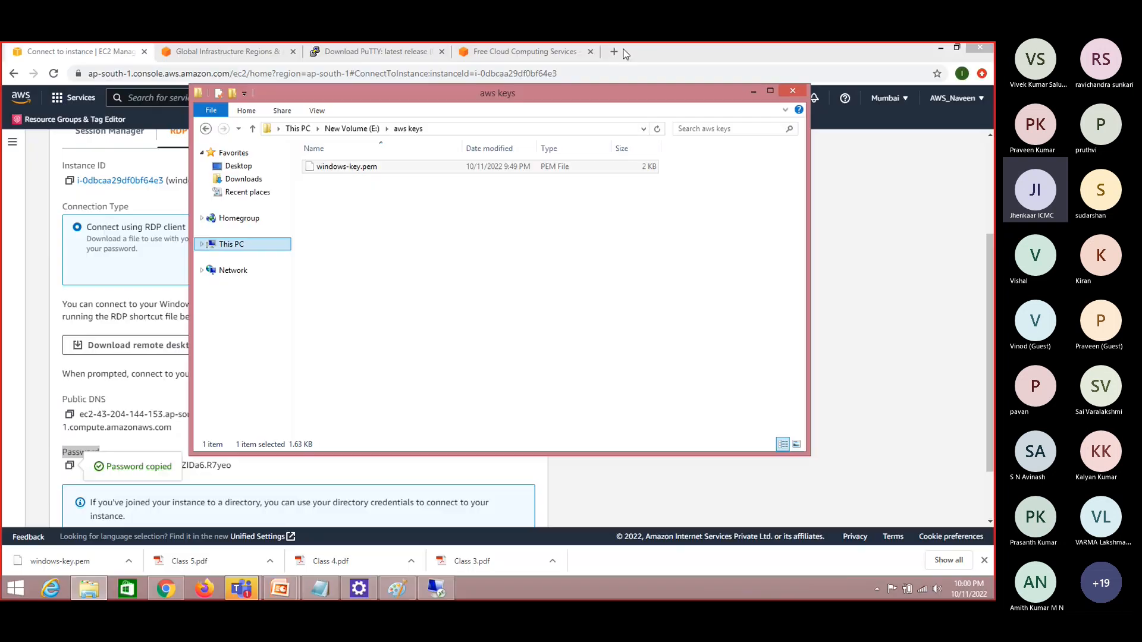
click(436, 589)
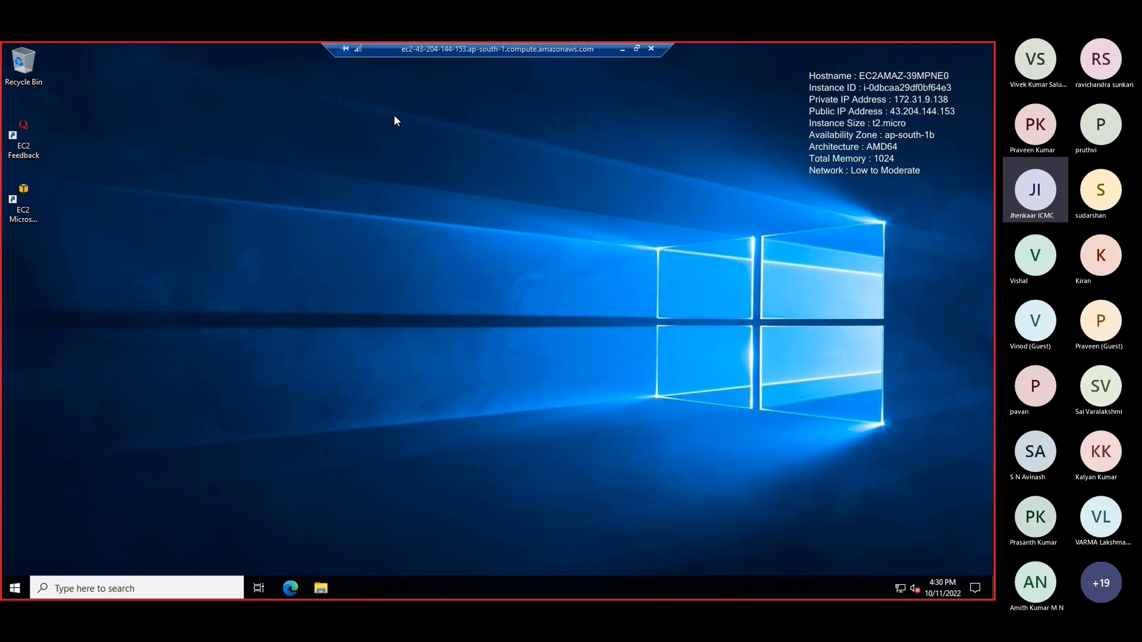
click(652, 49)
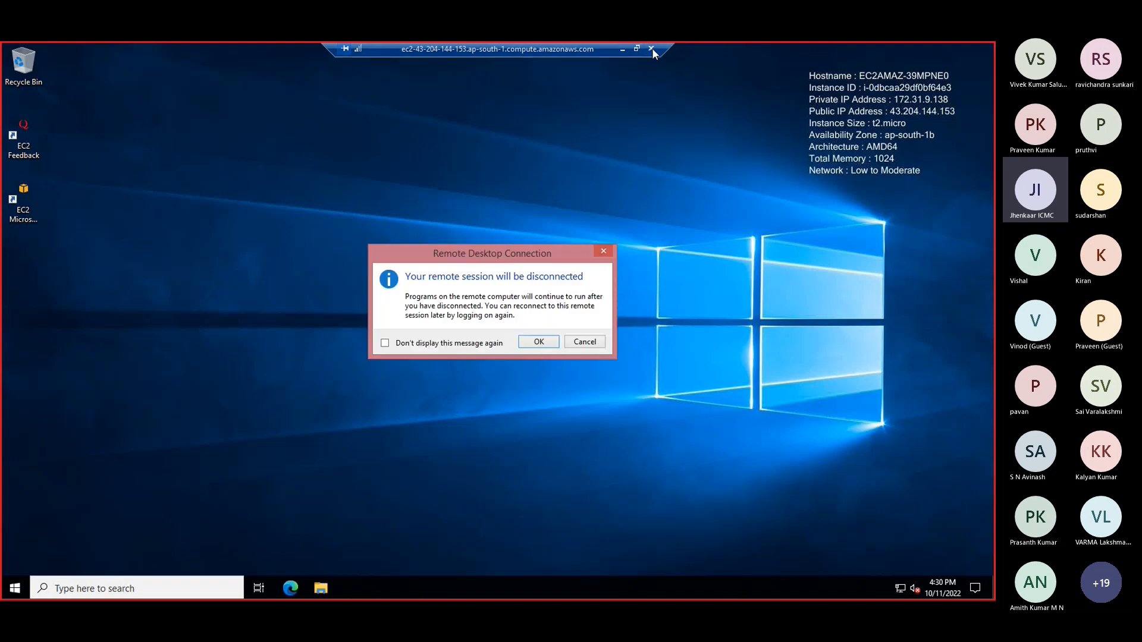
click(537, 342)
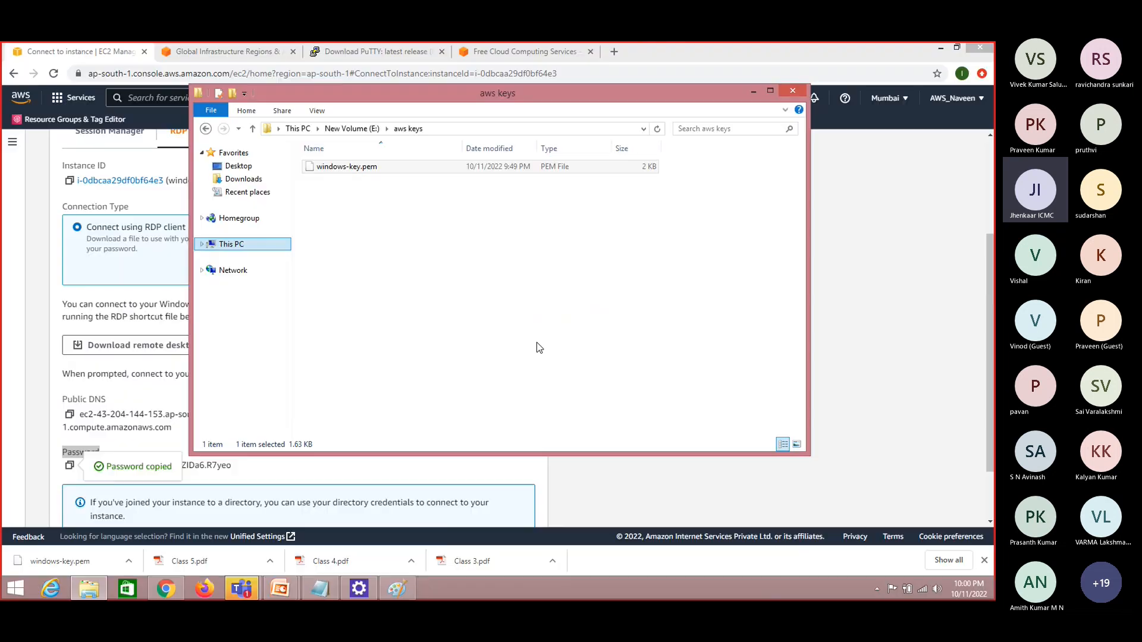
Return to the EC2 console in Chrome, open the refreshed Instances list, and select the windows-11 instance
click(900, 301)
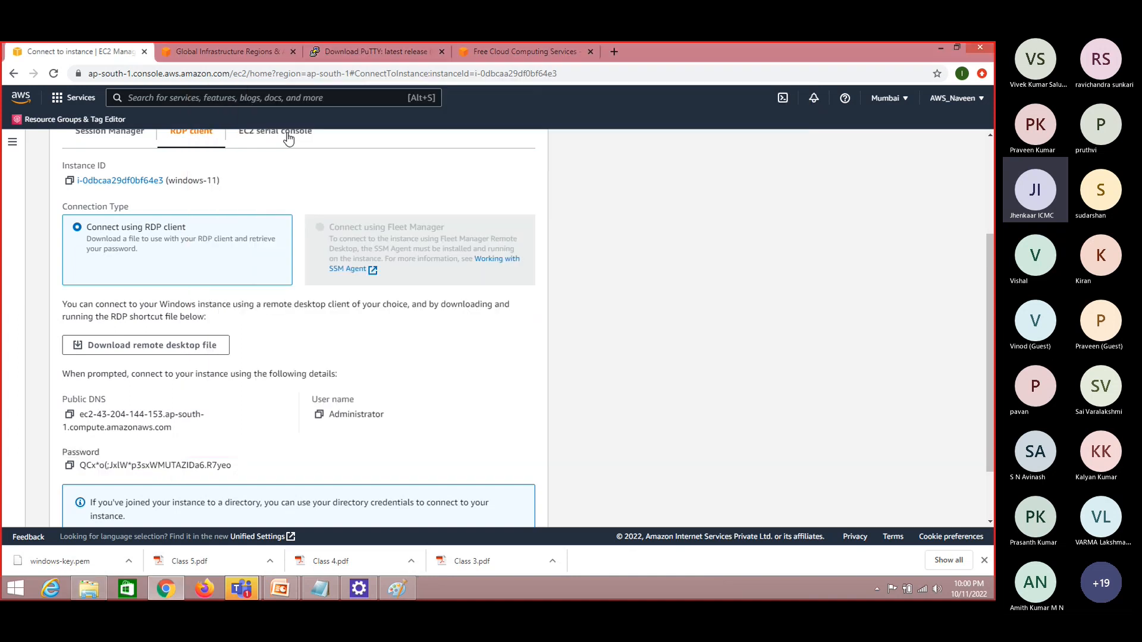
click(986, 177)
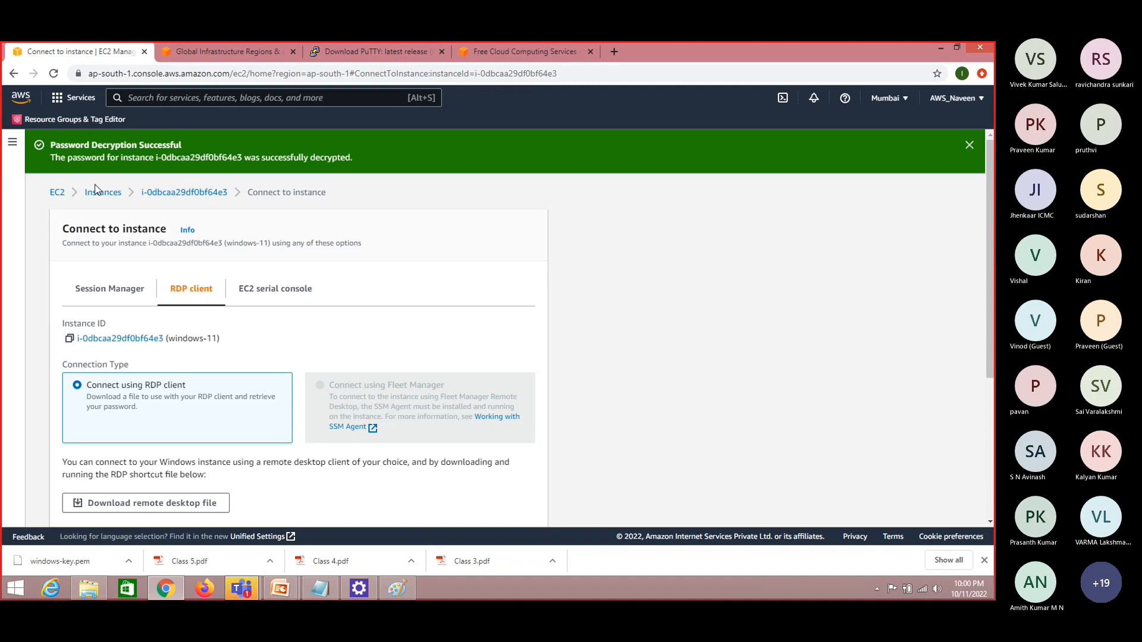
click(116, 193)
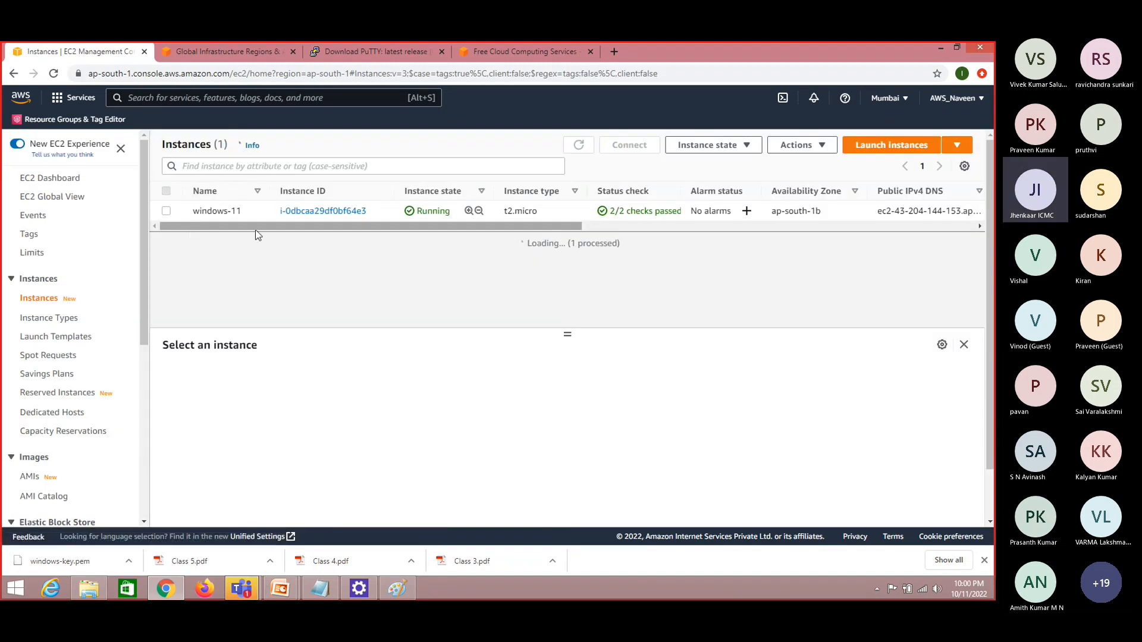
click(580, 146)
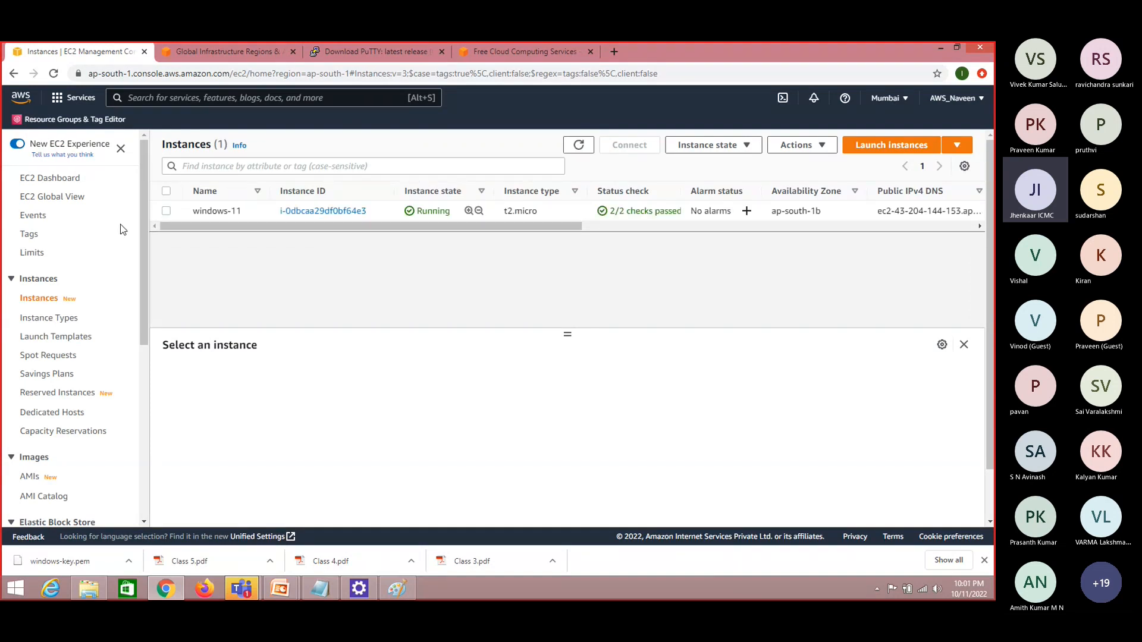
click(166, 211)
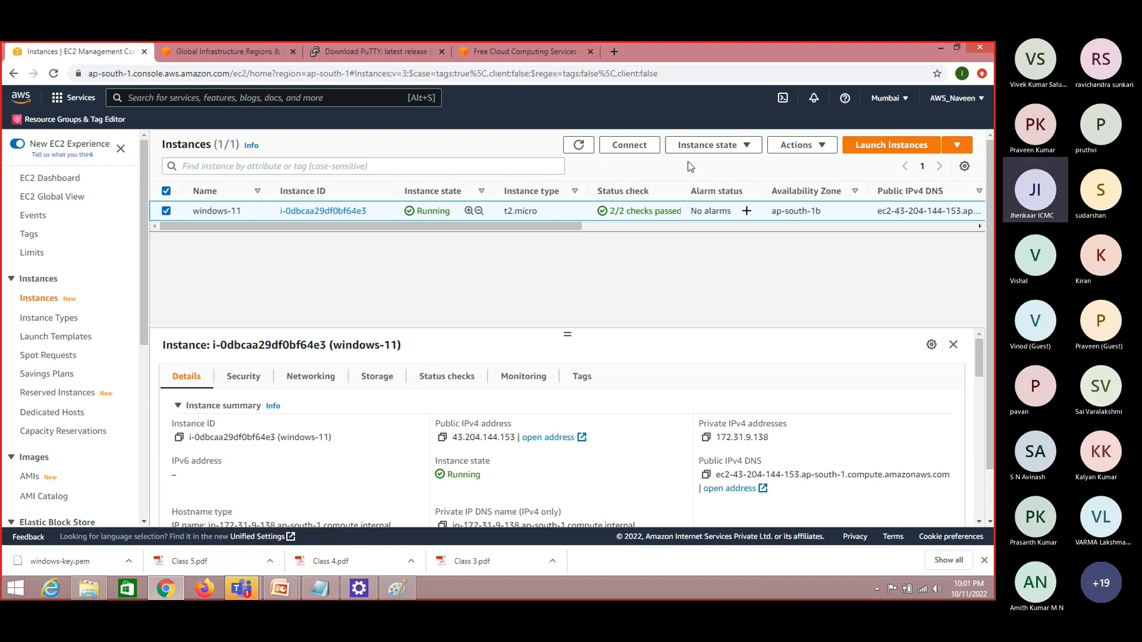
click(731, 149)
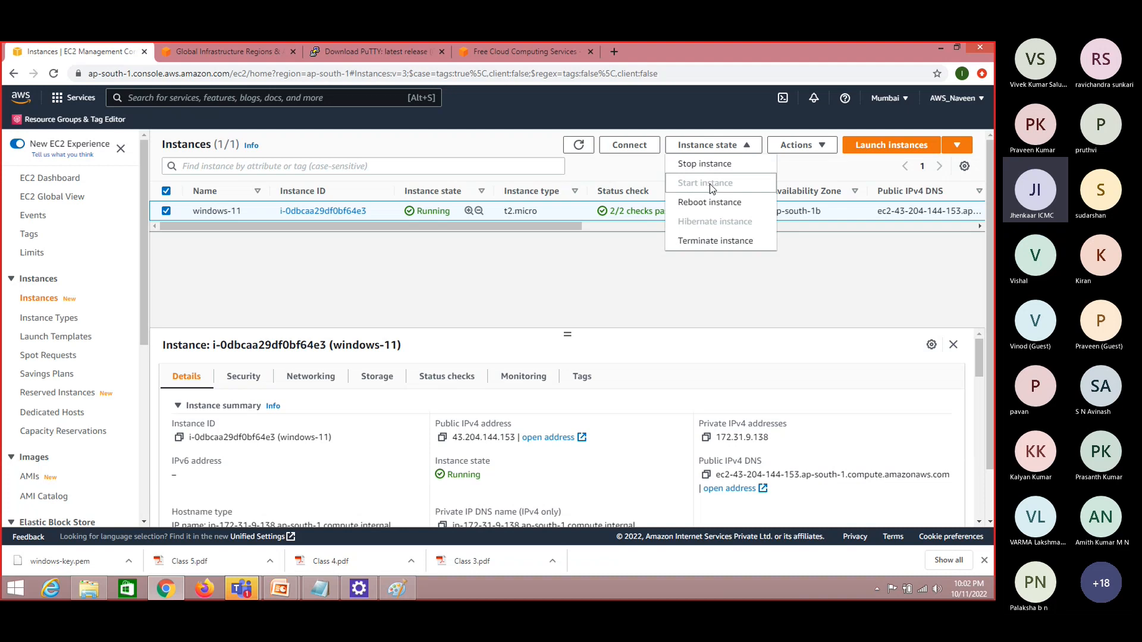
click(713, 241)
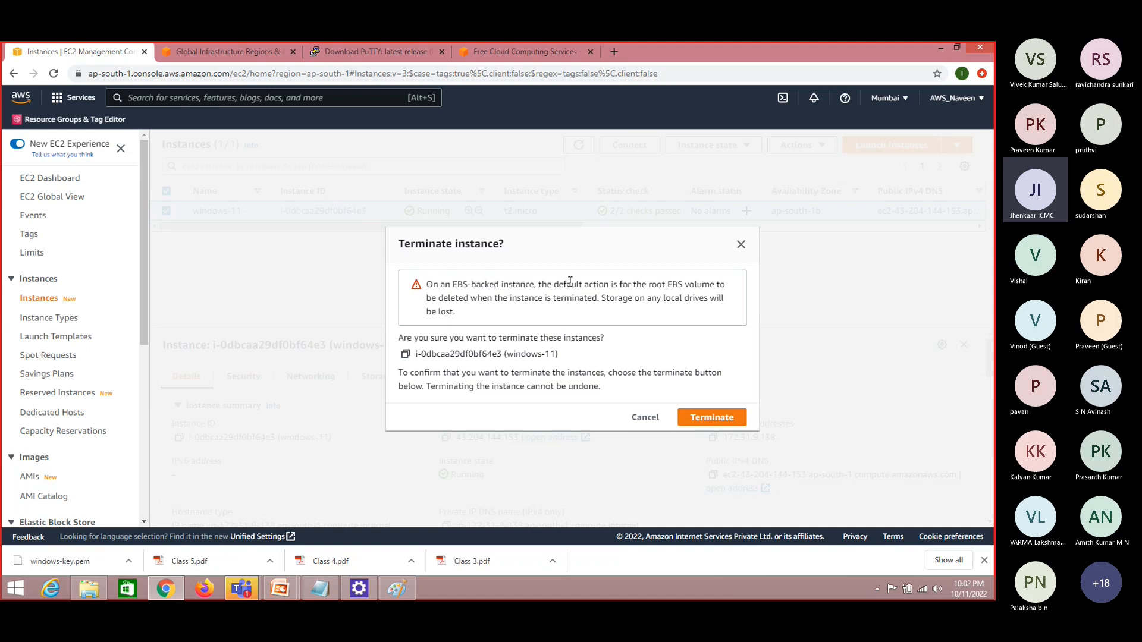
click(741, 246)
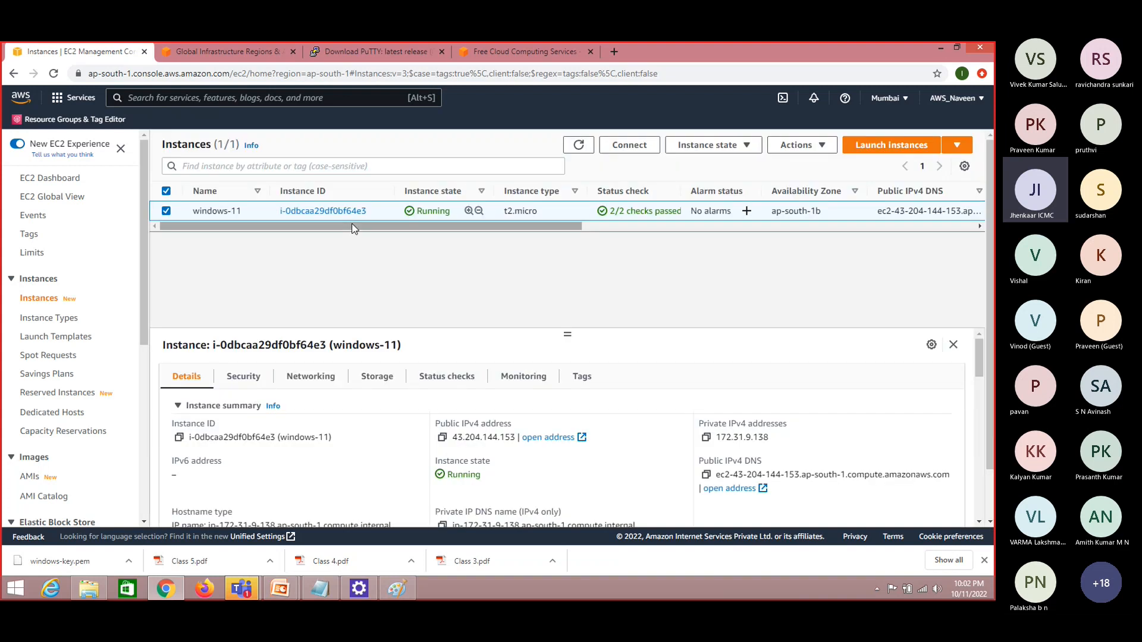
Open the Elastic Block Store volumes list and review the volume attached to the running instance
click(144, 521)
click(145, 522)
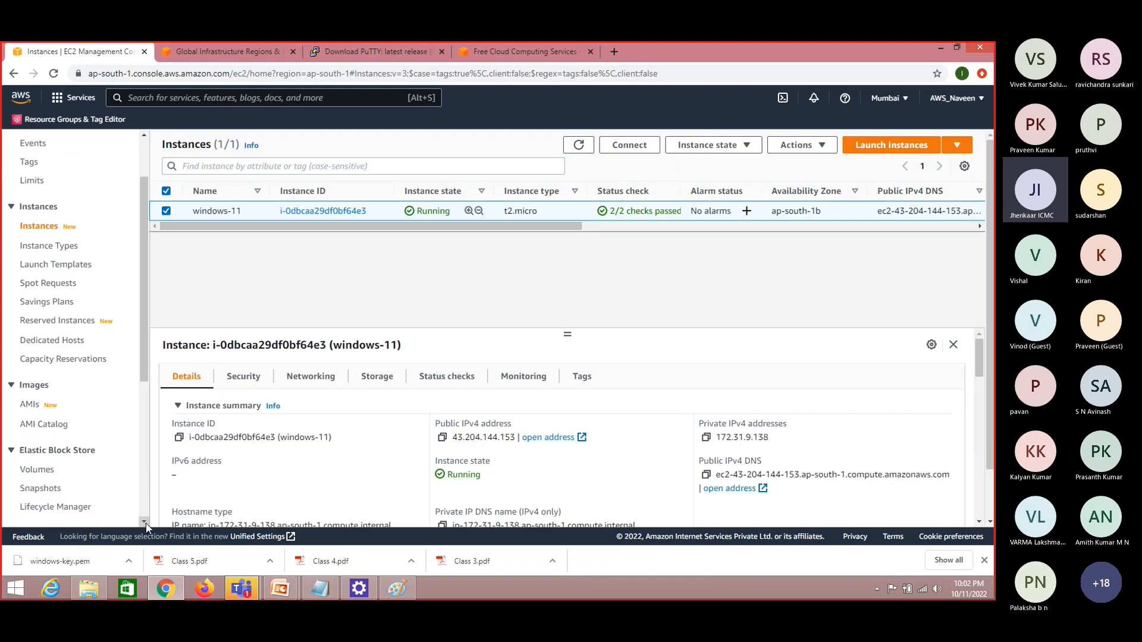
click(42, 468)
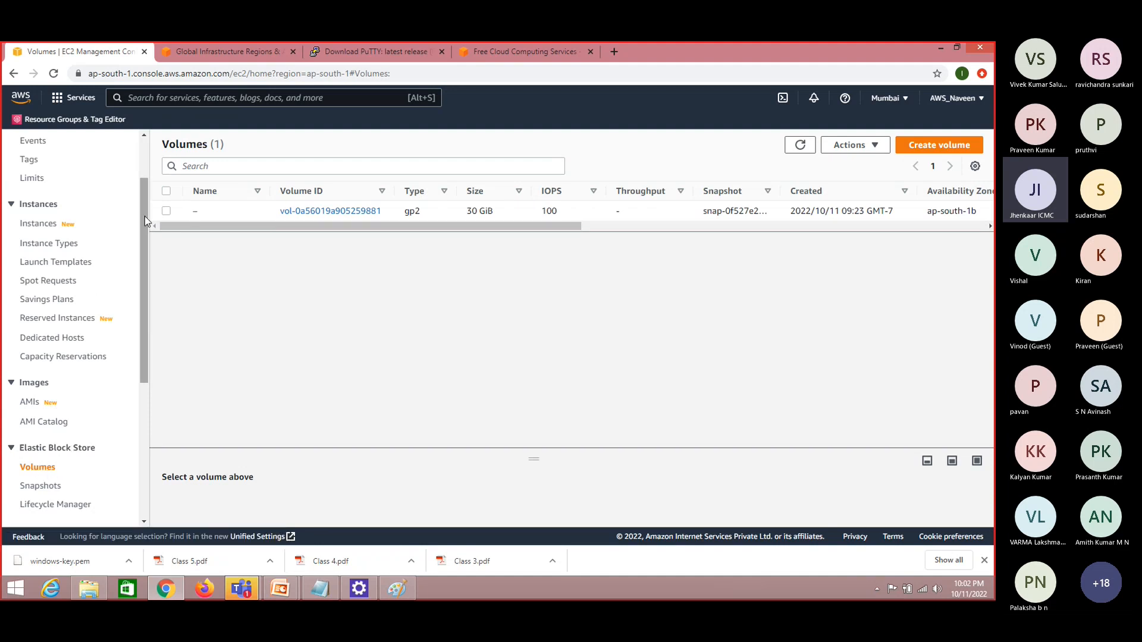
scroll(142, 248, down, 1)
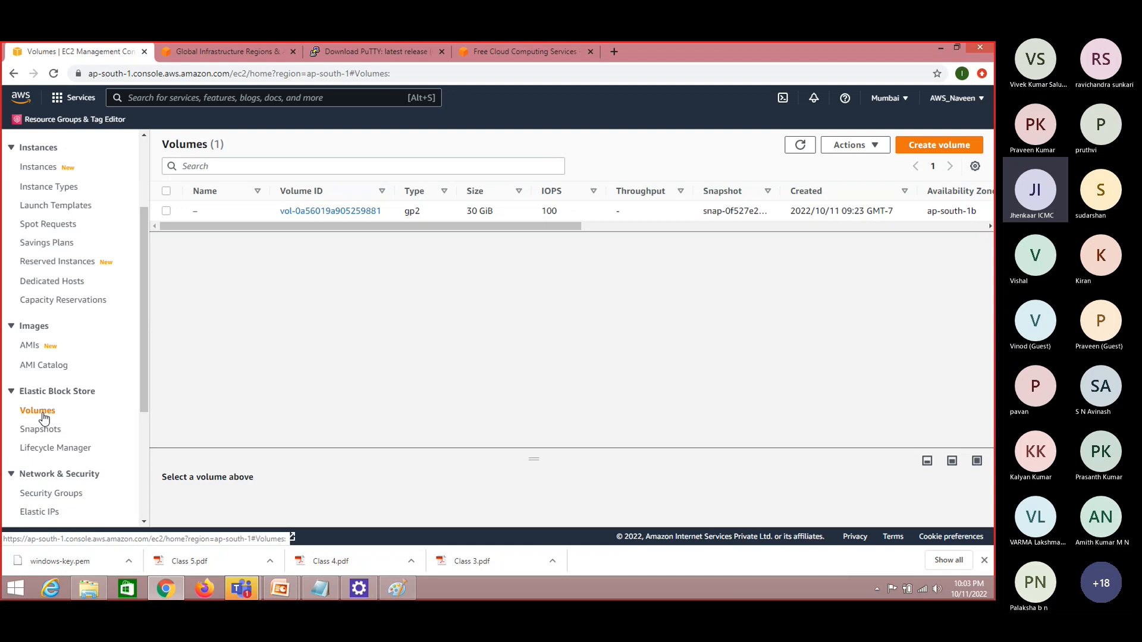
Open the list of running instances from the EC2 Dashboard's resources summary
drag(143, 361, 86, 225)
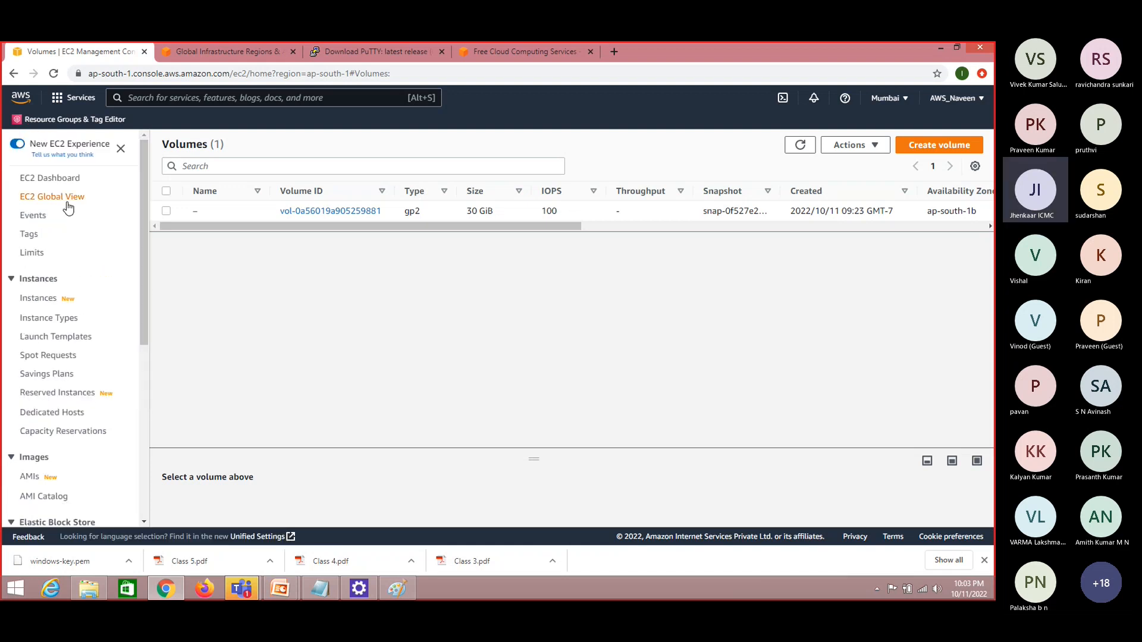
click(62, 180)
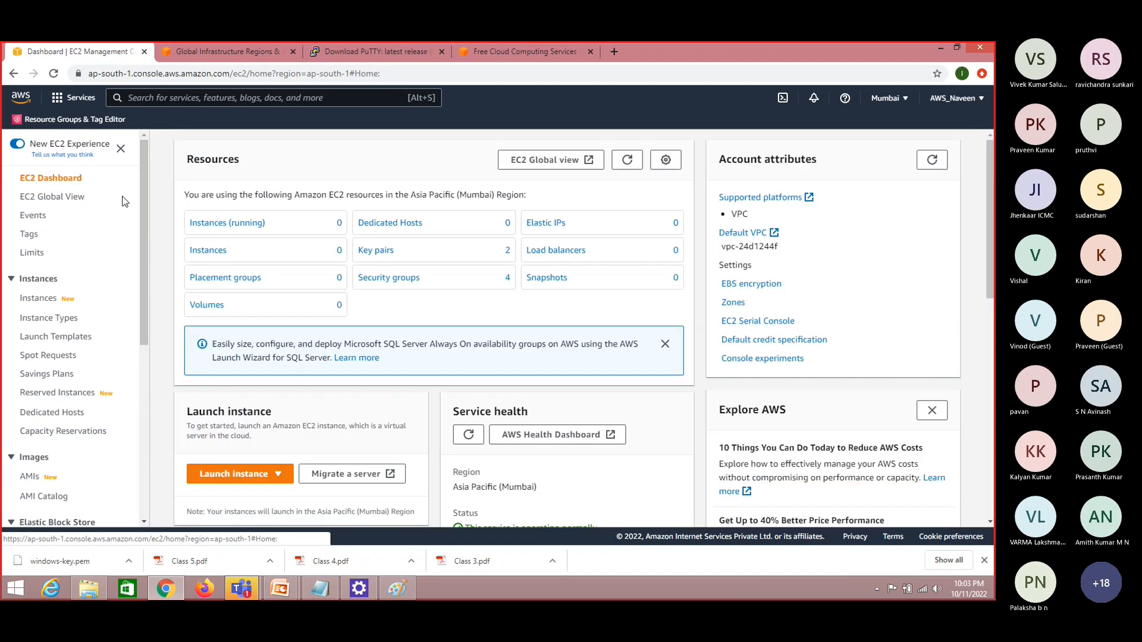
click(223, 225)
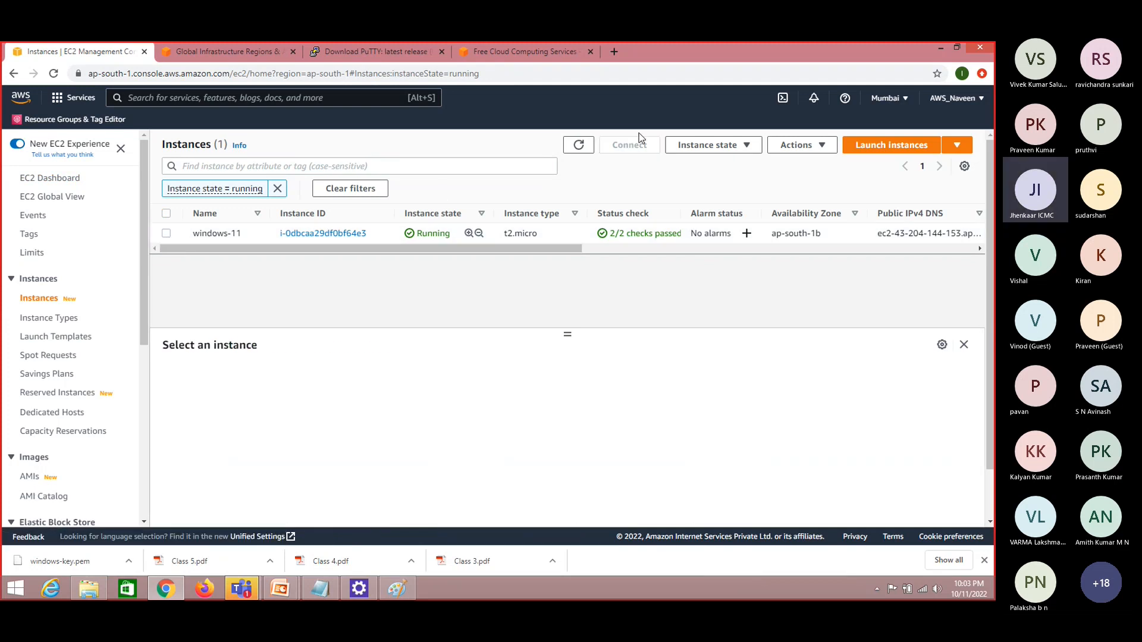
Terminate the windows-11 instance, dismiss the notification, and refresh the running instances list
click(166, 234)
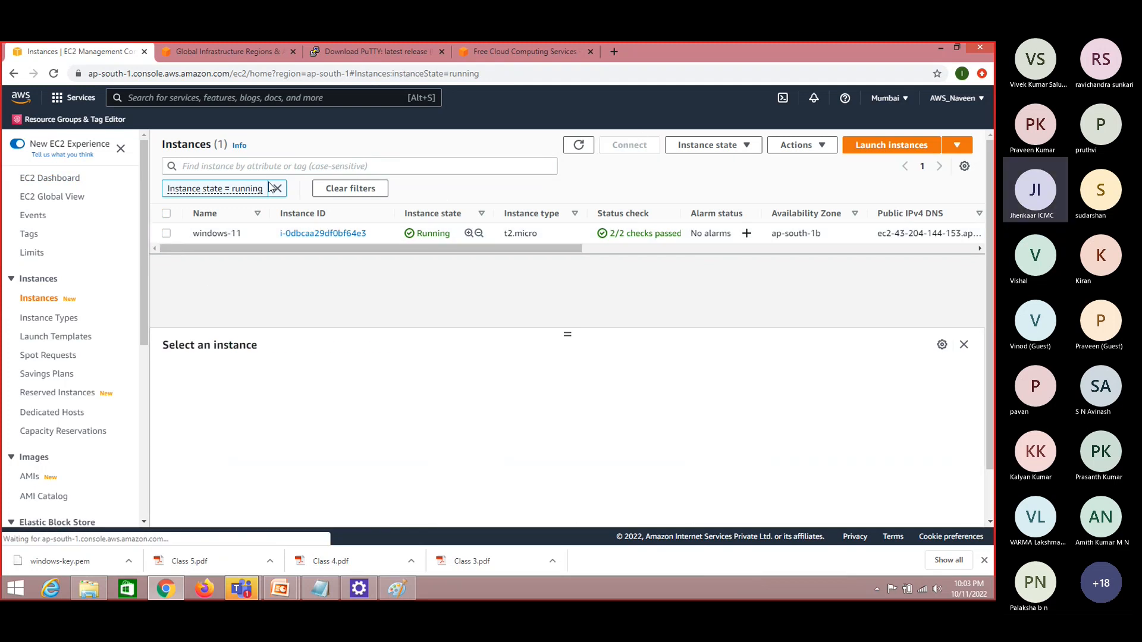
click(731, 148)
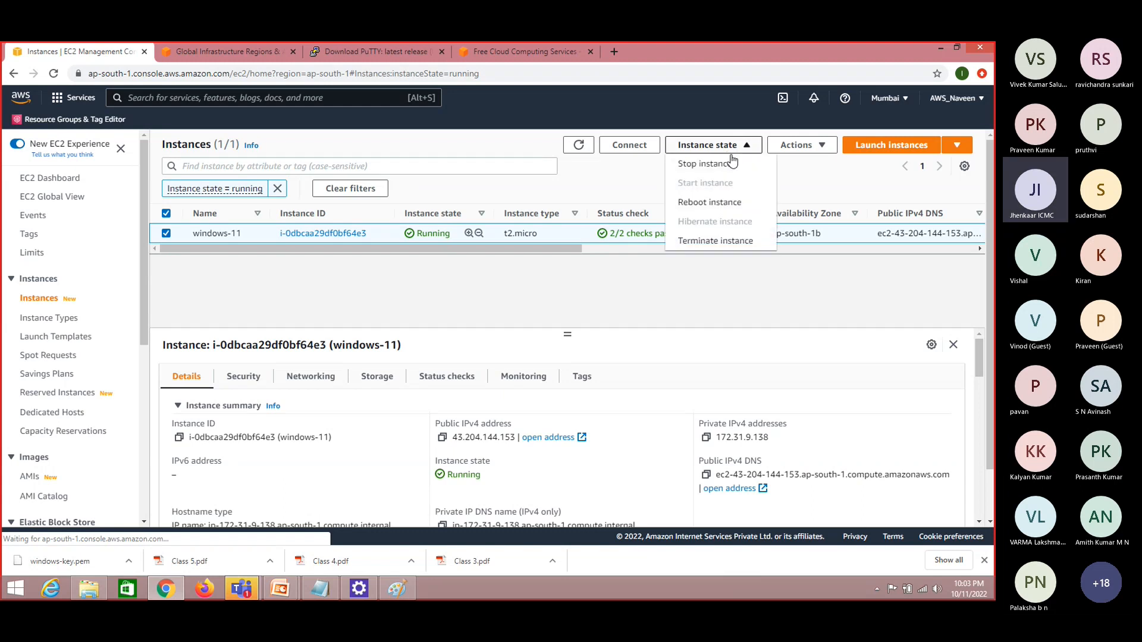
click(723, 240)
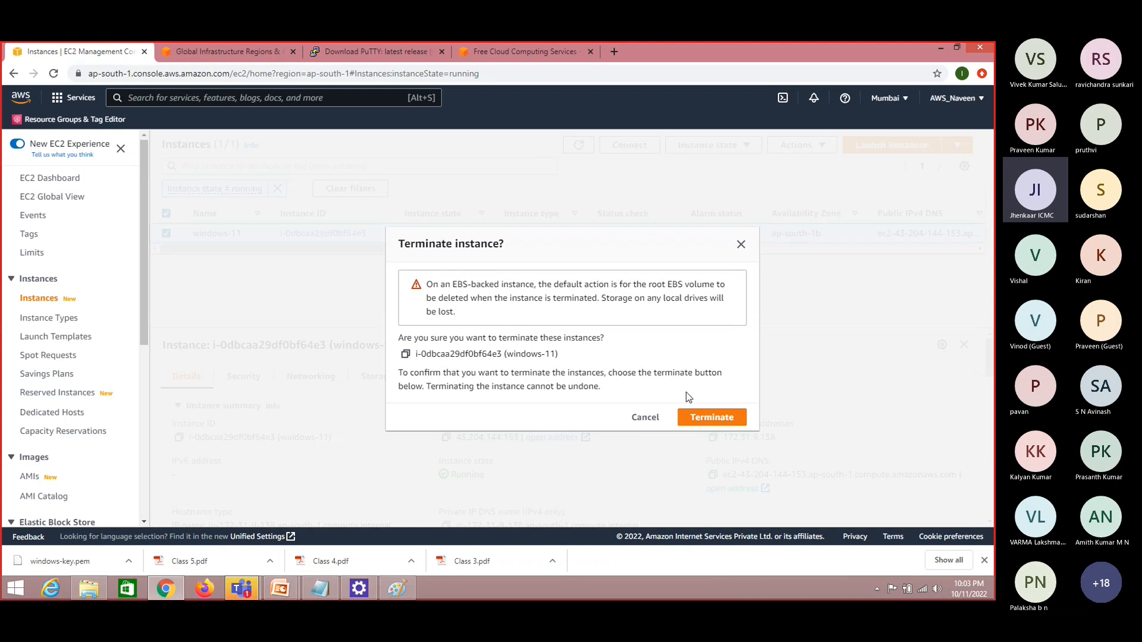
click(710, 418)
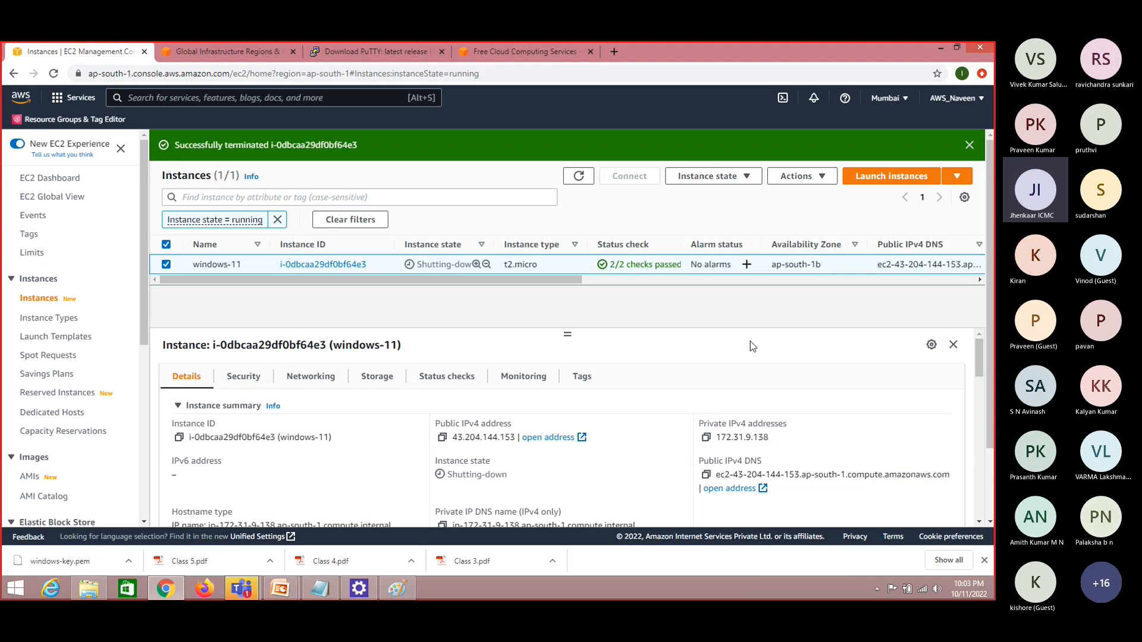
click(969, 144)
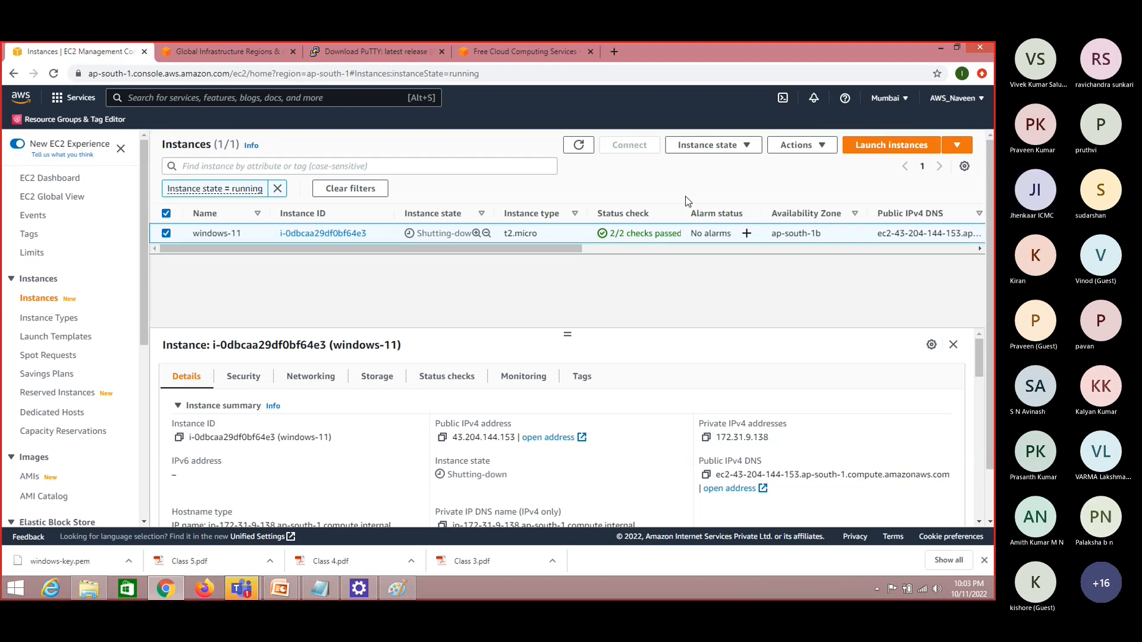
click(580, 147)
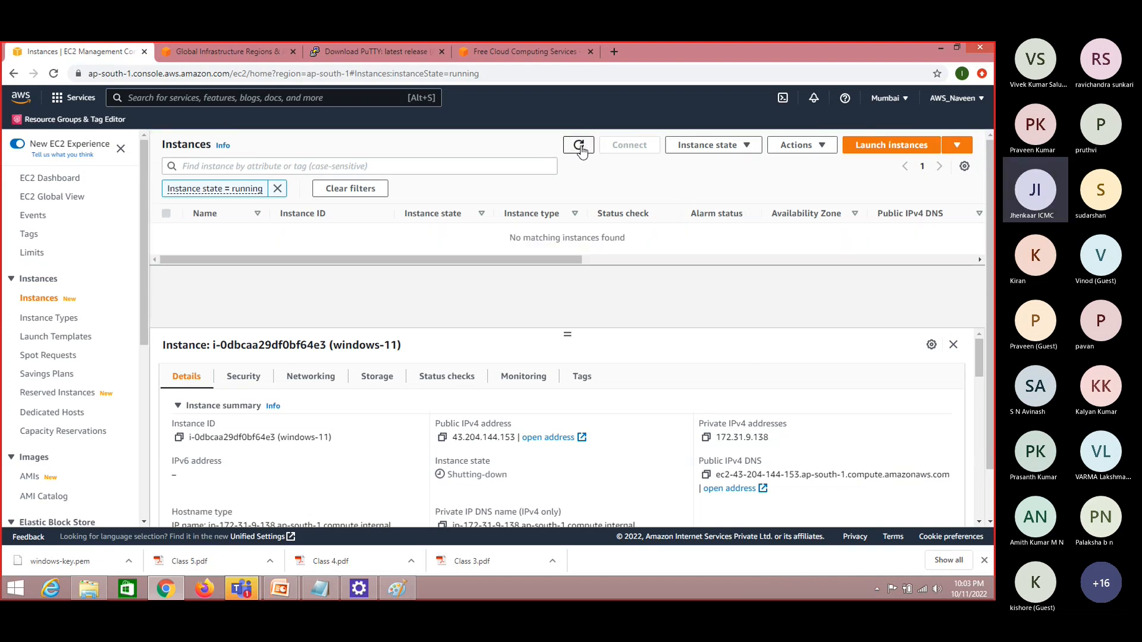
click(580, 147)
Check the refreshed Elastic Block Store volumes list after the termination, and return to the full Instances list
scroll(144, 515, down, 1)
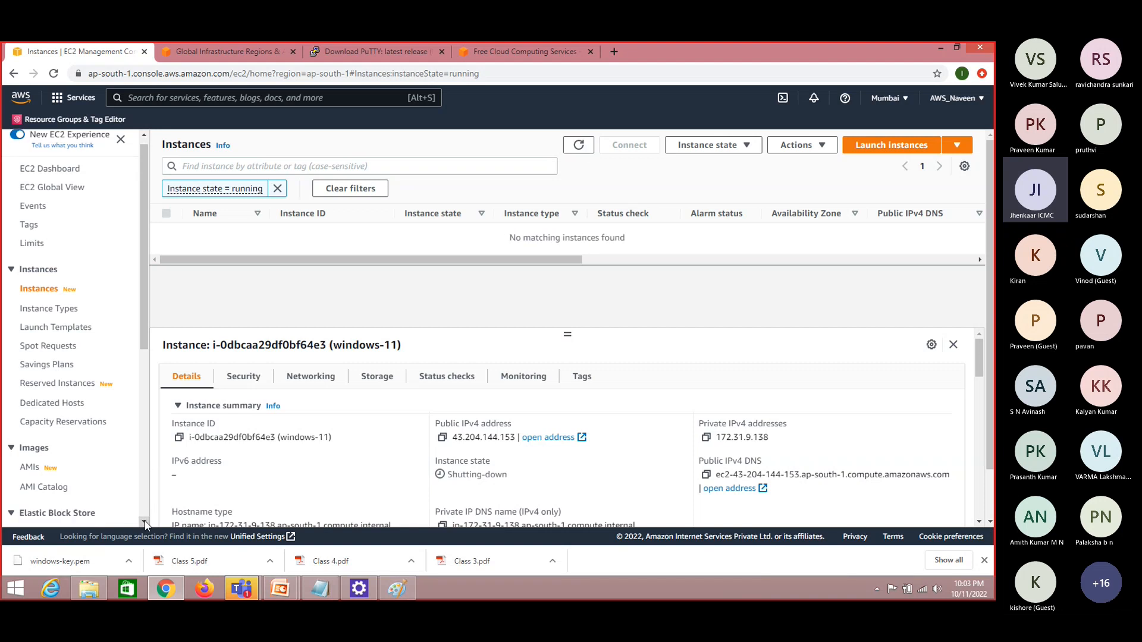
right_click(67, 495)
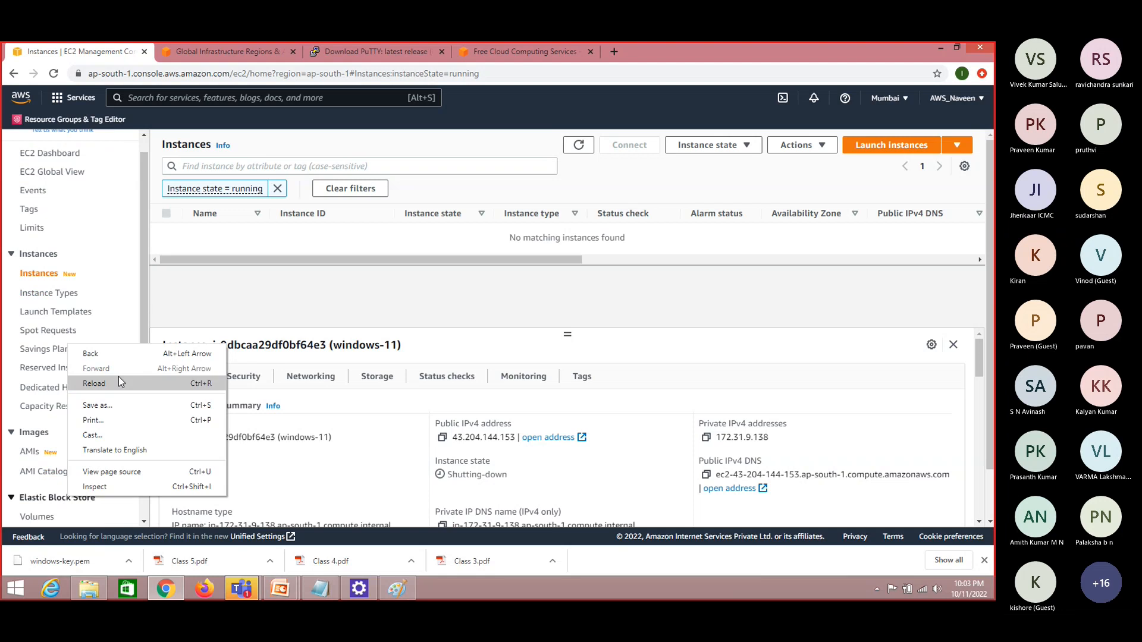
click(42, 499)
click(43, 501)
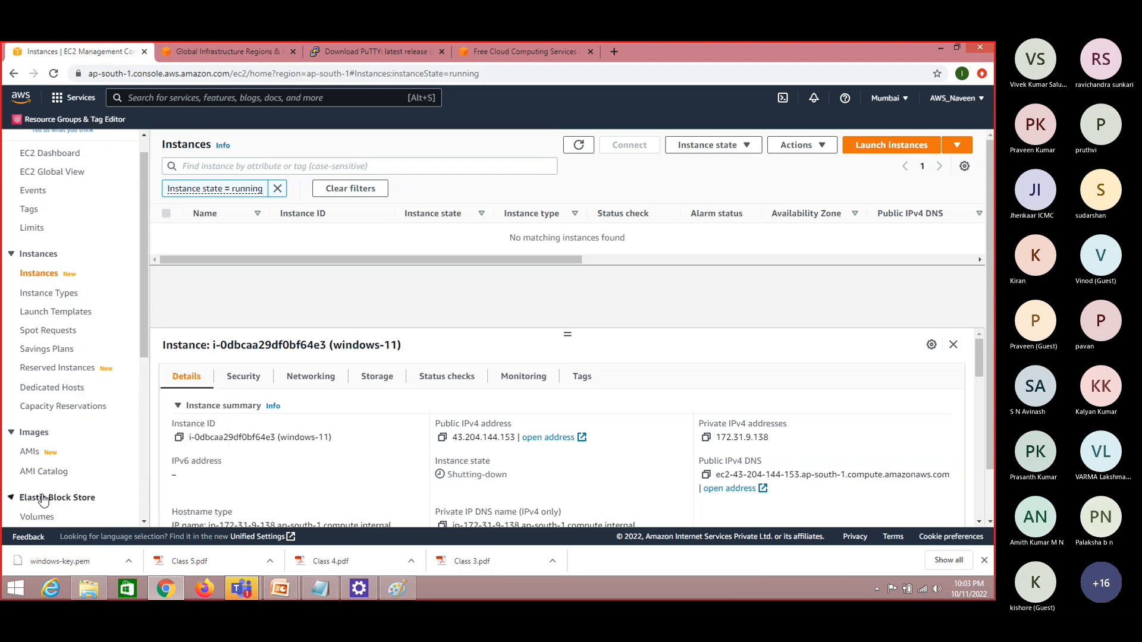
click(143, 522)
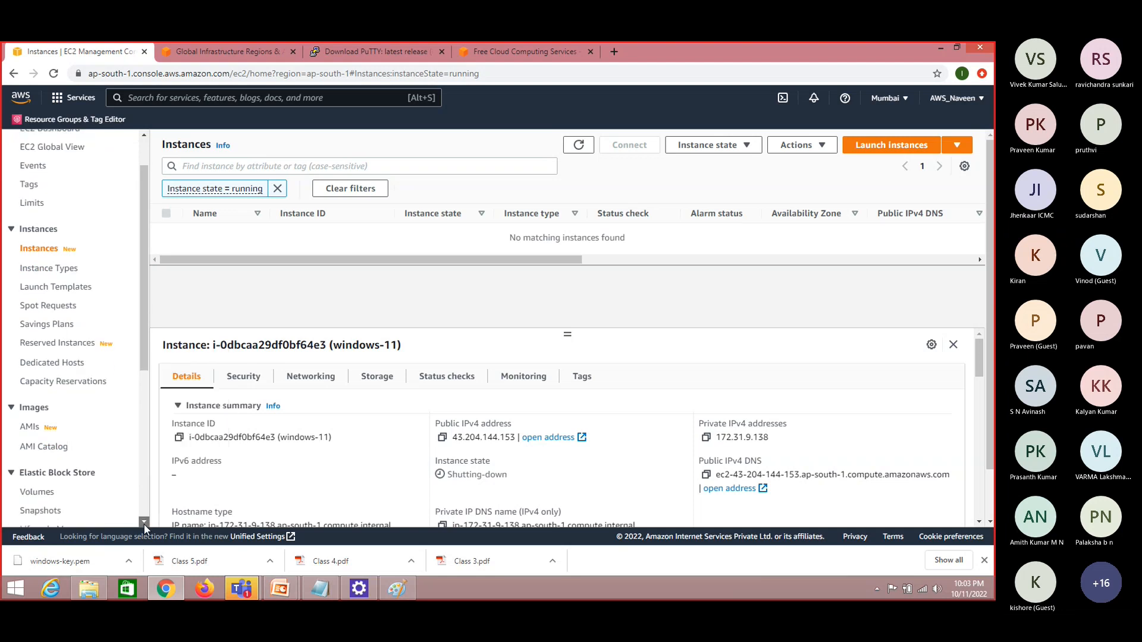
click(144, 523)
click(45, 470)
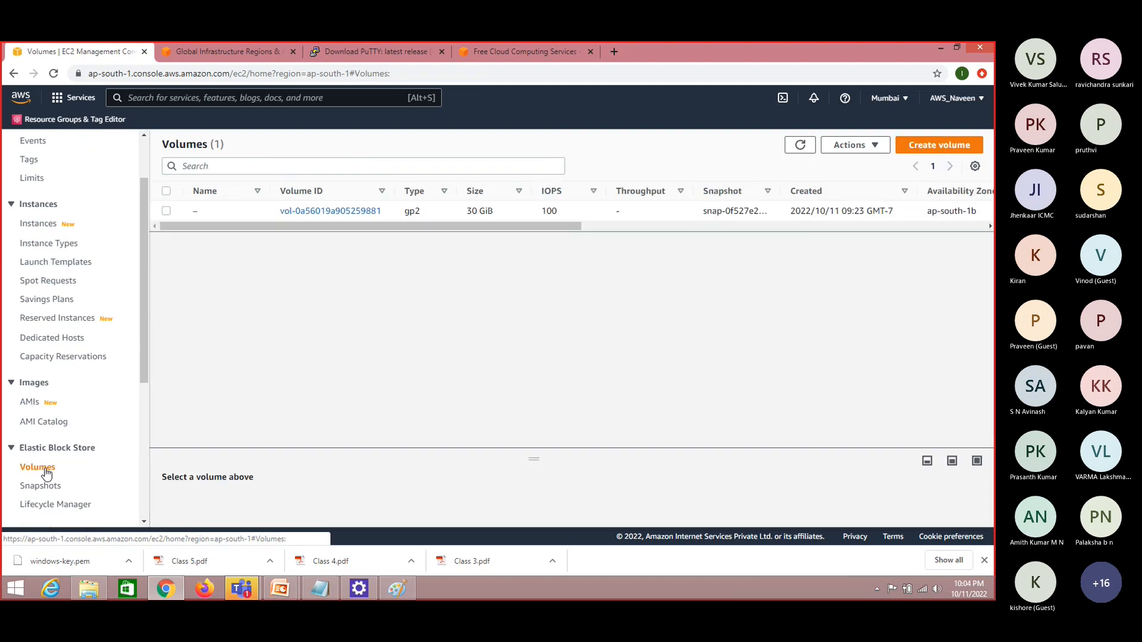
click(800, 149)
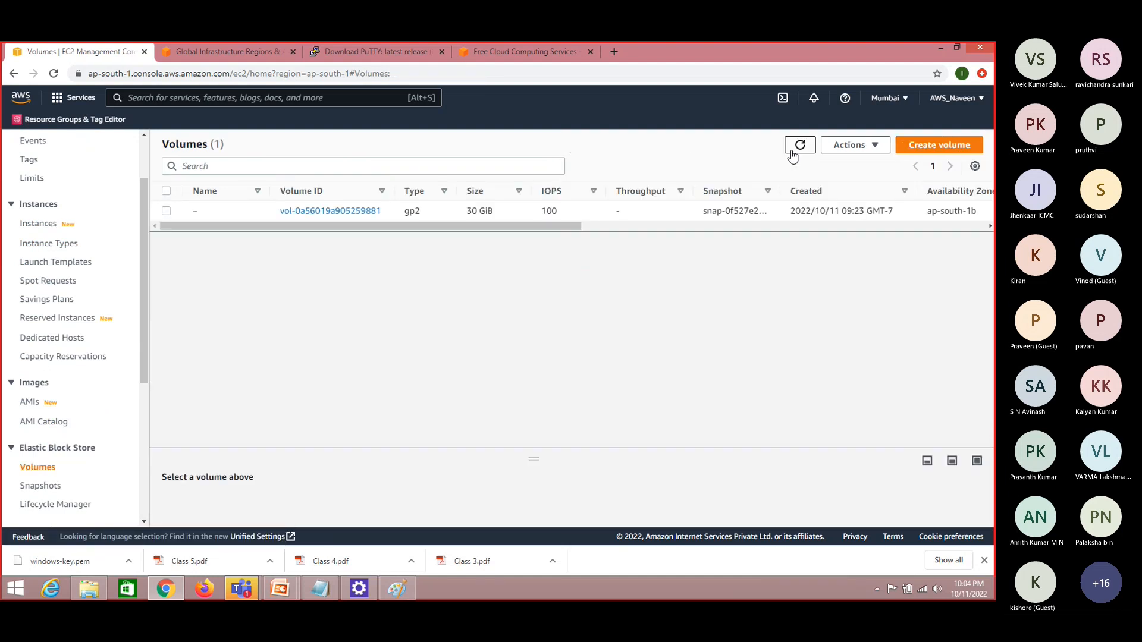
click(799, 148)
click(800, 148)
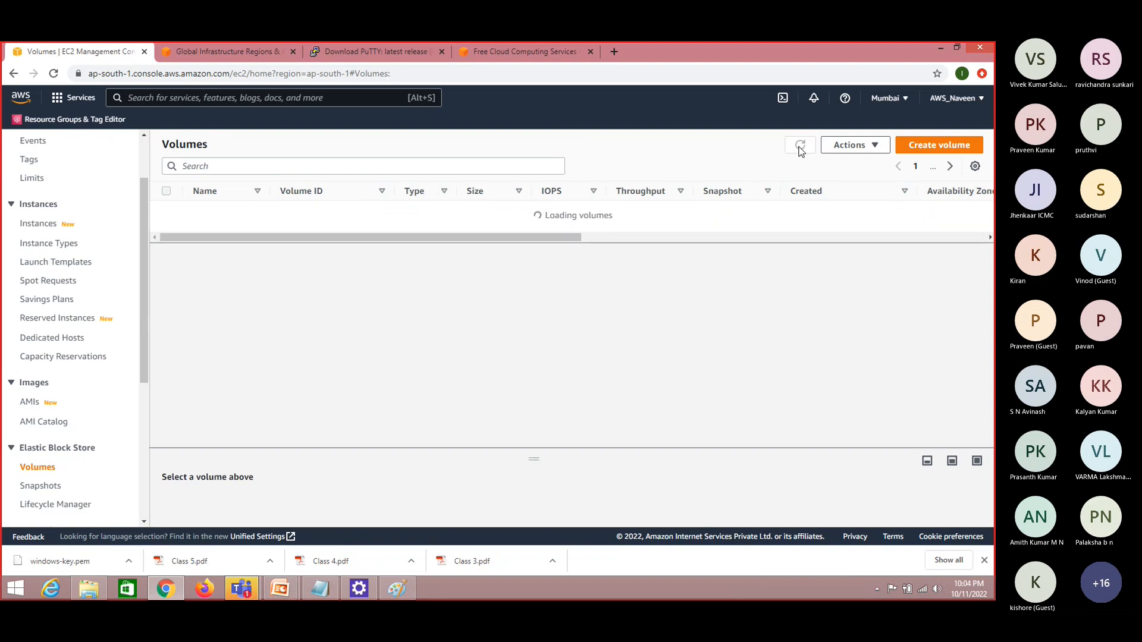
click(800, 148)
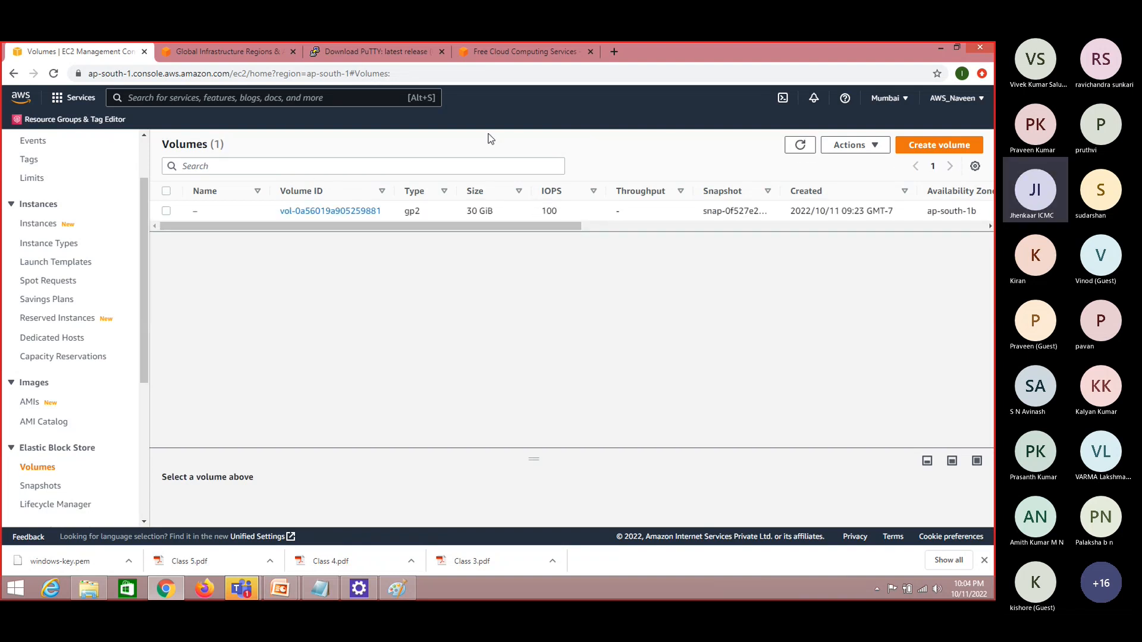
drag(145, 220, 148, 187)
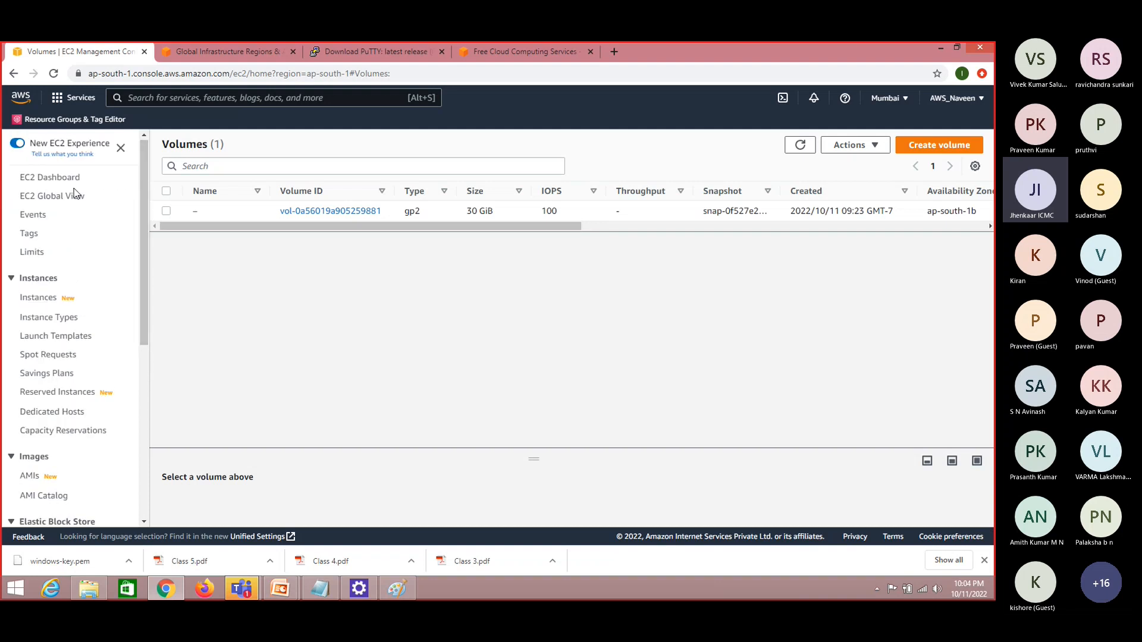
click(47, 302)
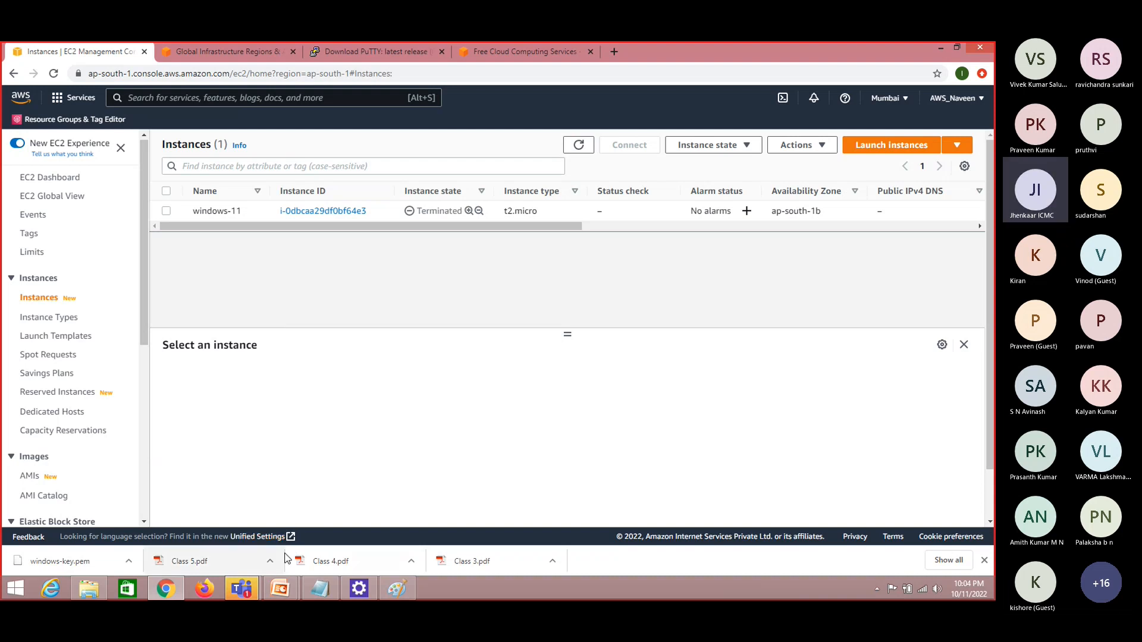
View the EC2 – Windows slide in the Class 3 PowerPoint presentation, return to Chrome, and search AWS services for ec2
mouse_move(284, 593)
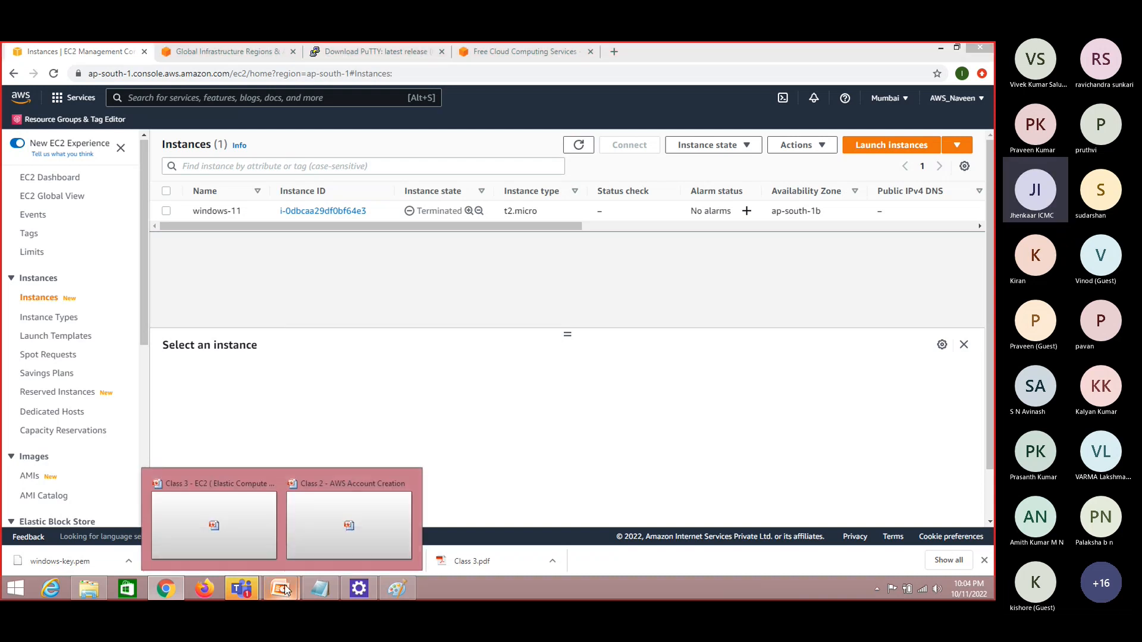
click(253, 526)
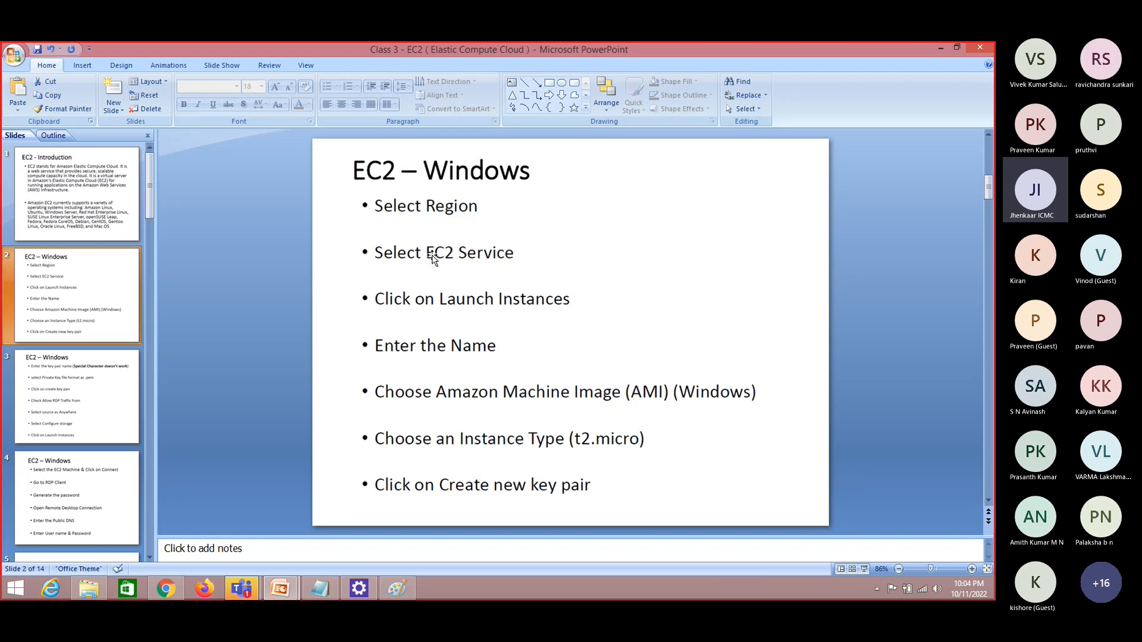
key(alt+Tab)
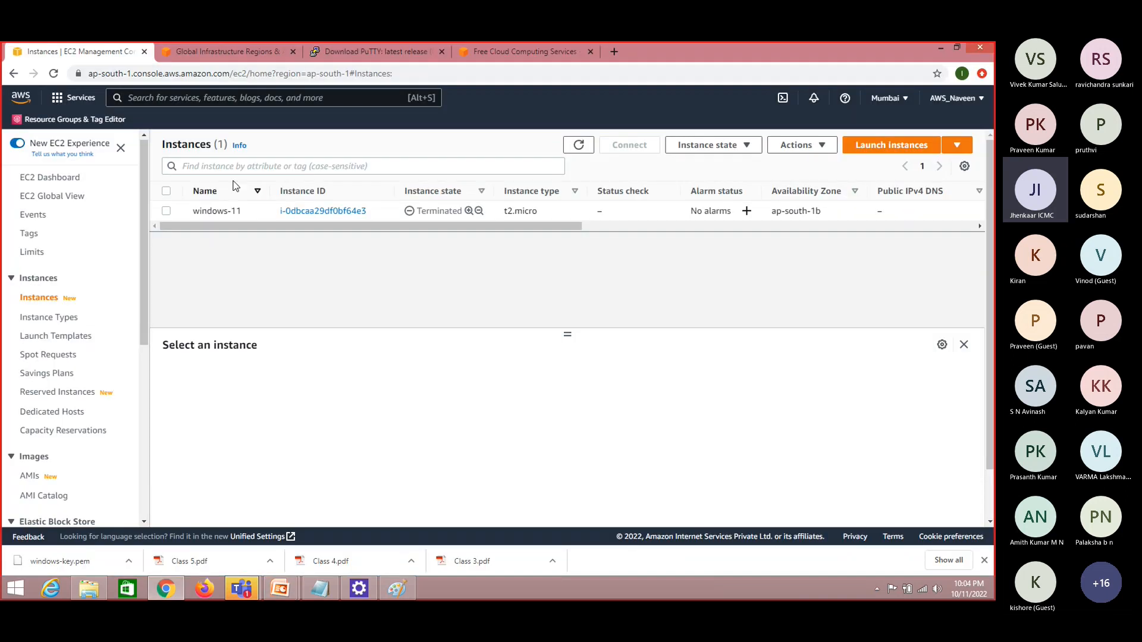
click(200, 100)
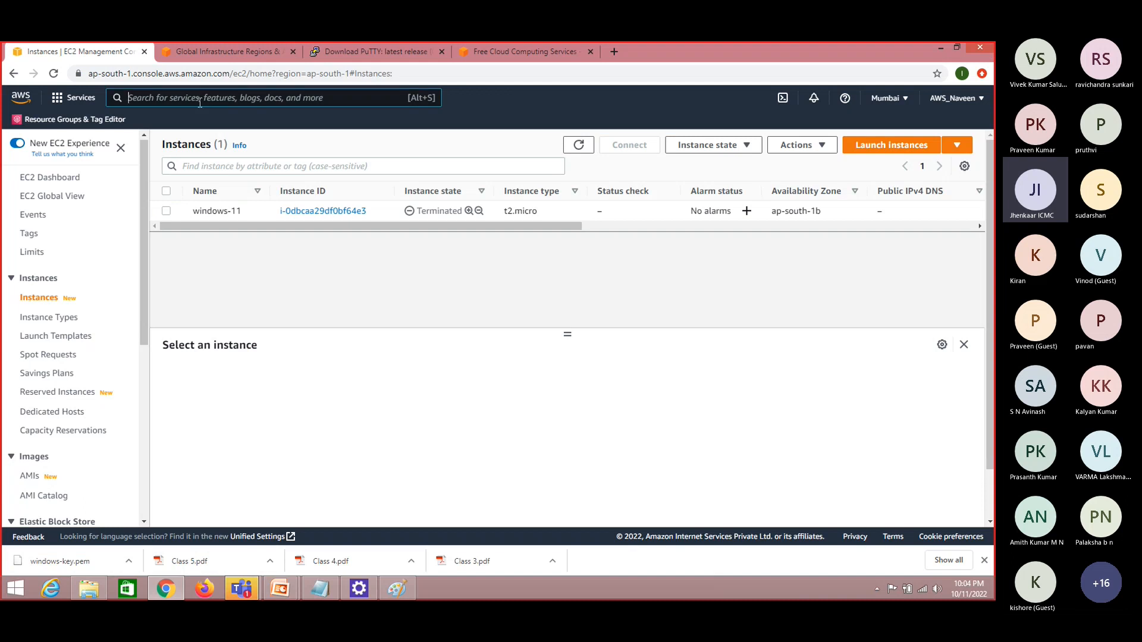
text(ec2)
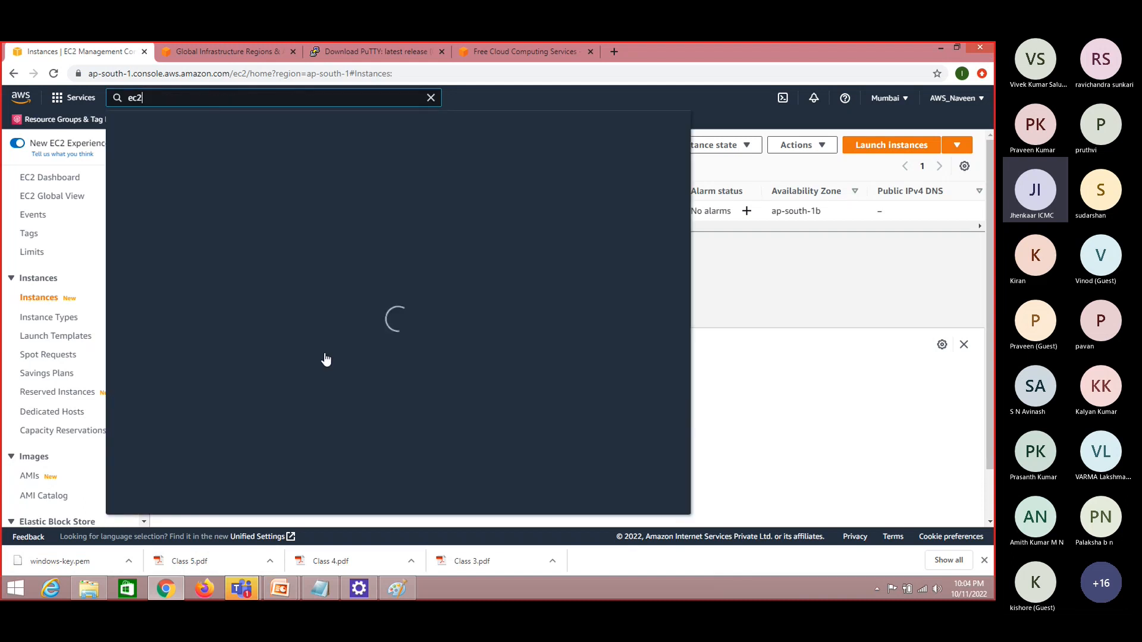
click(778, 281)
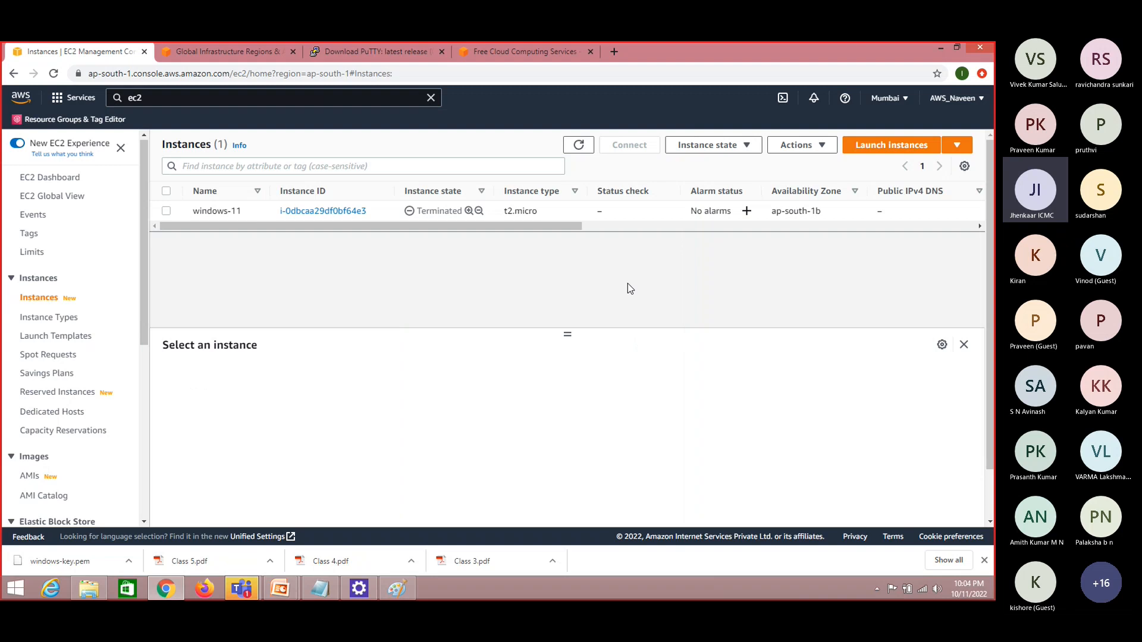
Open the Launch an instance form in Chrome and compare it with the steps on the EC2 – Windows slide in PowerPoint
key(alt+Tab)
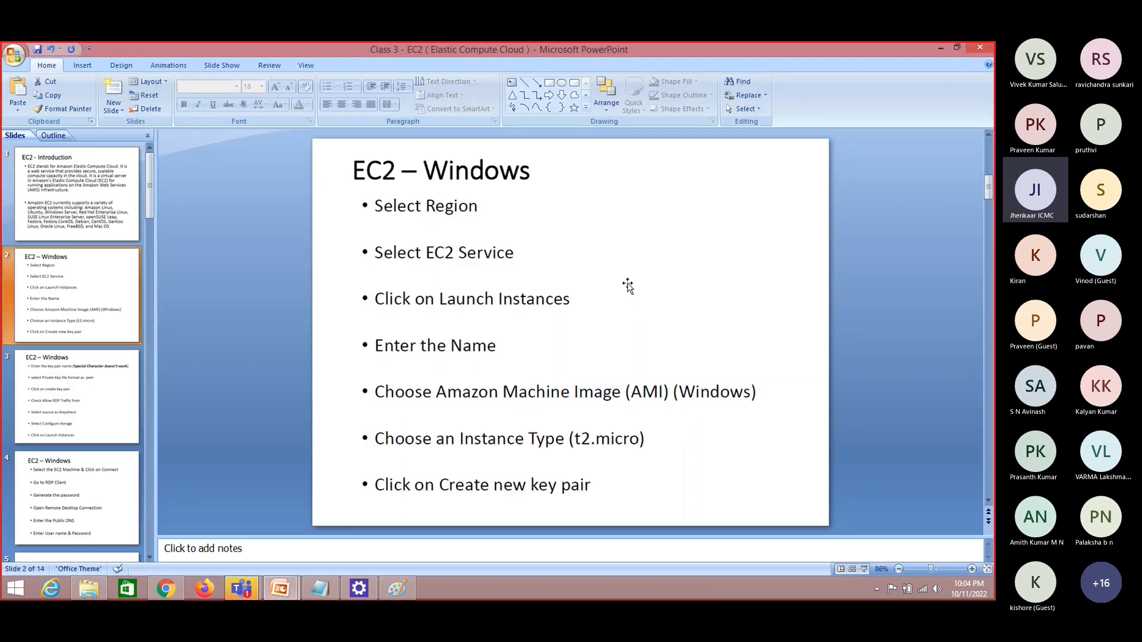
key(alt+Tab)
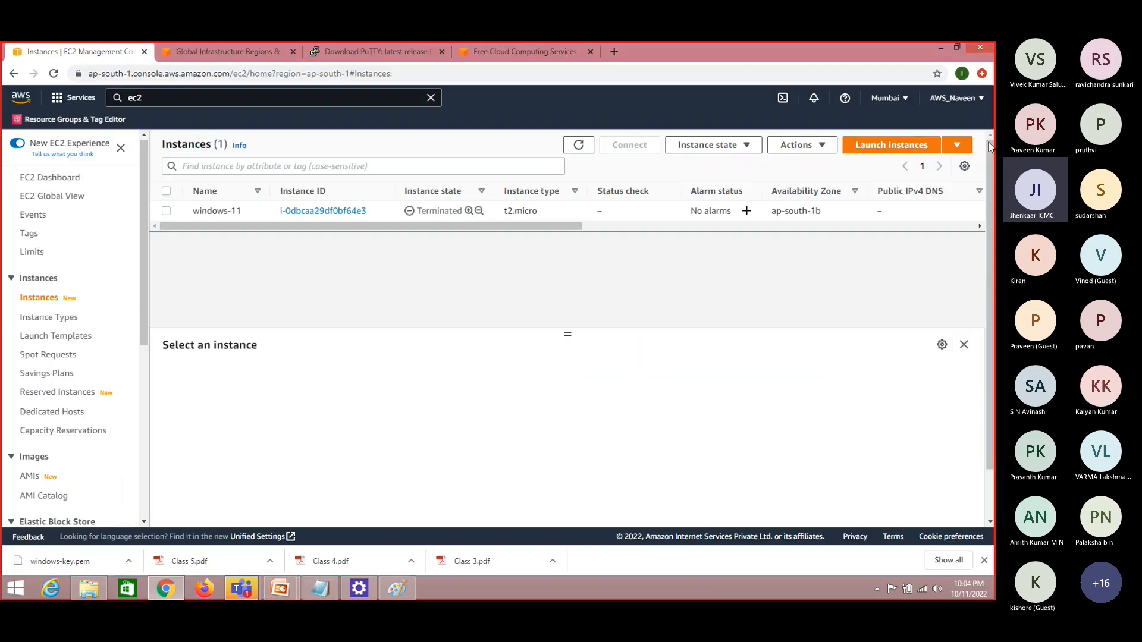
key(alt+Tab)
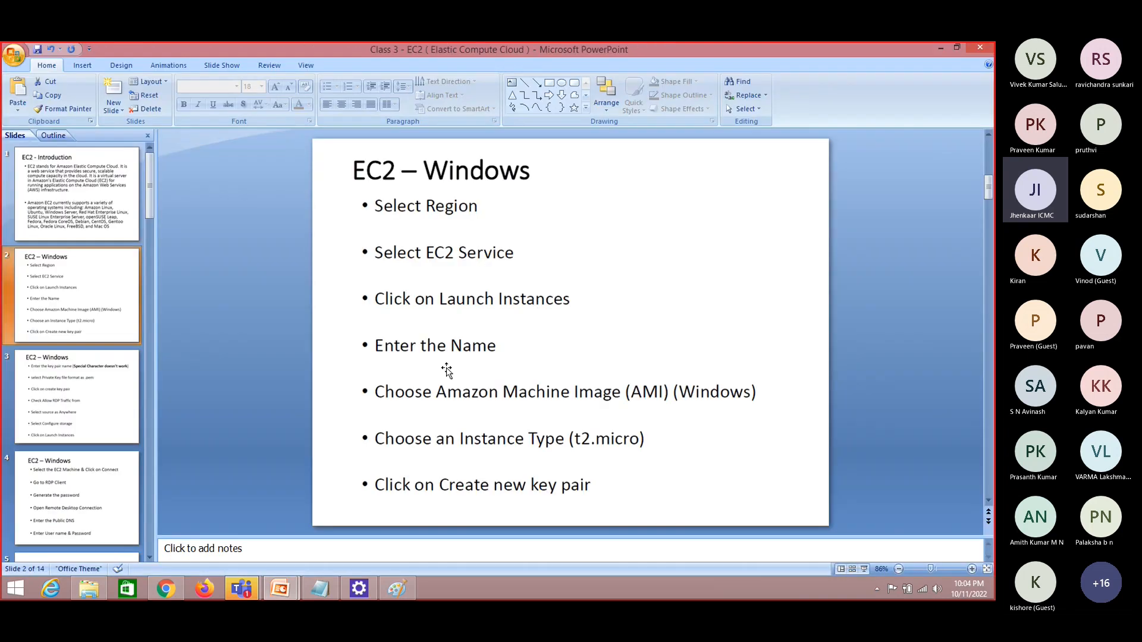
key(alt+Tab)
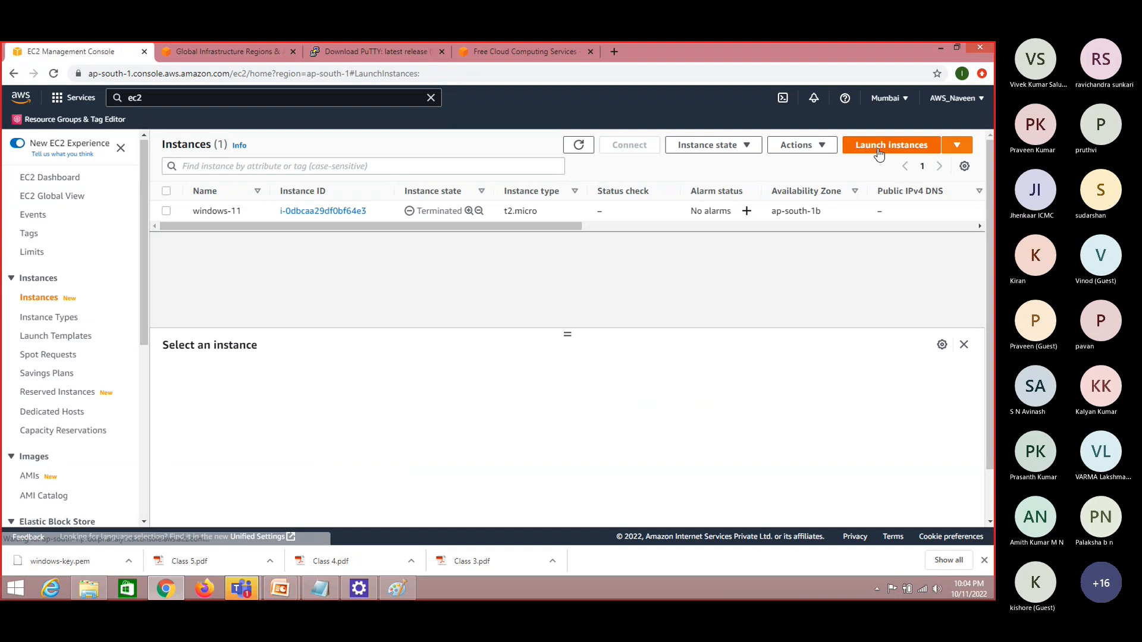
key(alt+Tab)
key(alt+Tab)
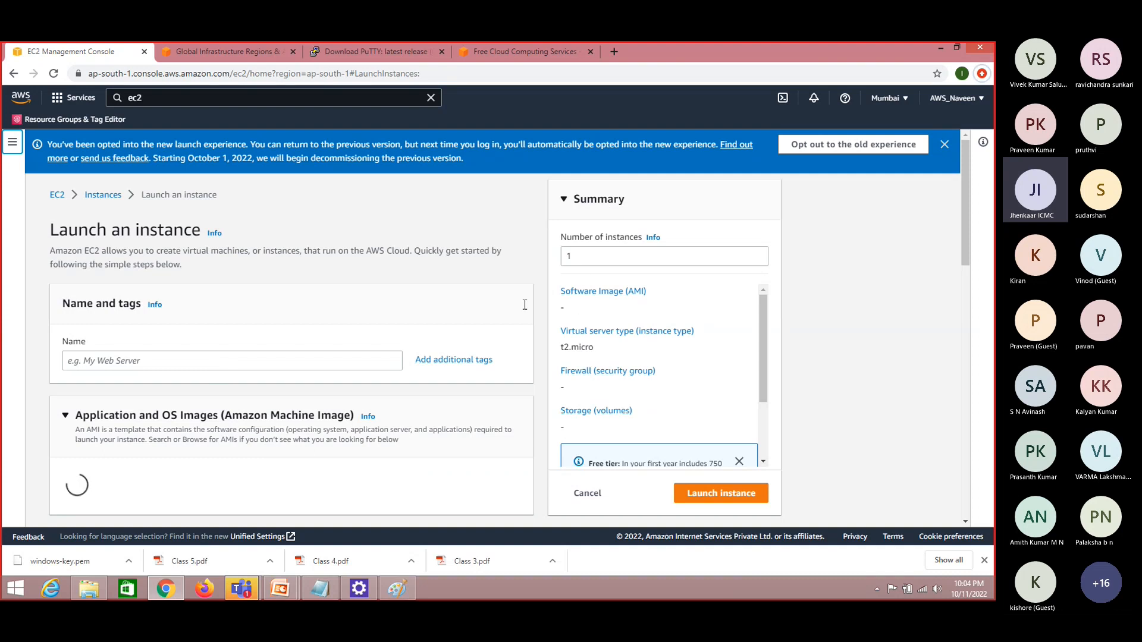
key(alt+Tab)
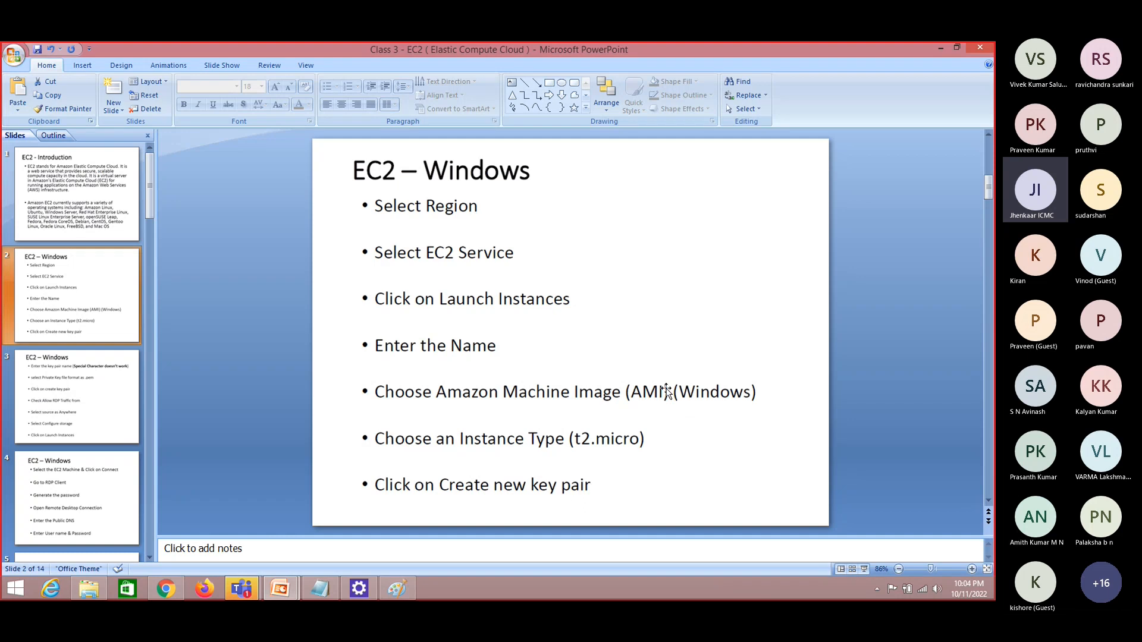
key(alt+Tab)
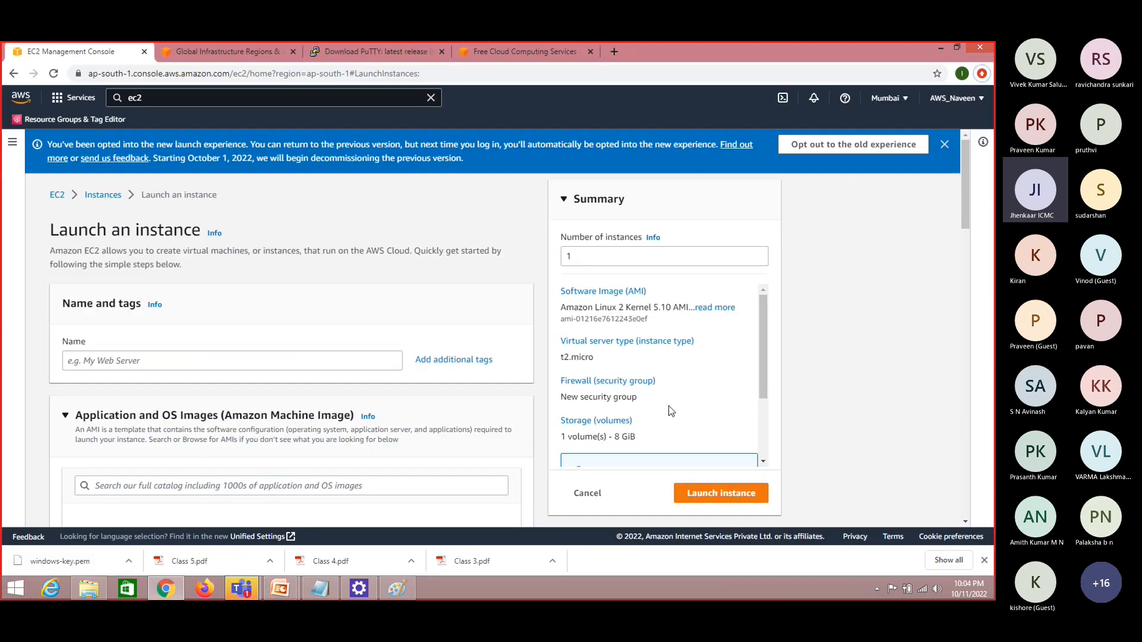
Check the EC2 – Windows slide in PowerPoint, return to Chrome, and review the launch form's instance type, key pair, network and storage settings
key(alt+Tab)
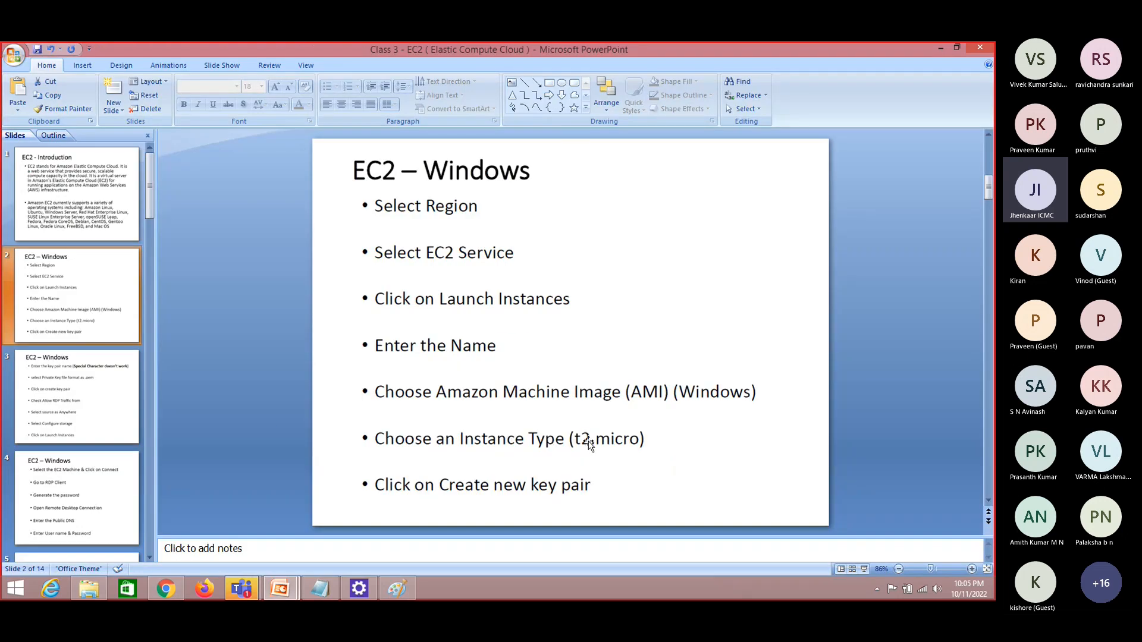
key(alt+Tab)
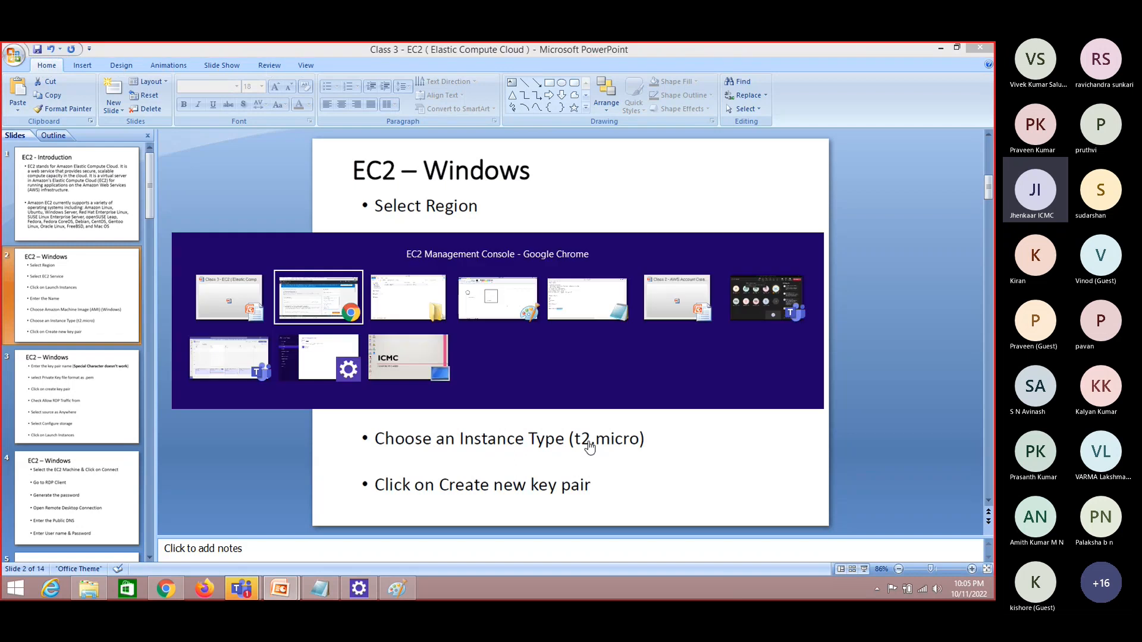
drag(965, 205, 984, 323)
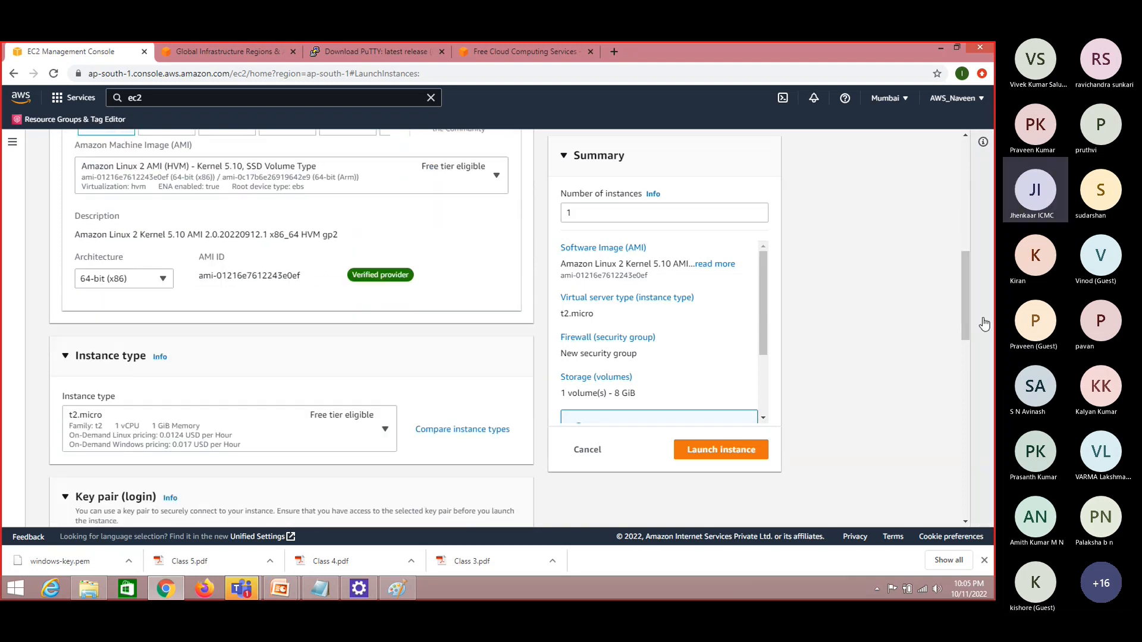
drag(968, 316, 976, 372)
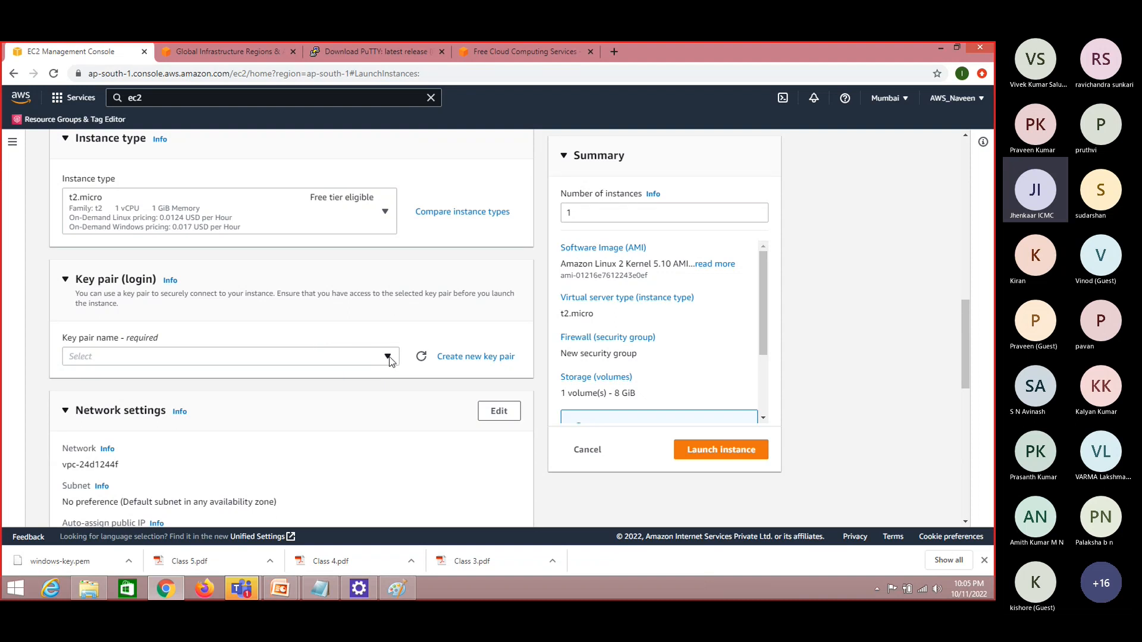
drag(966, 362, 966, 388)
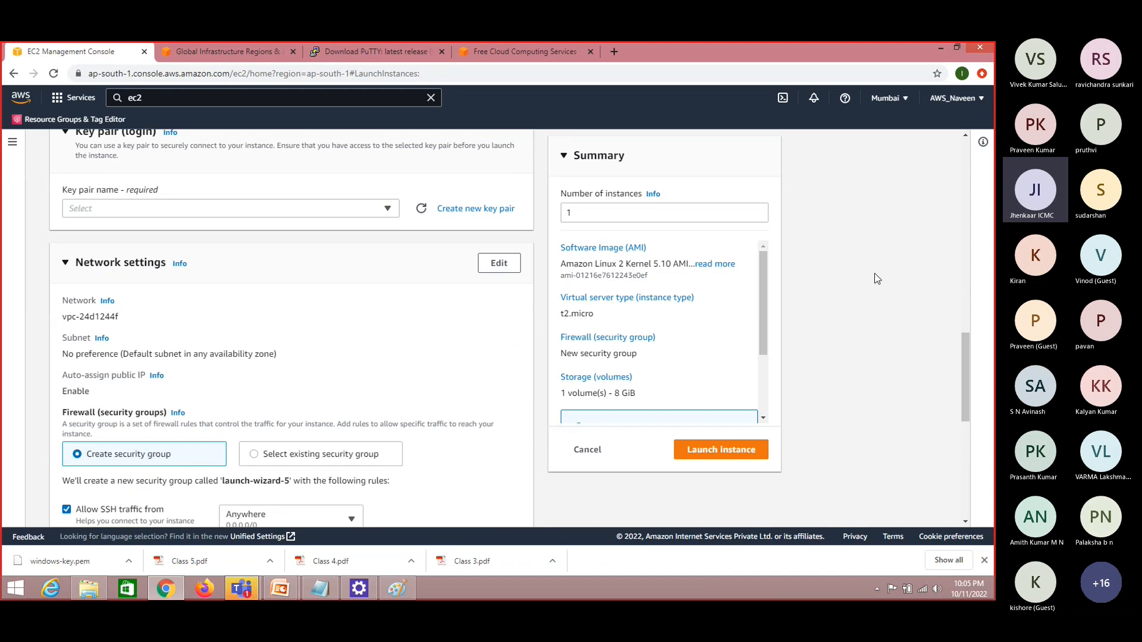
drag(963, 388, 963, 404)
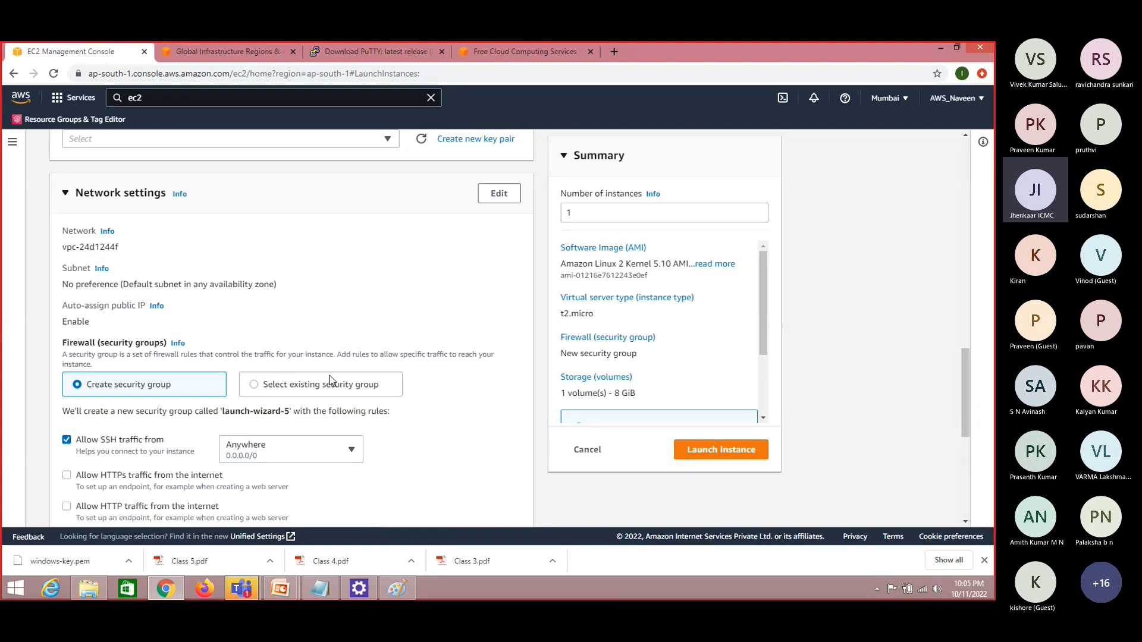
drag(966, 408, 976, 484)
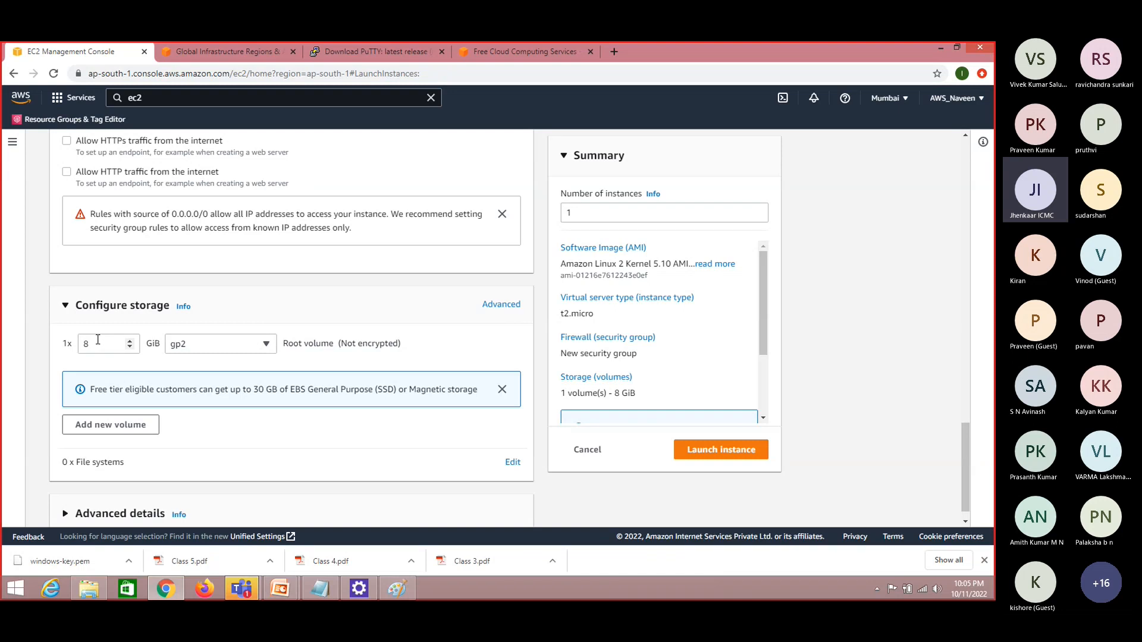
Switch to PowerPoint and review the slides from the second EC2 – Windows steps through Terminate/Stop and Security Group to the first EC2 – Linux slide
key(alt+Tab)
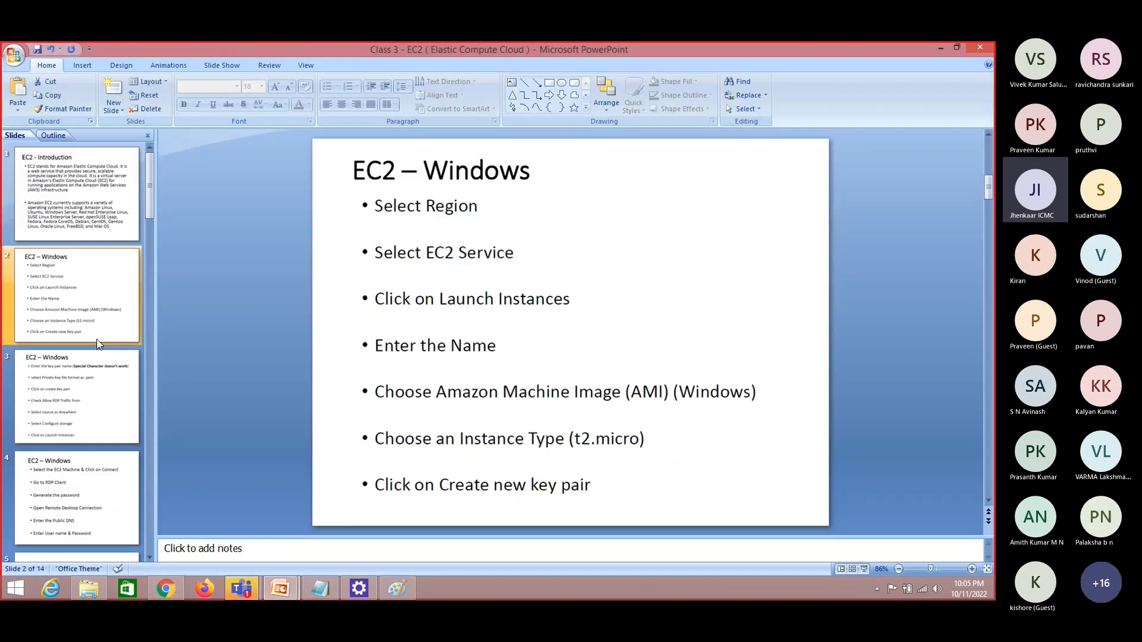
click(52, 394)
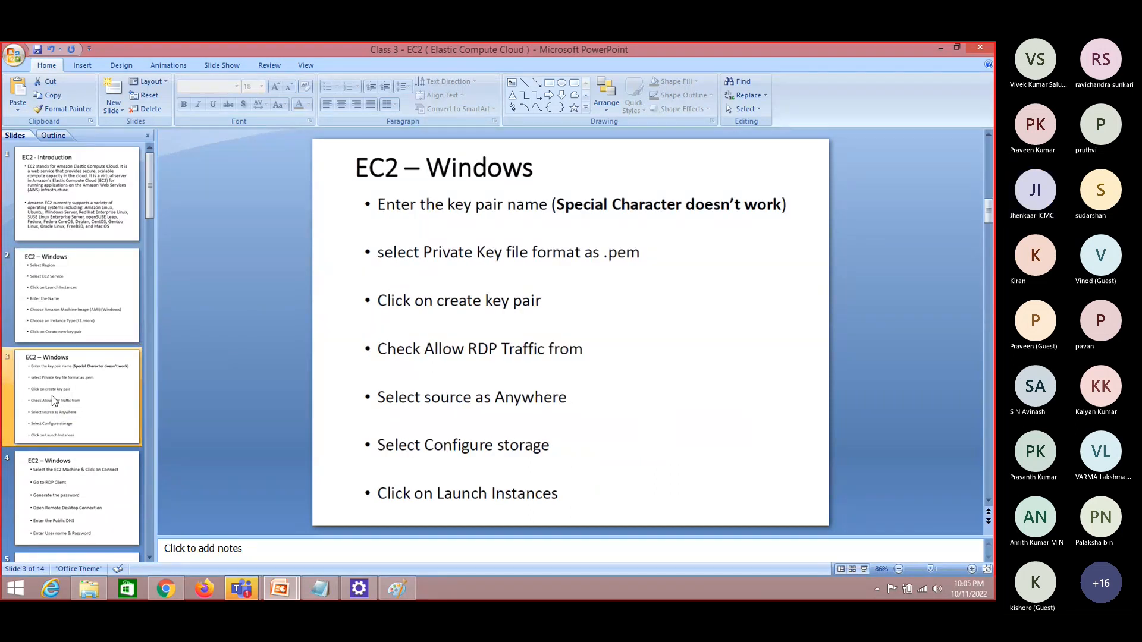
key(Down)
key(Down)
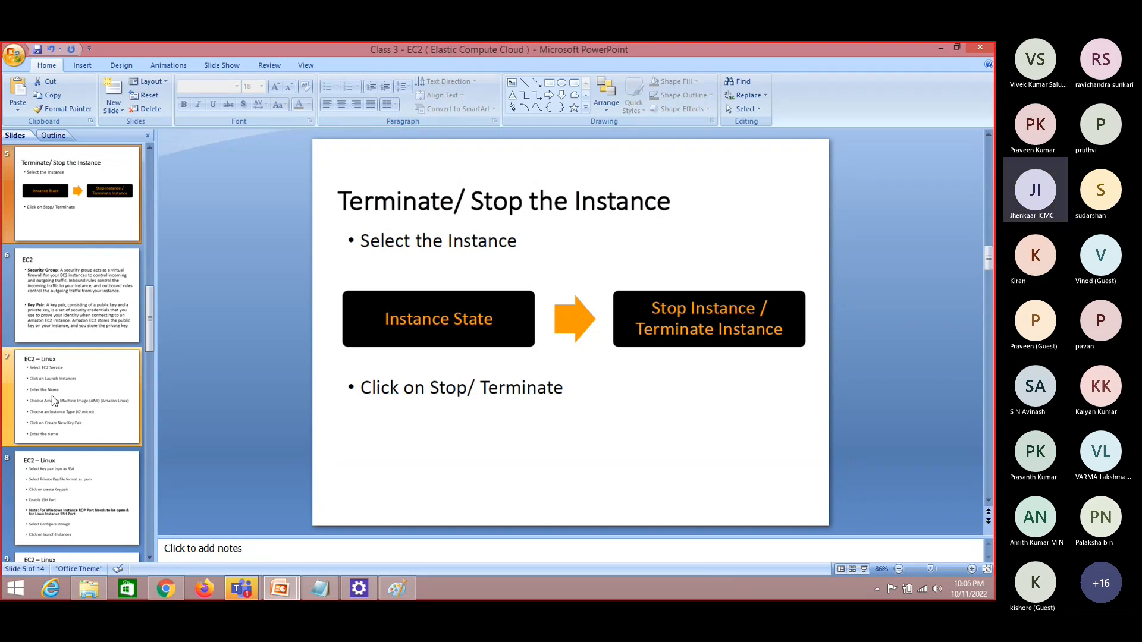
key(Down)
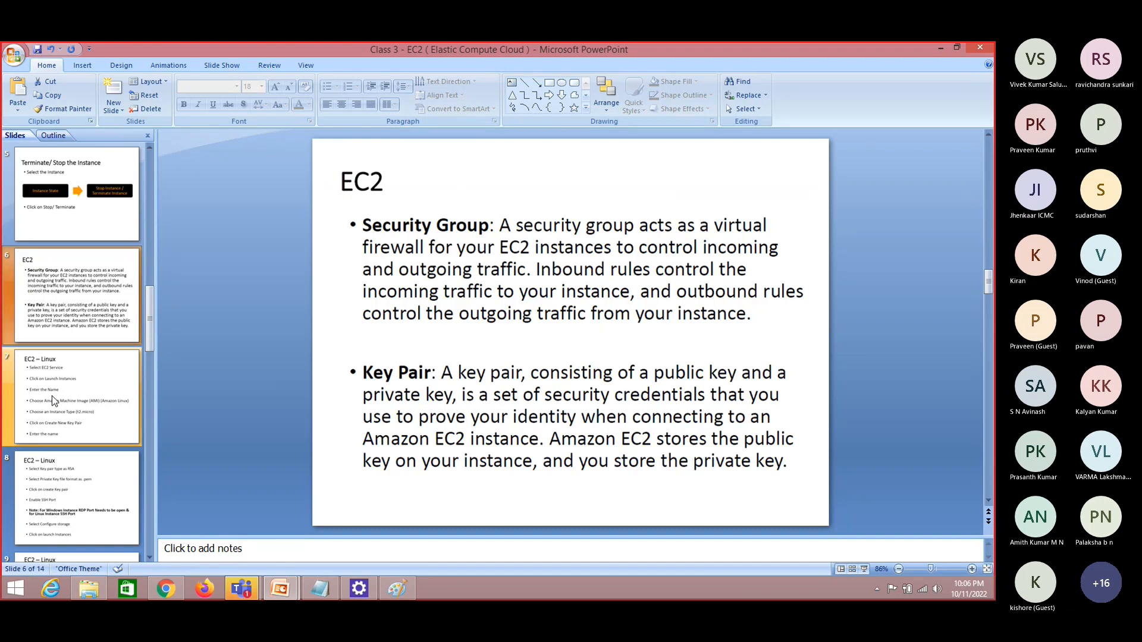
key(Down)
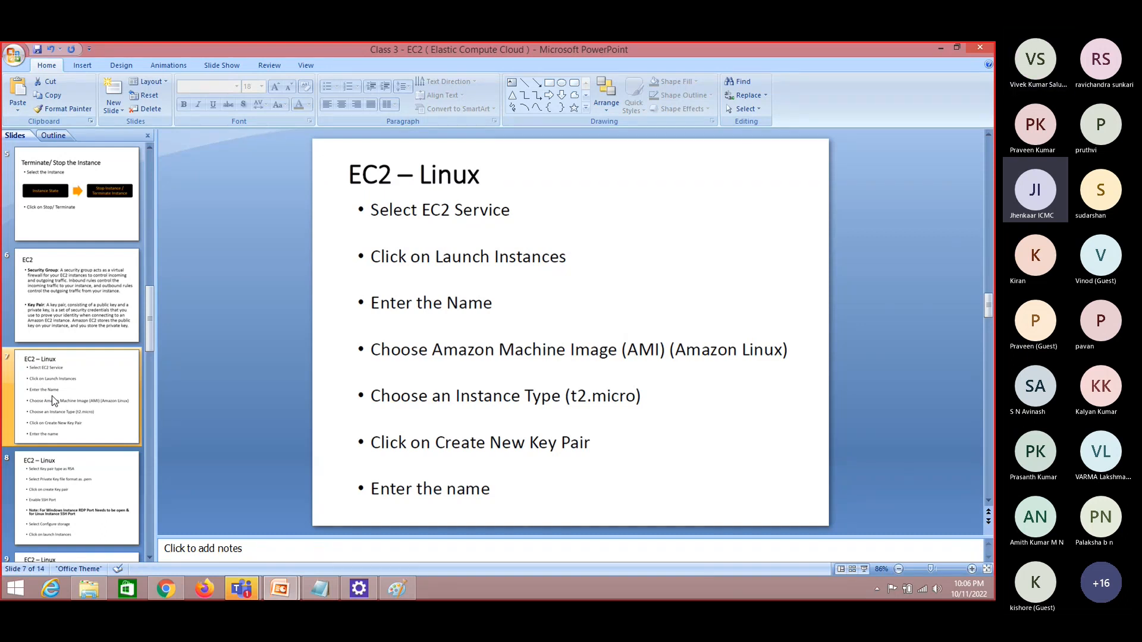
Return to Chrome, leave the launch form for the Instances list, and refresh the list
key(alt+Tab)
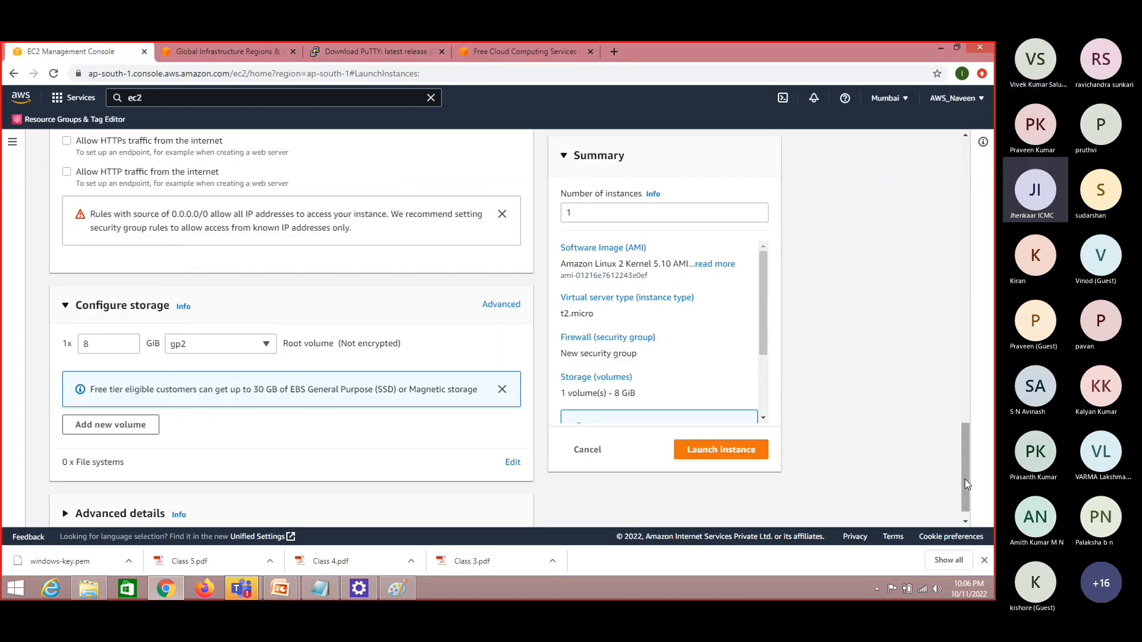
drag(965, 483, 948, 187)
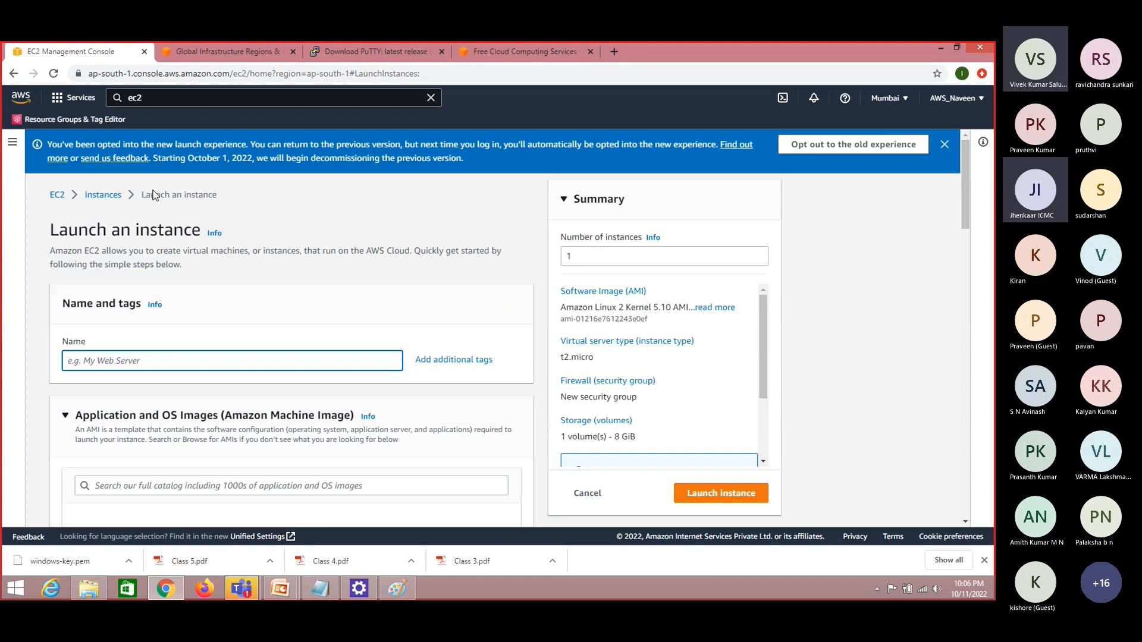
click(105, 197)
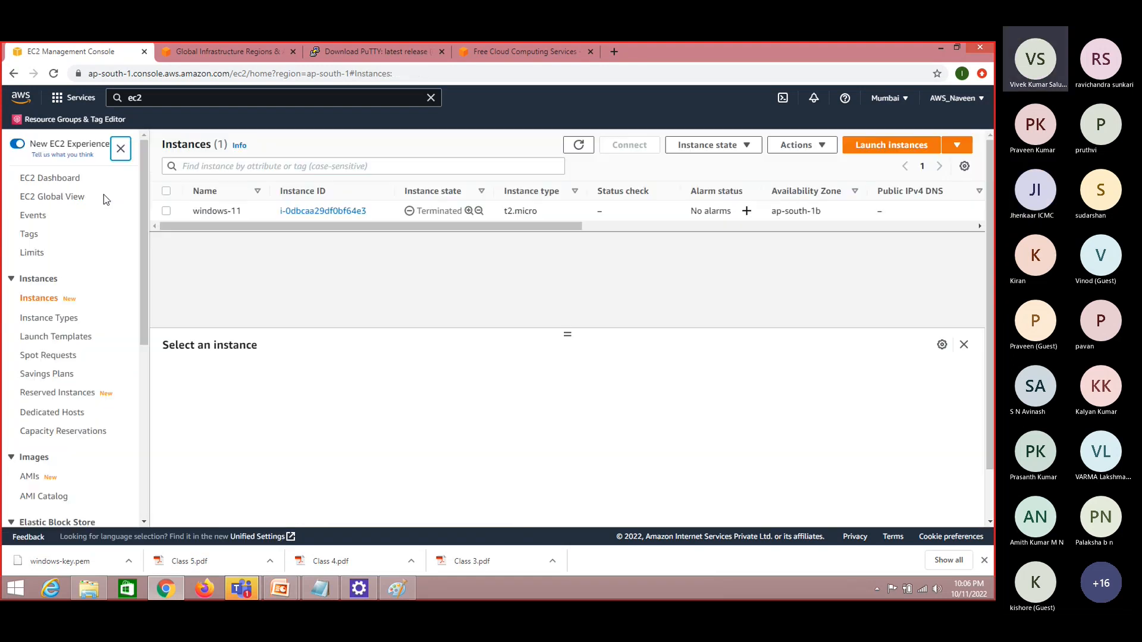
click(580, 147)
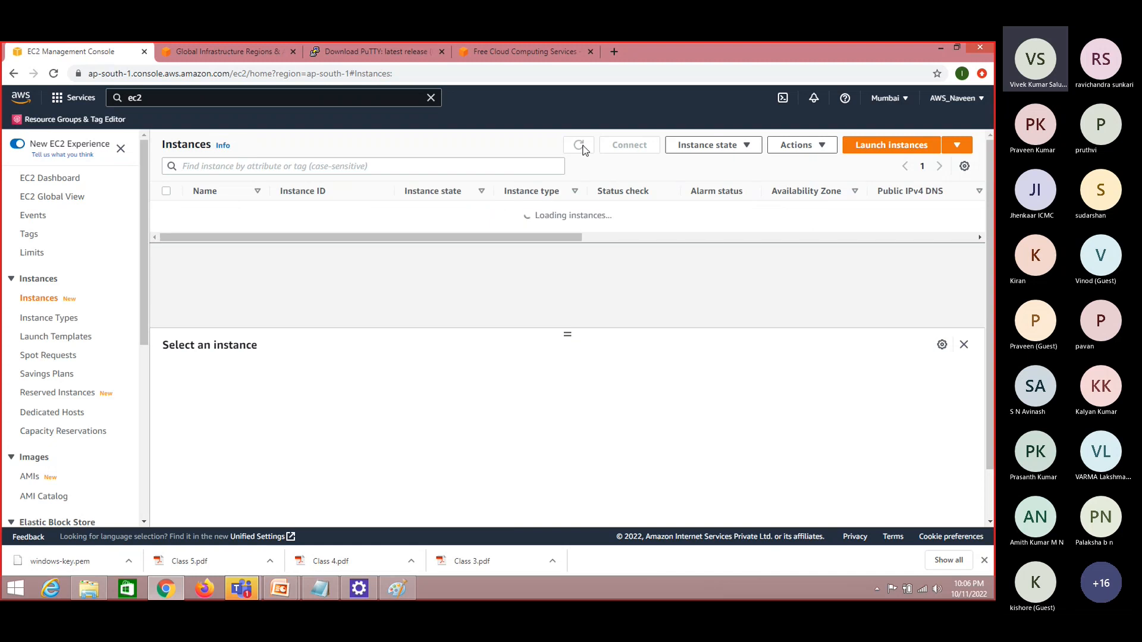
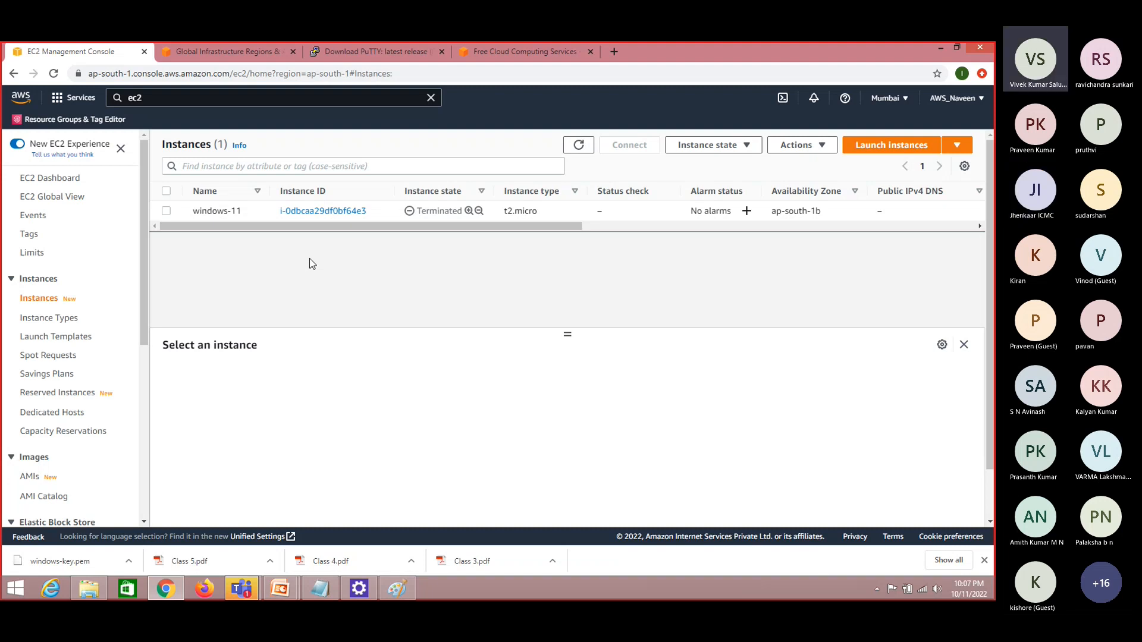
Refresh the Instances list, then open the Elastic Block Store Volumes list and refresh it to check for remaining volumes
click(578, 145)
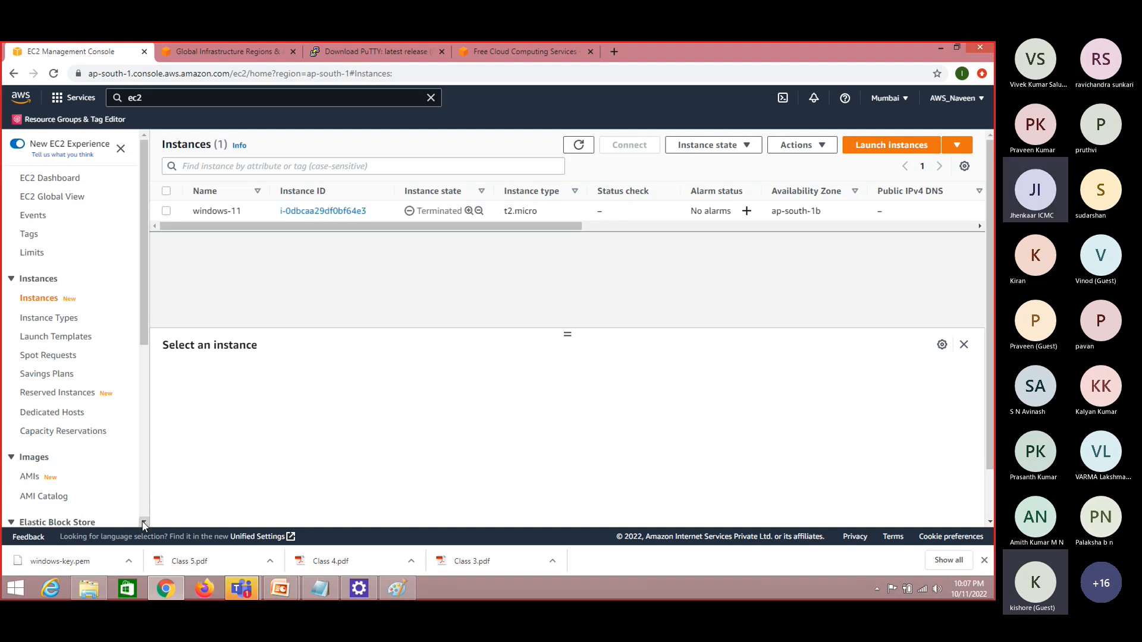
scroll(143, 526, down, 3)
click(33, 469)
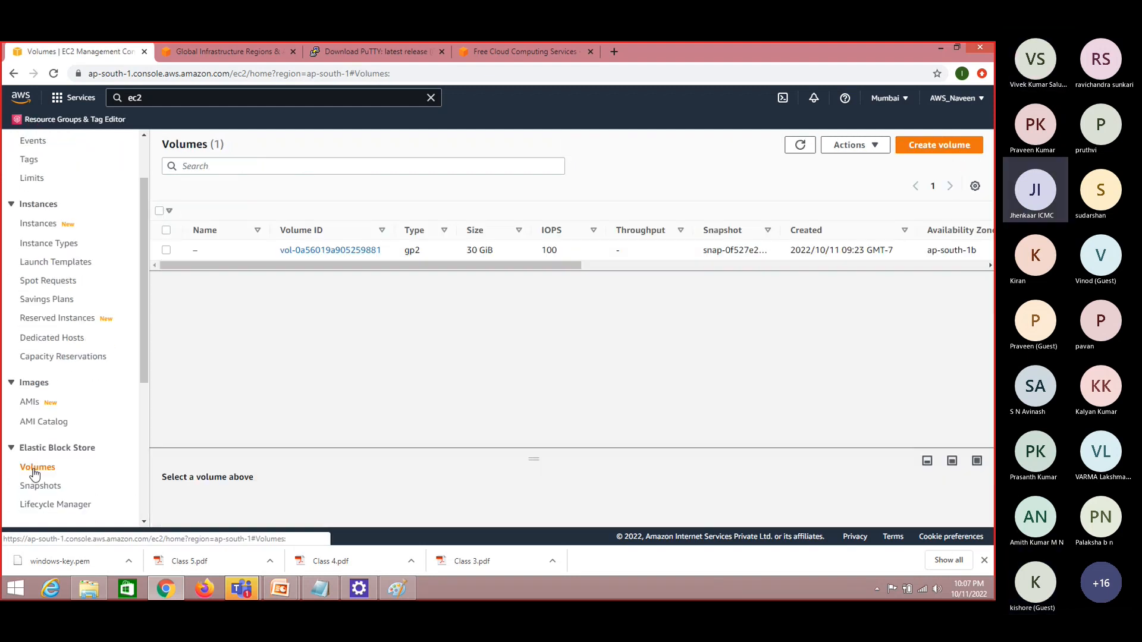
click(801, 146)
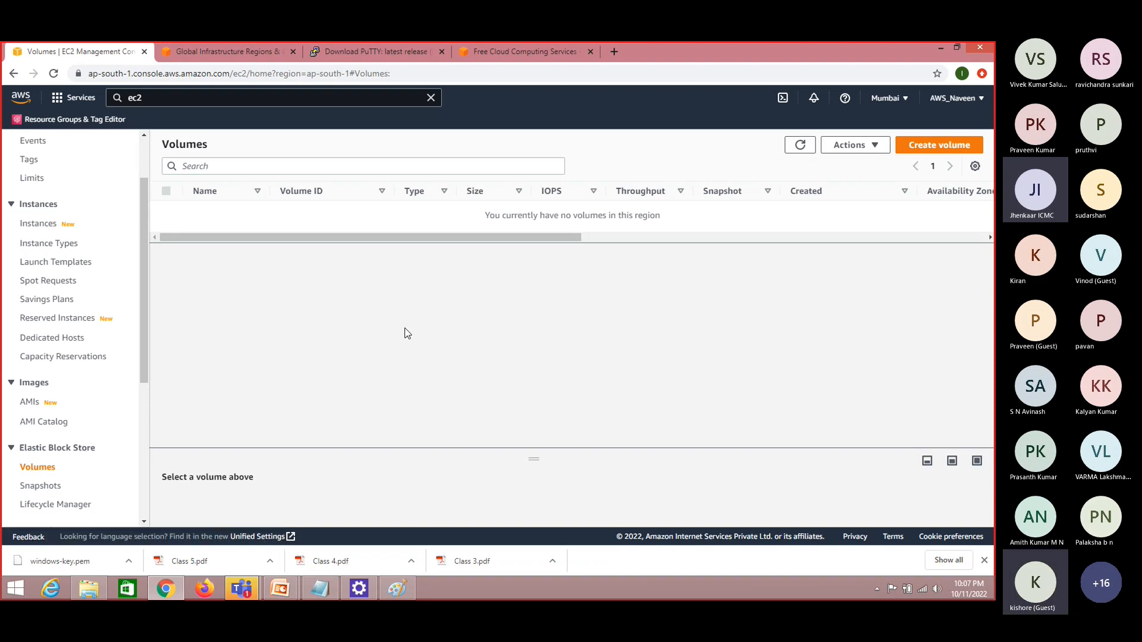
Return to the Instances list, select the terminated windows-11 instance to view its details, and refresh the list
click(49, 229)
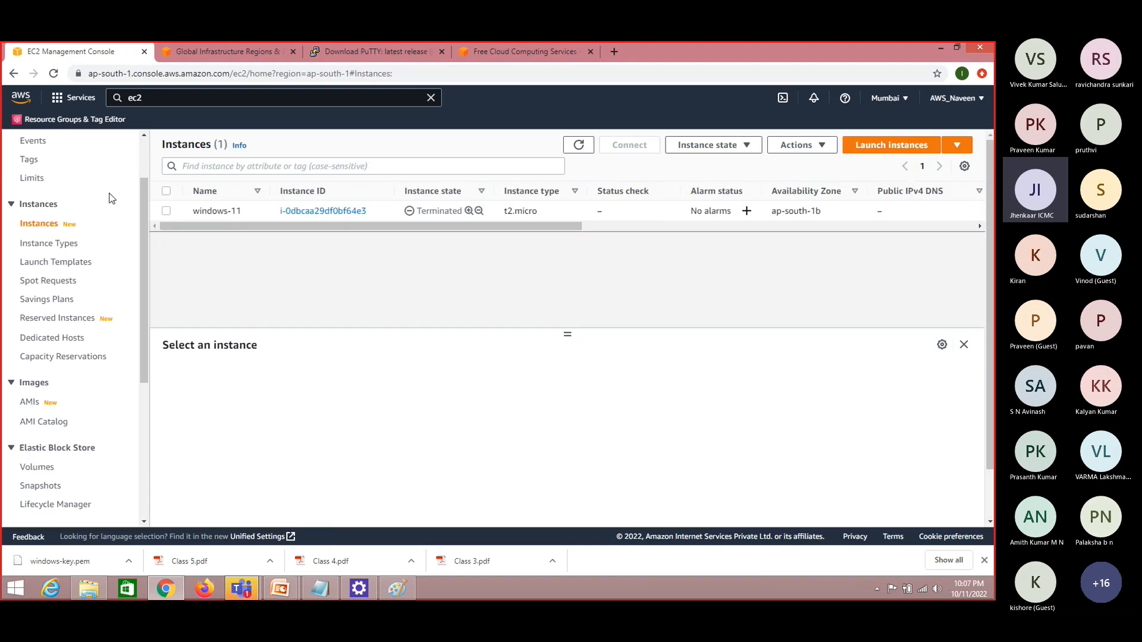
click(167, 211)
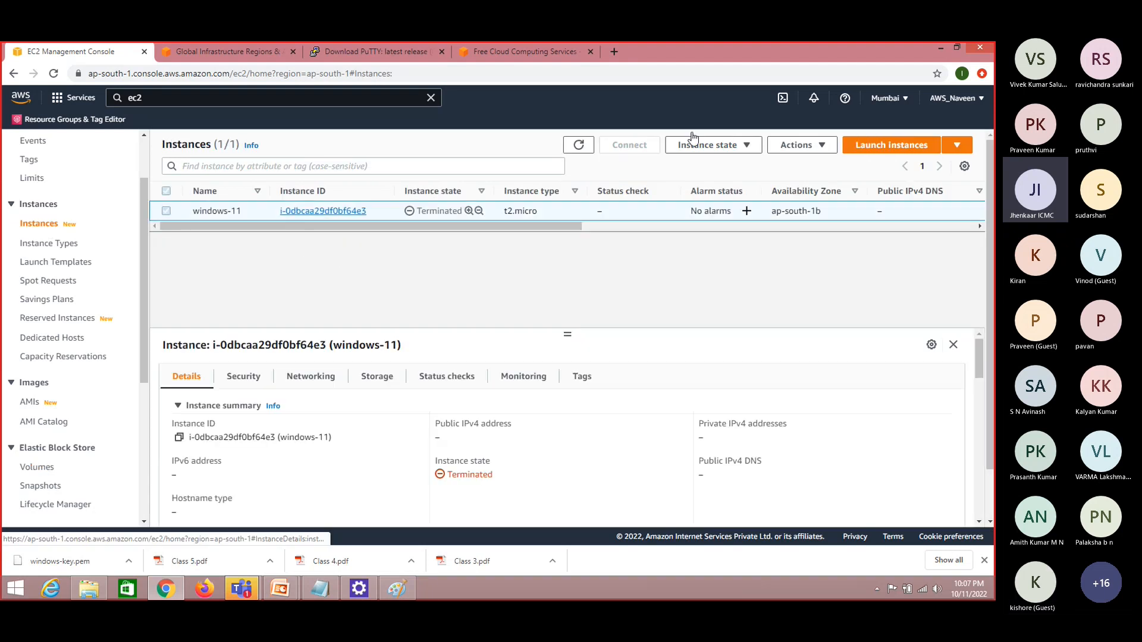
click(583, 146)
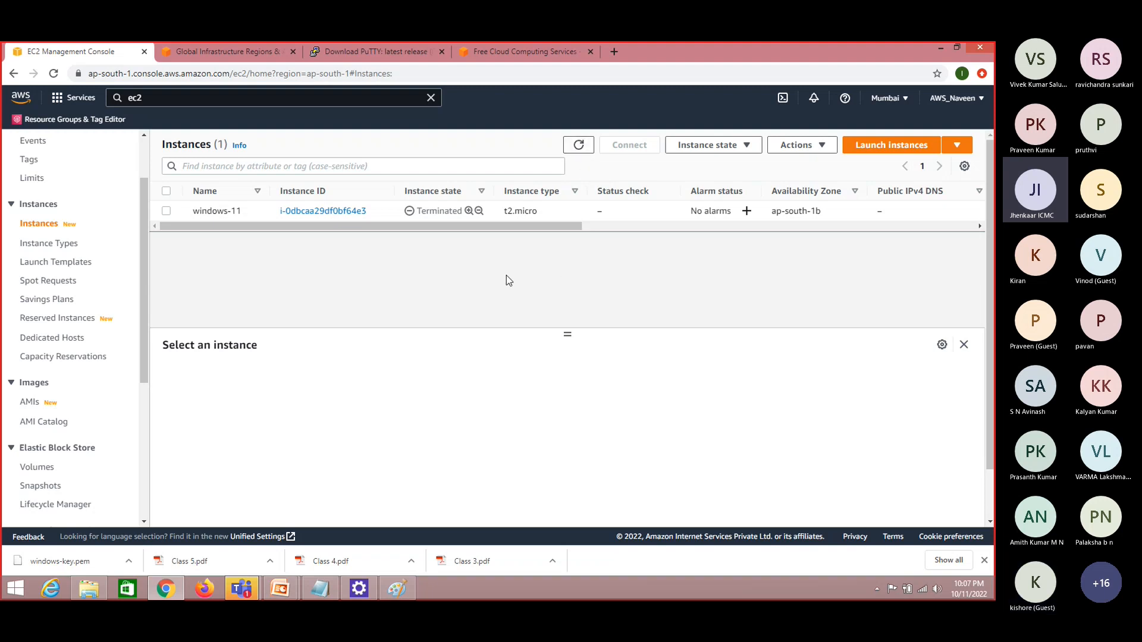
Start launching a new EC2 instance and name it linux-11
click(915, 149)
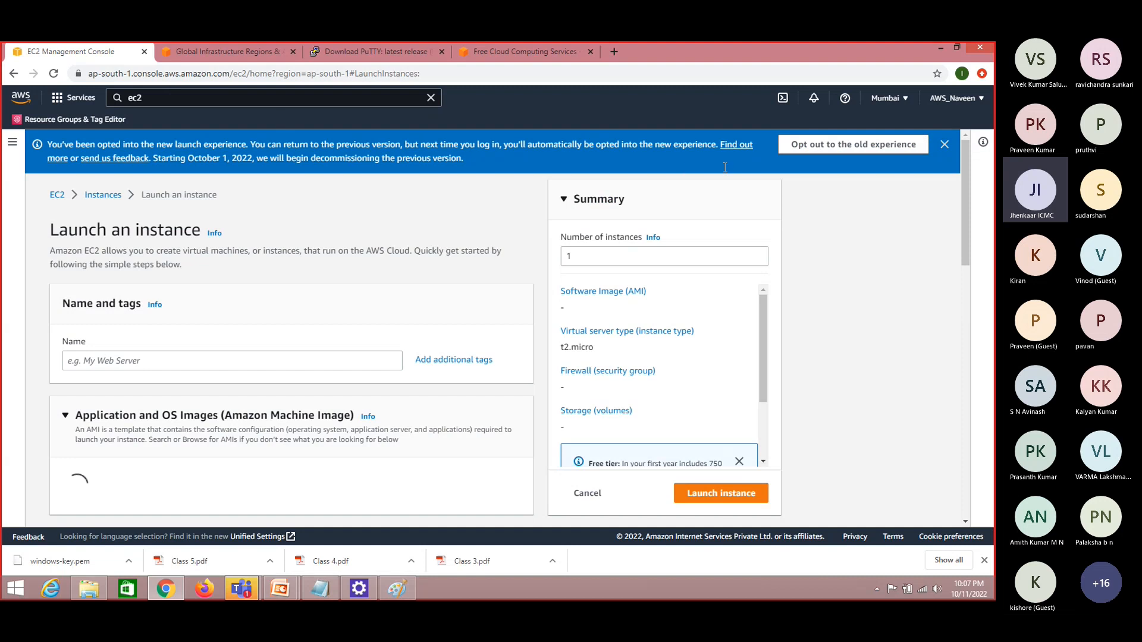
click(964, 237)
drag(964, 244, 960, 173)
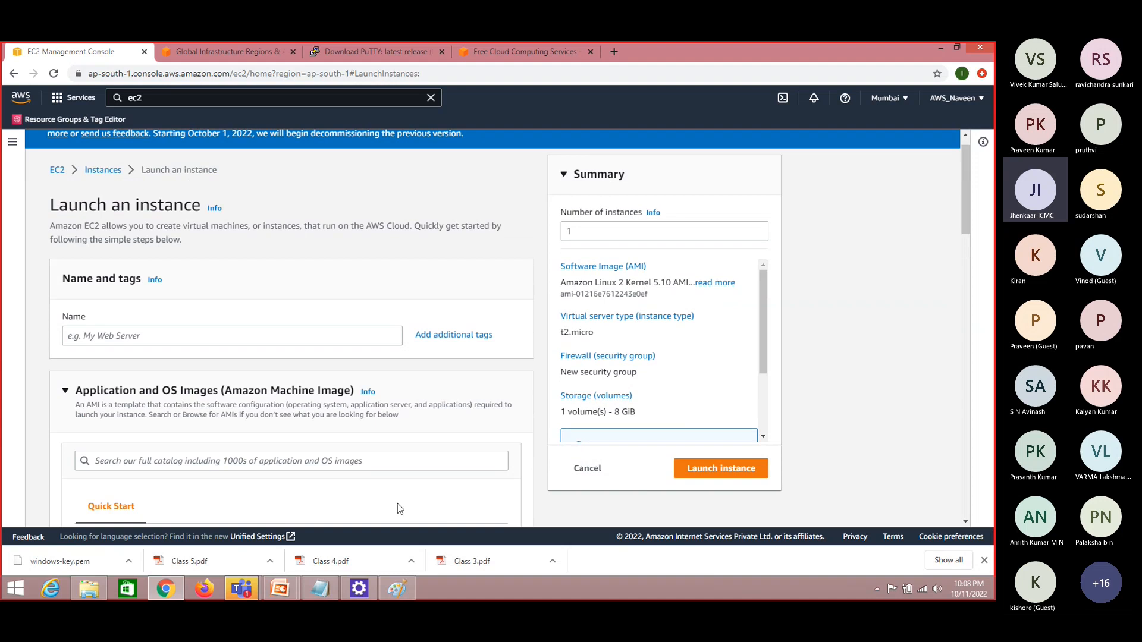
click(192, 333)
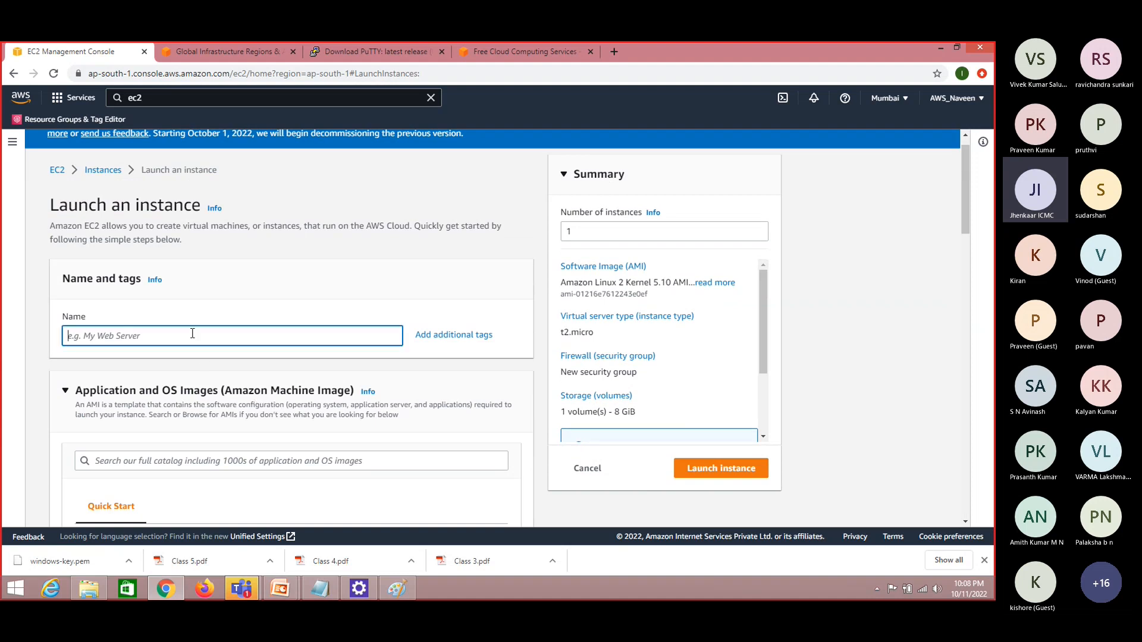
text(linu)
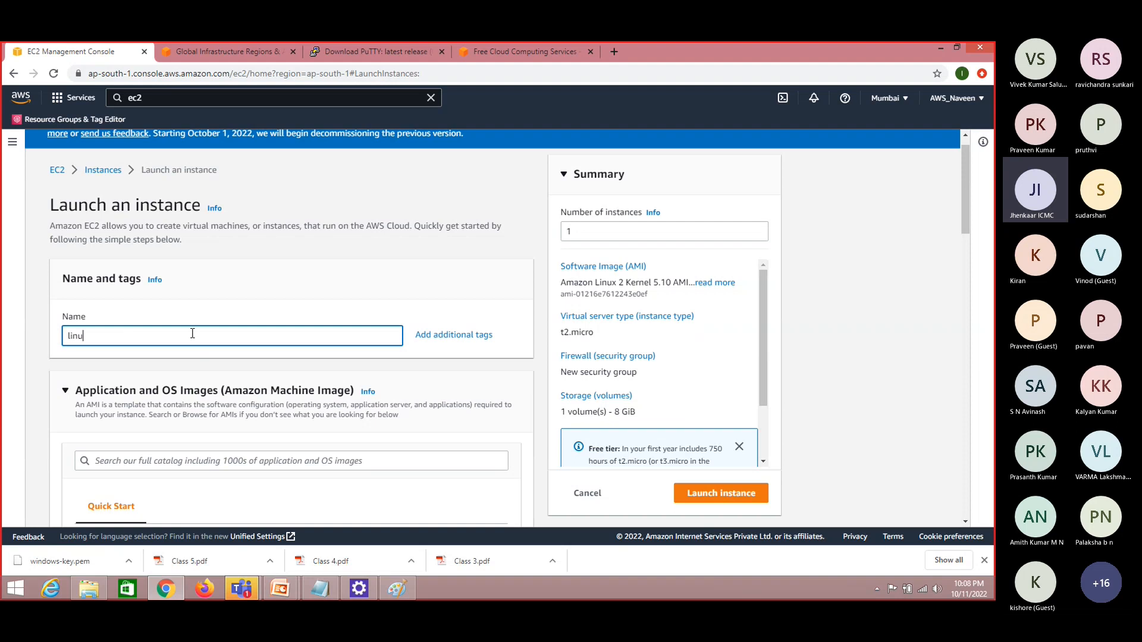
text(x-11)
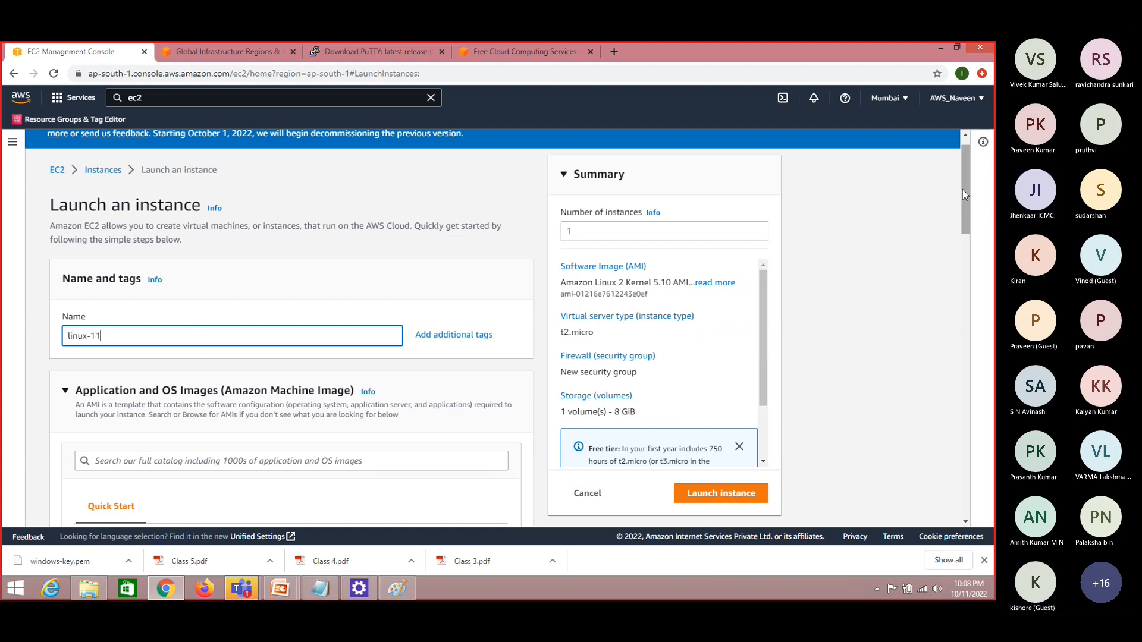
Browse more AMIs and select the 64-bit (x86) Amazon Linux 2 AMI (HVM) - Kernel 5.10, SSD Volume Type
drag(966, 197, 968, 237)
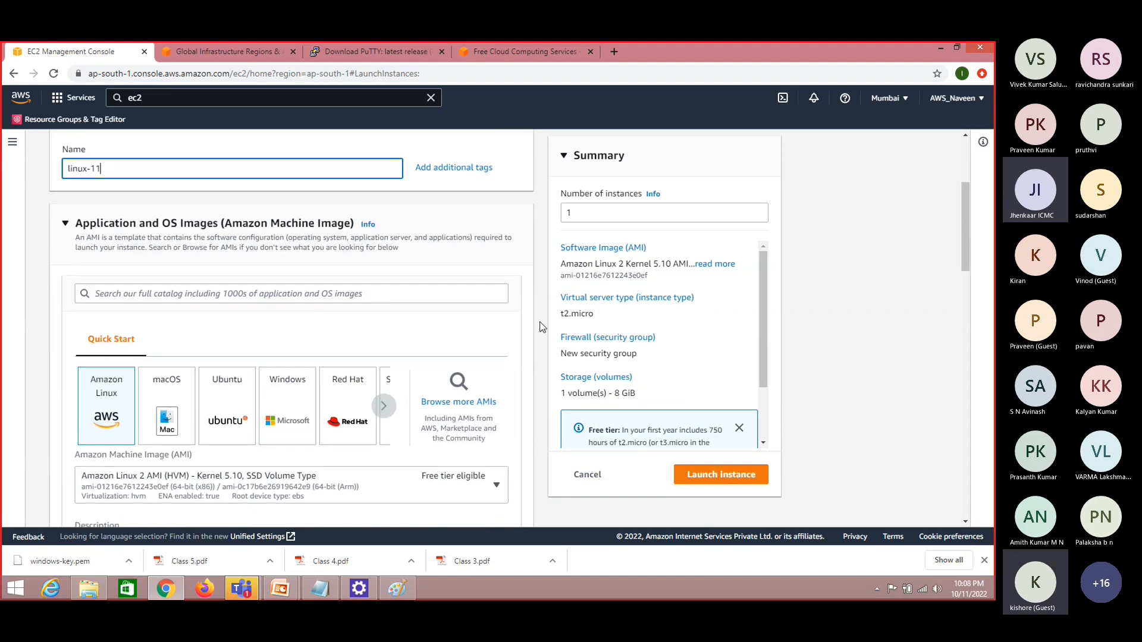
click(457, 382)
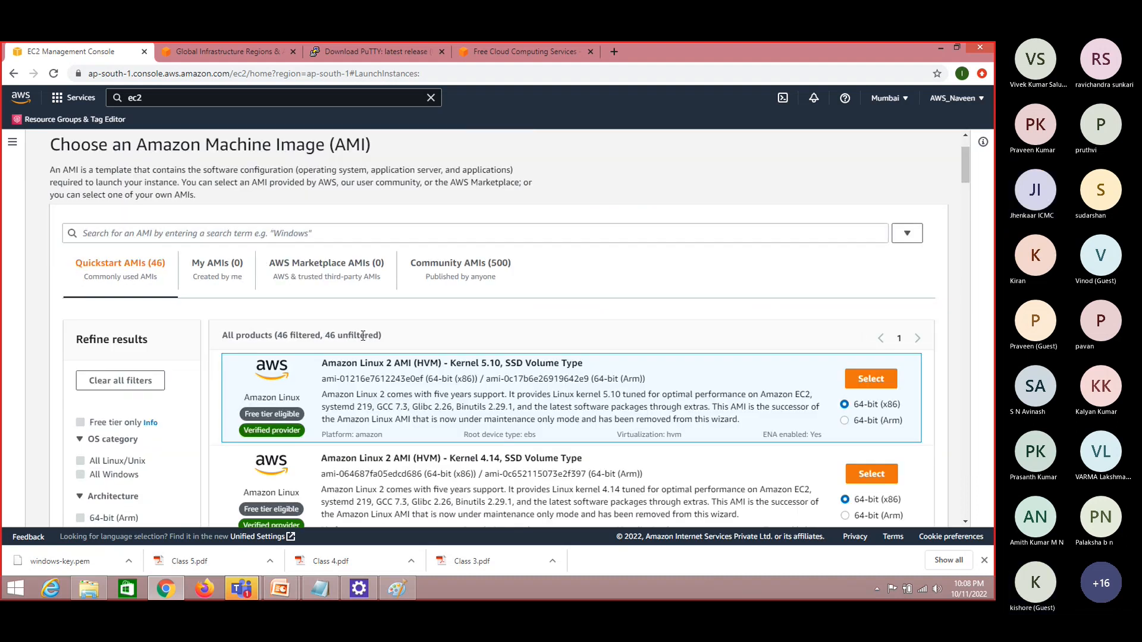
scroll(363, 336, down, 1)
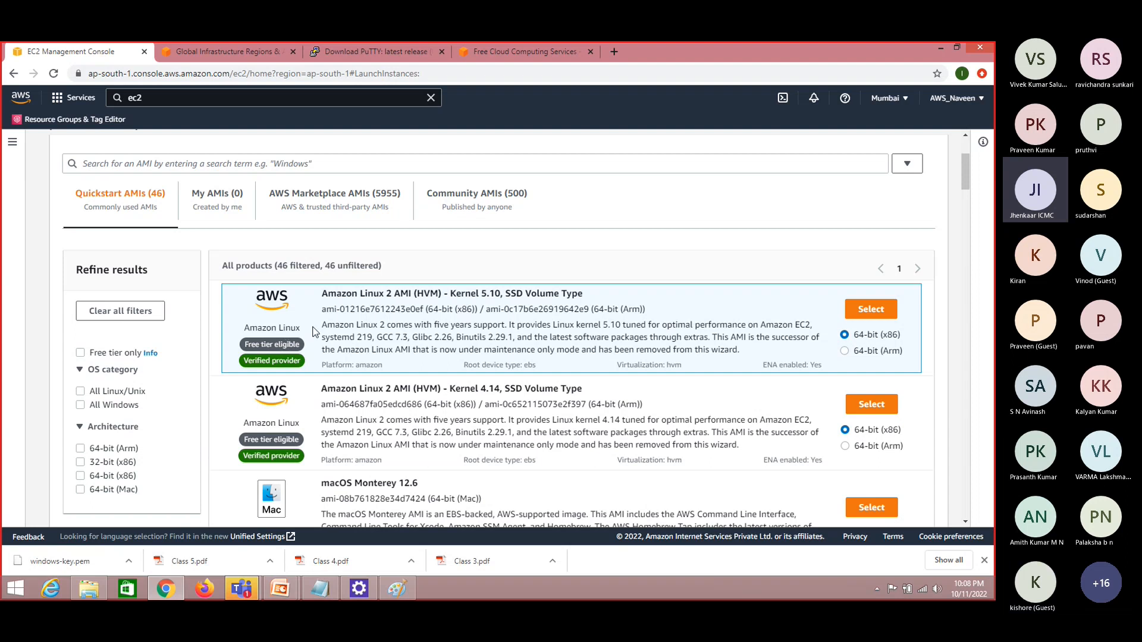
click(871, 309)
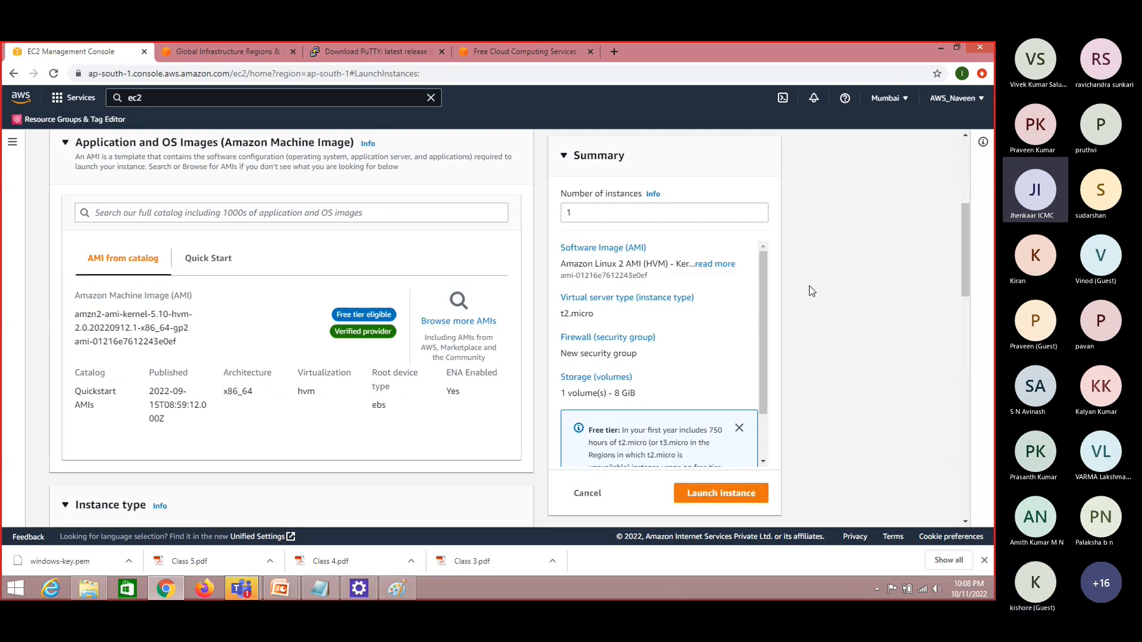
Examine the available instance types and their pricing, leaving t2.micro selected
drag(965, 257, 969, 302)
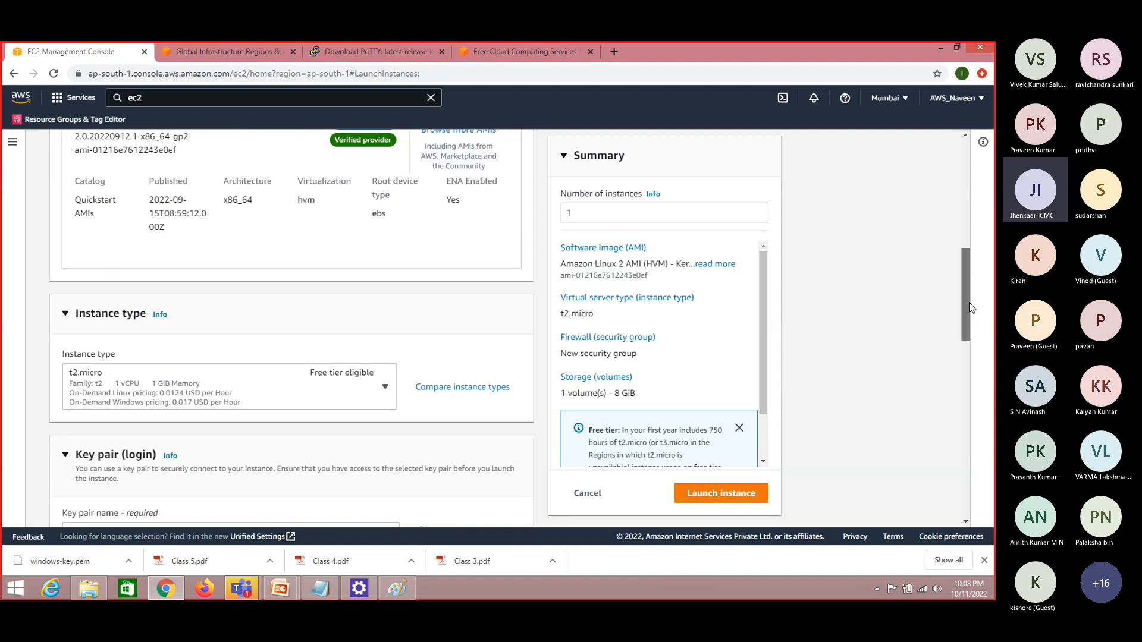
click(384, 390)
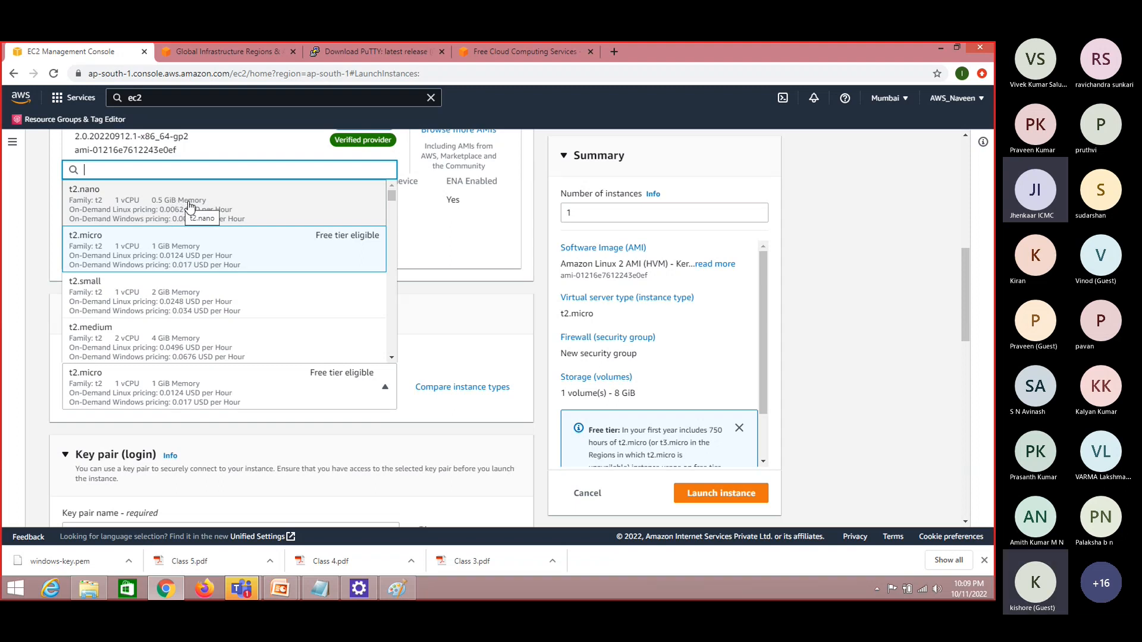
click(37, 341)
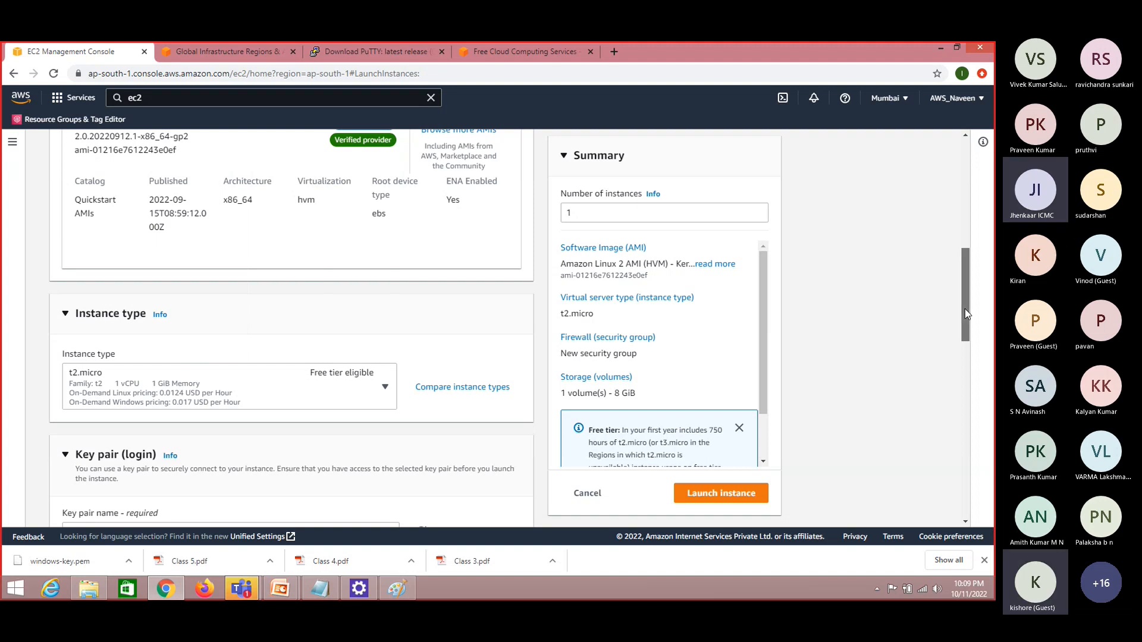
Examine the existing key pairs offered for the Mumbai region without selecting one
drag(965, 313, 967, 358)
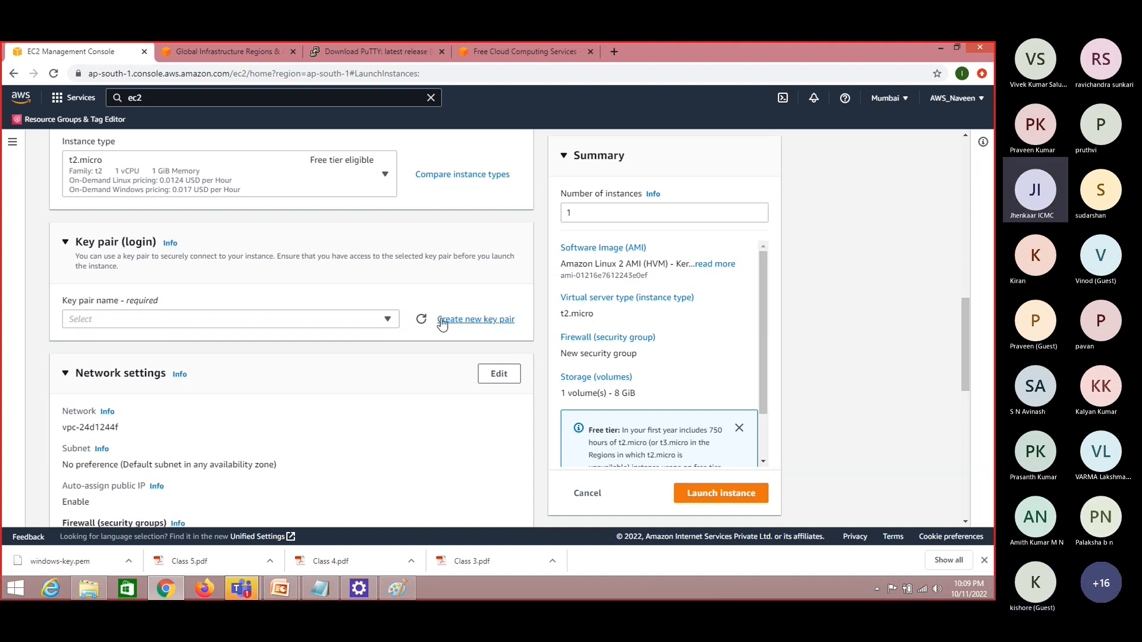
click(390, 321)
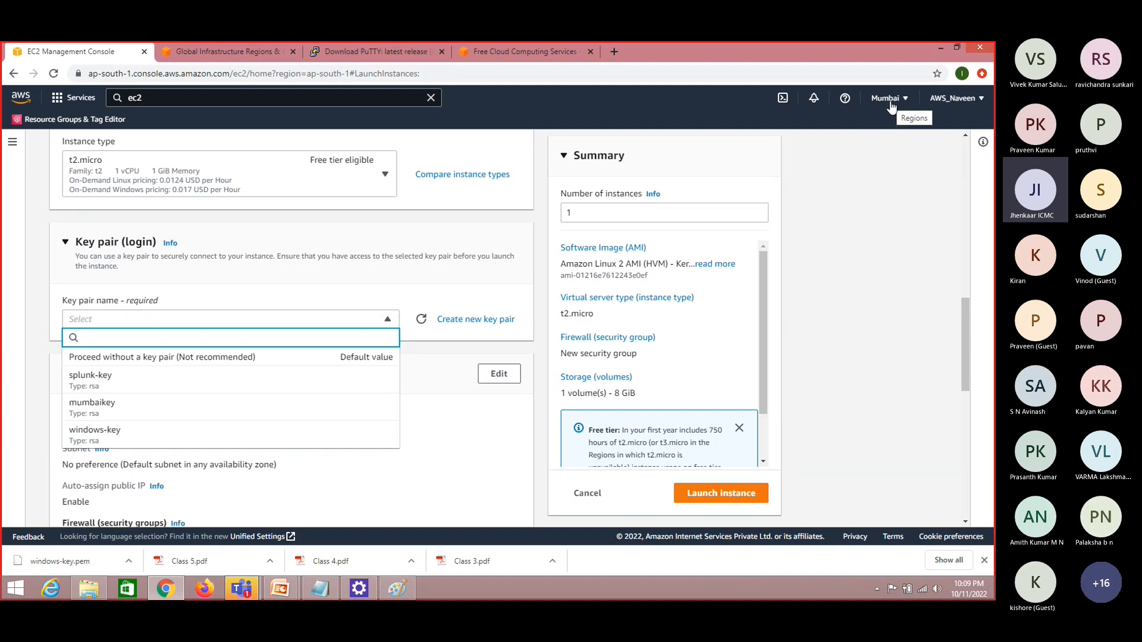
click(872, 201)
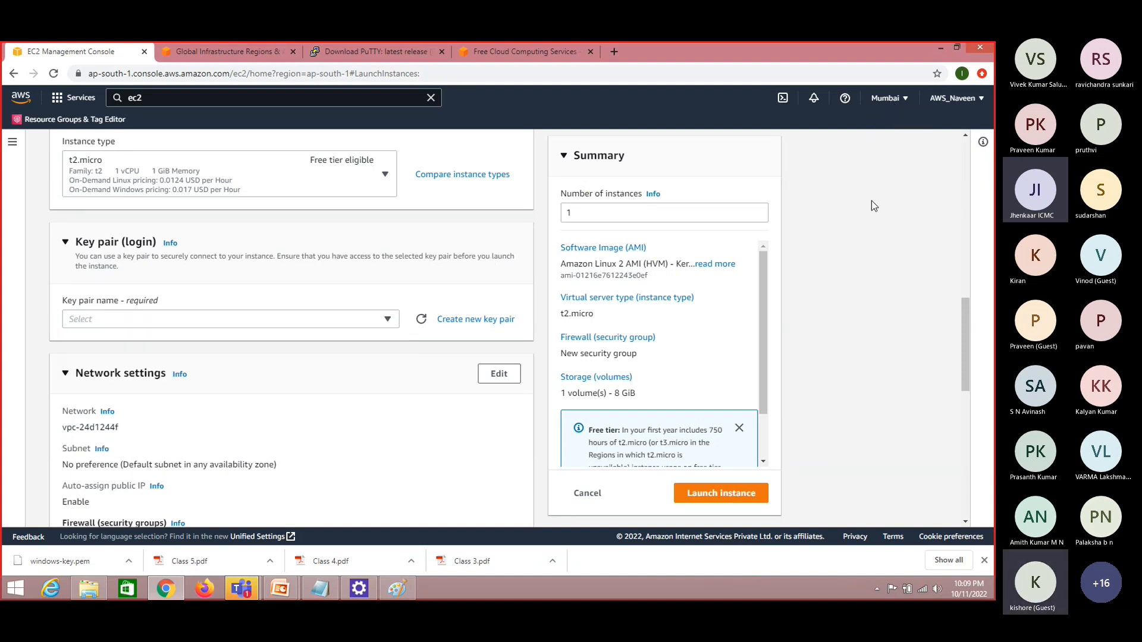
click(387, 319)
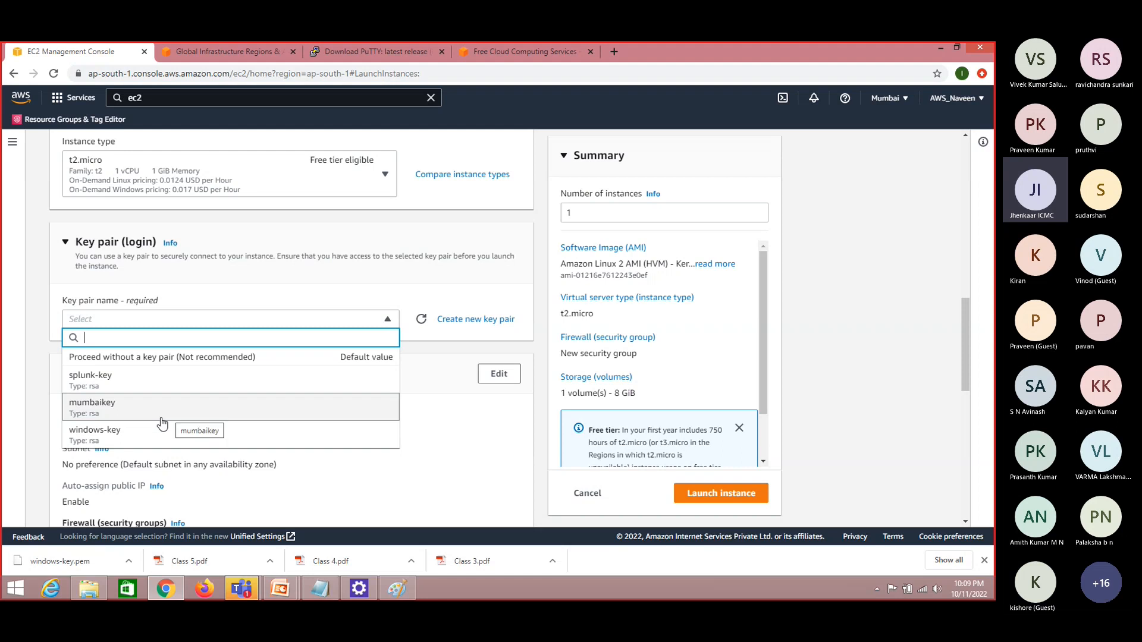
click(842, 269)
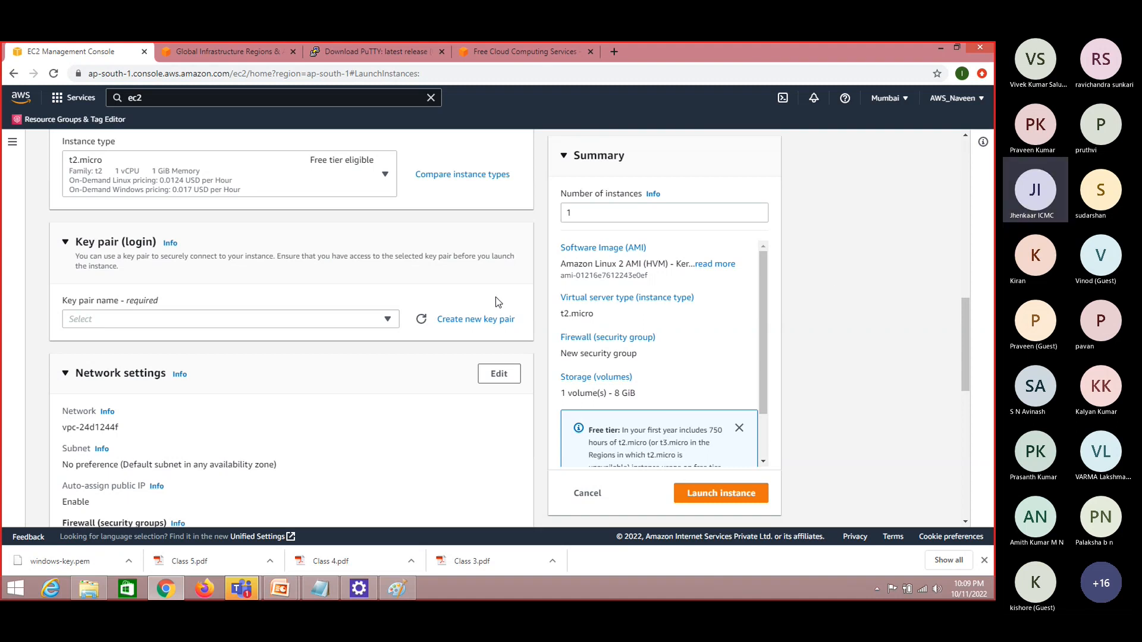
Create a new key pair named linux-key with type RSA and the .pem private key file format
click(474, 320)
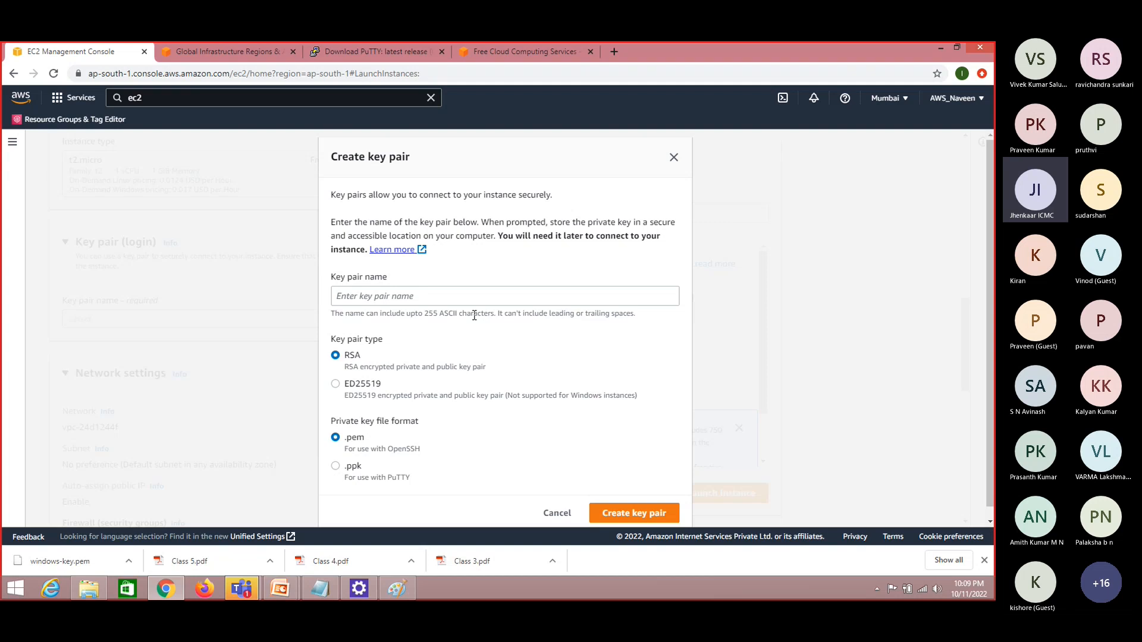
click(442, 301)
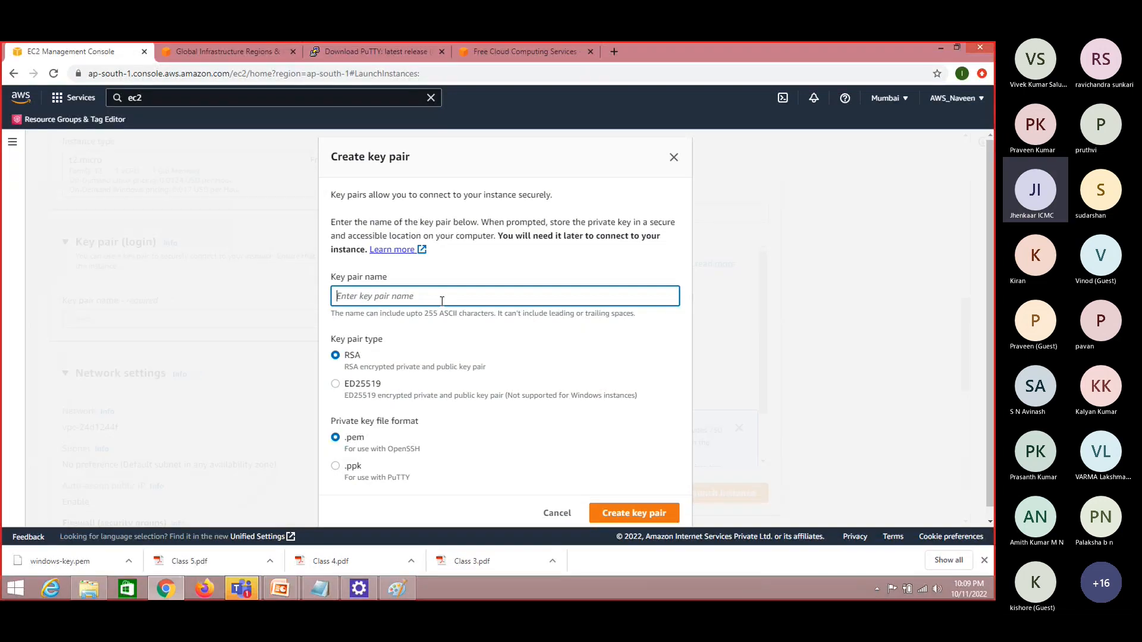
text(linux-key)
click(337, 440)
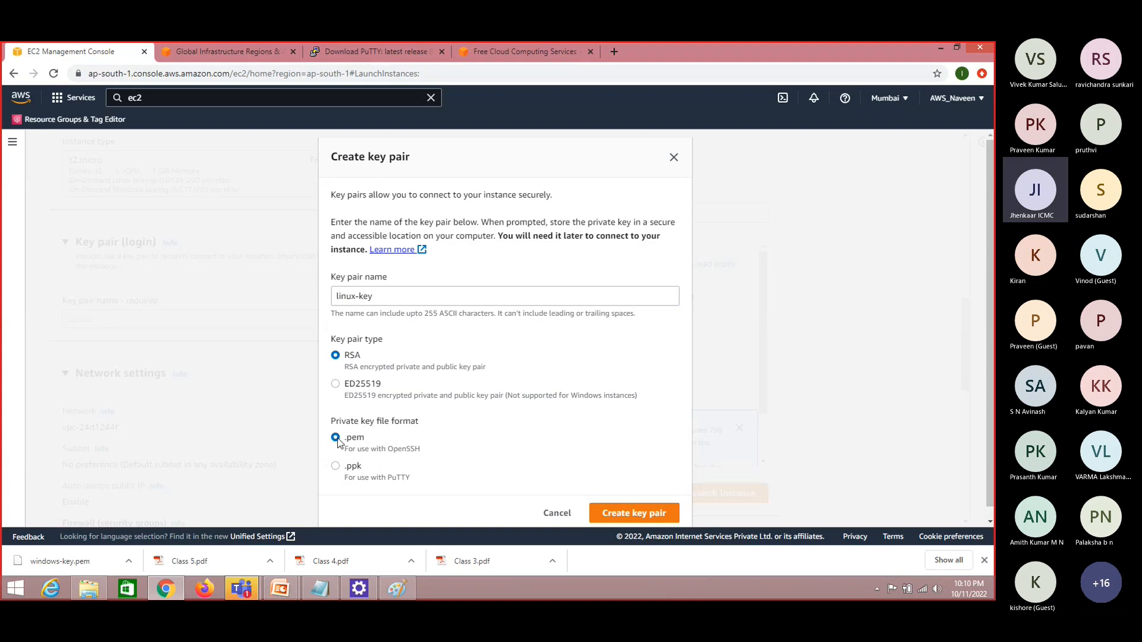
click(336, 468)
click(336, 439)
click(640, 515)
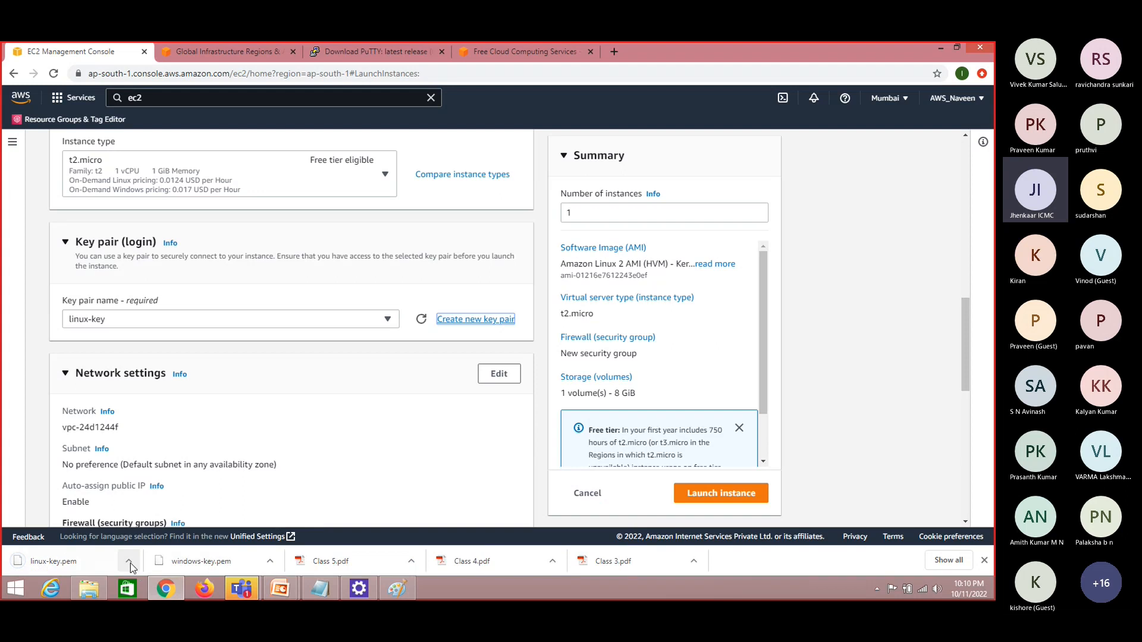
Show the downloaded linux-key.pem in File Explorer, open the aws keys folder on New Volume (E:), and return to Chrome
click(129, 562)
click(170, 520)
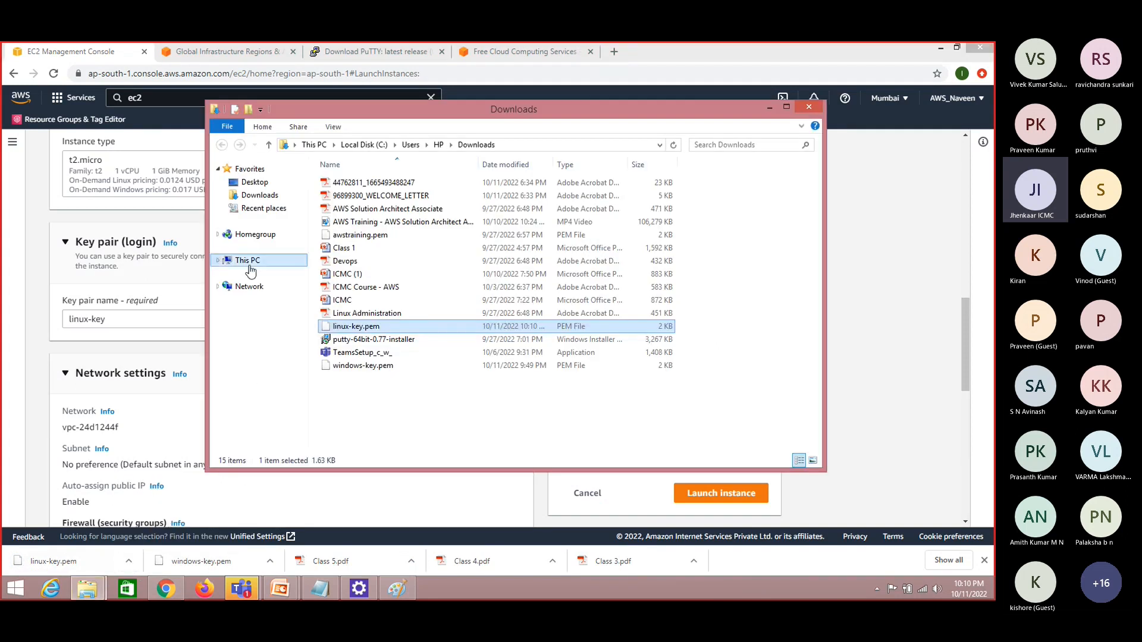
click(264, 260)
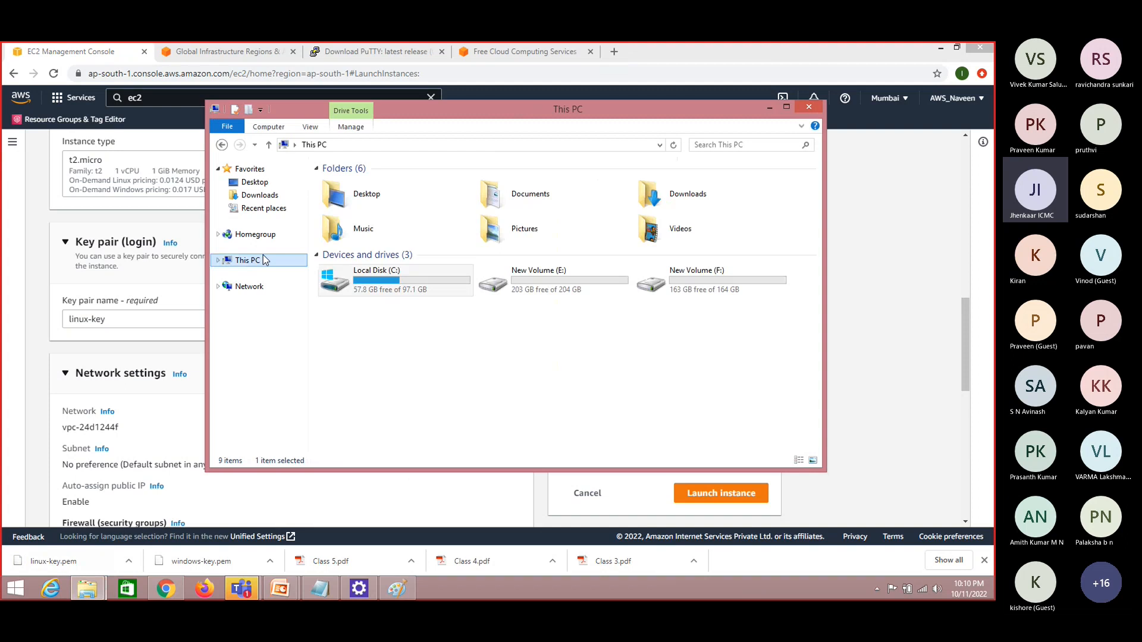
double_click(572, 278)
double_click(357, 197)
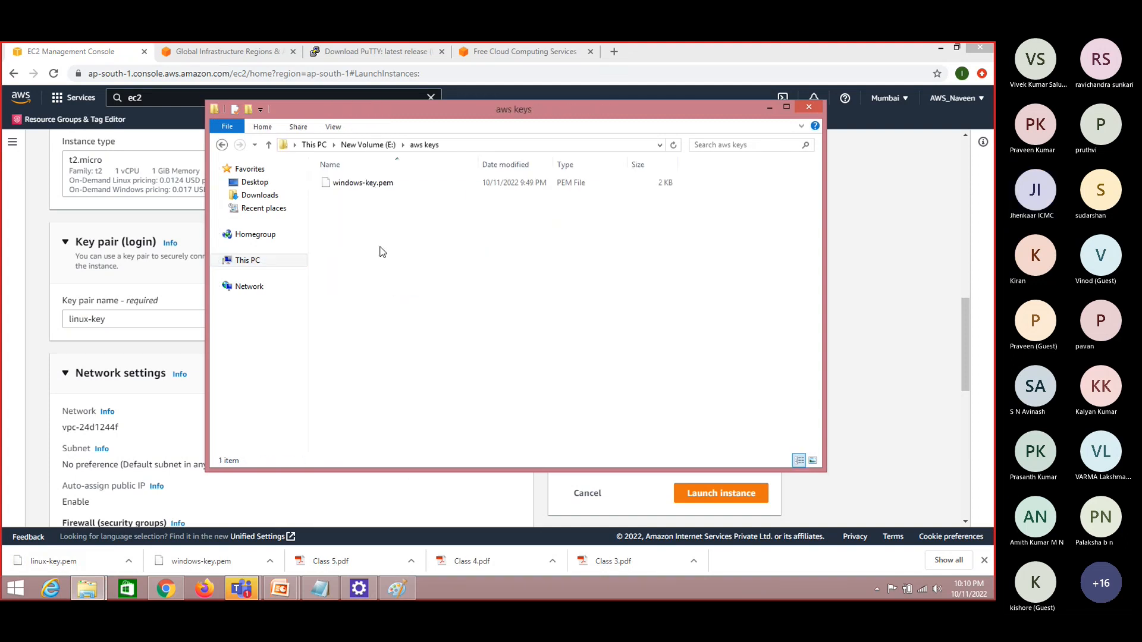
click(923, 263)
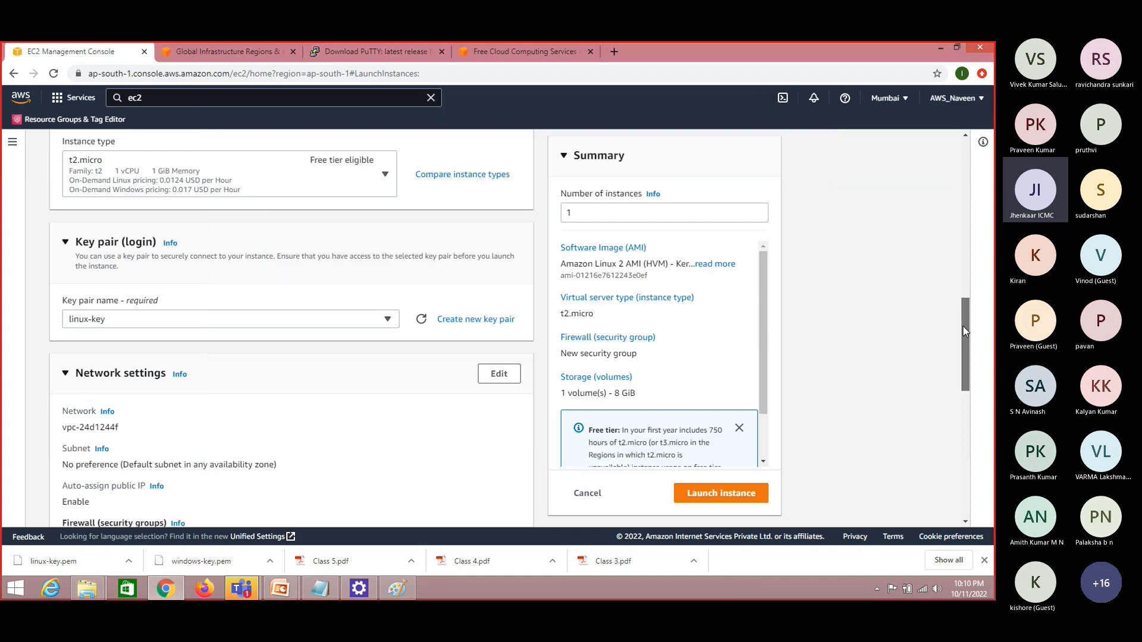
Review the network settings and the source options for SSH traffic, keeping Anywhere (0.0.0.0/0) in the new security group
drag(962, 325, 967, 378)
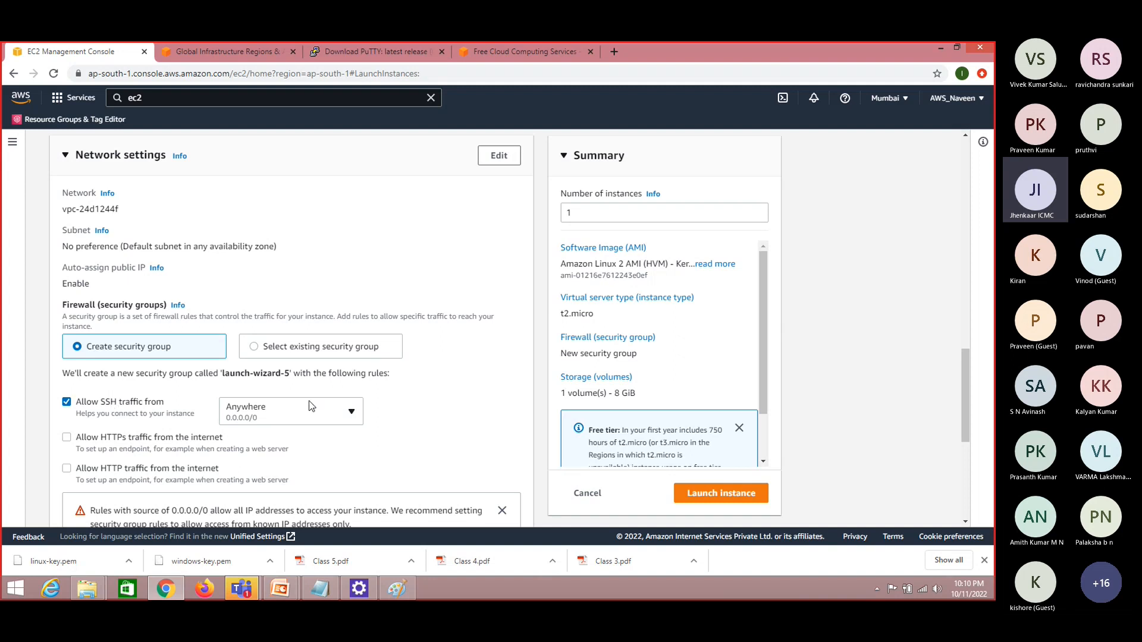
click(351, 417)
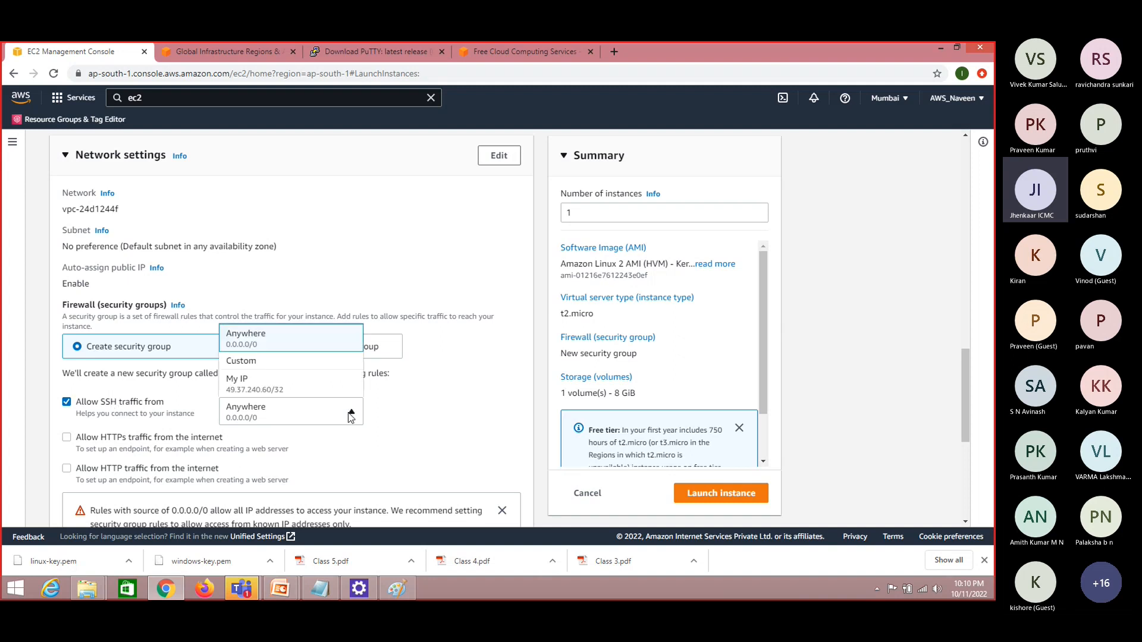
click(412, 414)
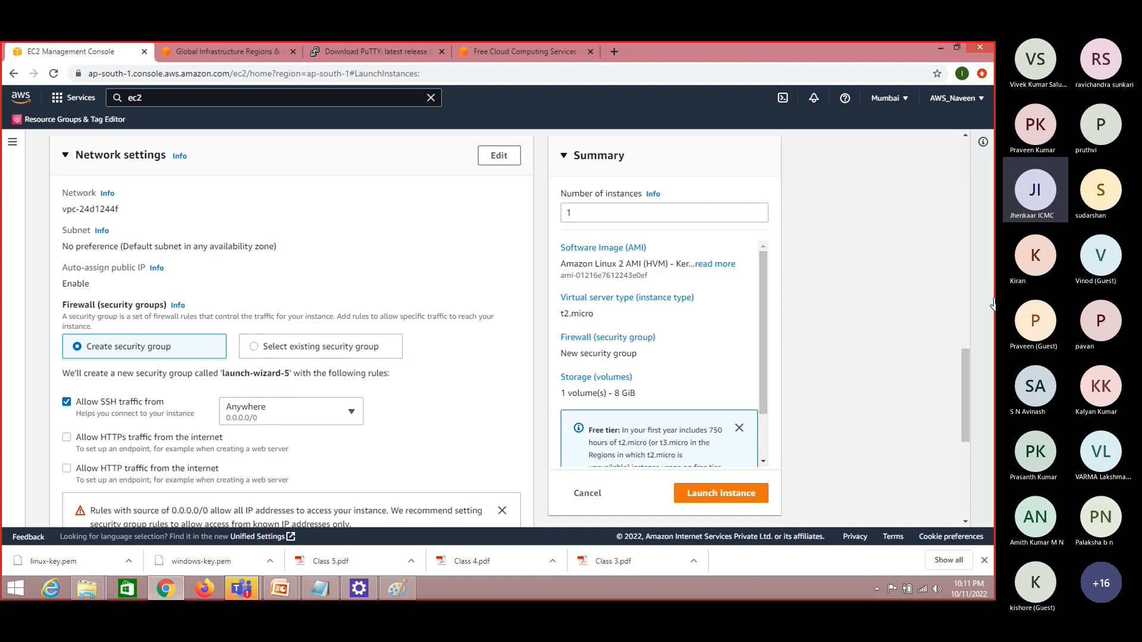
drag(965, 396, 966, 403)
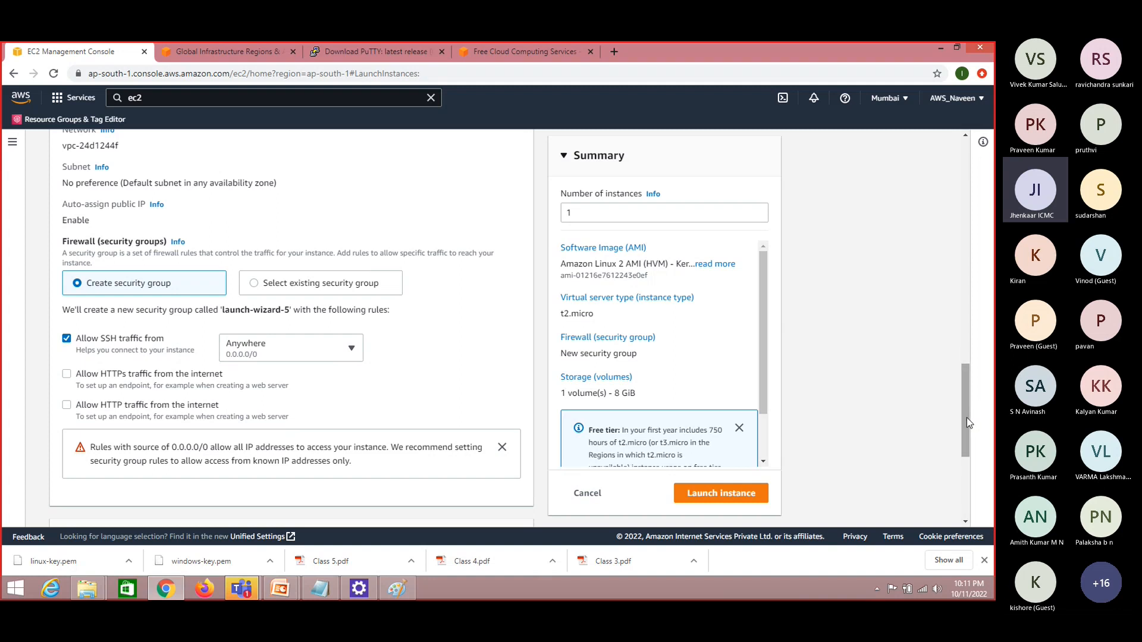
Try a size of 30 GiB for the gp2 root volume in the storage configuration
drag(966, 418, 969, 480)
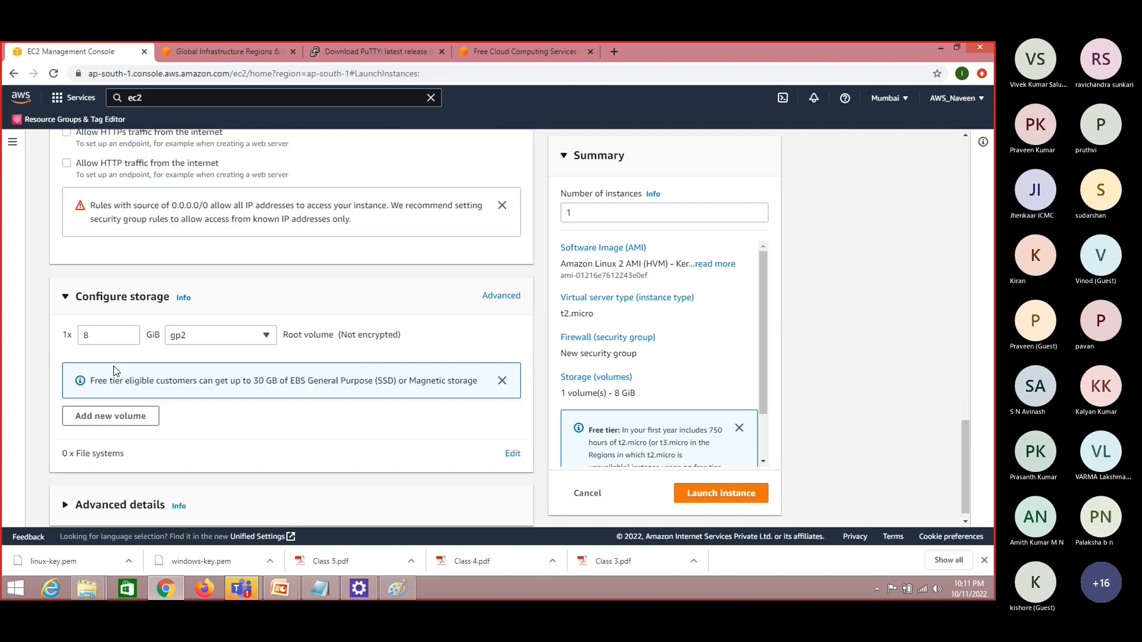
double_click(257, 381)
click(117, 336)
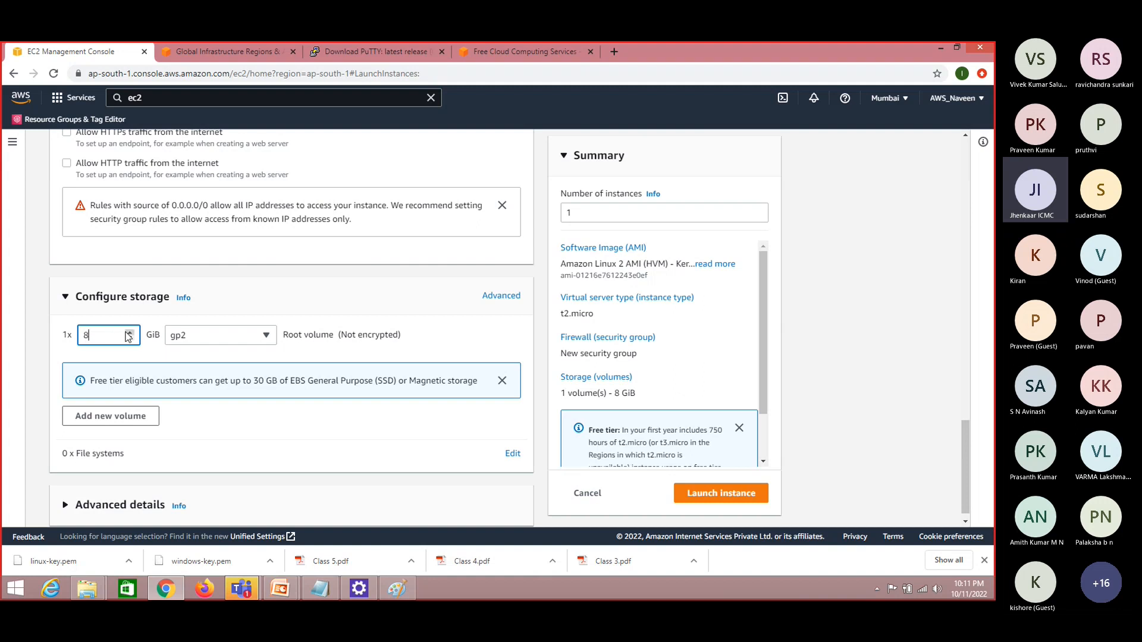
click(64, 357)
drag(98, 337, 2, 339)
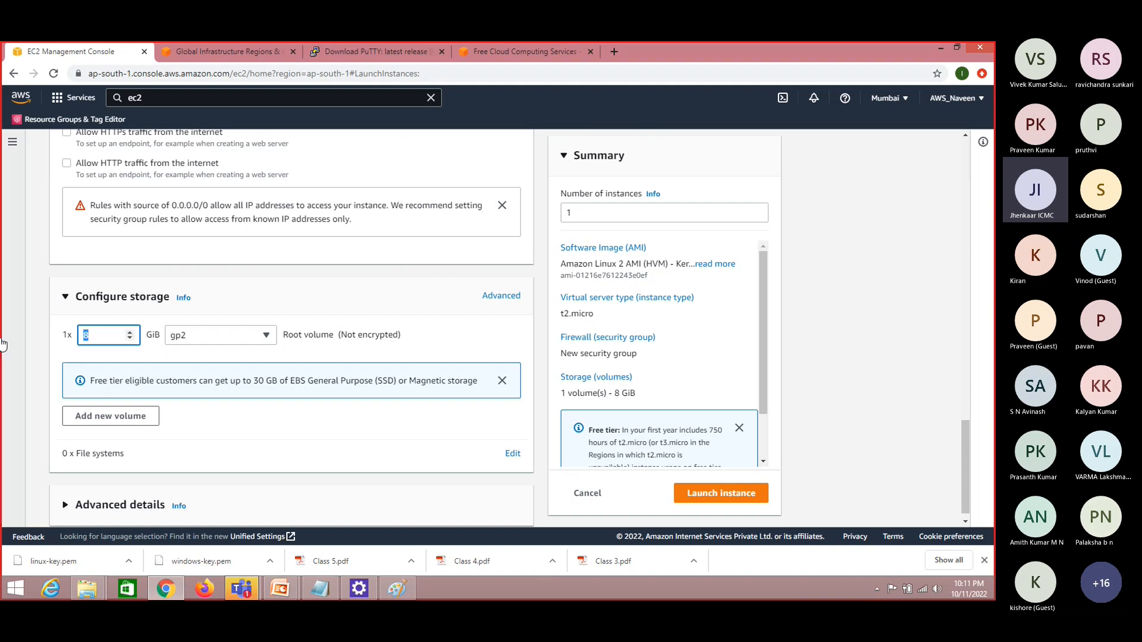
text(2)
text(30)
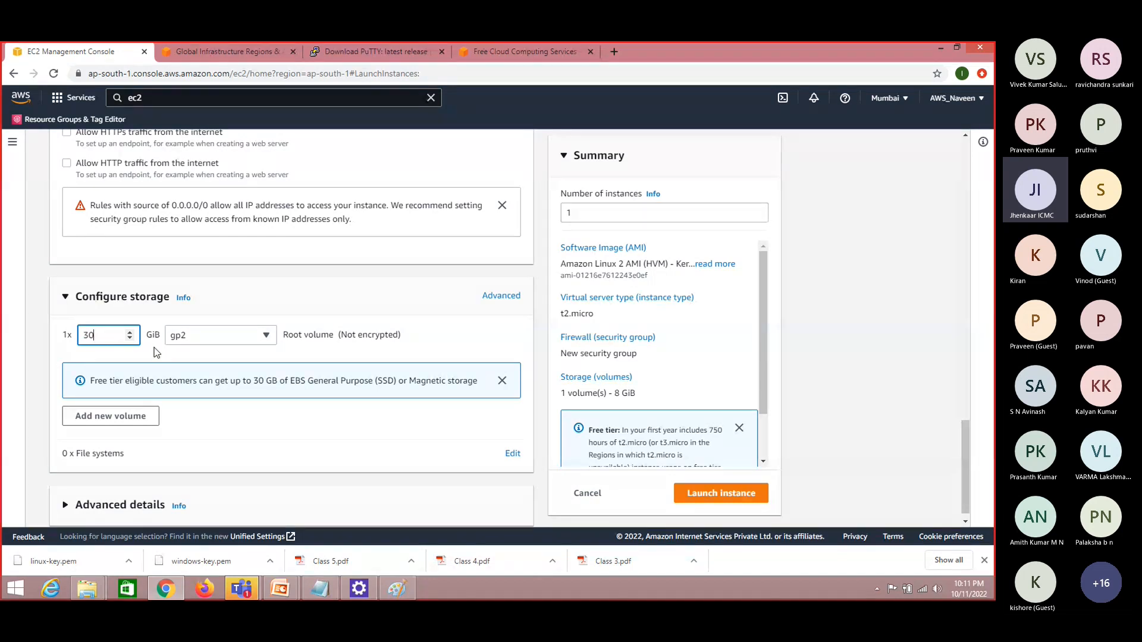
Set the root volume size to 8 GiB and launch the linux-11 instance
key(BackSpace)
key(BackSpace)
text(8)
click(222, 418)
click(739, 498)
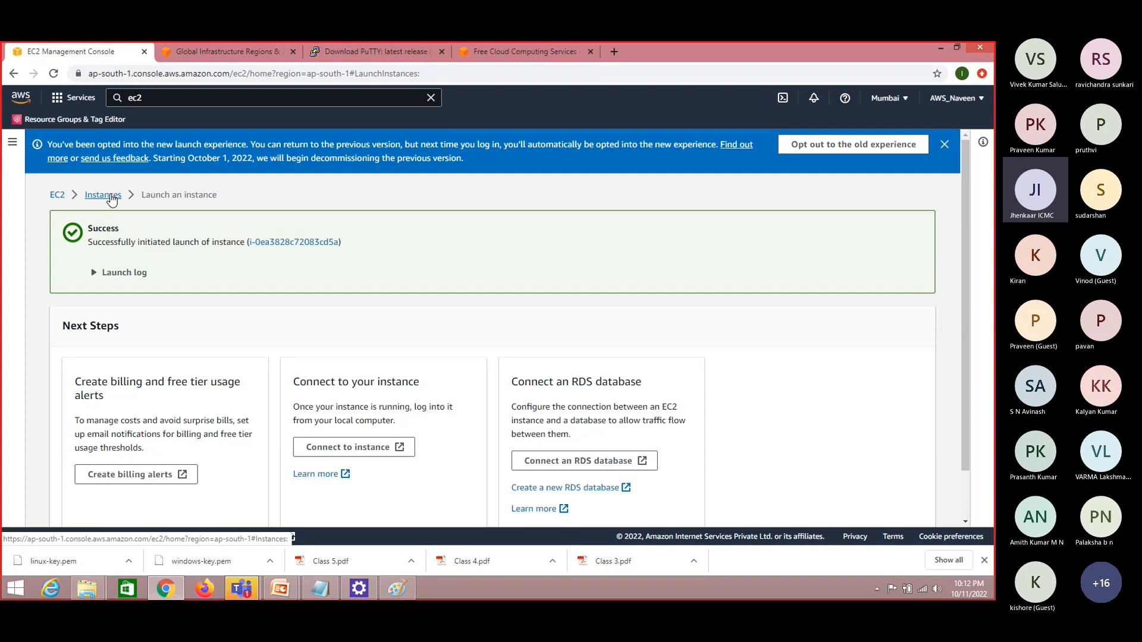
Open the instances list and refresh it to check the state of the launched linux-11 instance
click(110, 196)
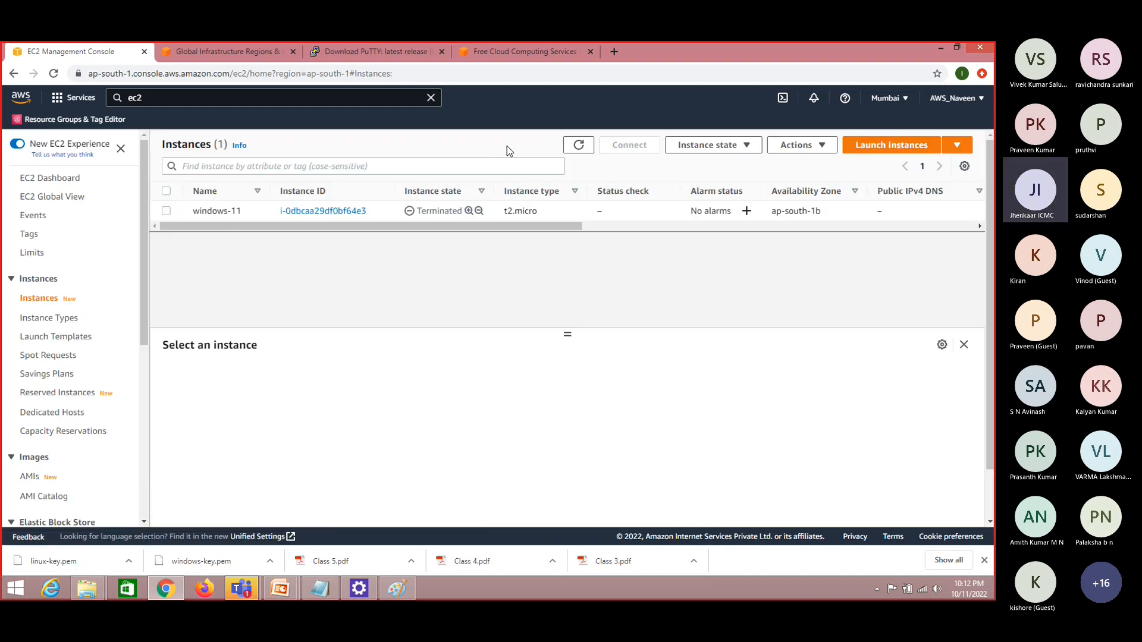
click(579, 145)
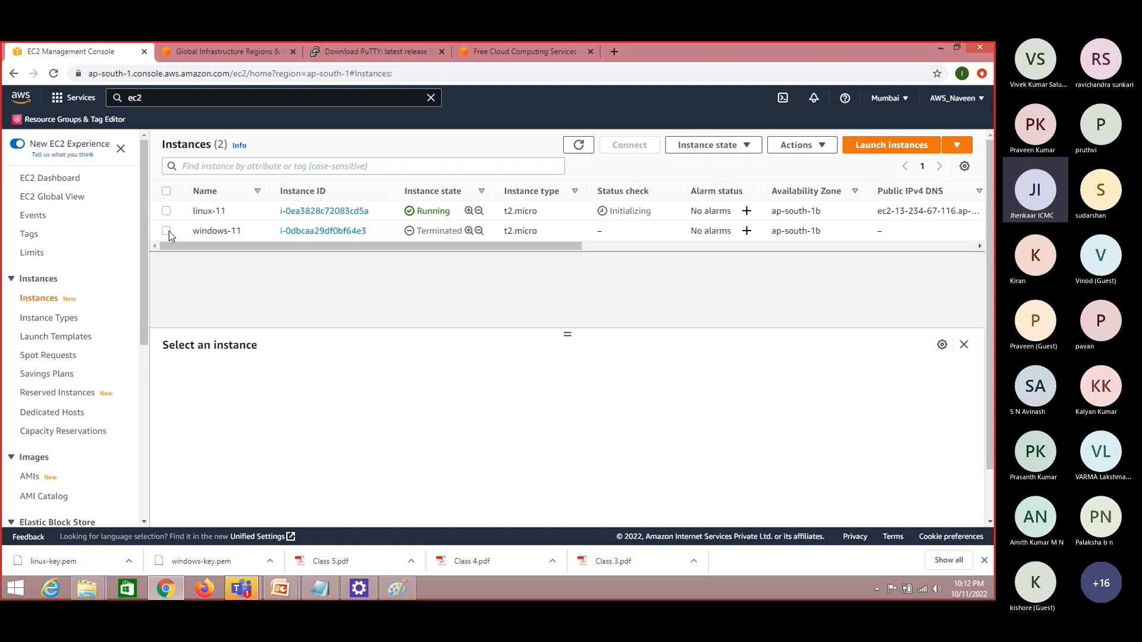
click(582, 146)
click(580, 145)
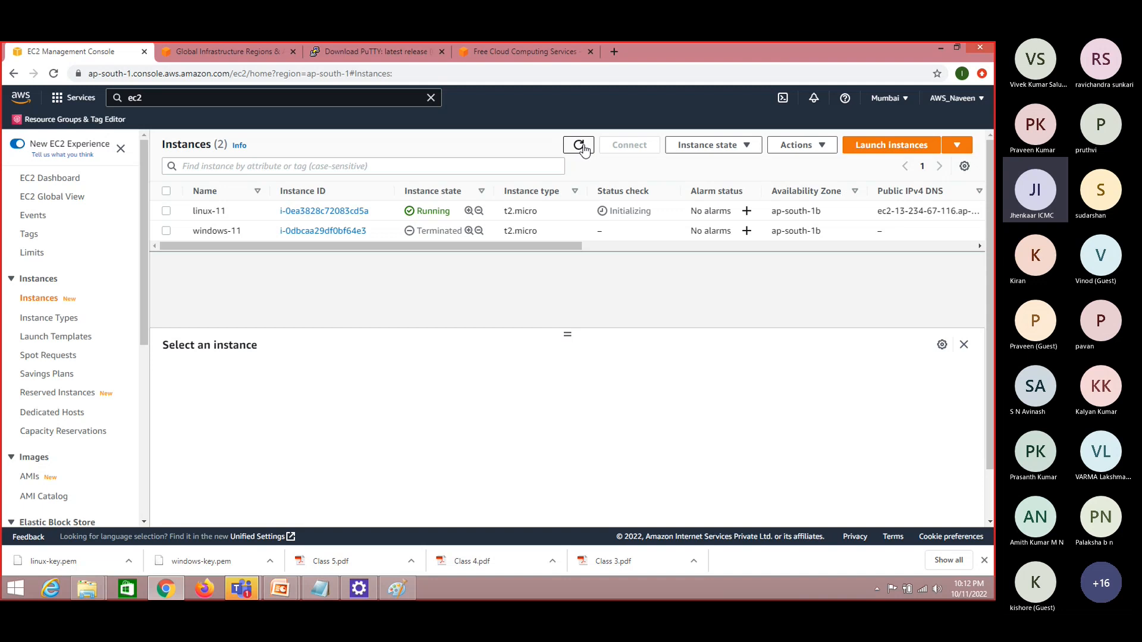
Search Windows for putty, open PuTTY, and move its configuration window clear of the instance names and states
click(17, 586)
text(p)
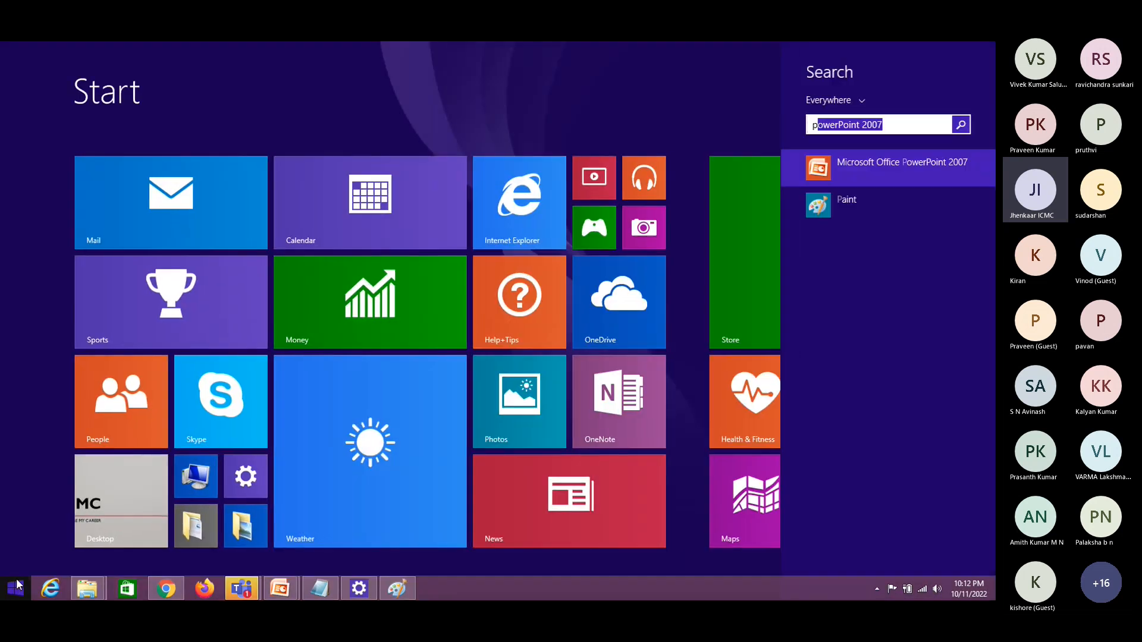
text(utty)
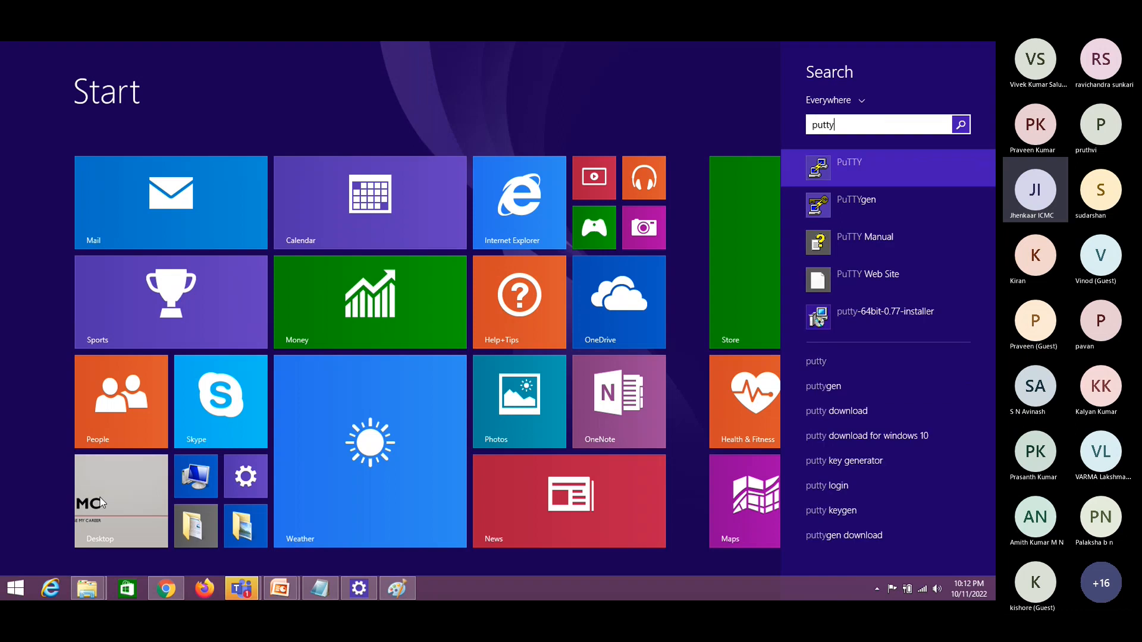
click(887, 176)
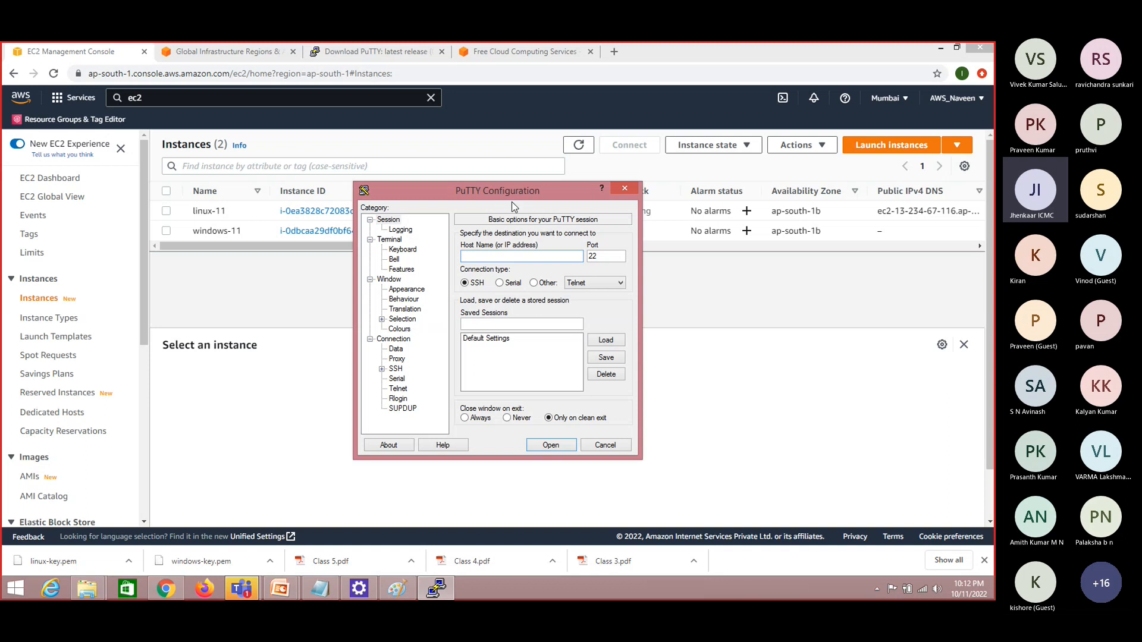
drag(482, 187, 619, 159)
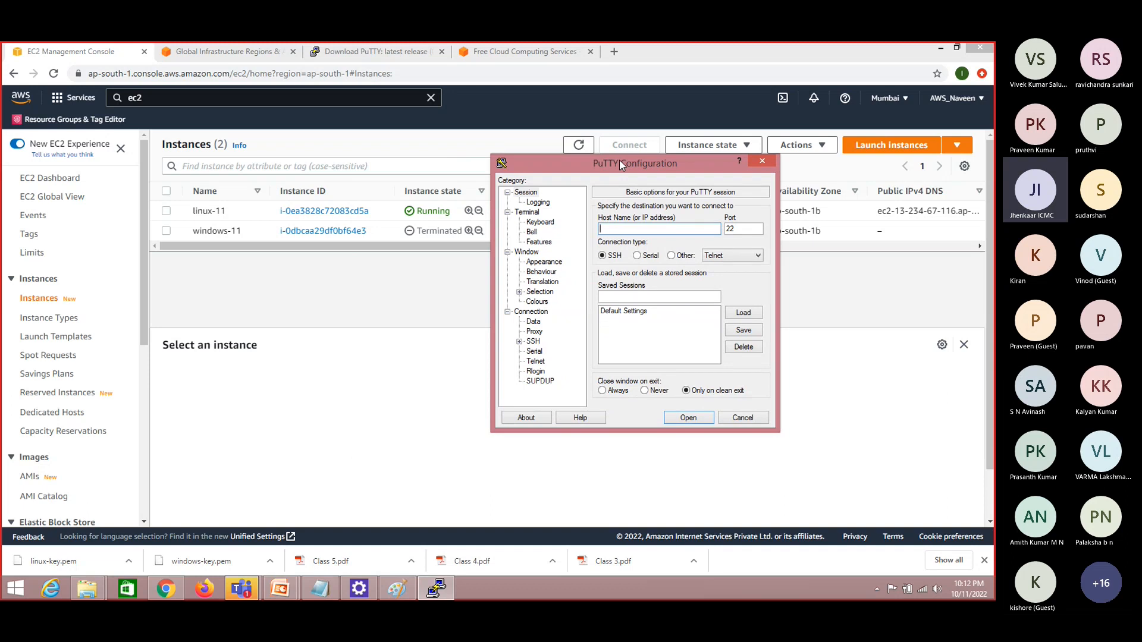
drag(619, 159, 670, 174)
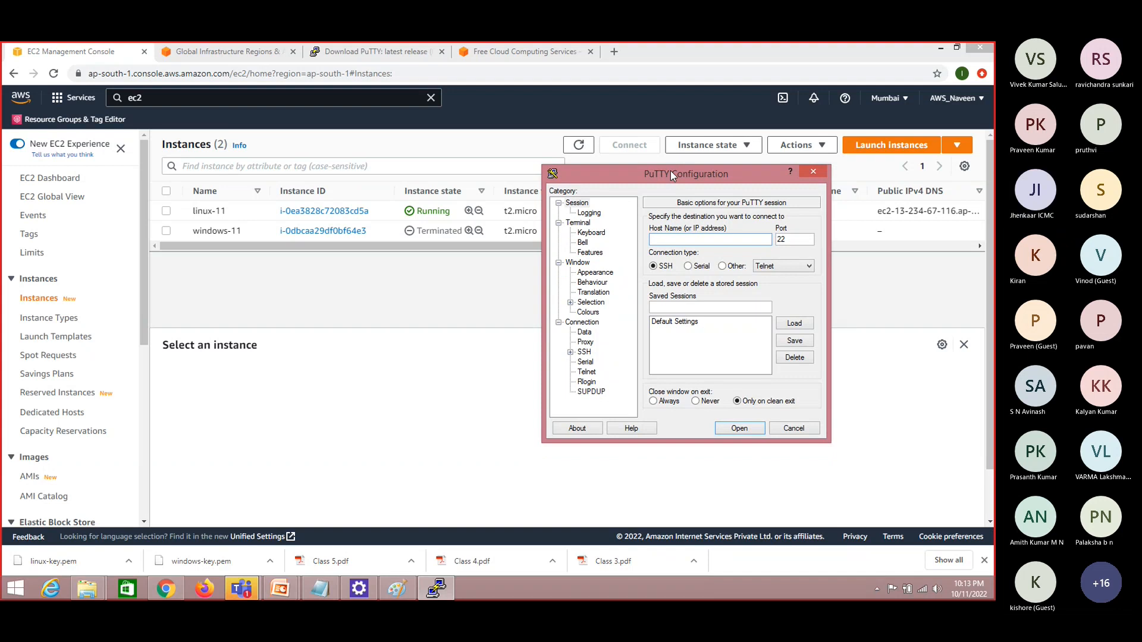
Open the SSH client connection instructions for the linux-11 instance in Chrome and copy its public DNS
click(168, 216)
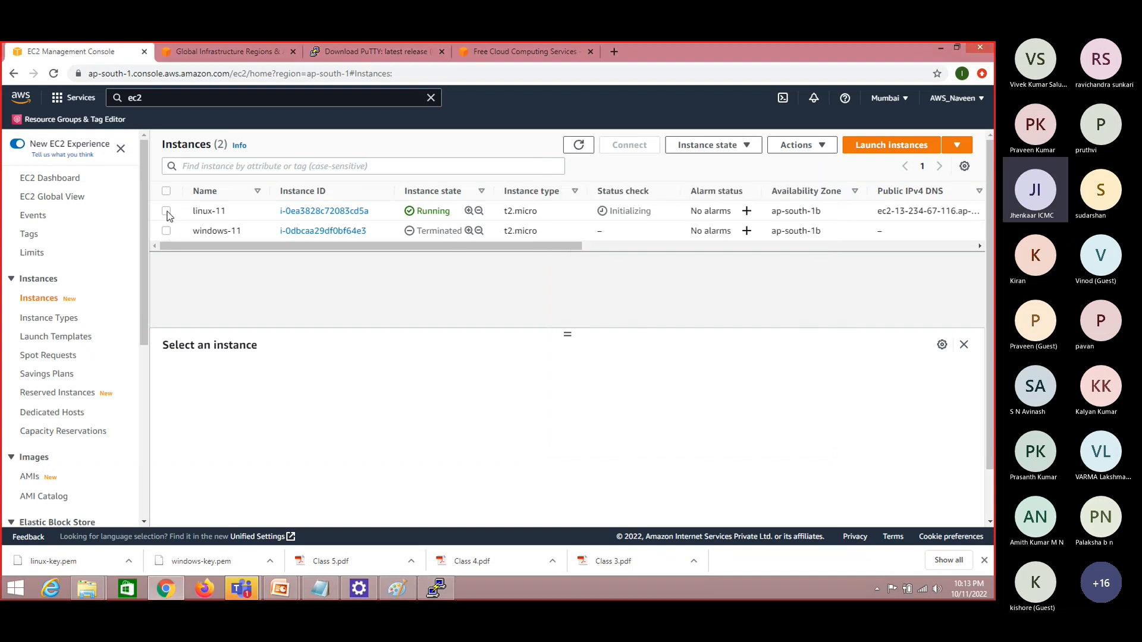
click(580, 145)
click(578, 145)
click(167, 212)
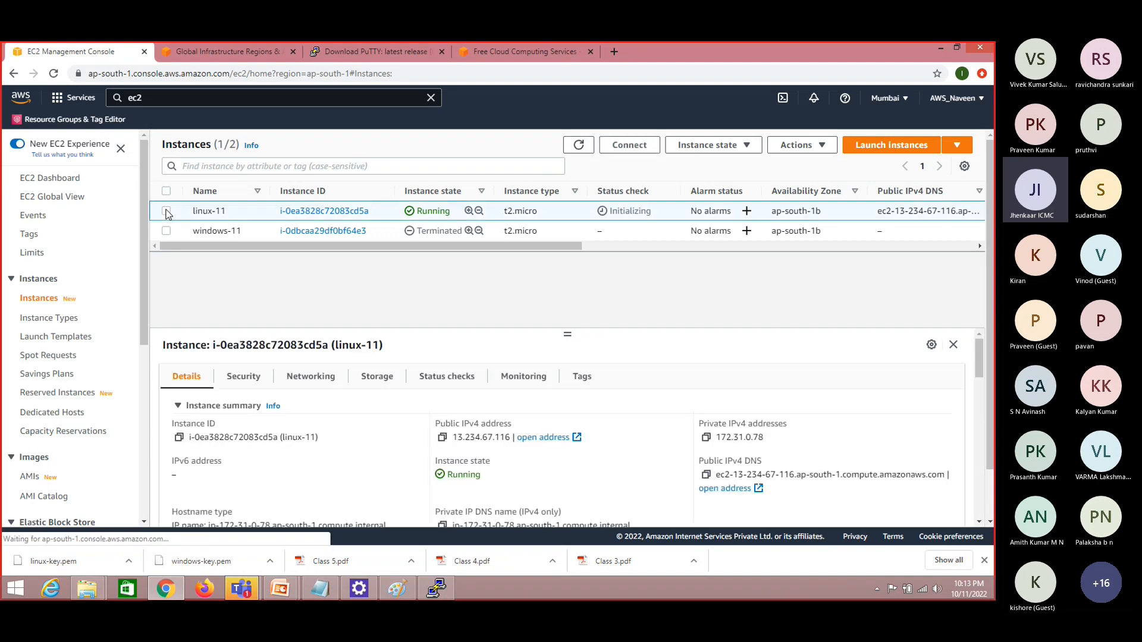
click(626, 148)
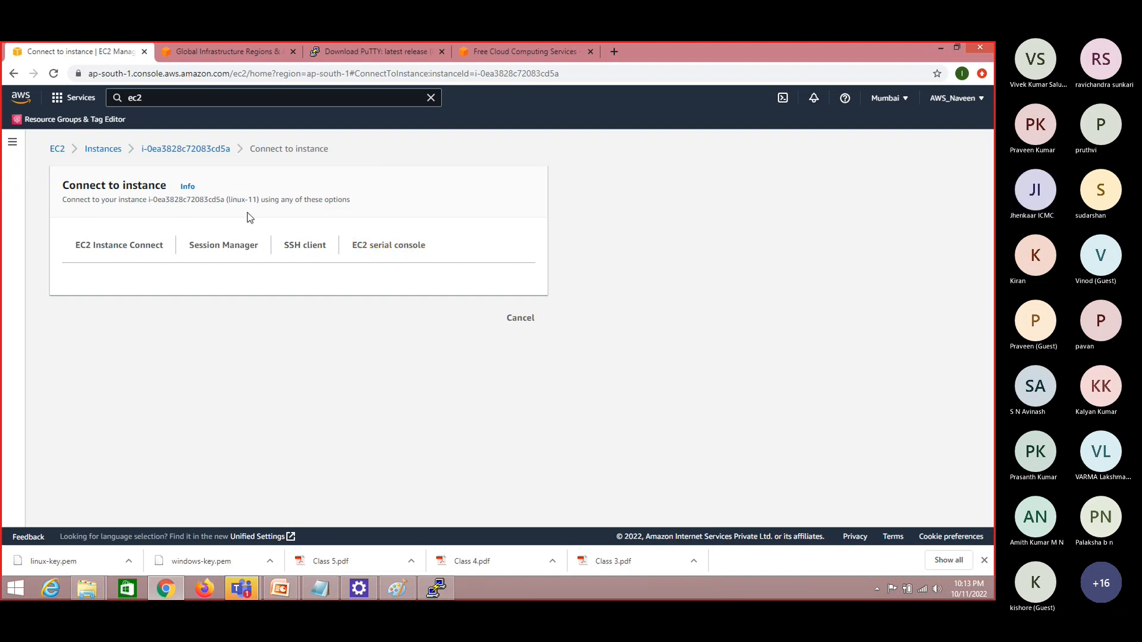
click(305, 248)
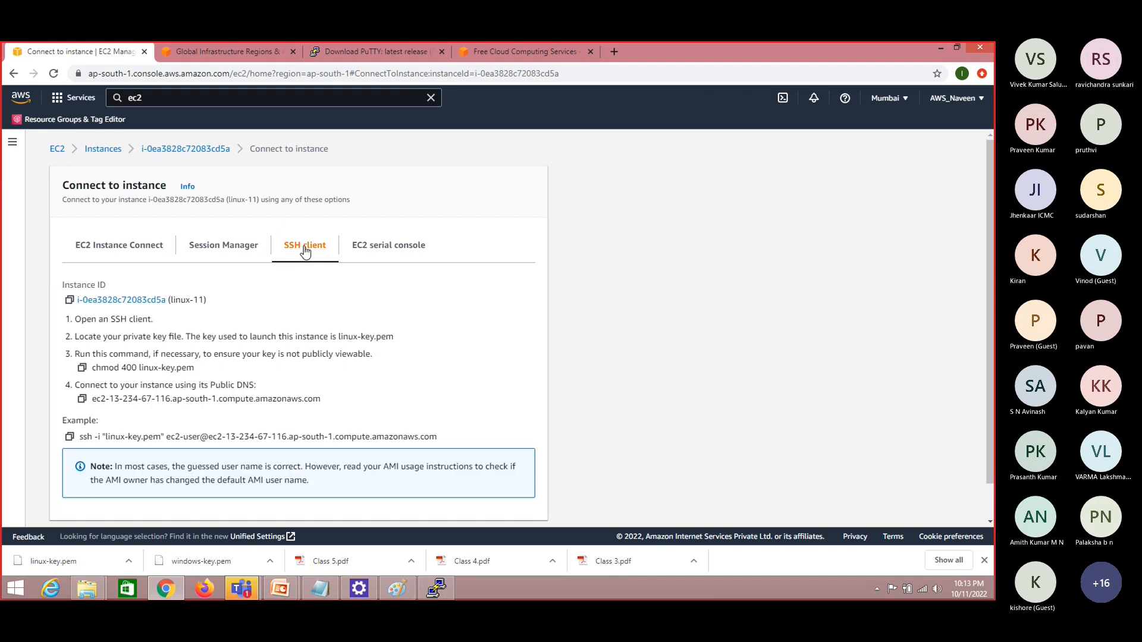
click(82, 400)
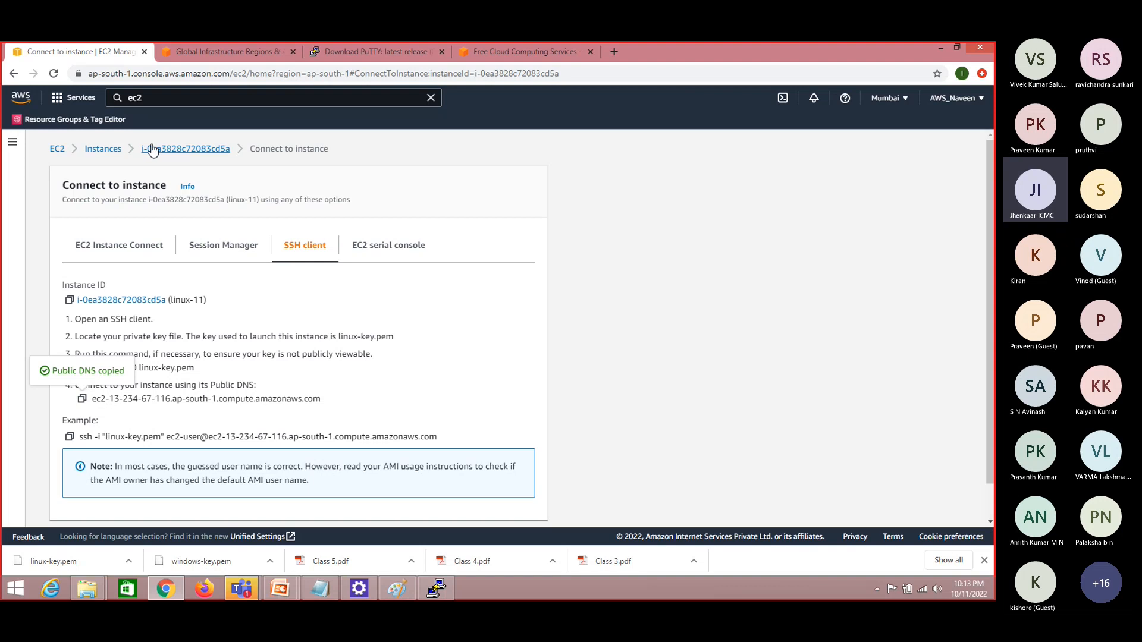
Return to the instances list, copy linux-11's public IPv4 address, and refresh the list to check its status
click(110, 152)
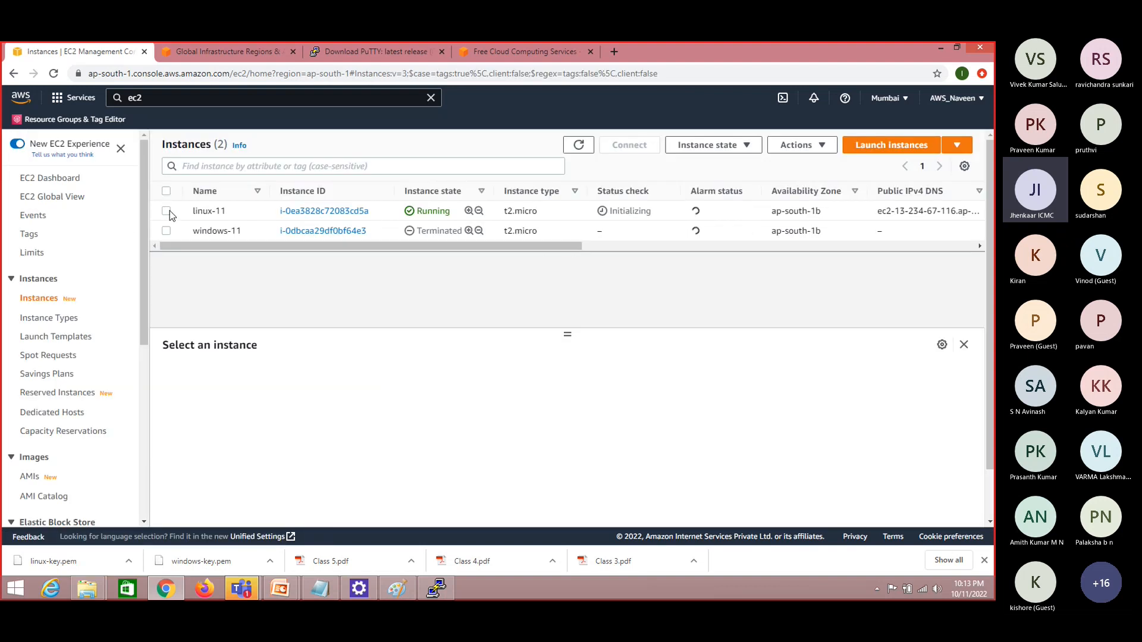
click(168, 211)
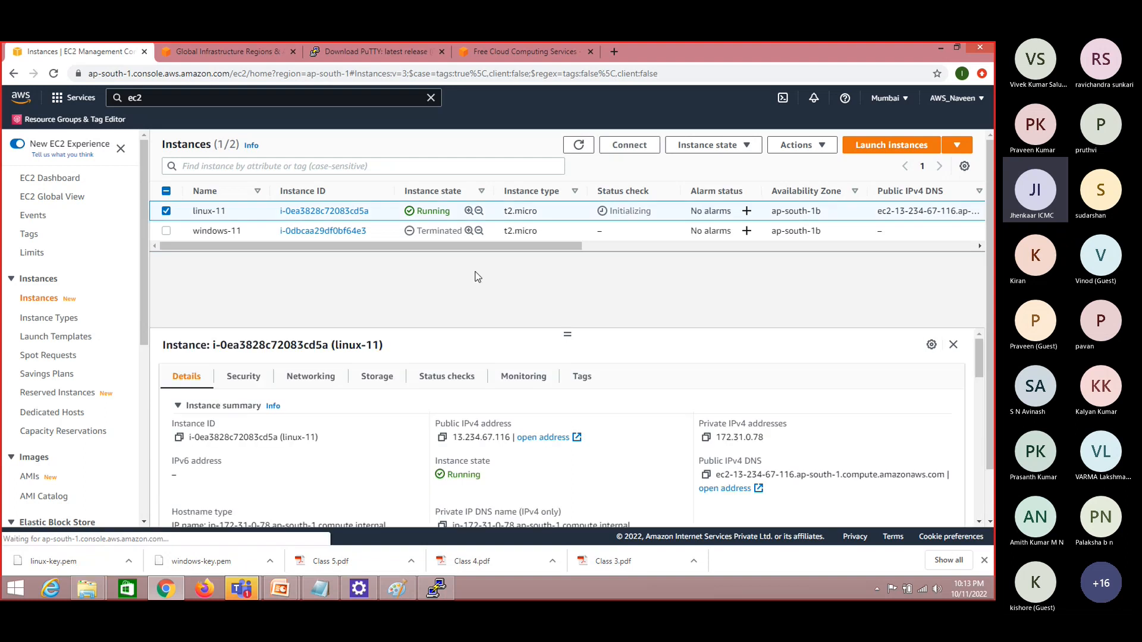
click(442, 438)
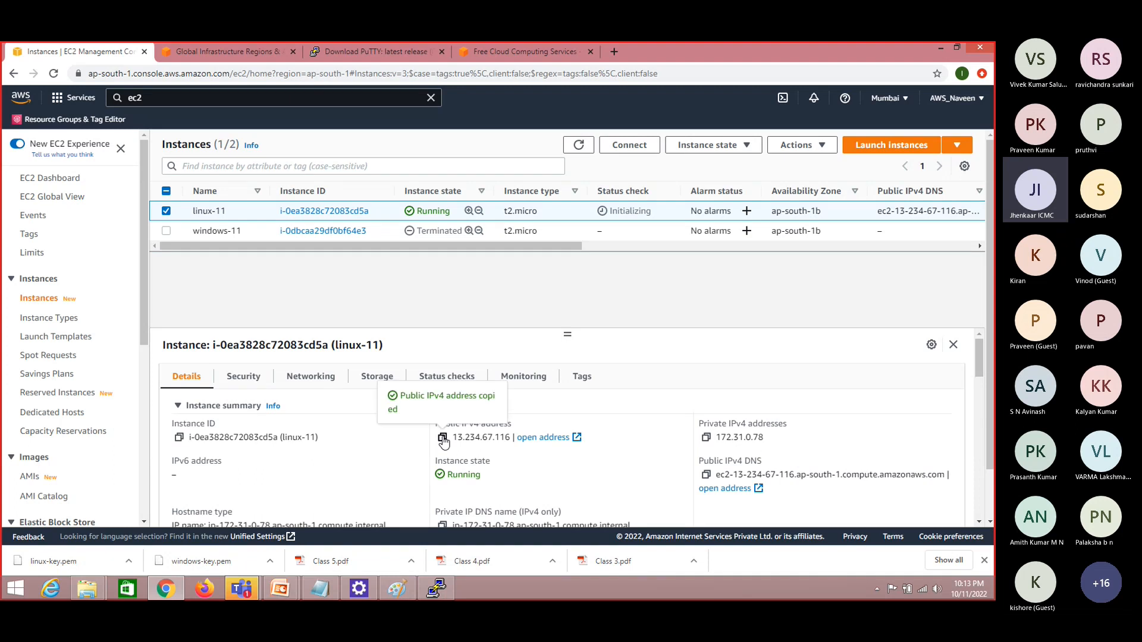
click(580, 154)
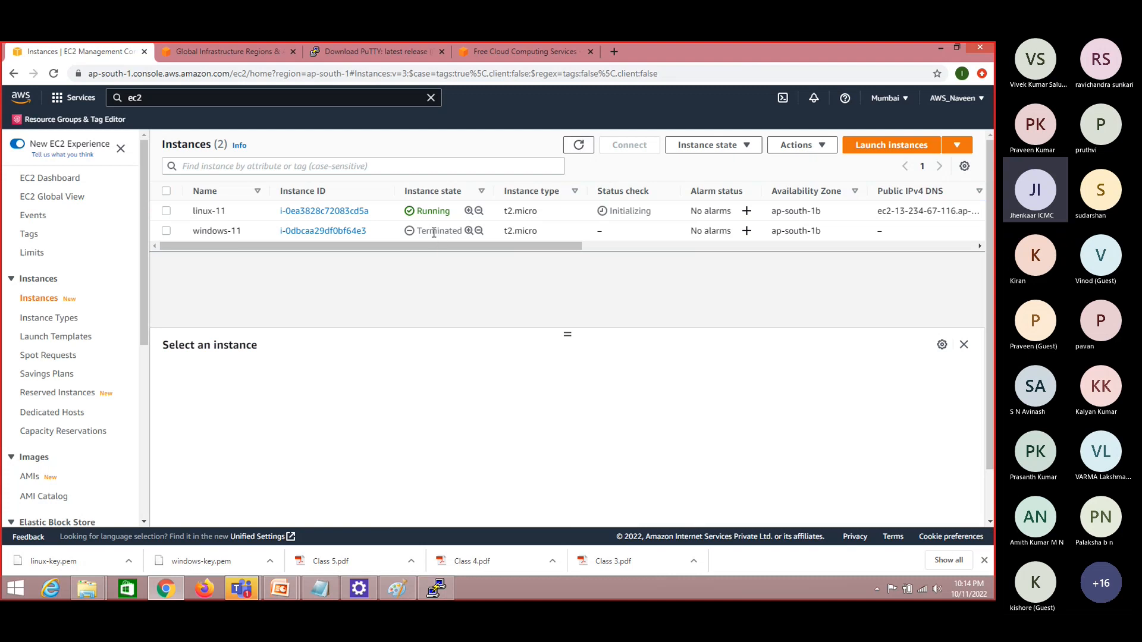
click(166, 213)
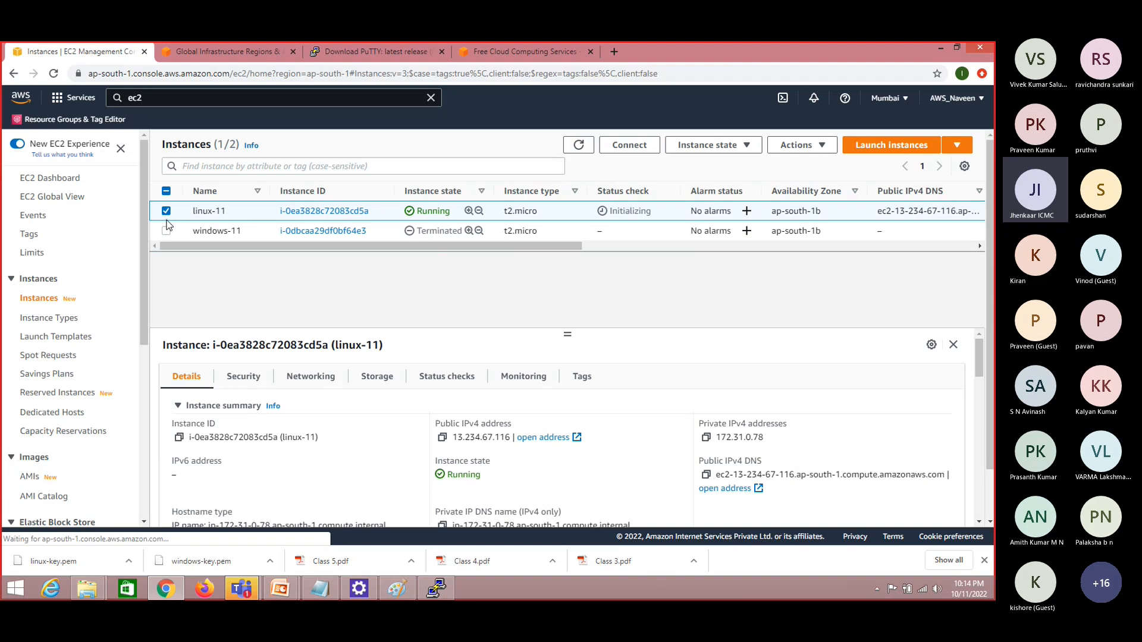
click(580, 148)
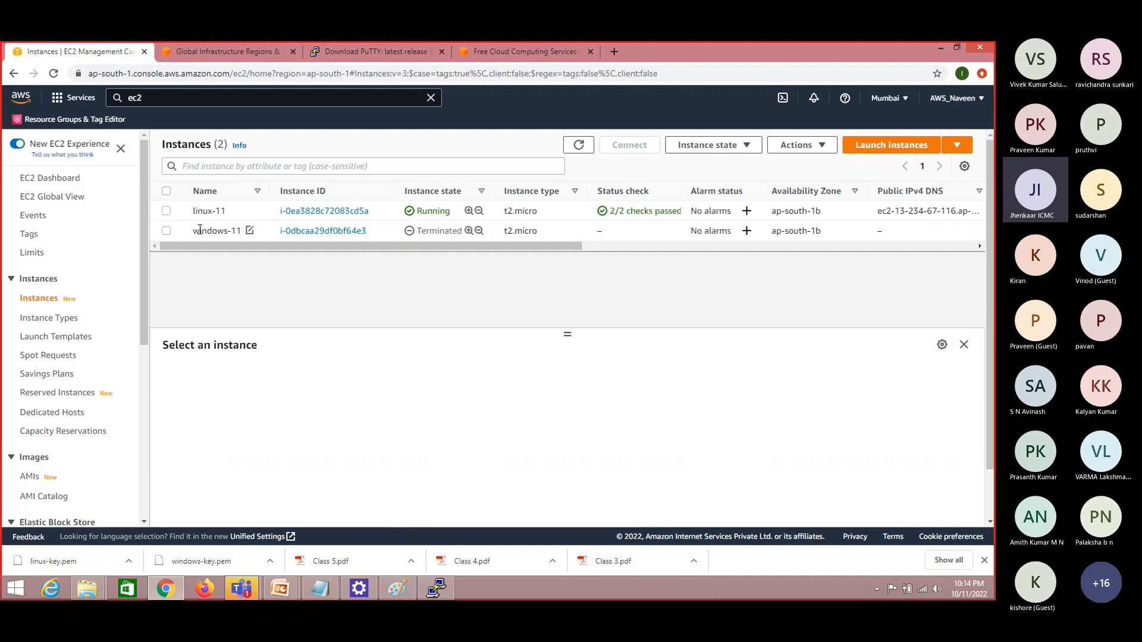
Copy linux-11's public IPv4 address and enter it as the host name in PuTTY
click(681, 211)
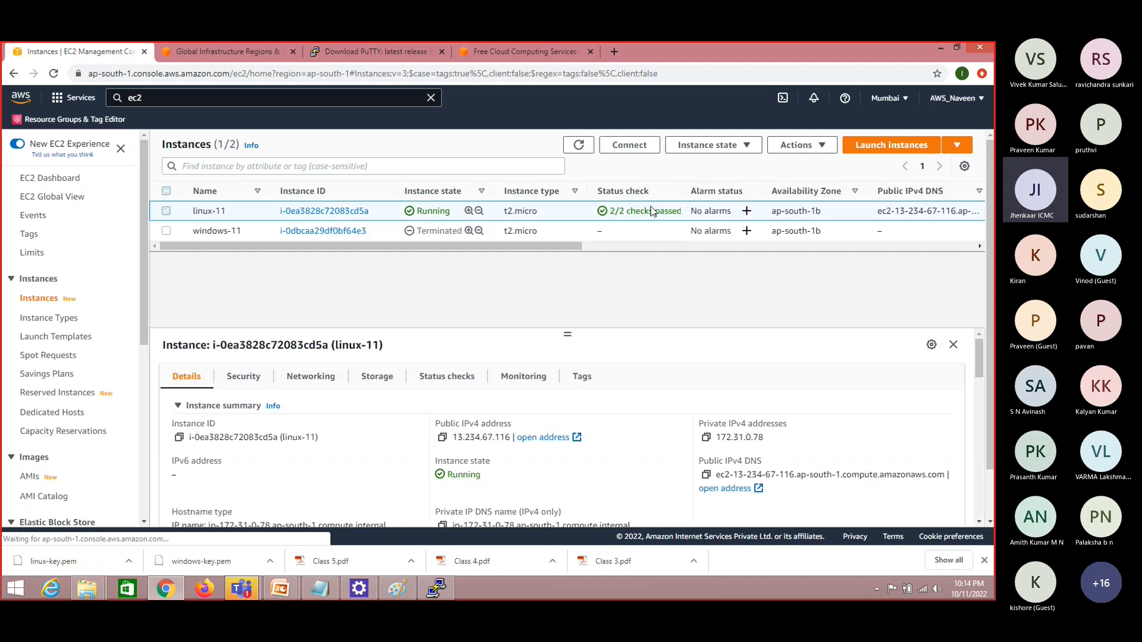
click(443, 439)
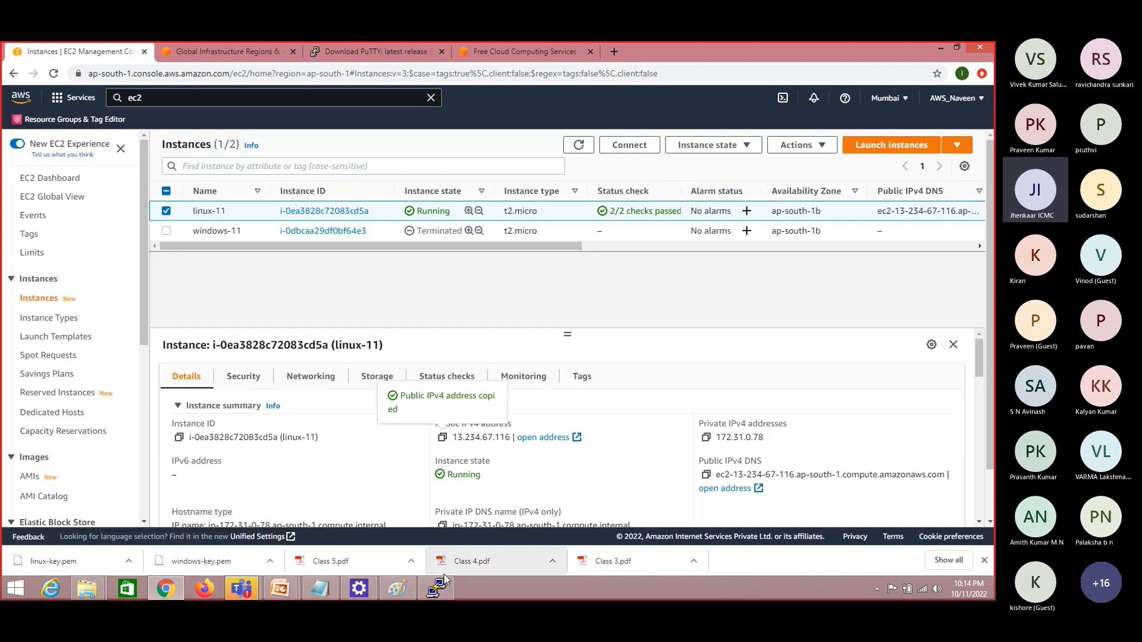
click(438, 587)
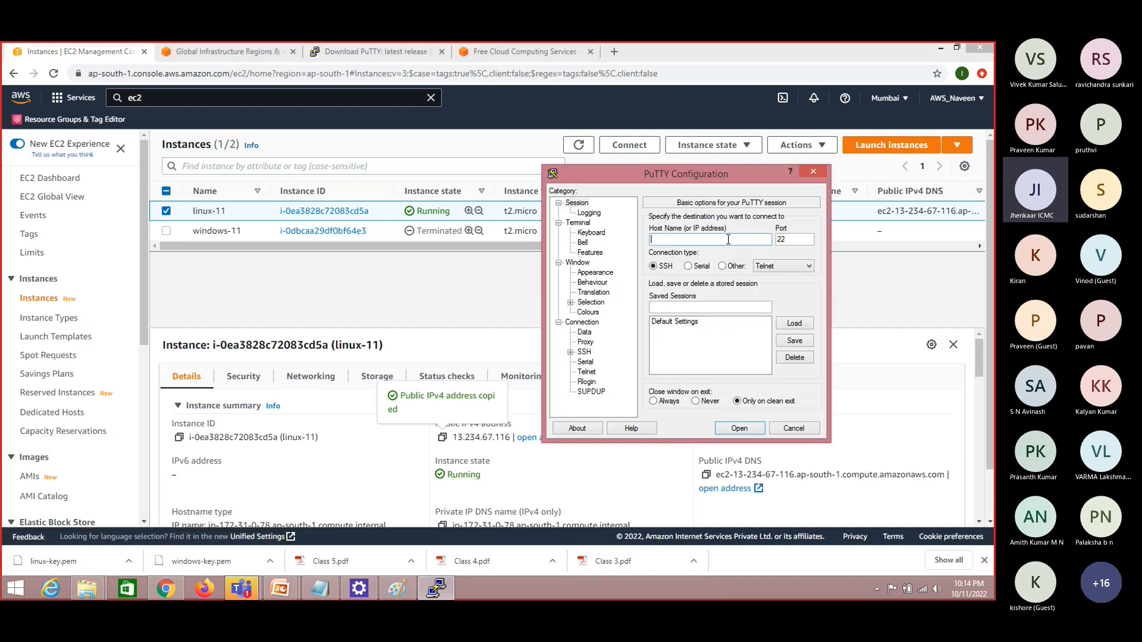
key(ctrl+v)
Show the SSH authentication (Auth) settings in the PuTTY configuration
click(589, 353)
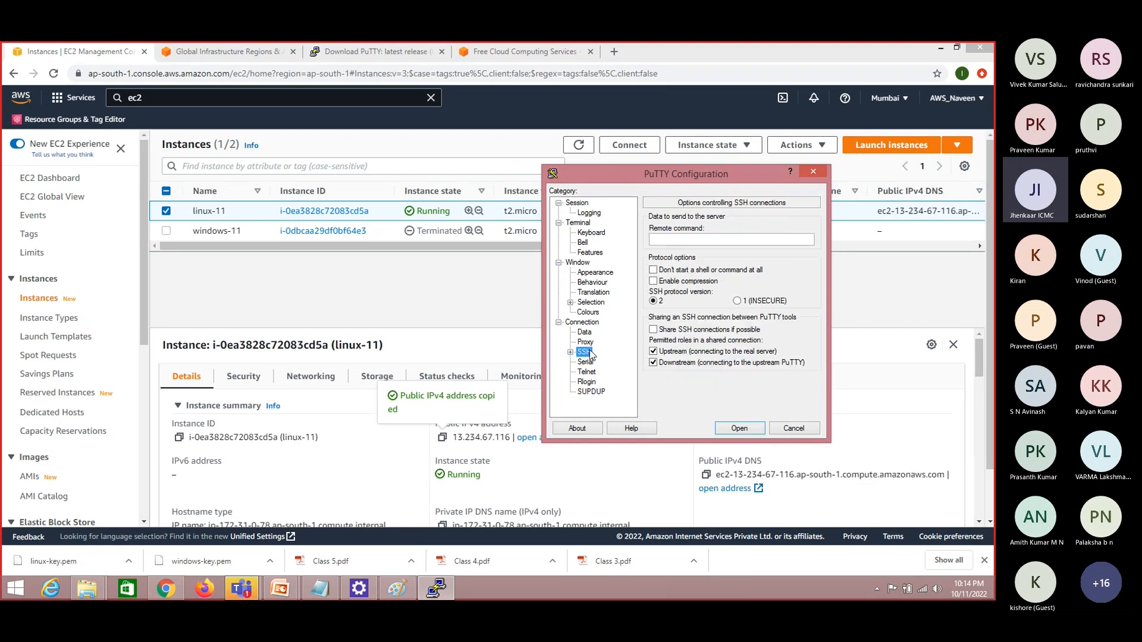
double_click(590, 355)
click(595, 361)
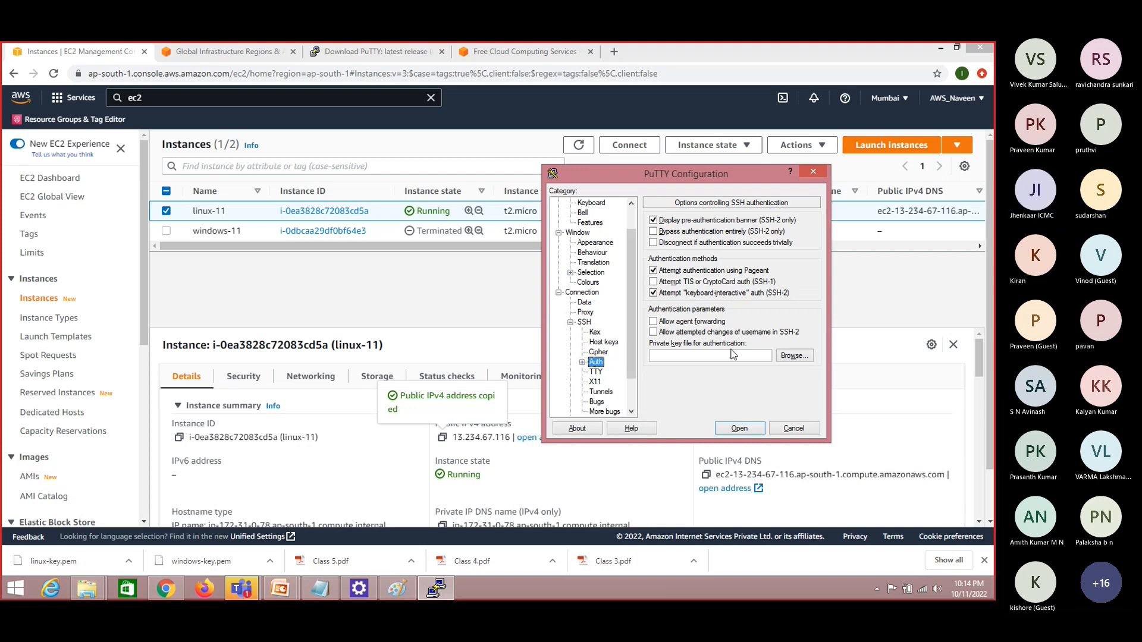
Browse for a private key file in the aws keys folder on New Volume (E:) and cancel without choosing one
click(791, 355)
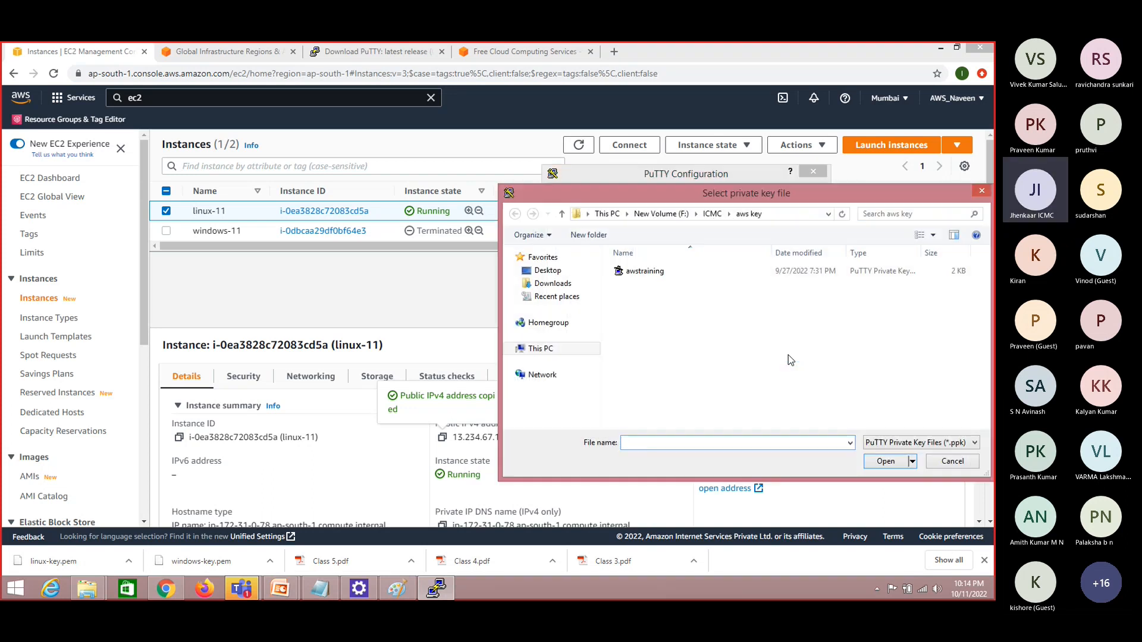
drag(759, 198, 569, 150)
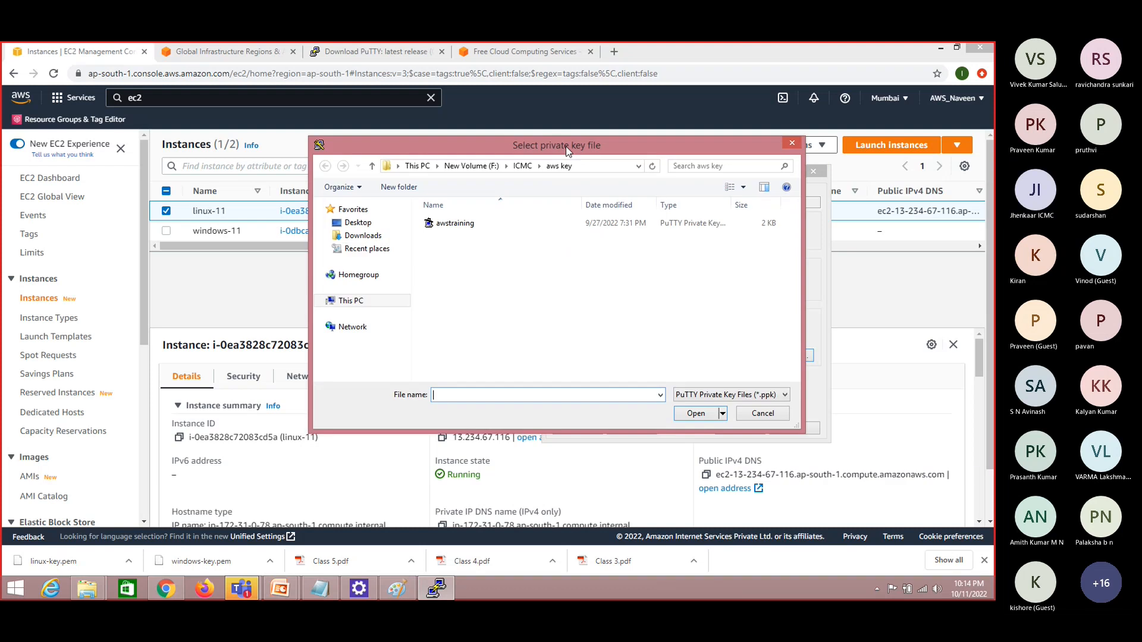
click(417, 166)
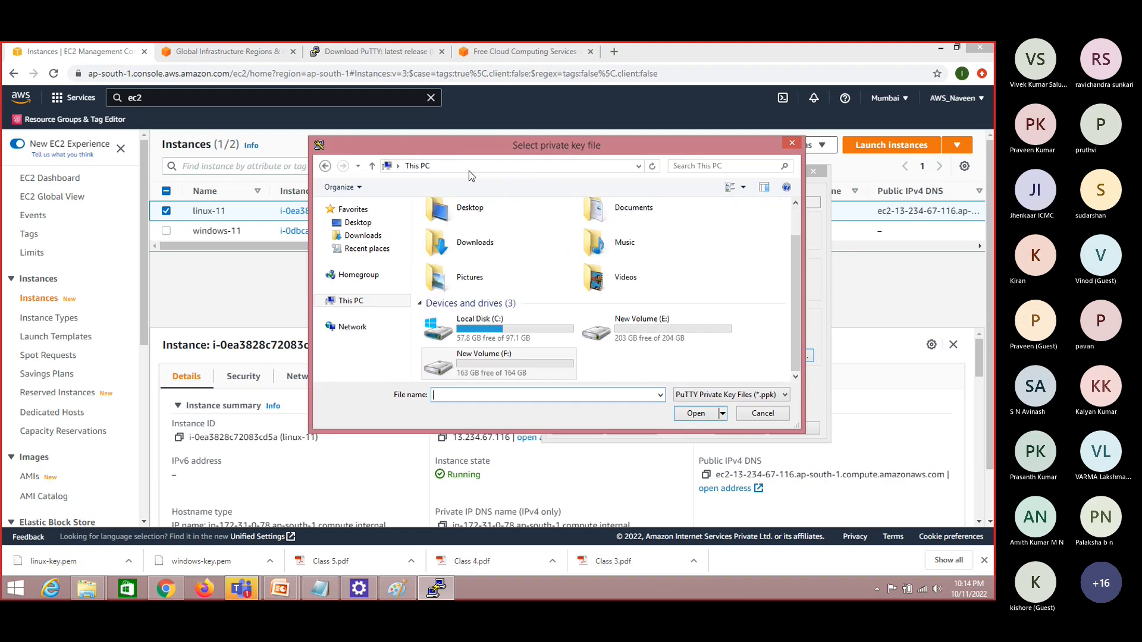
double_click(606, 325)
double_click(452, 236)
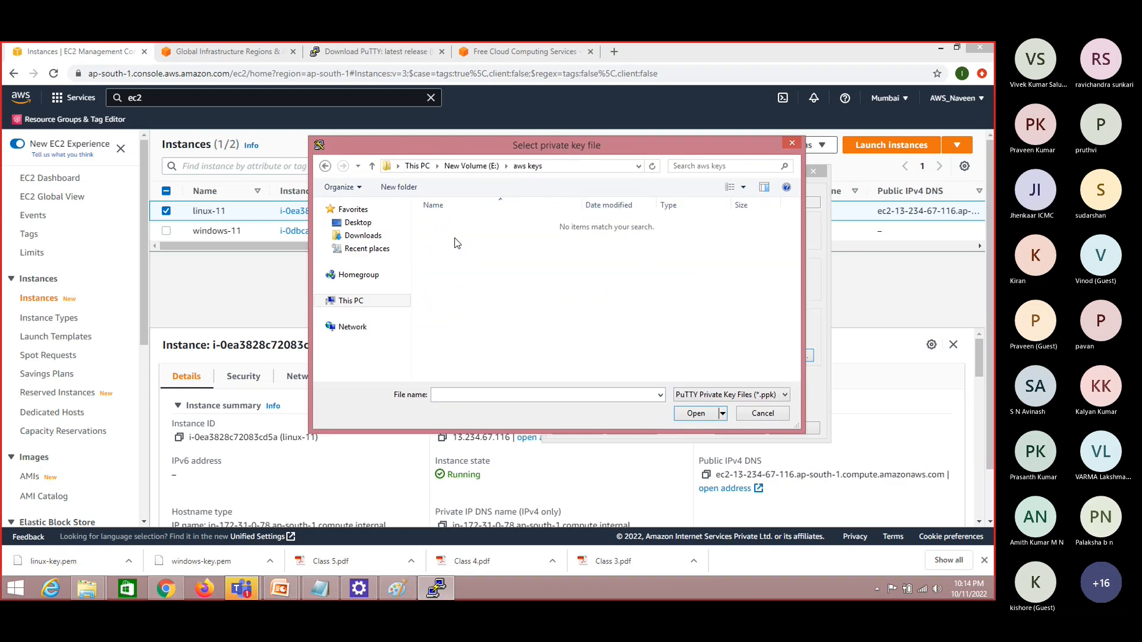
drag(503, 149, 287, 113)
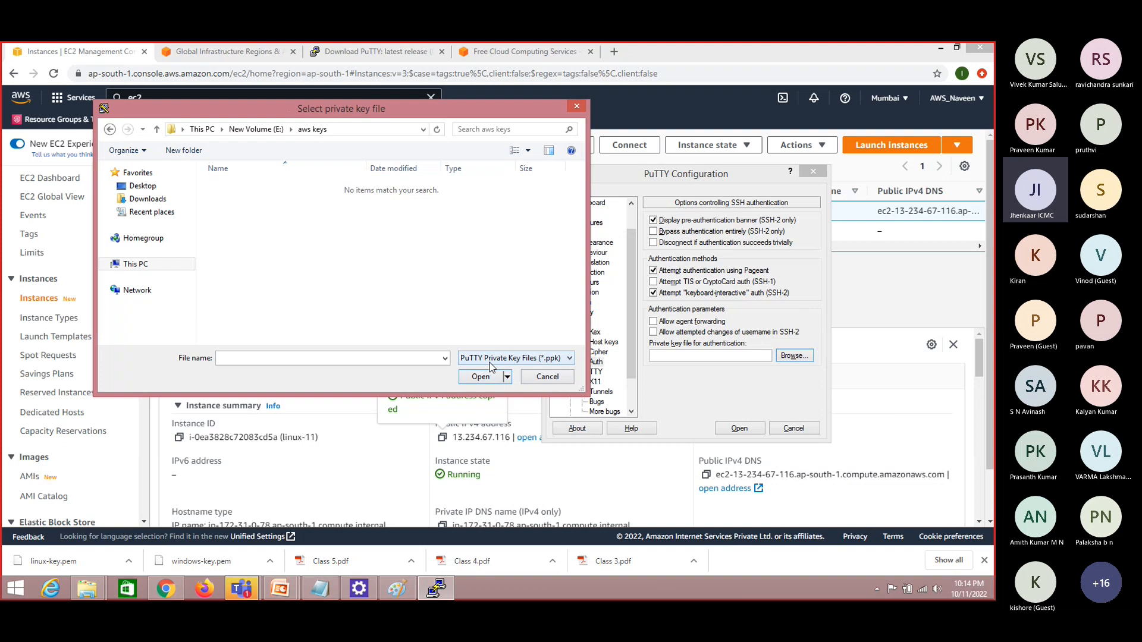
click(546, 378)
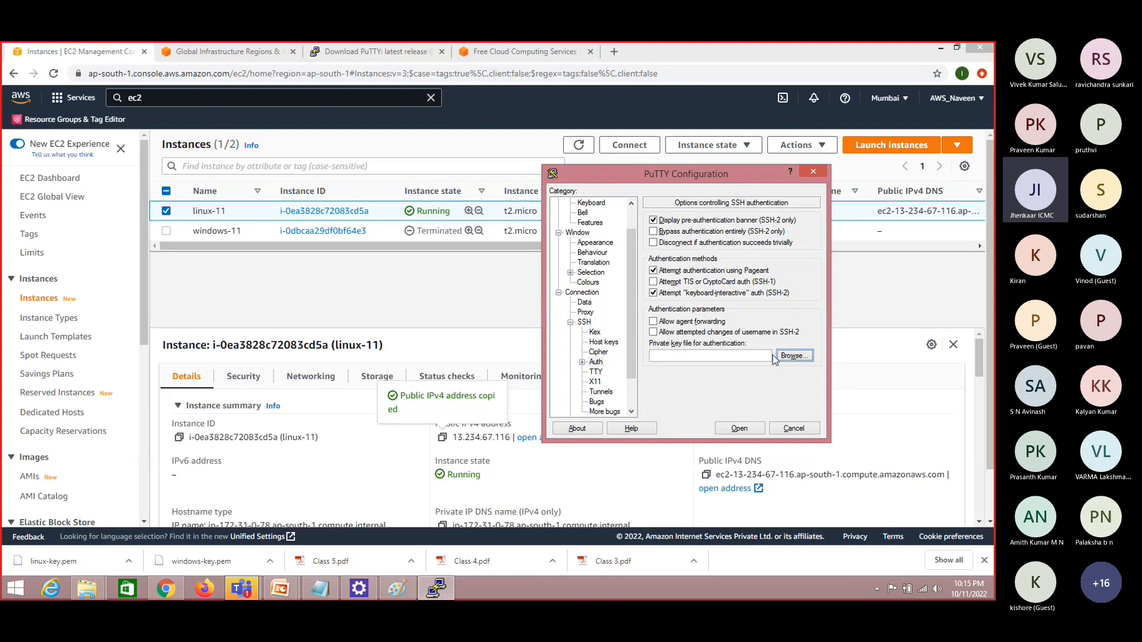
click(14, 589)
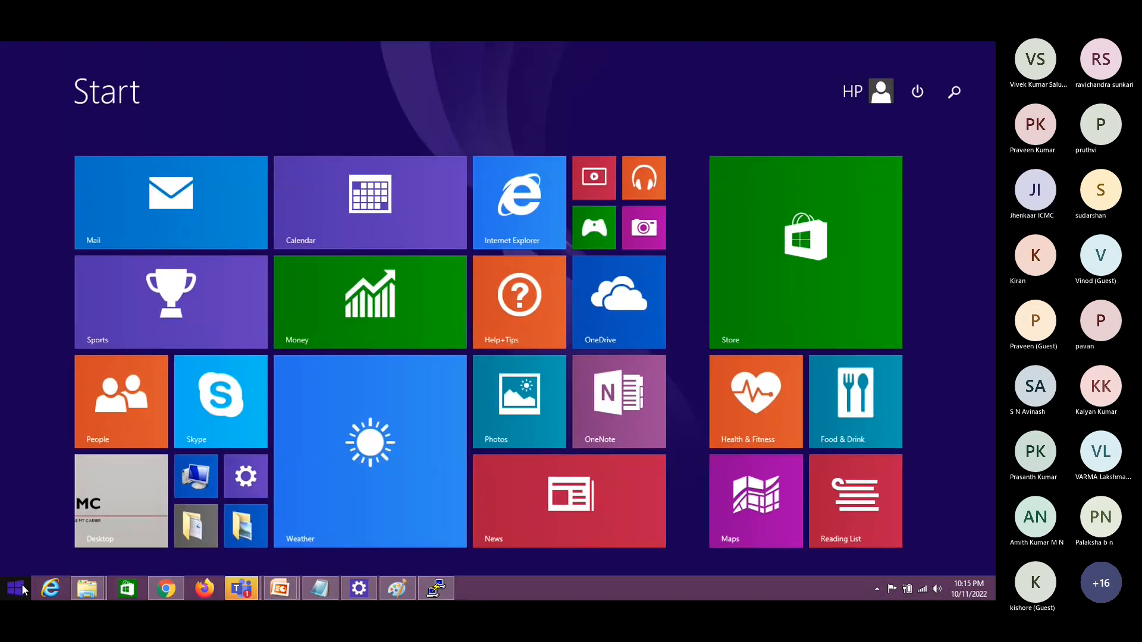
text(putty)
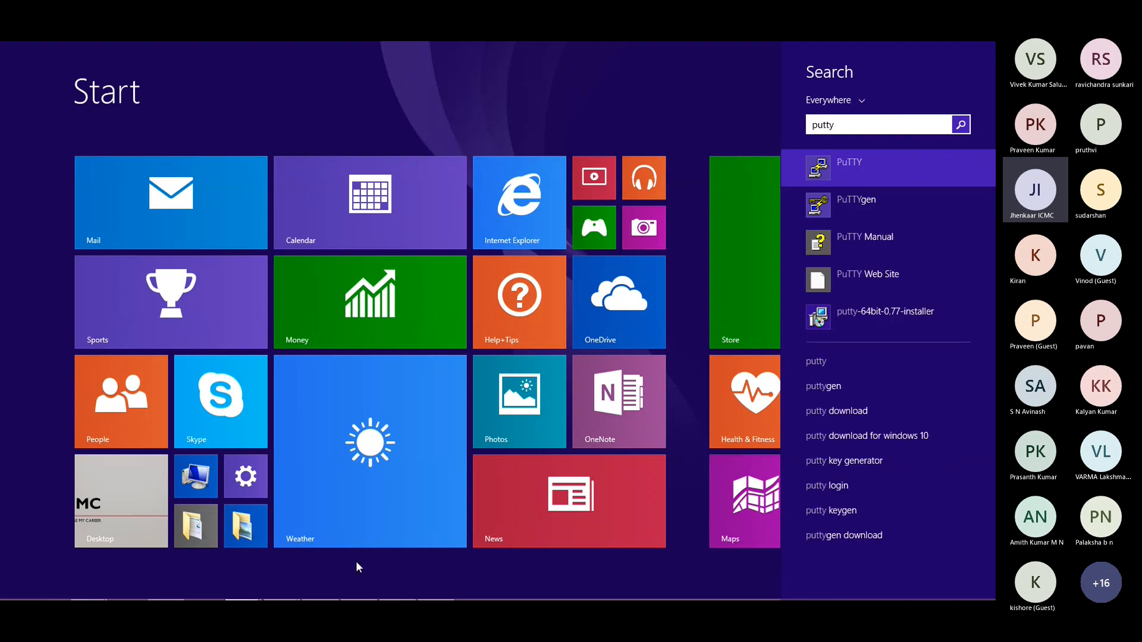
click(900, 197)
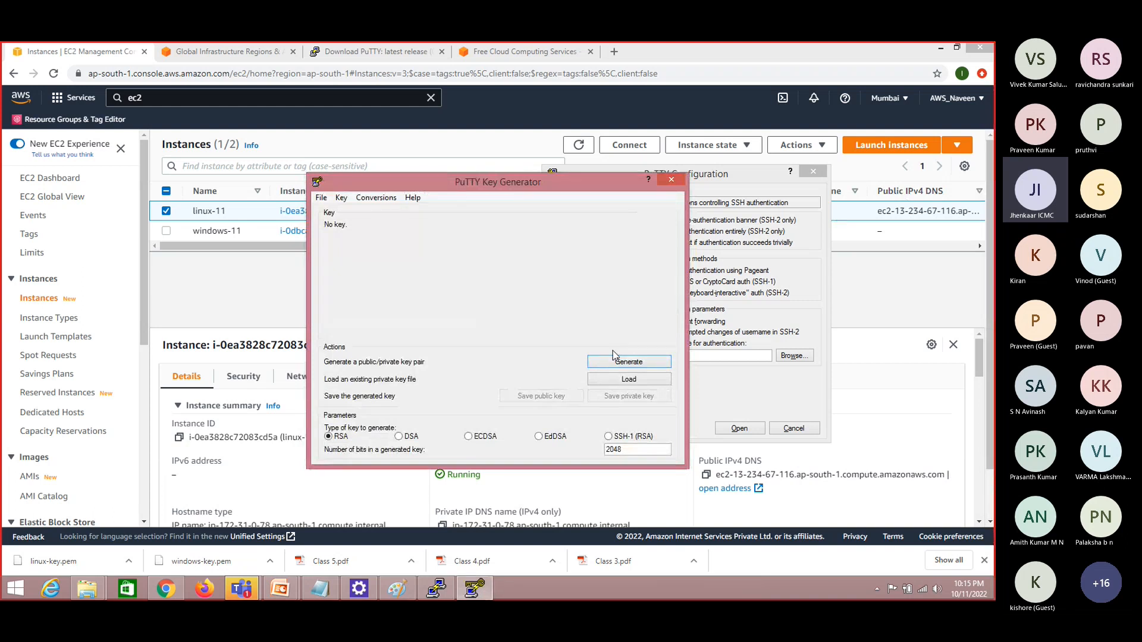
click(627, 364)
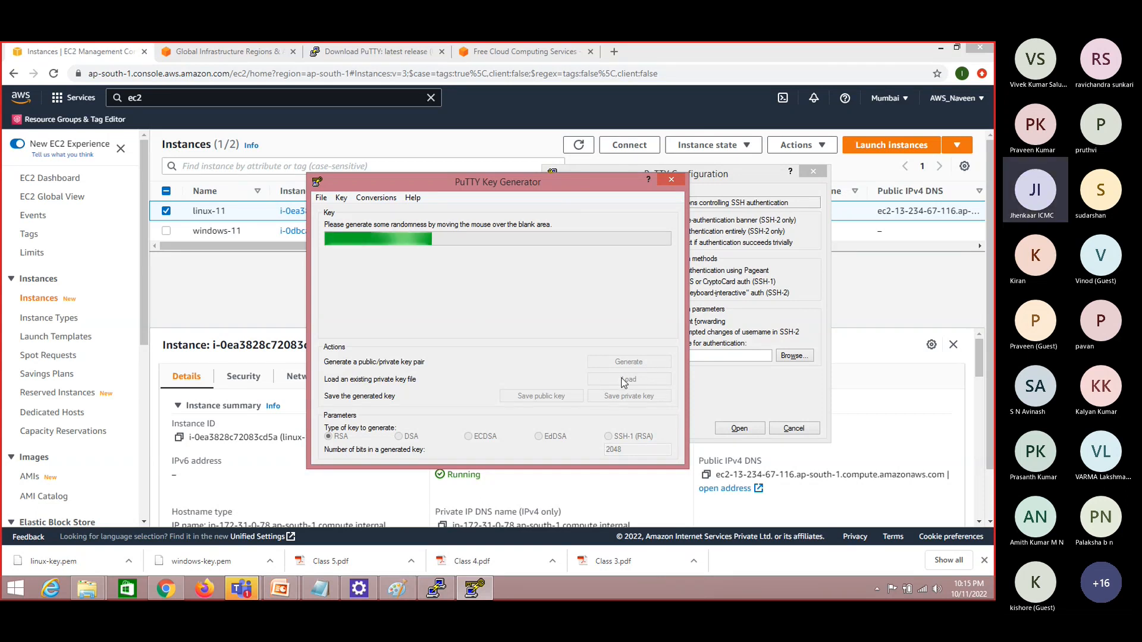
click(670, 178)
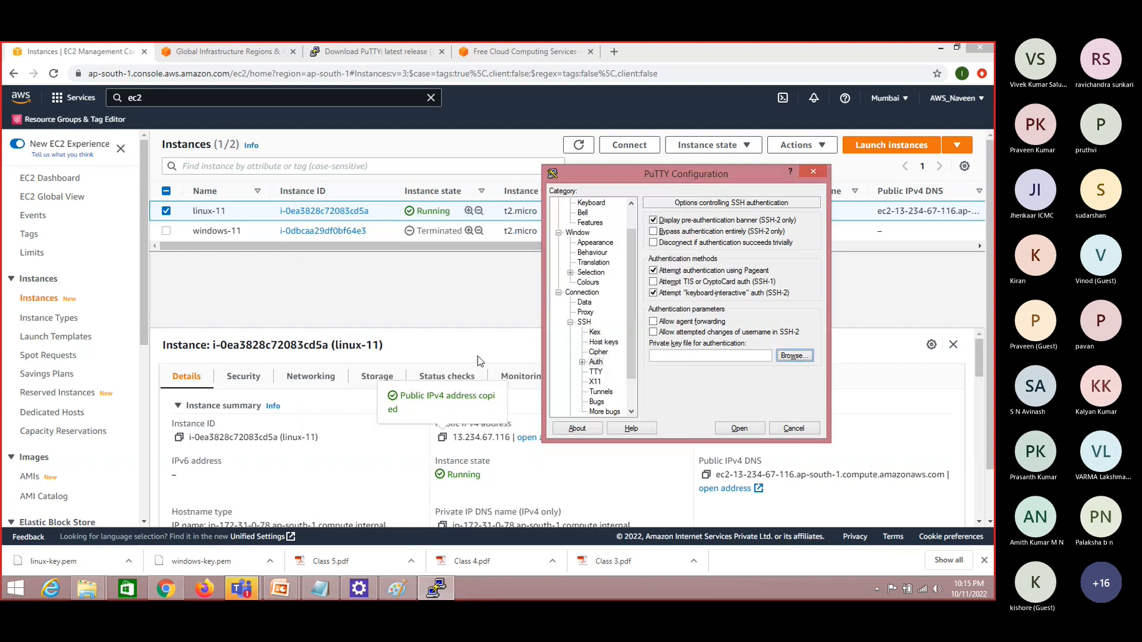
Open PuTTYgen and load linux-key.pem from the aws keys folder on New Volume (E:), showing all file types
click(16, 588)
text(putty)
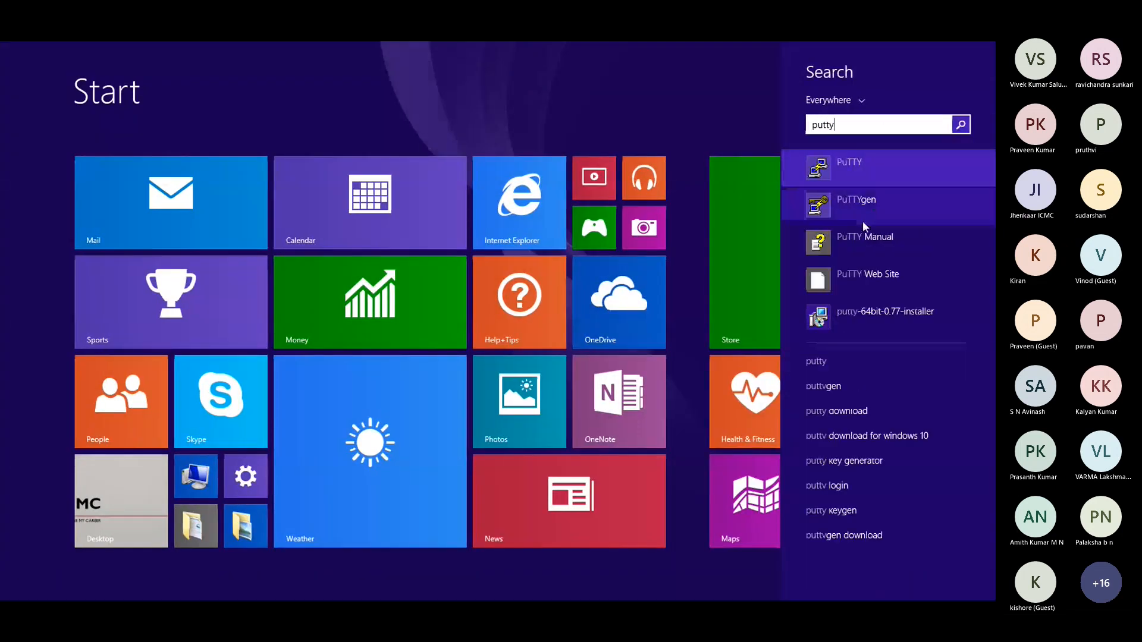
click(866, 204)
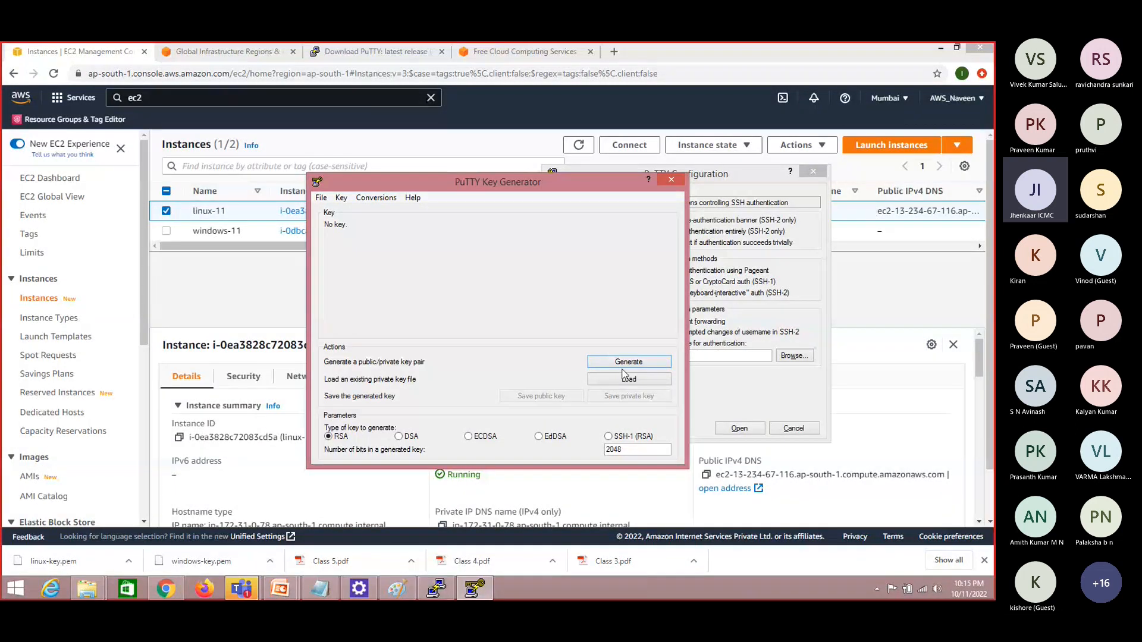
click(627, 380)
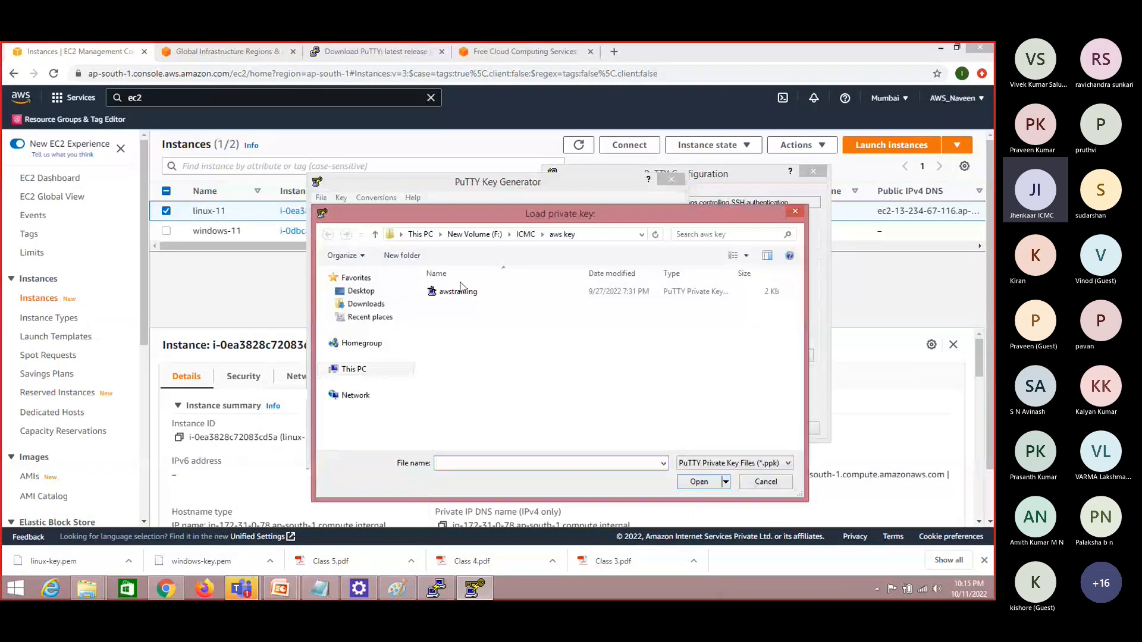
click(420, 234)
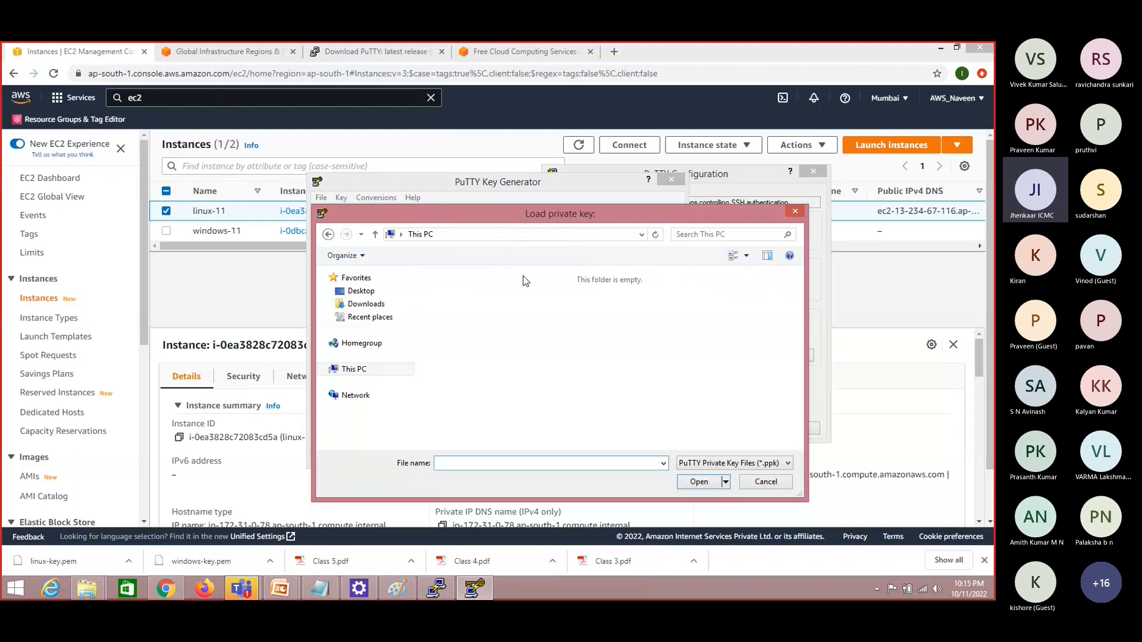
double_click(626, 389)
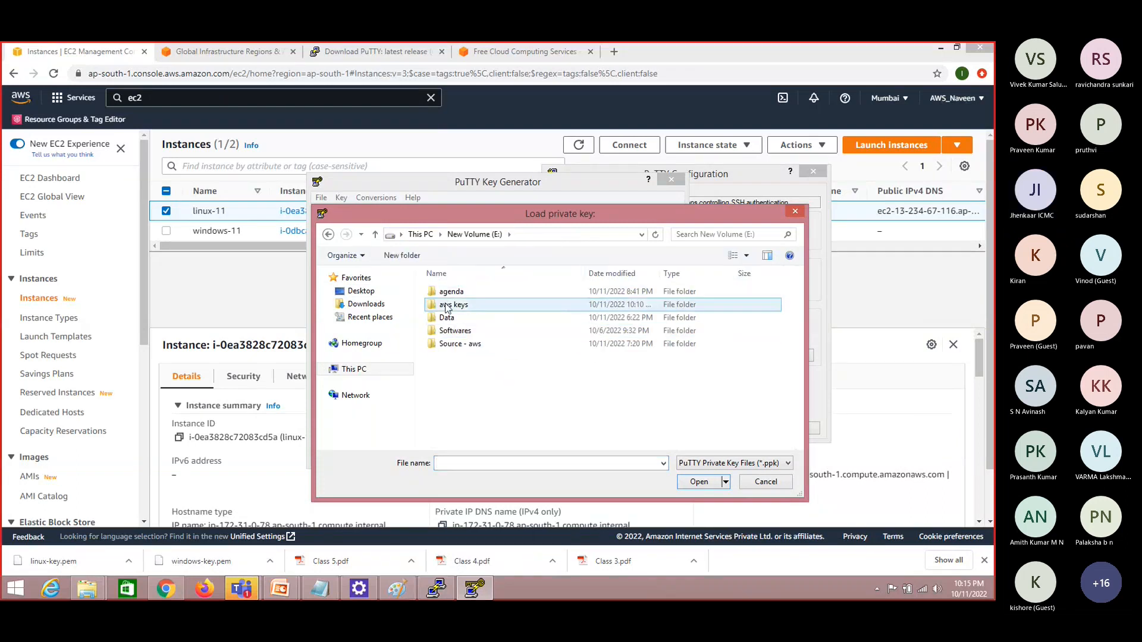
double_click(447, 303)
click(700, 465)
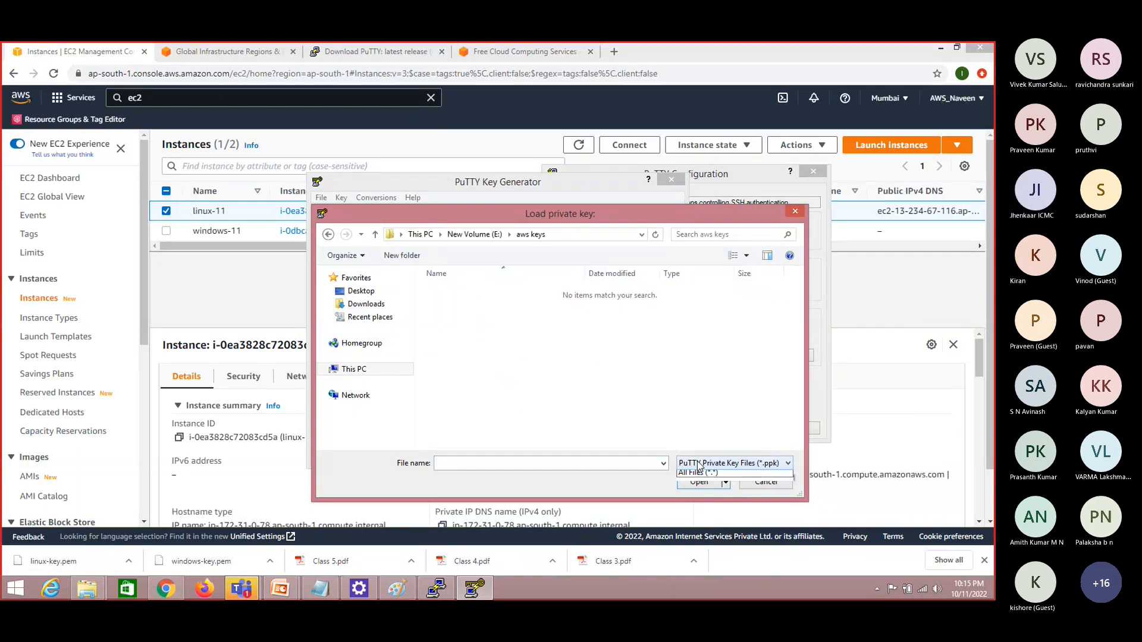
click(699, 485)
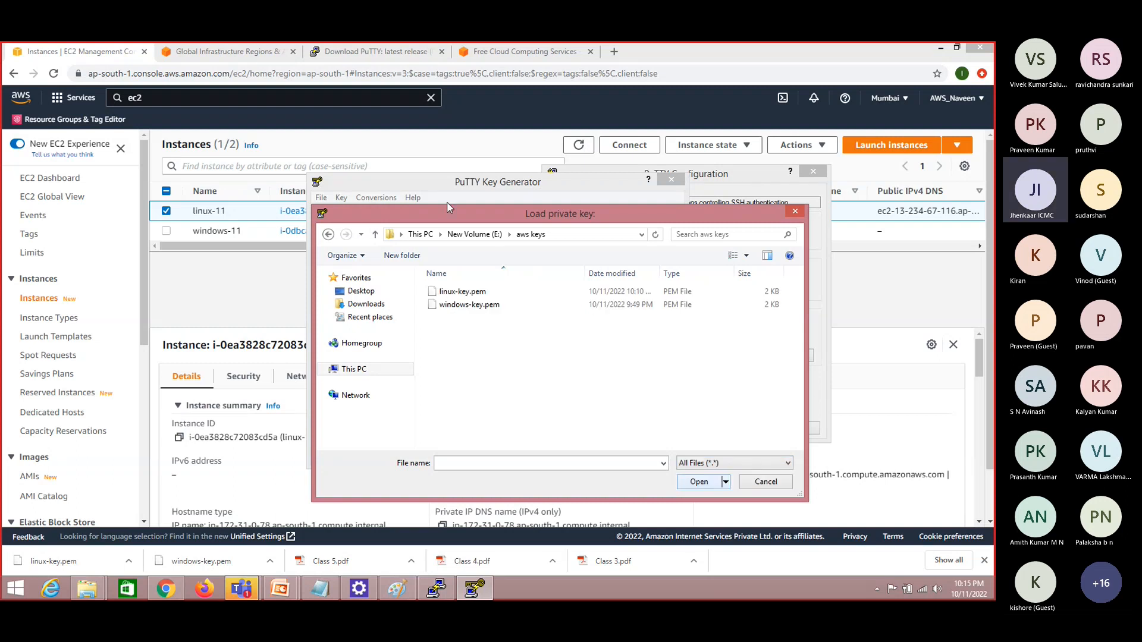
click(452, 294)
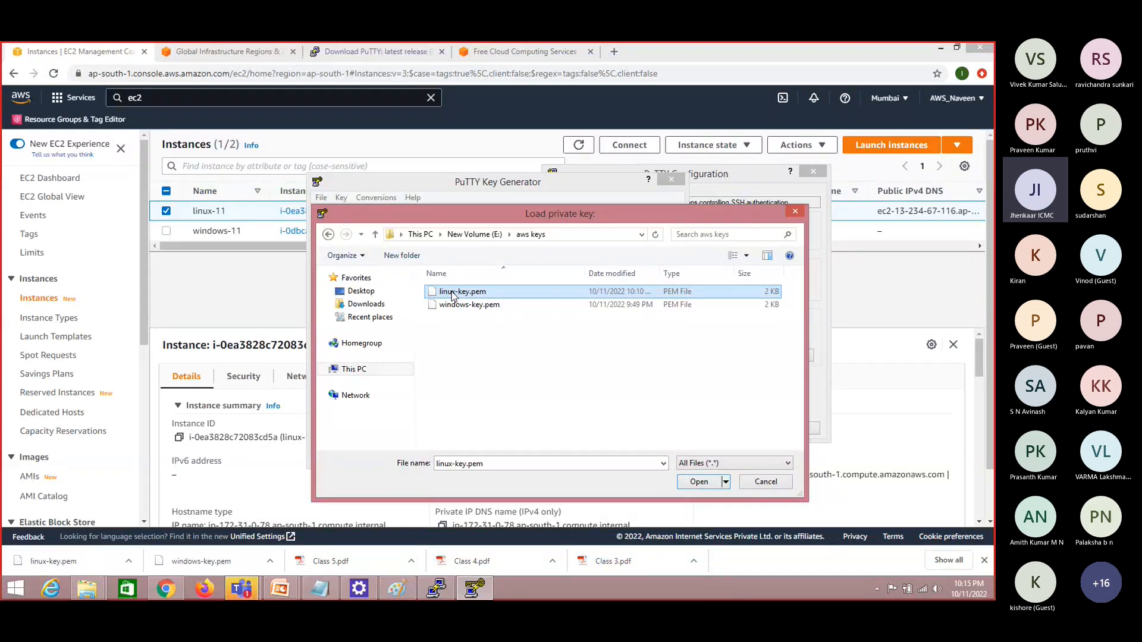
click(701, 483)
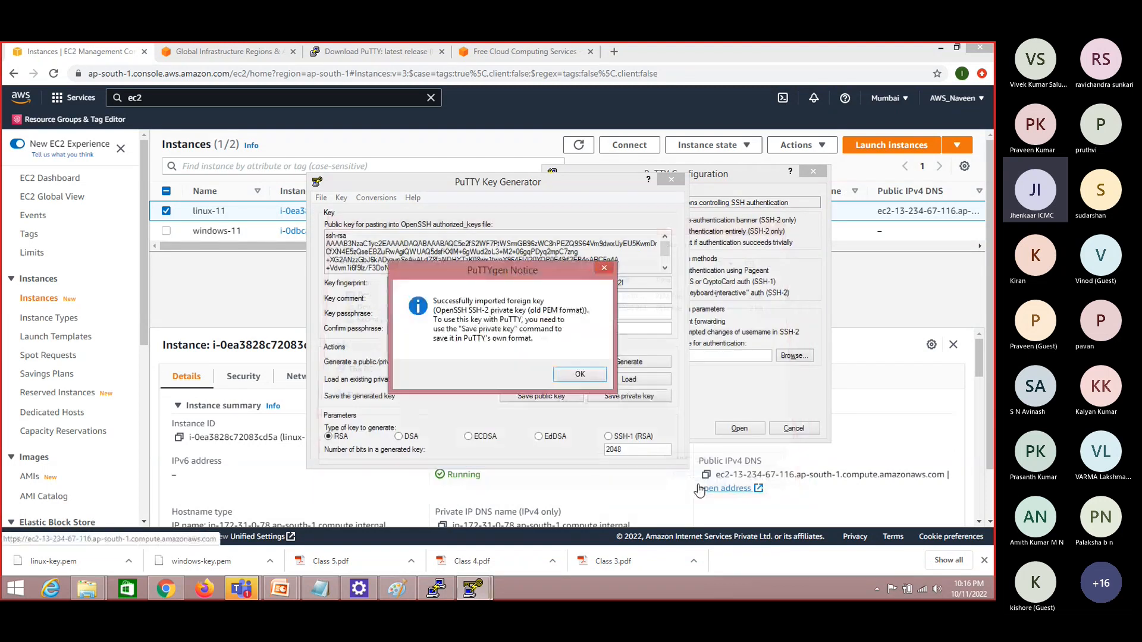
click(580, 376)
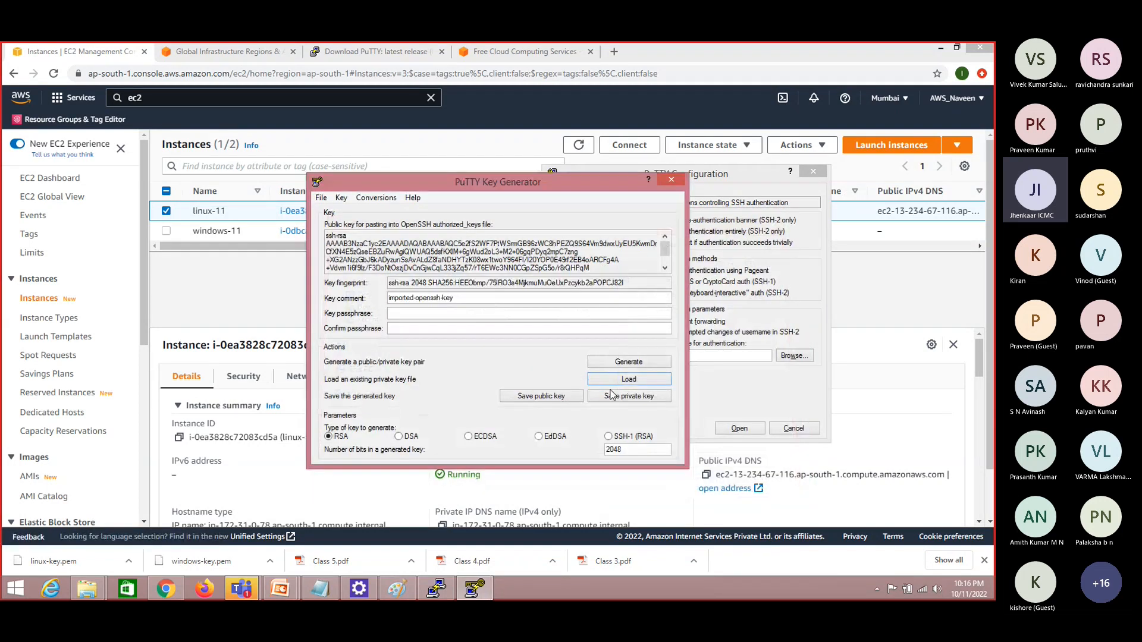
Save the private key without a passphrase as linux-11-priv in the aws keys folder, and close PuTTYgen and the PuTTY configuration
click(626, 397)
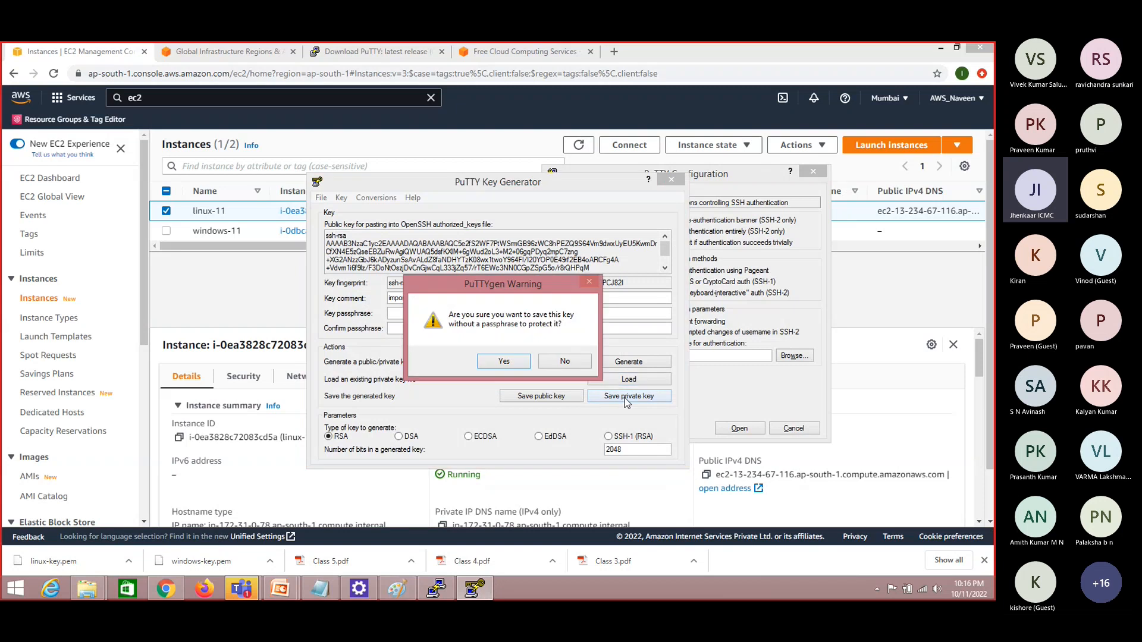
click(527, 364)
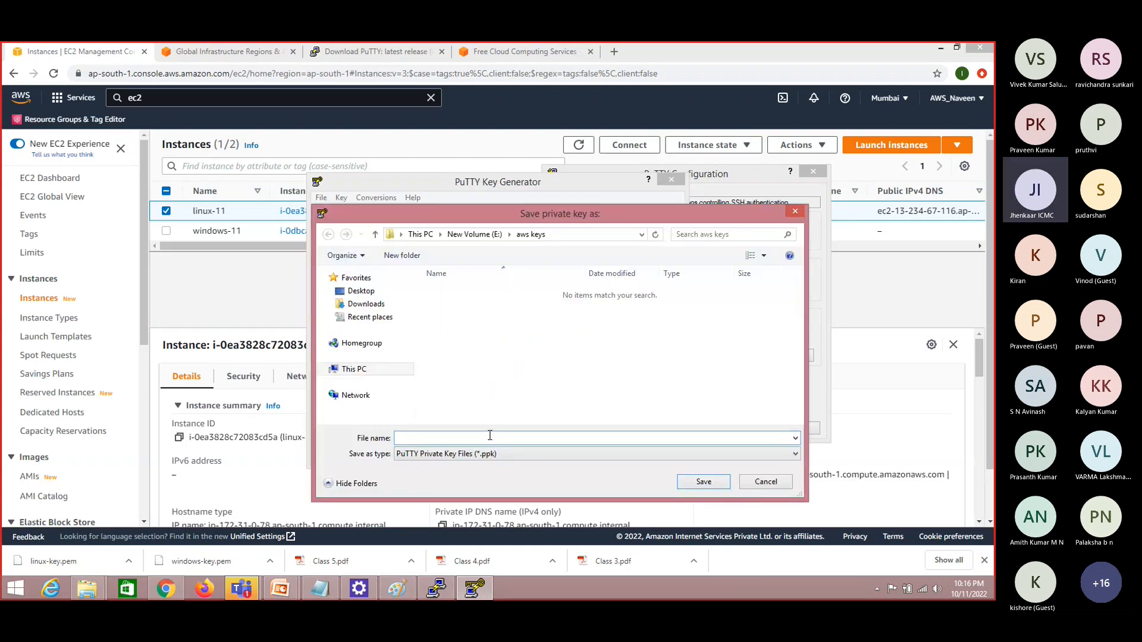
text(l)
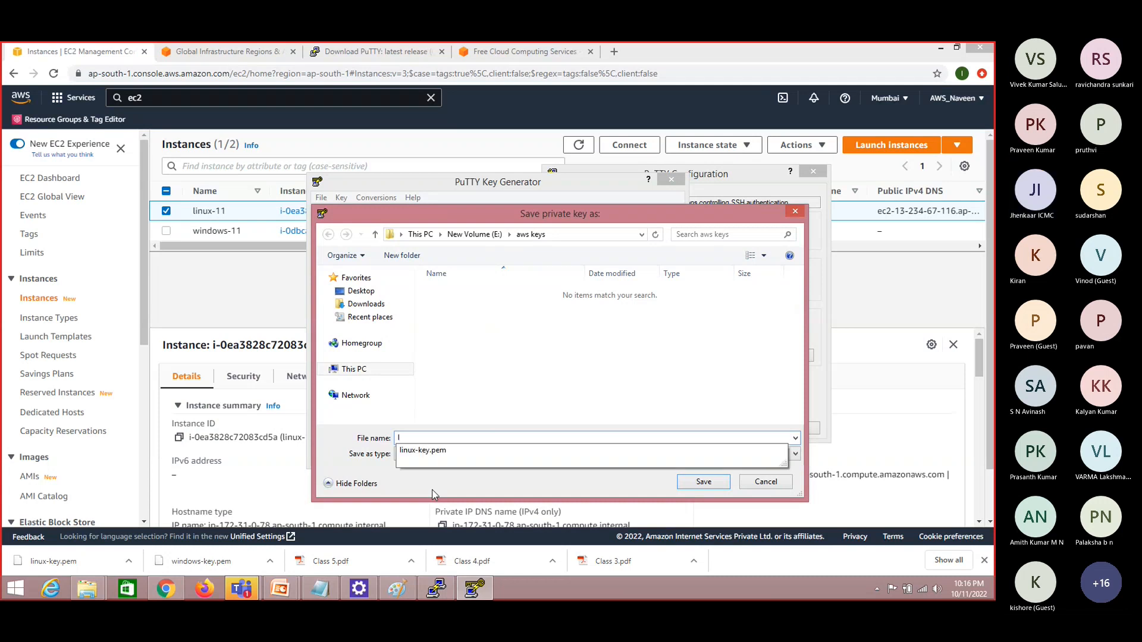
text(inux-11)
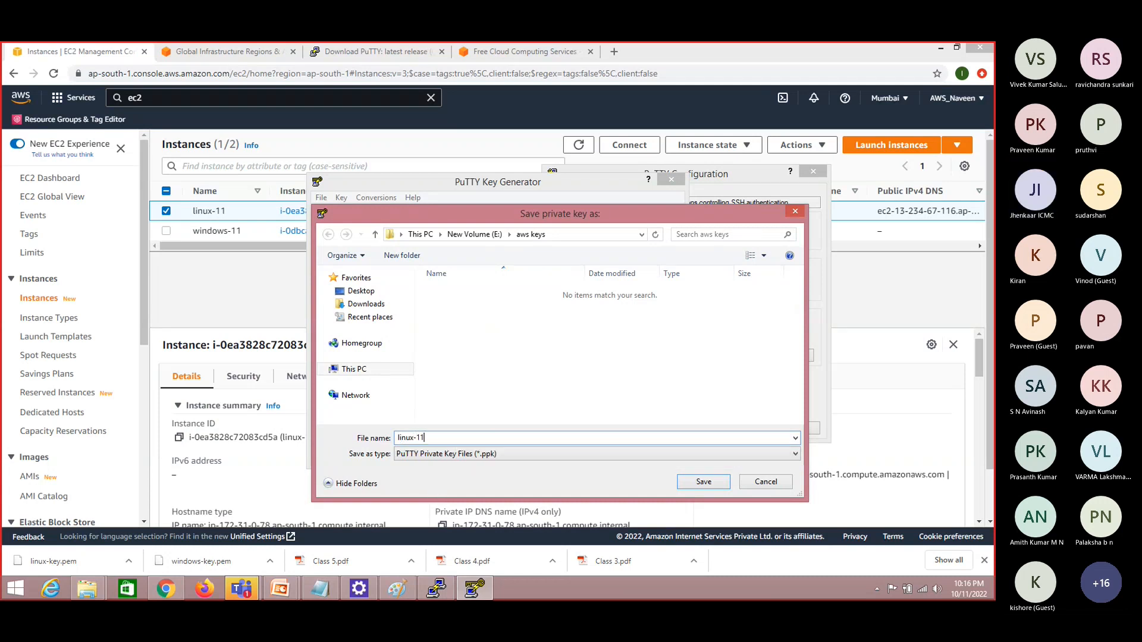
text(-priv)
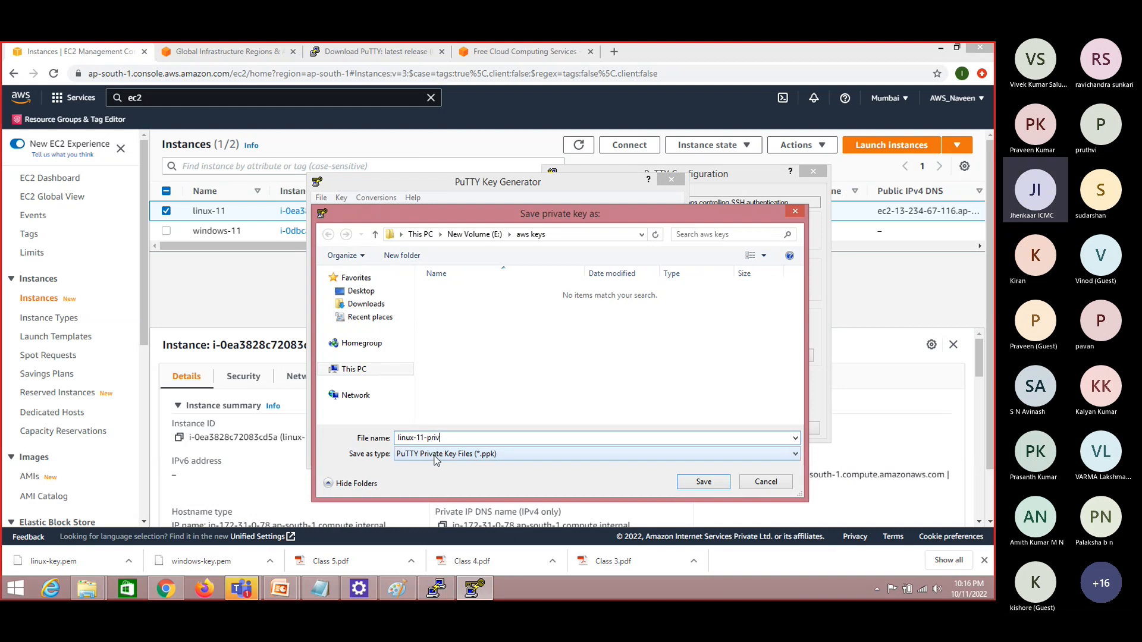
click(704, 482)
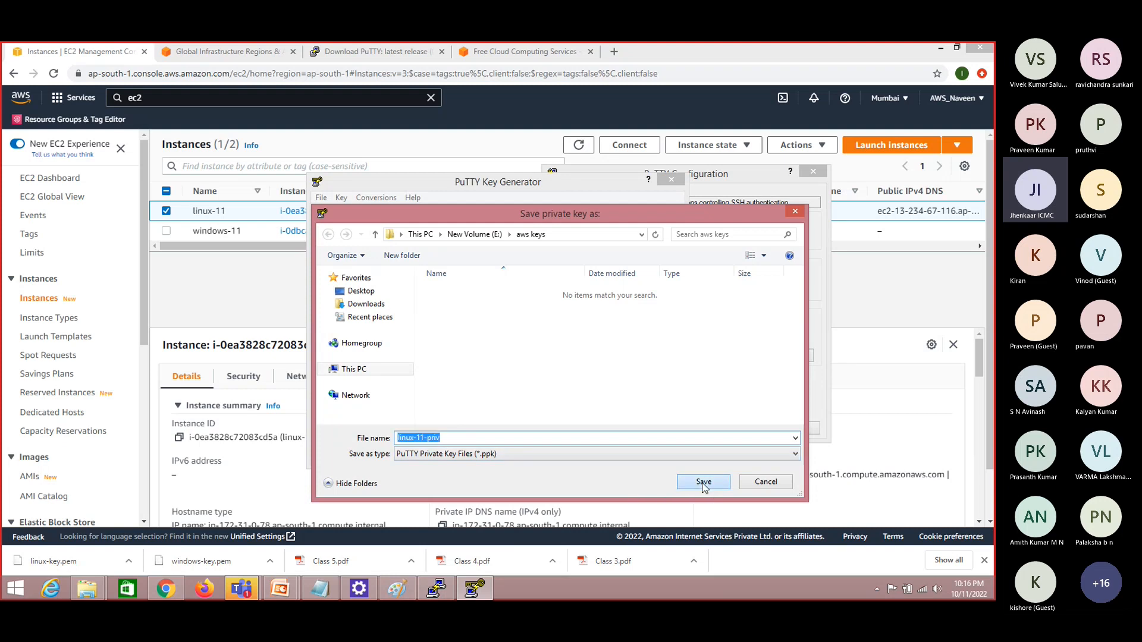
click(681, 180)
click(811, 176)
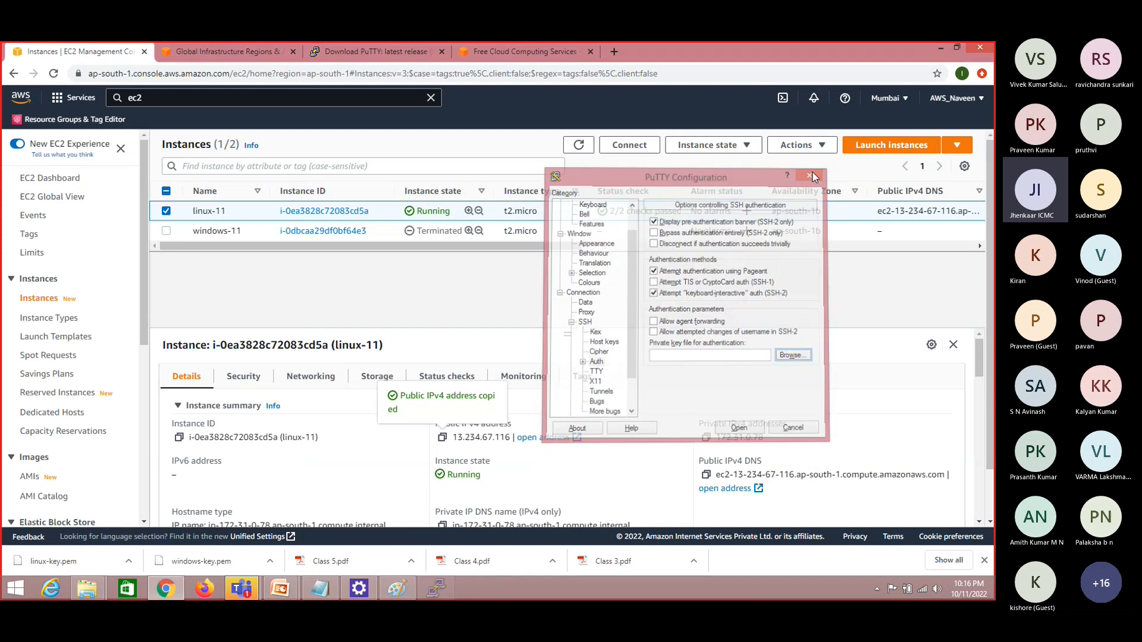
Refresh the aws keys folder in File Explorer and check the saved linux-11-priv file's type
key(alt+Tab)
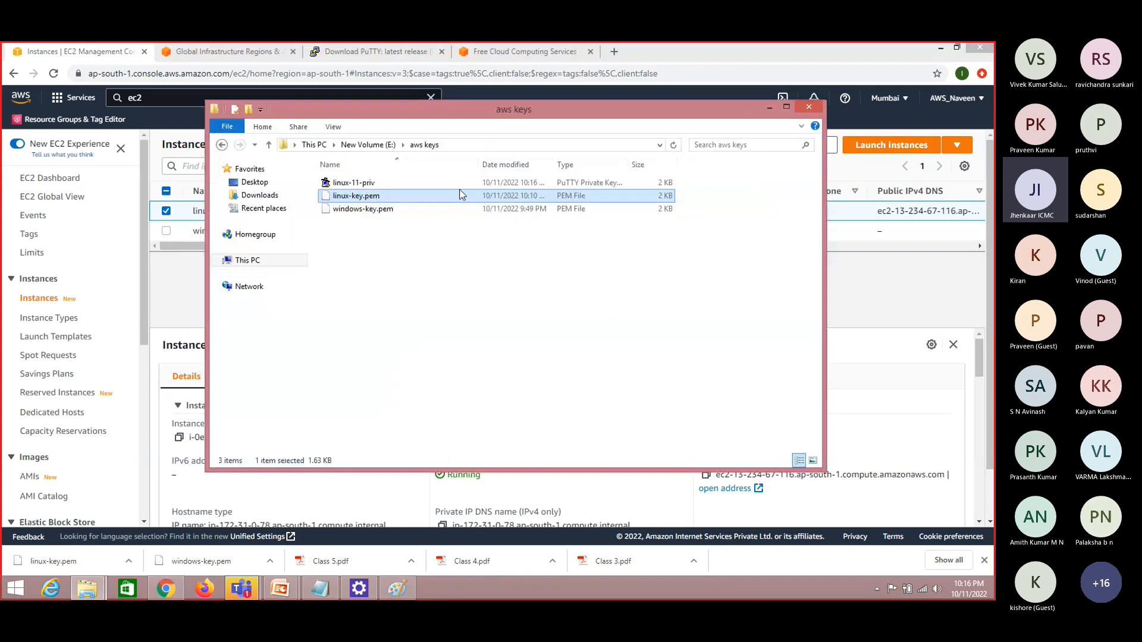
right_click(401, 280)
click(435, 329)
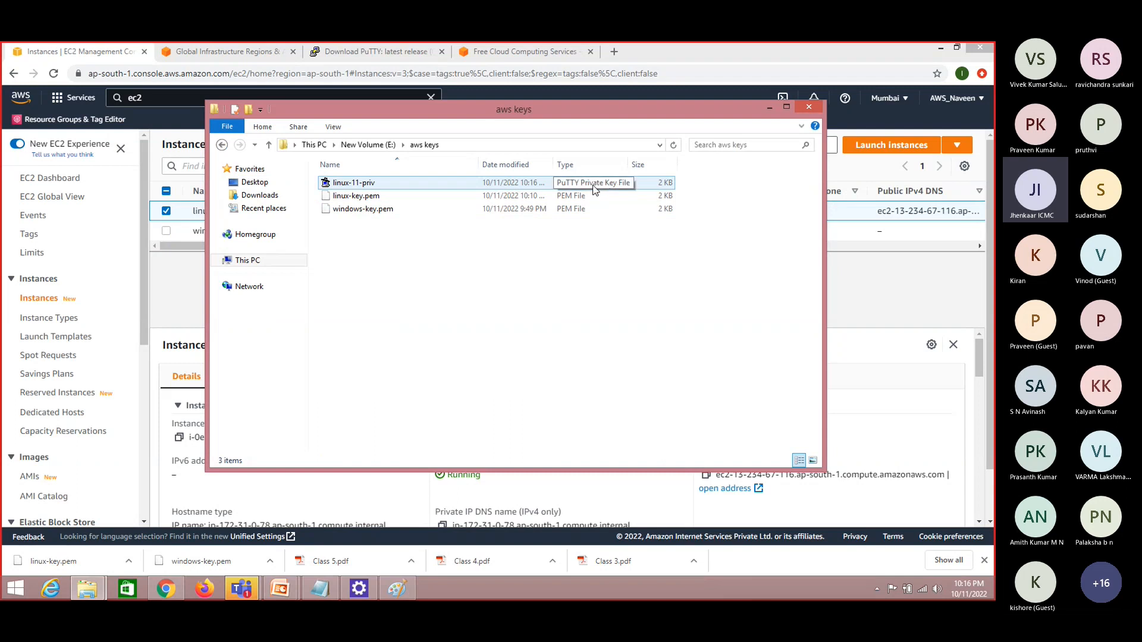
key(alt+Tab)
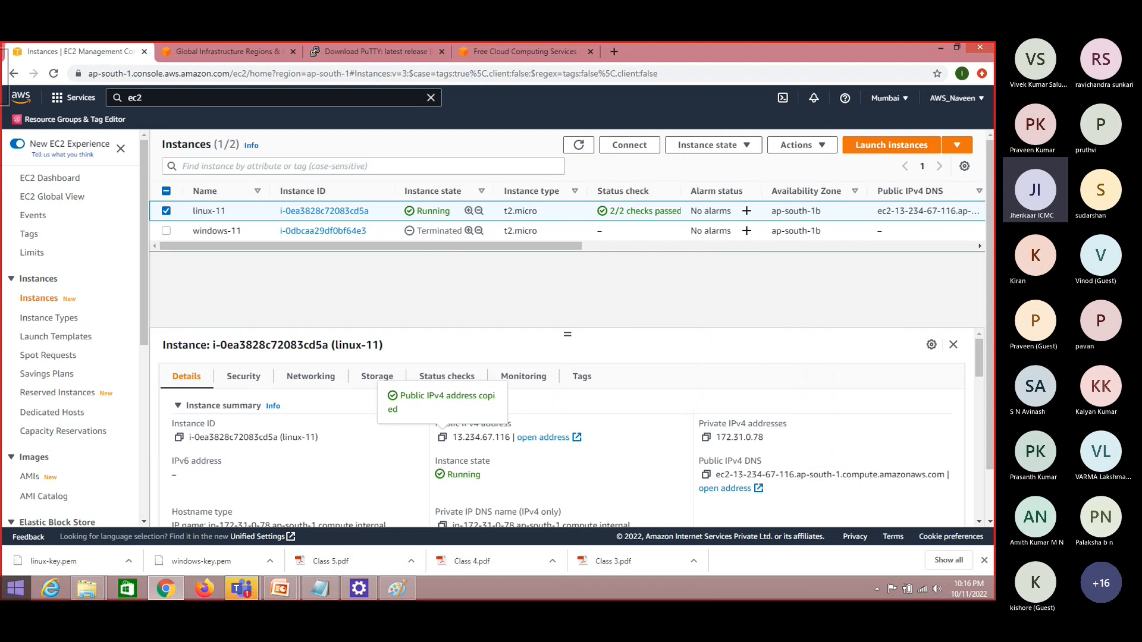
Reopen PuTTY and enter linux-11's public IPv4 address, 13.234.67.116, copied from the instance details, as the host name
click(12, 598)
text(putty)
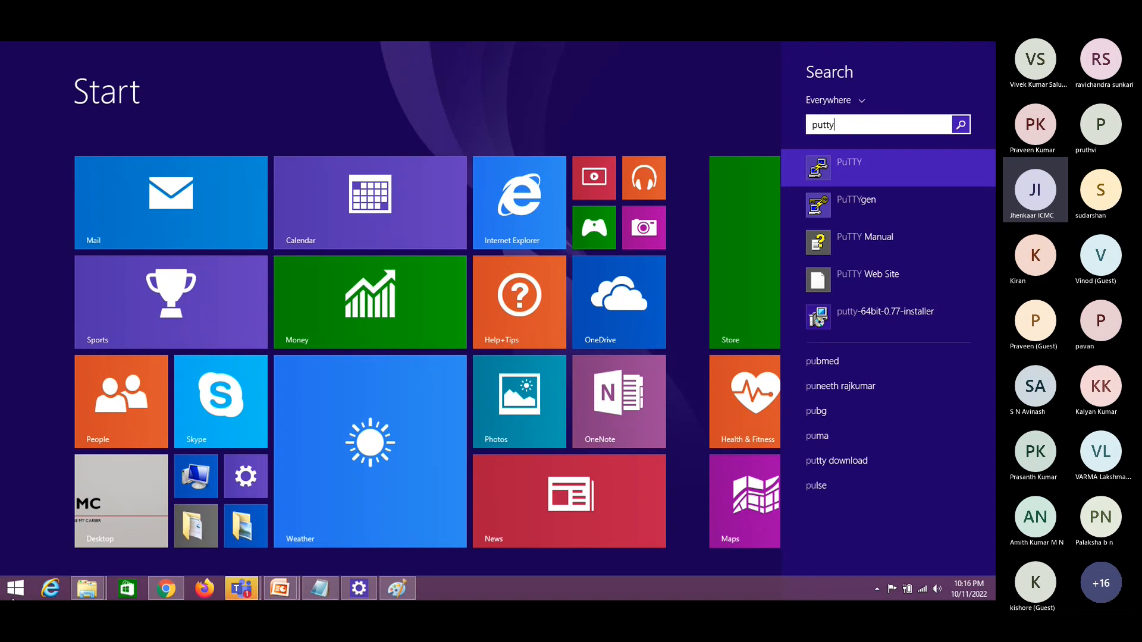
click(871, 161)
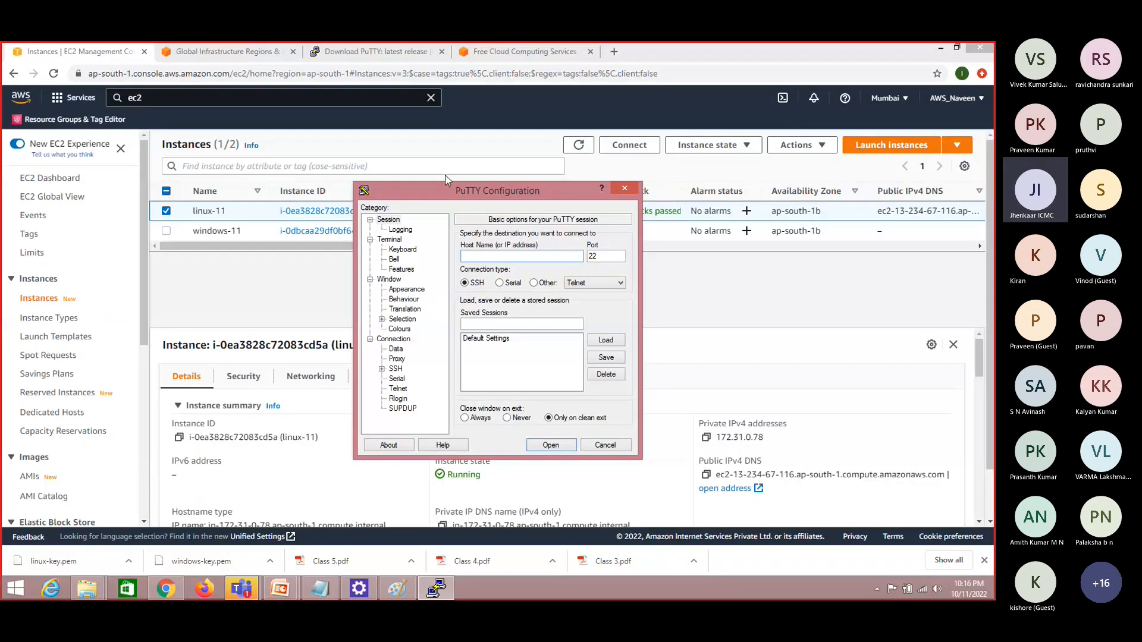
click(327, 273)
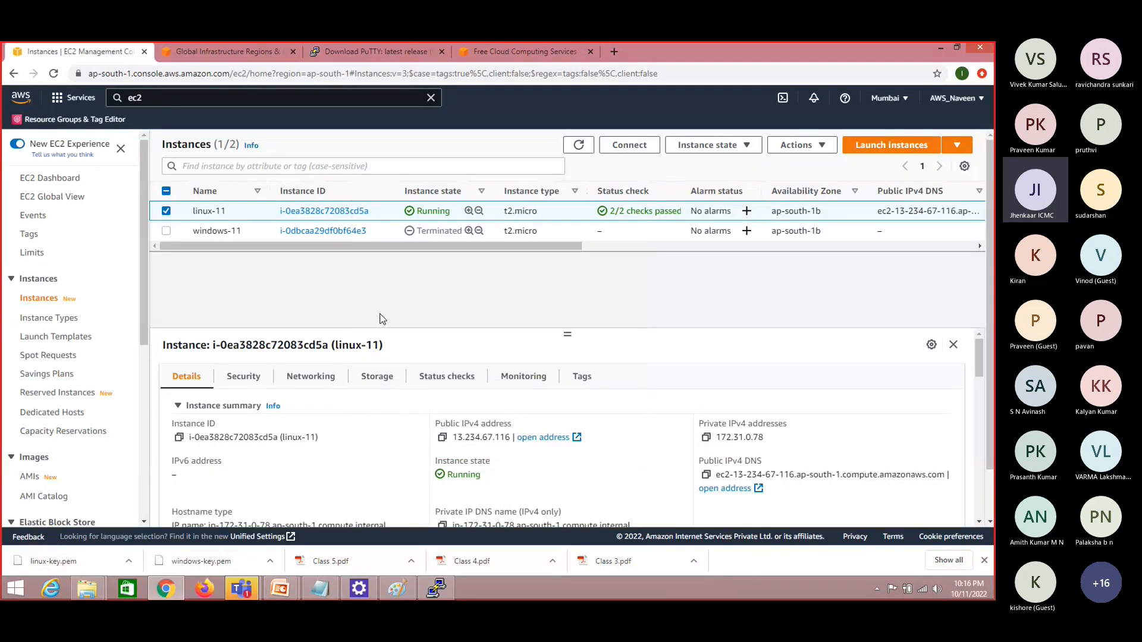
click(443, 438)
key(alt+Tab)
key(ctrl+v)
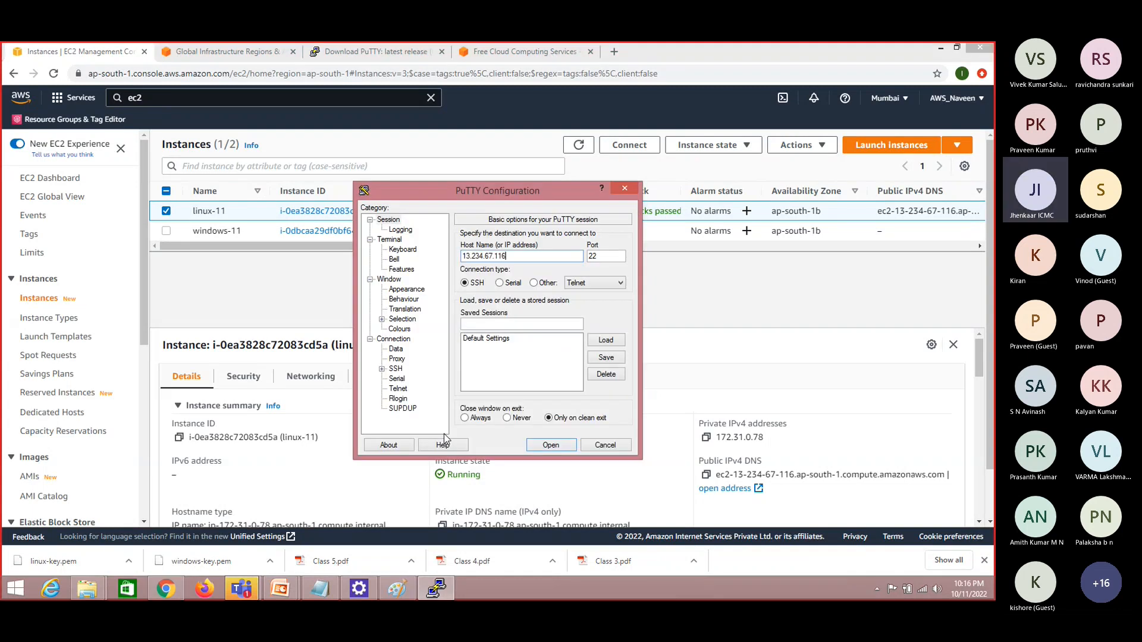
Set linux-11-priv from the aws keys folder on New Volume (E:) as the SSH authentication key, and open the connection, accepting the host key
click(399, 369)
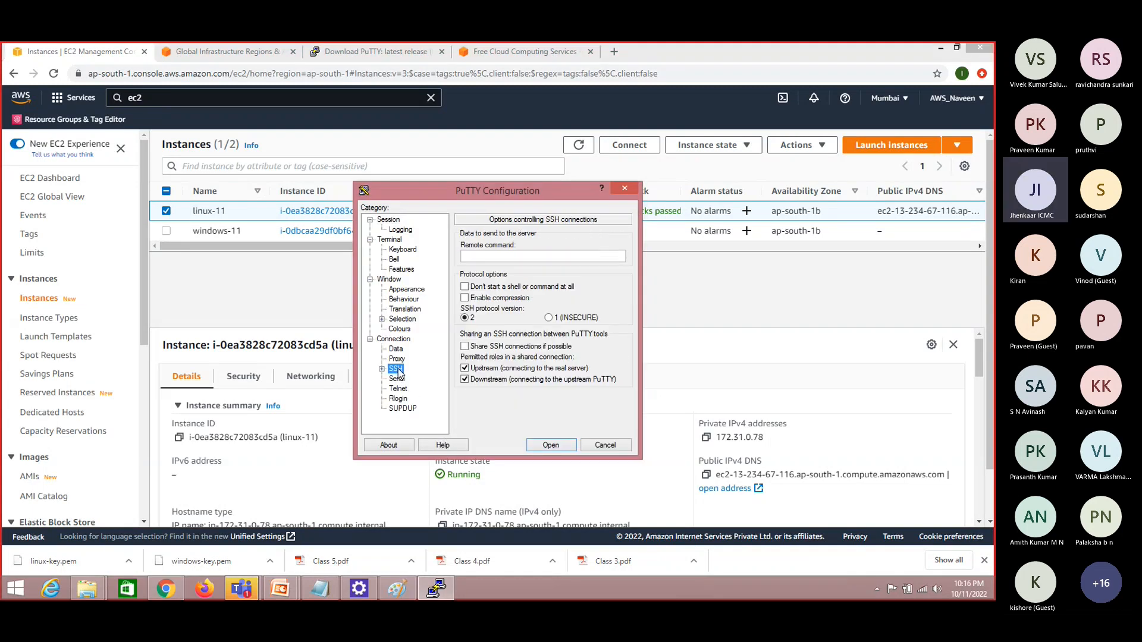
key(Right)
key(Down)
key(Down)
key(Down)
key(Down)
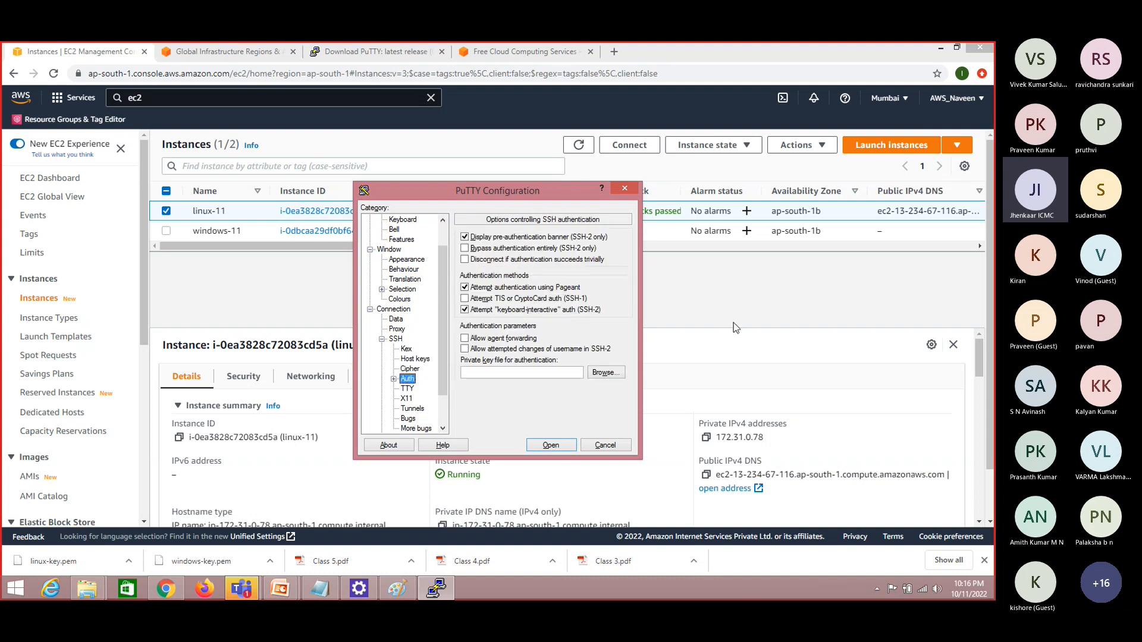
click(612, 375)
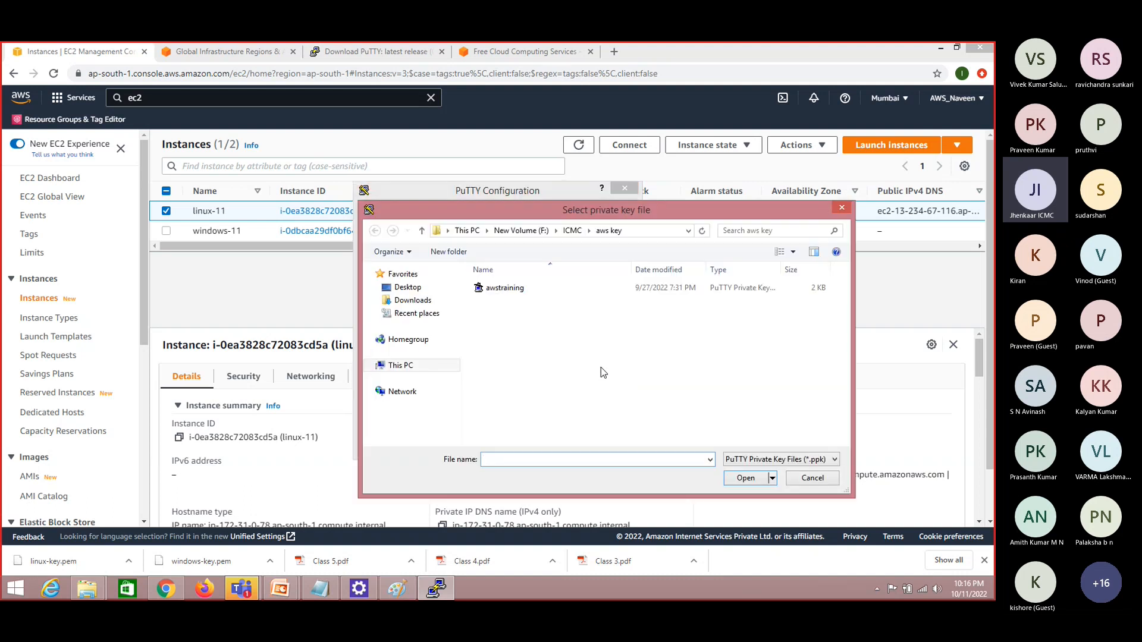
click(411, 369)
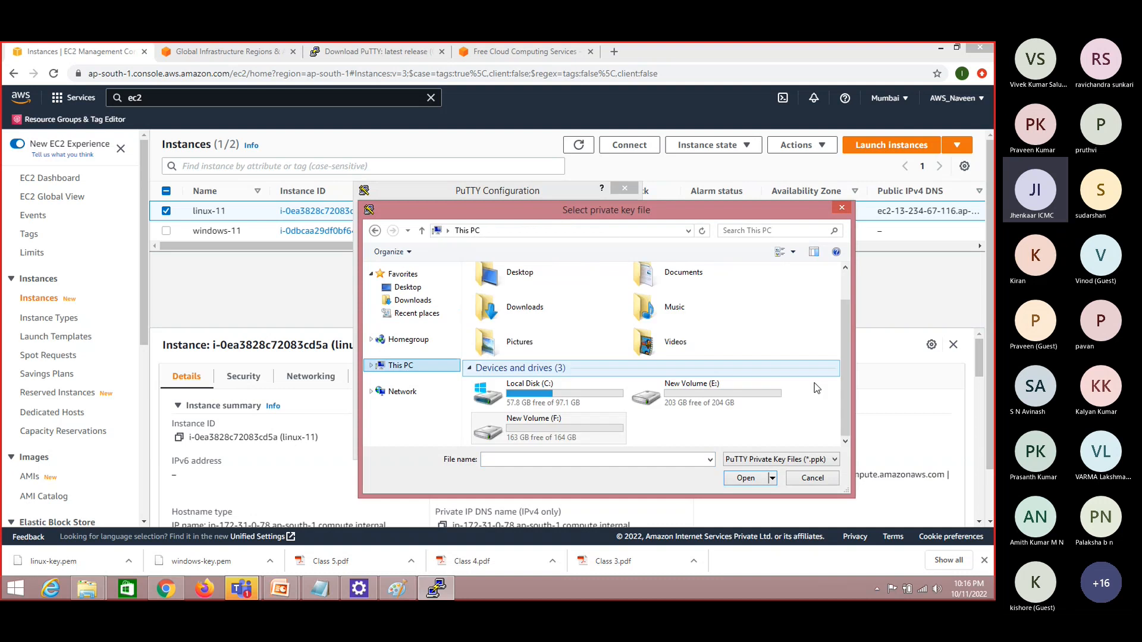
double_click(735, 404)
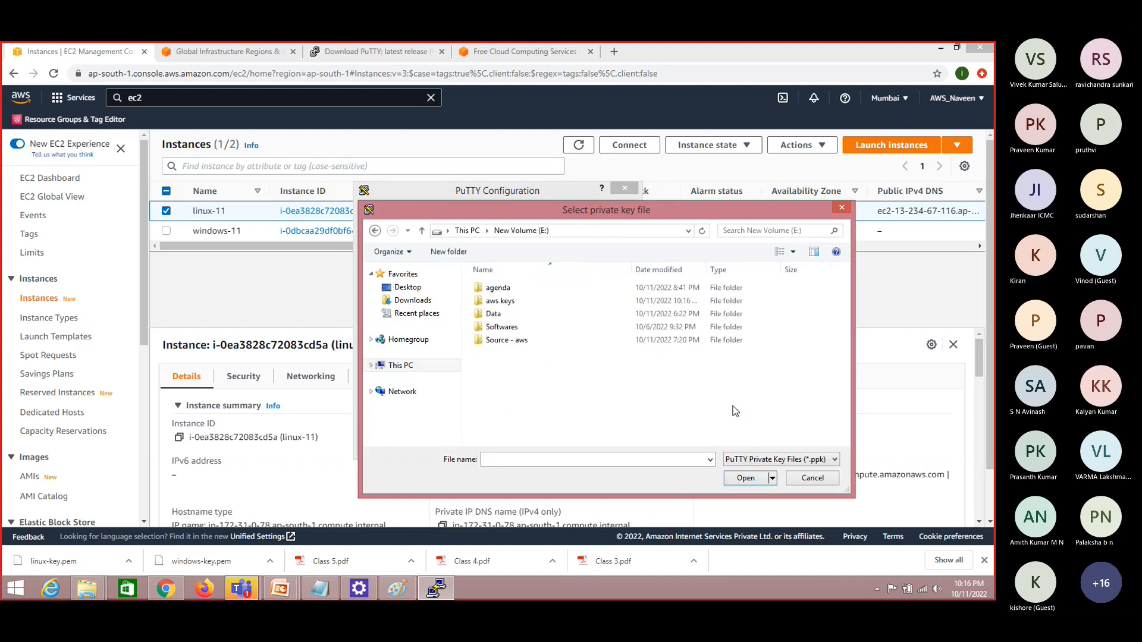
double_click(524, 301)
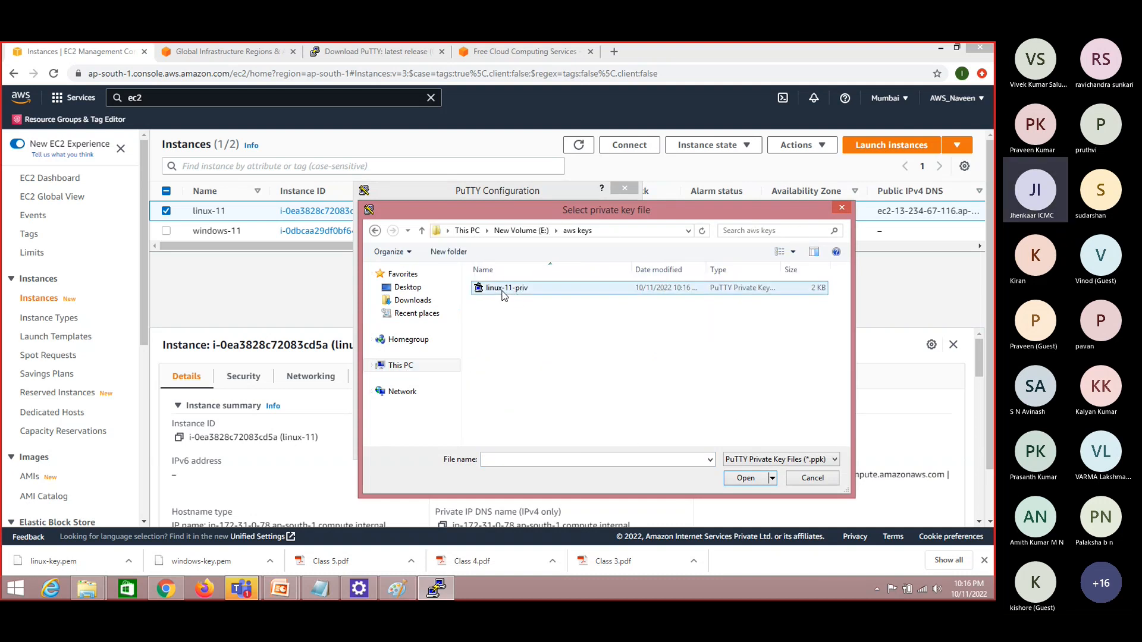
double_click(514, 292)
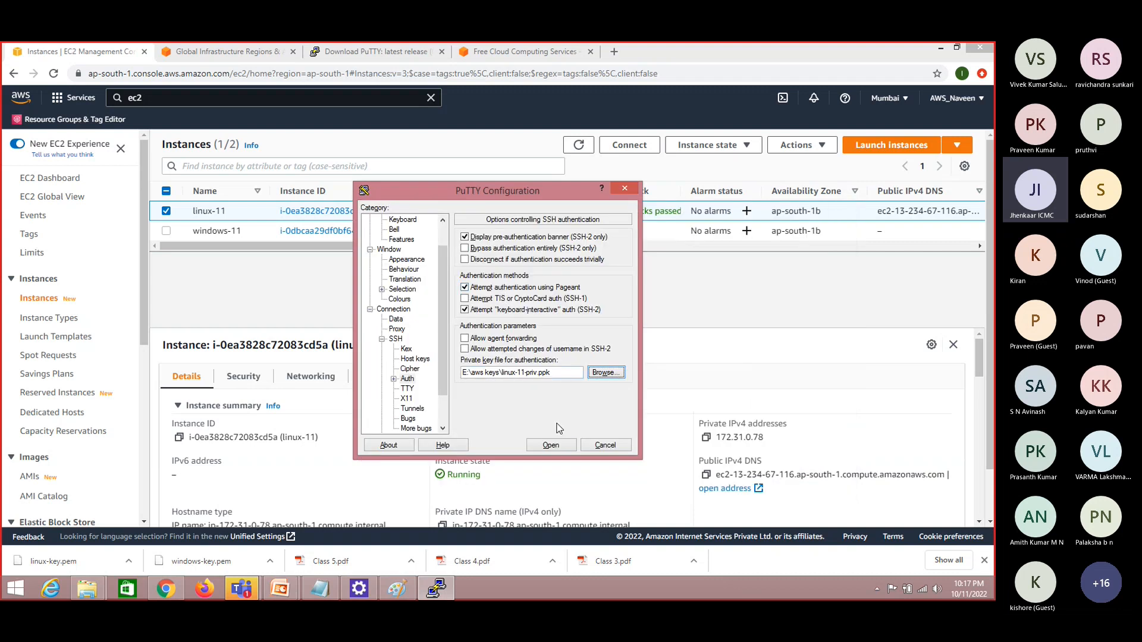
click(548, 445)
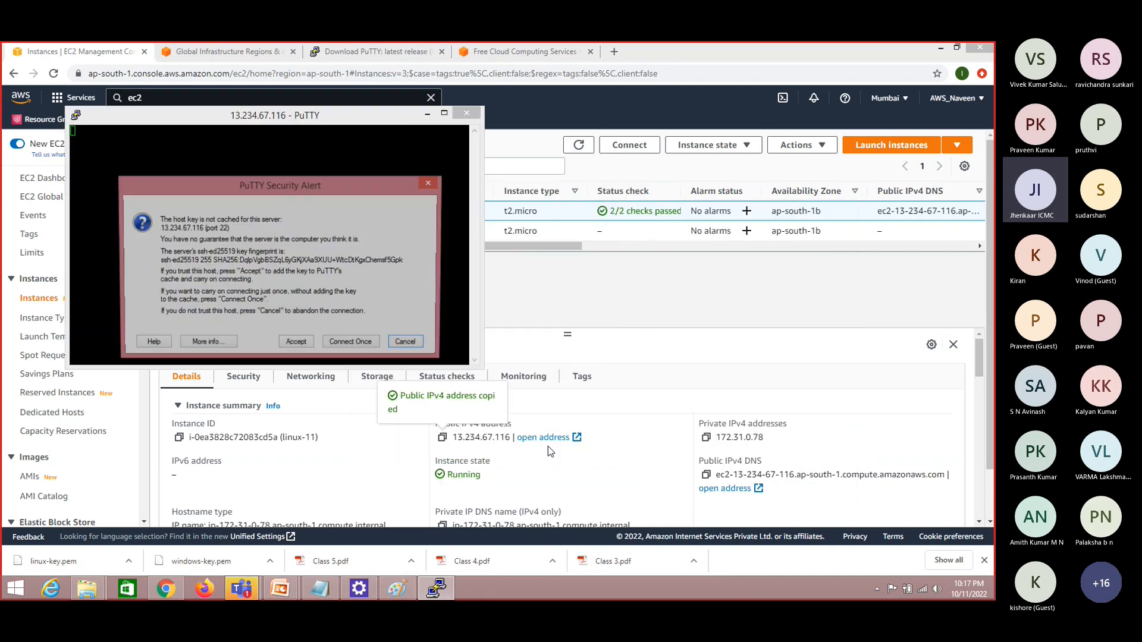
click(302, 345)
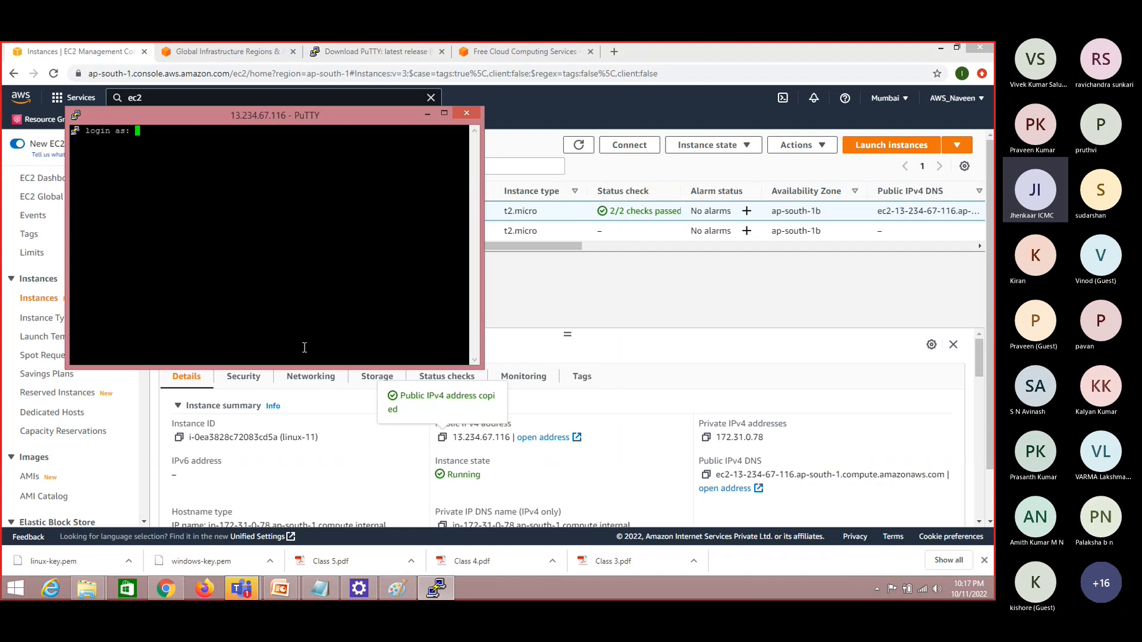
Search Google in a new browser tab for "default user name of ec2 instance" and highlight the Amazon Linux user name in the result
click(613, 48)
text(goo)
key(Return)
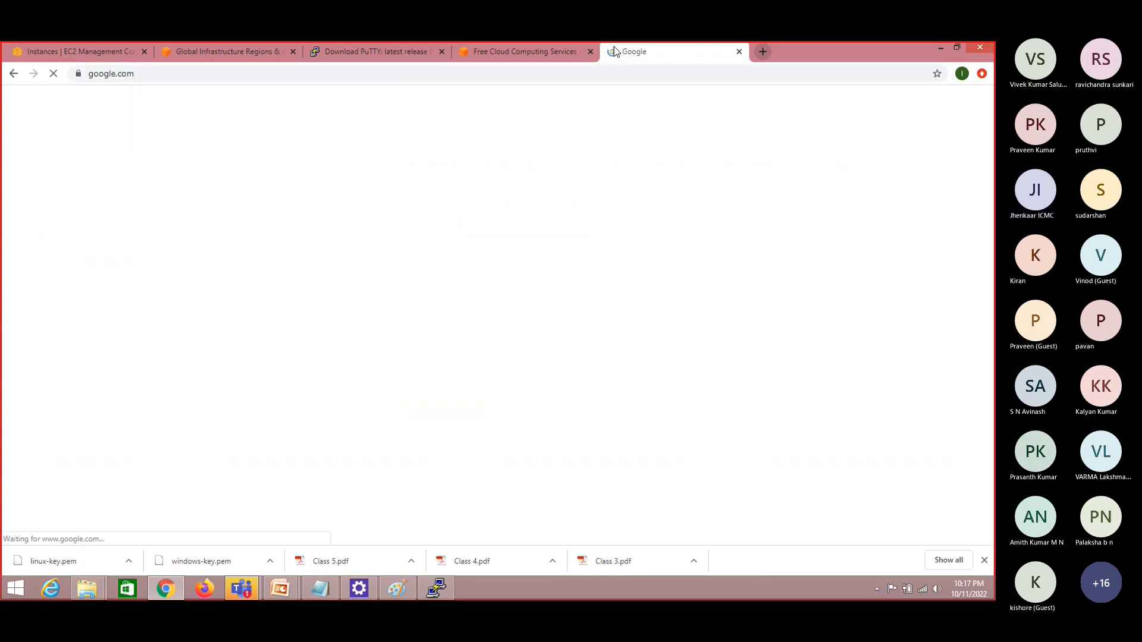
text(defaul)
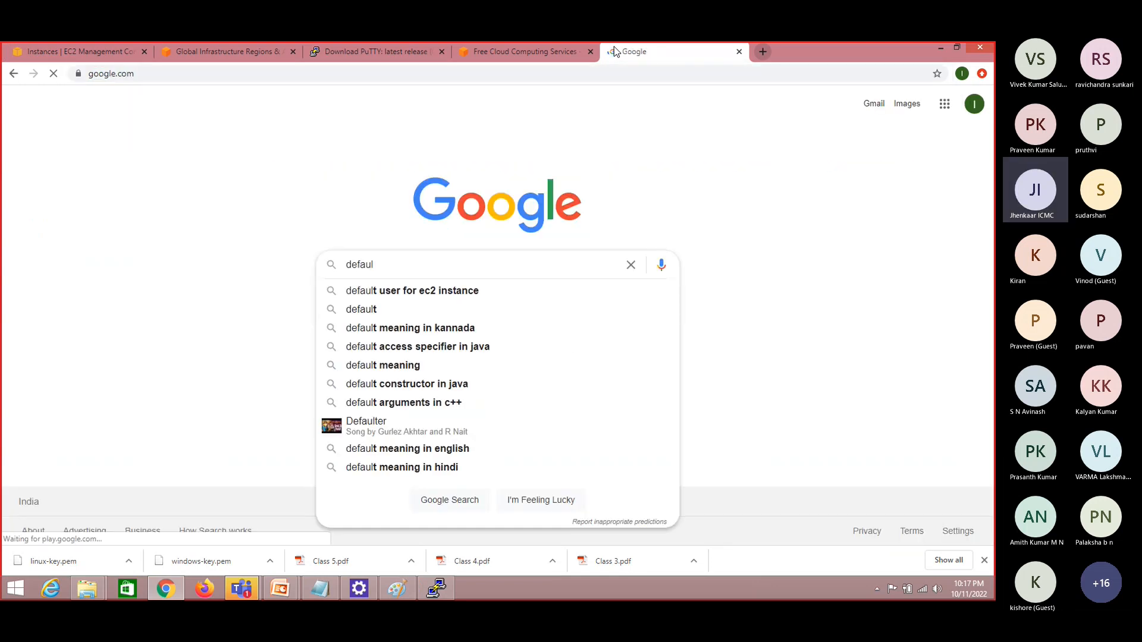
text(t user name )
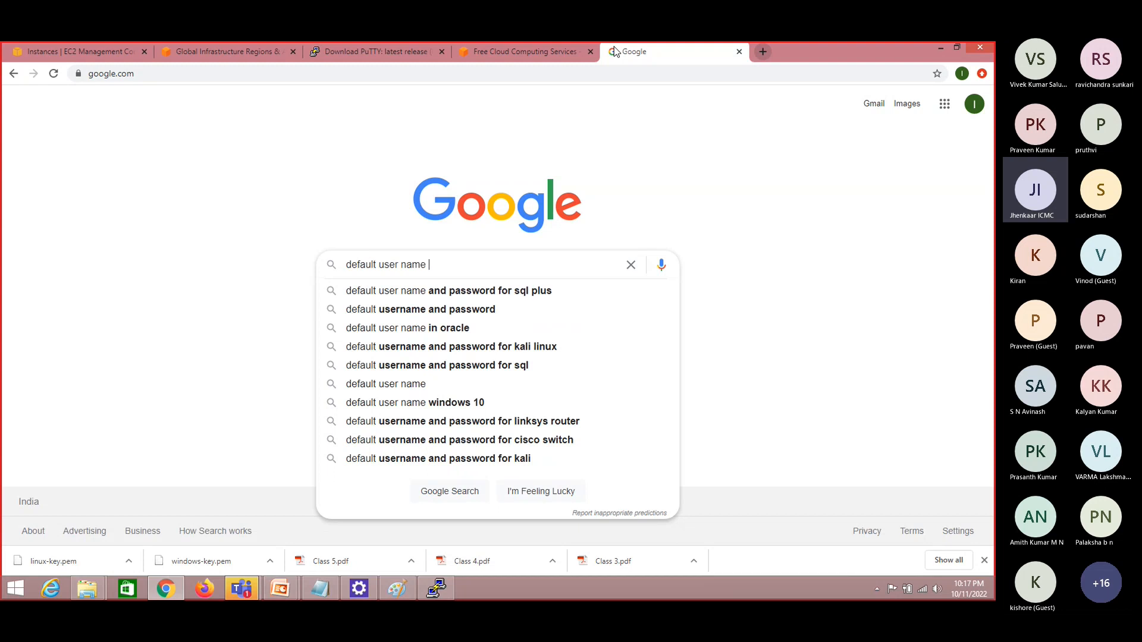
text(of ec2 instance)
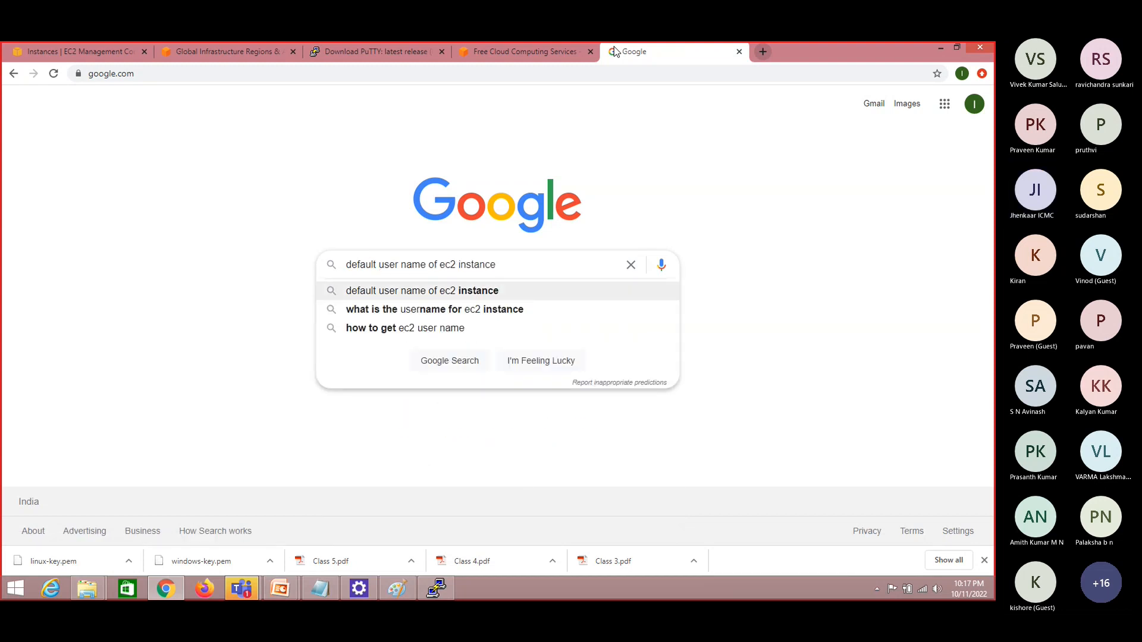
key(Return)
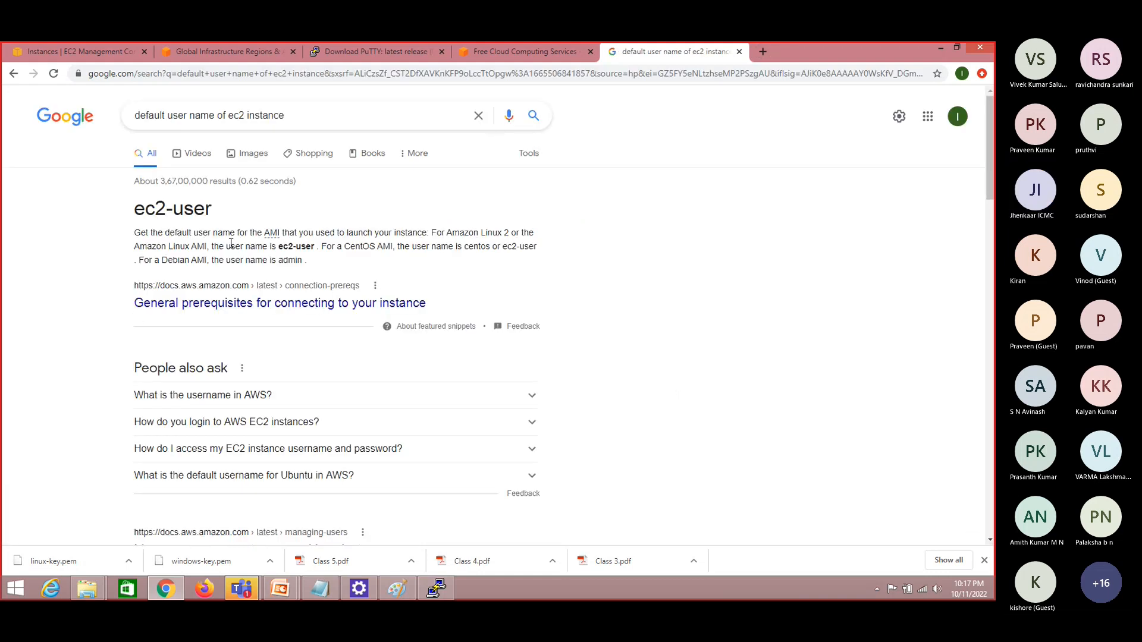
mouse_move(990, 173)
mouse_down()
mouse_move(992, 207)
mouse_move(994, 172)
mouse_up()
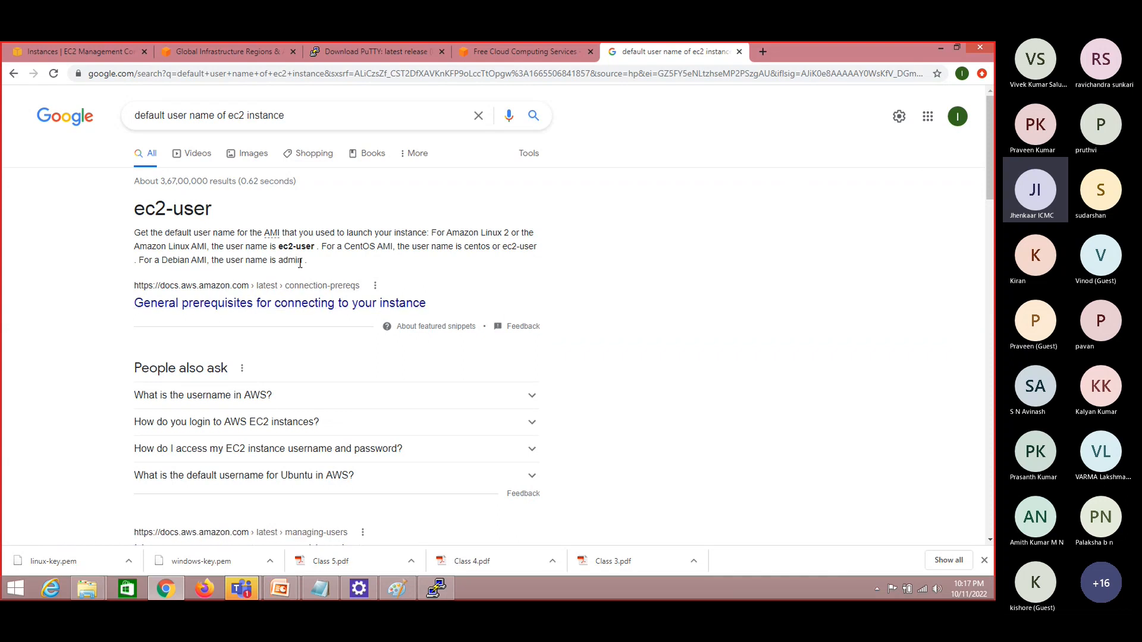
key(alt+Tab)
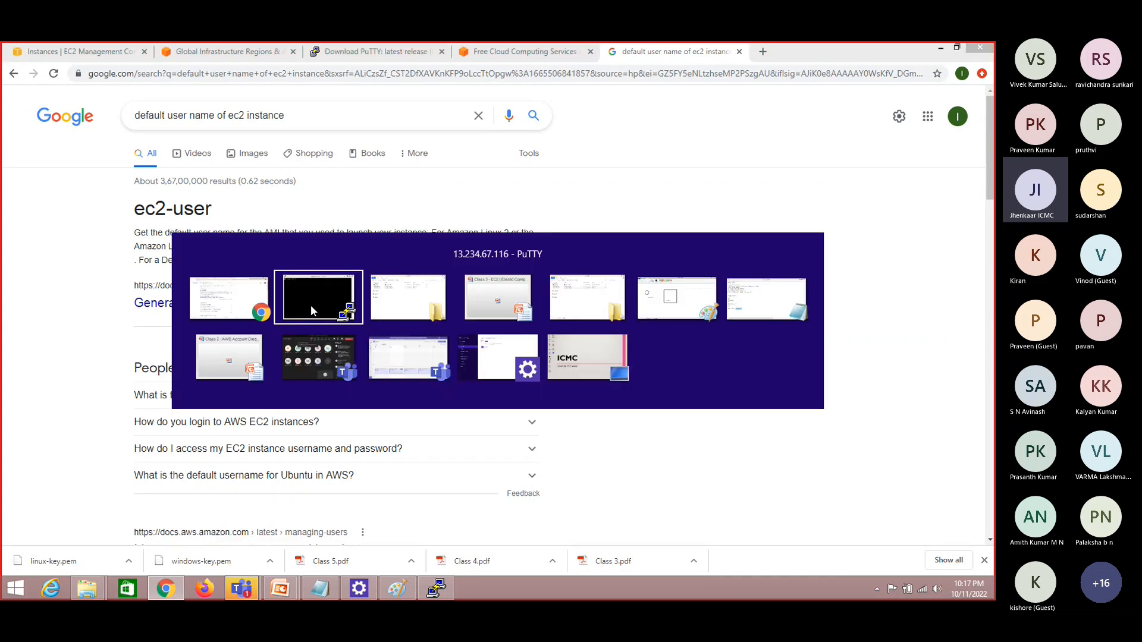
key(alt+shift+Tab)
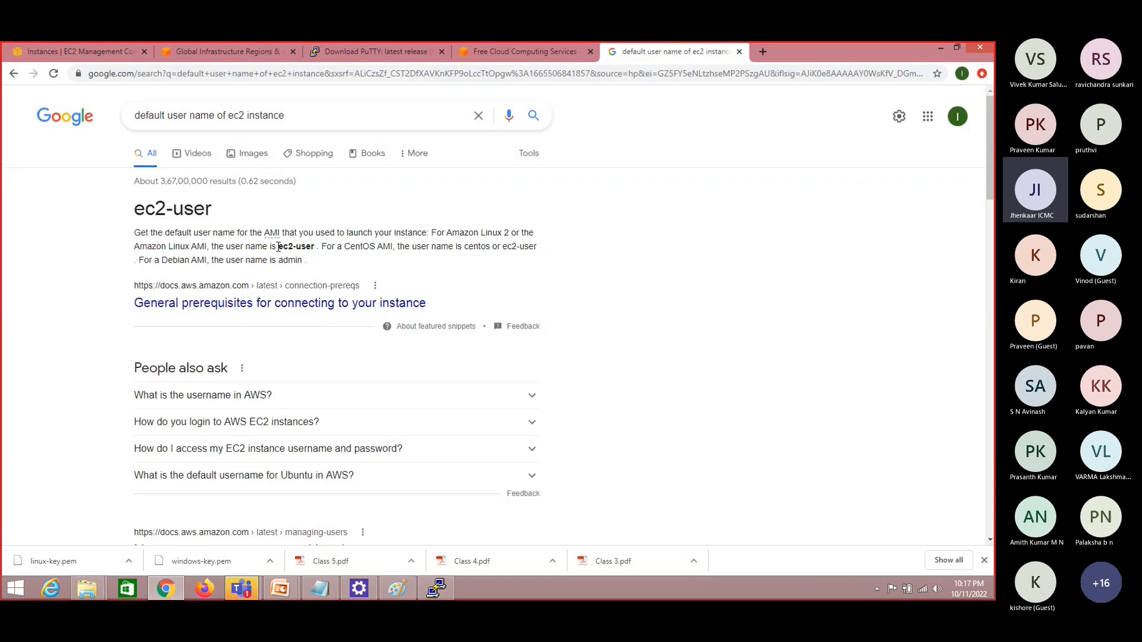
drag(278, 247, 316, 247)
Return to the PuTTY terminal and log in to the instance as ec2-user
key(alt+Tab)
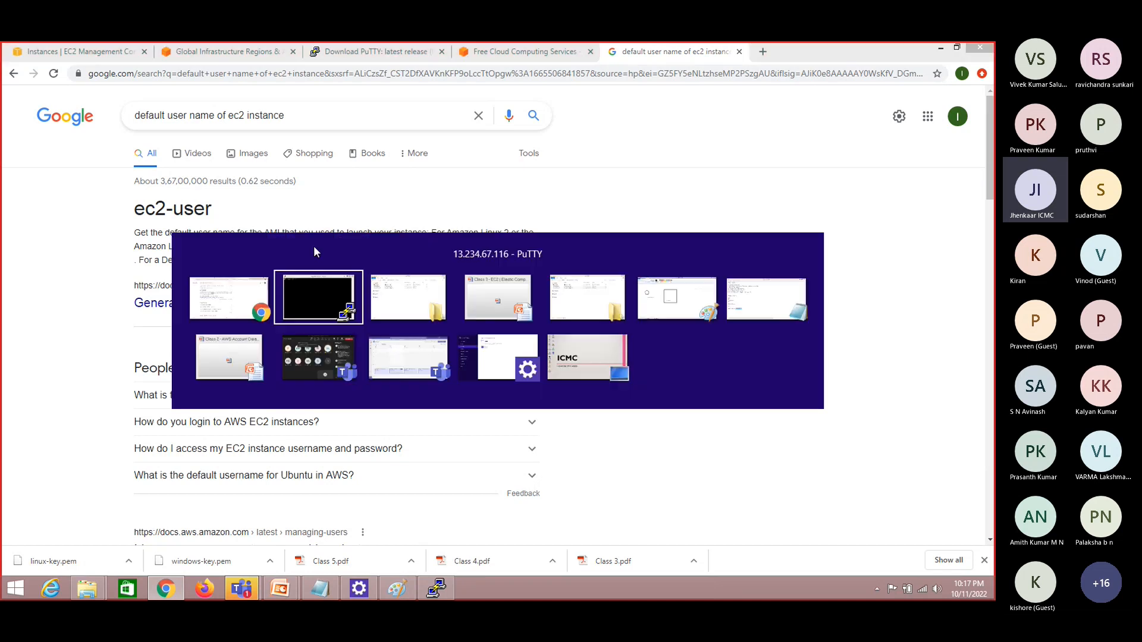
text(ec2)
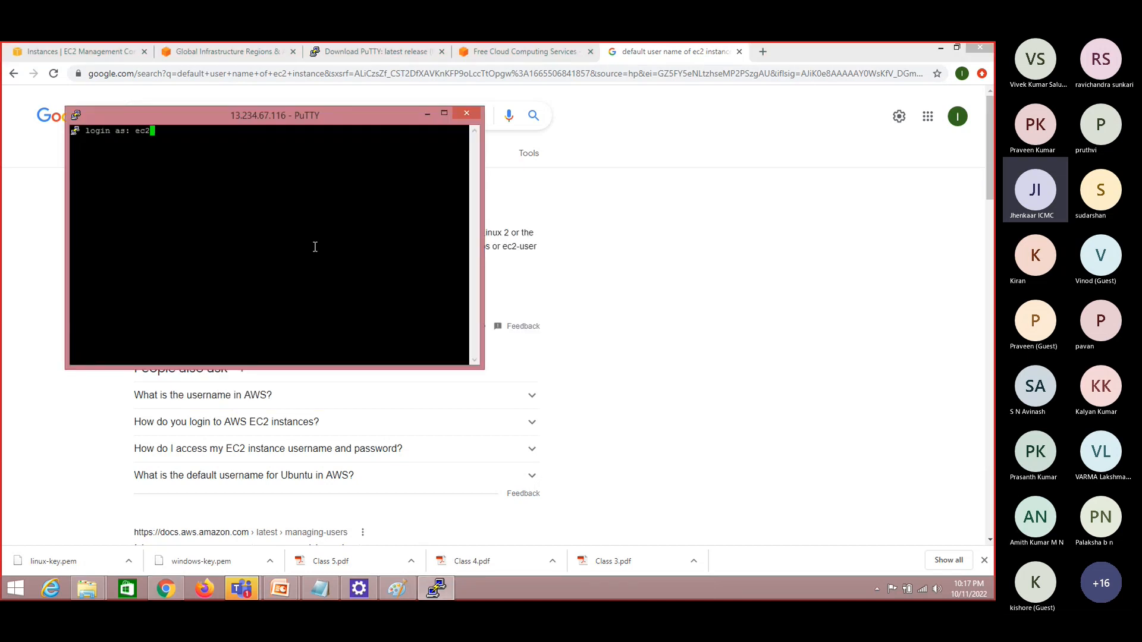
text(-use)
text(r)
key(Return)
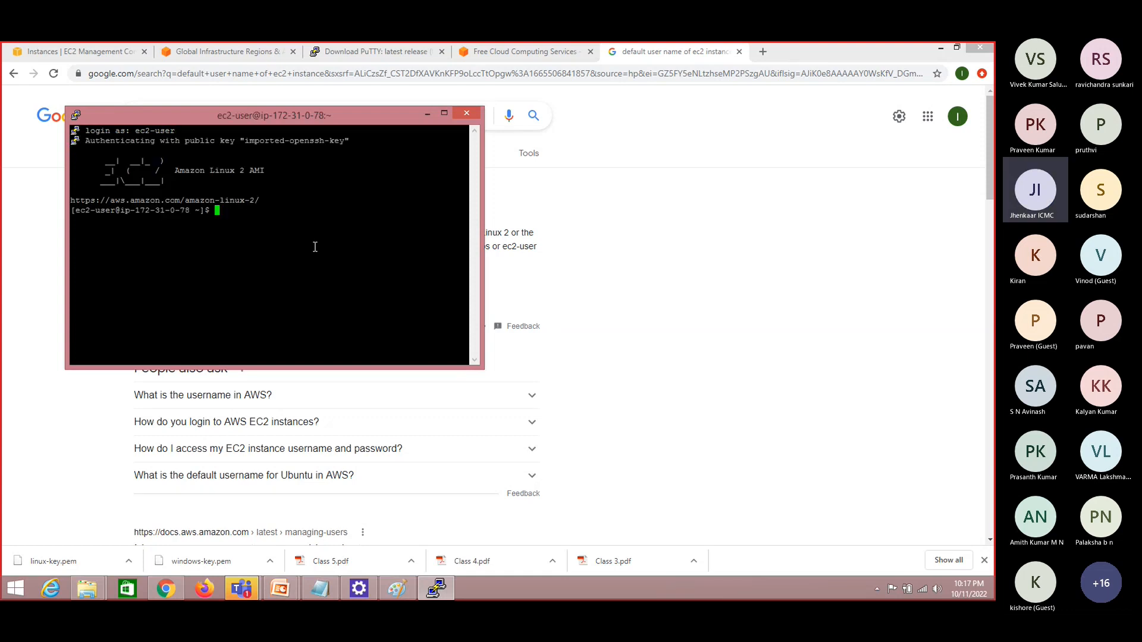
Maximize the PuTTY terminal window, and close the SSH session
click(444, 114)
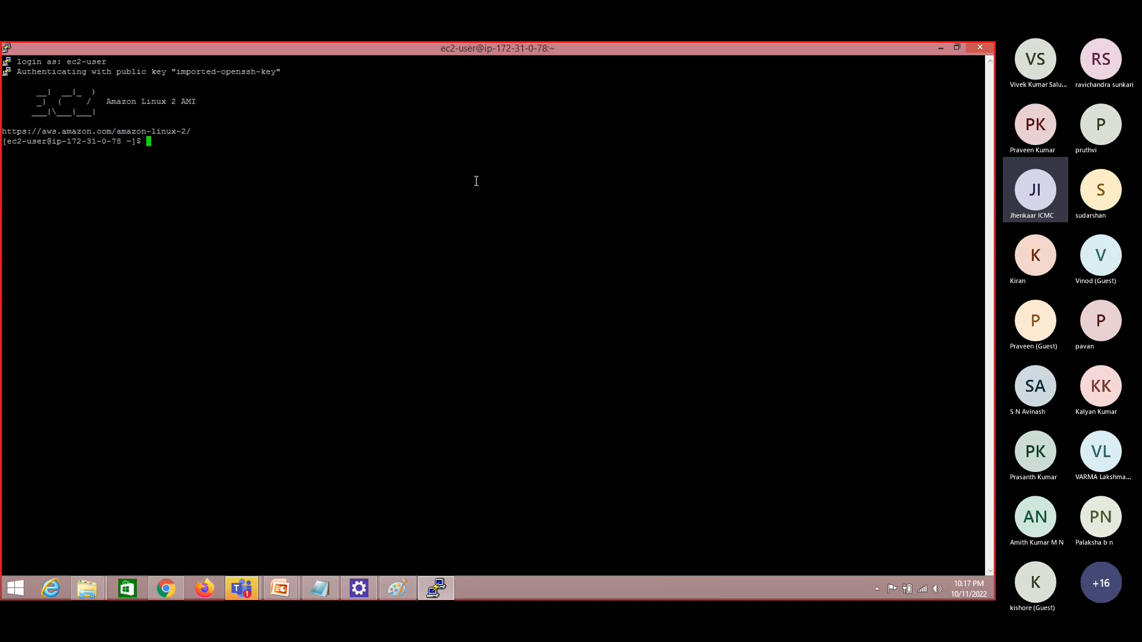
click(980, 47)
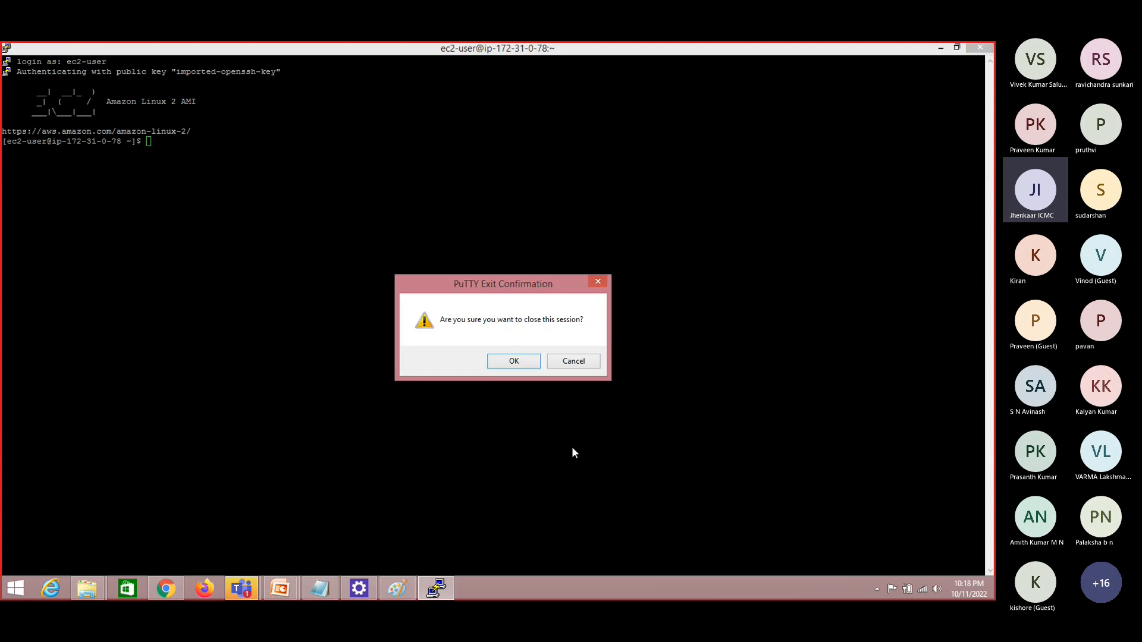
click(526, 360)
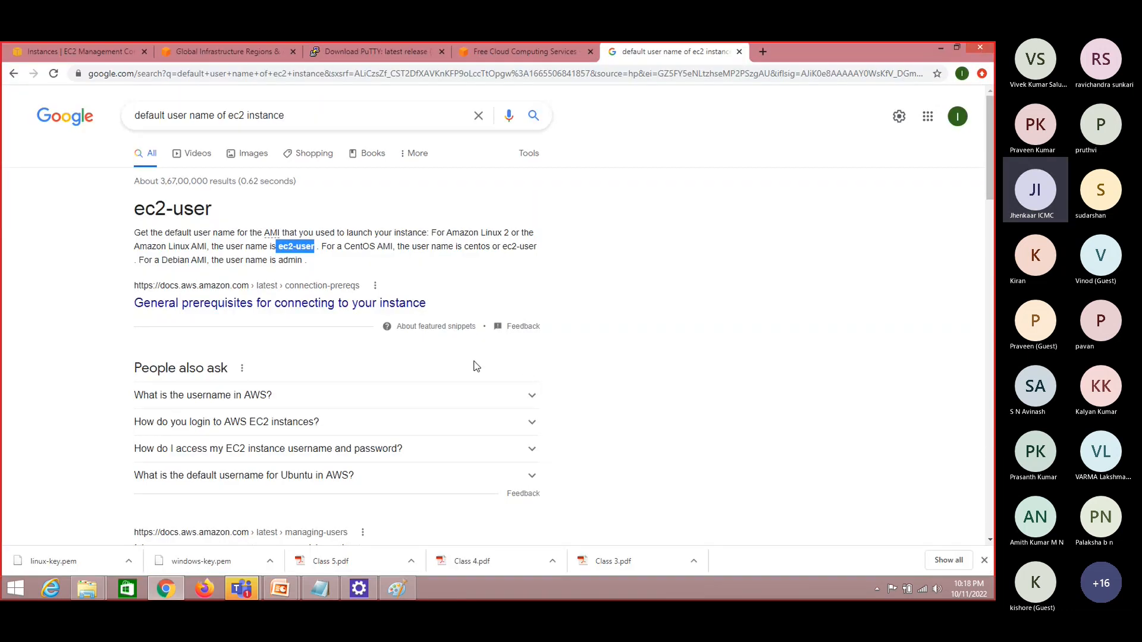
Return to the EC2 console, refresh the instances list, and terminate the linux-11 instance
click(73, 52)
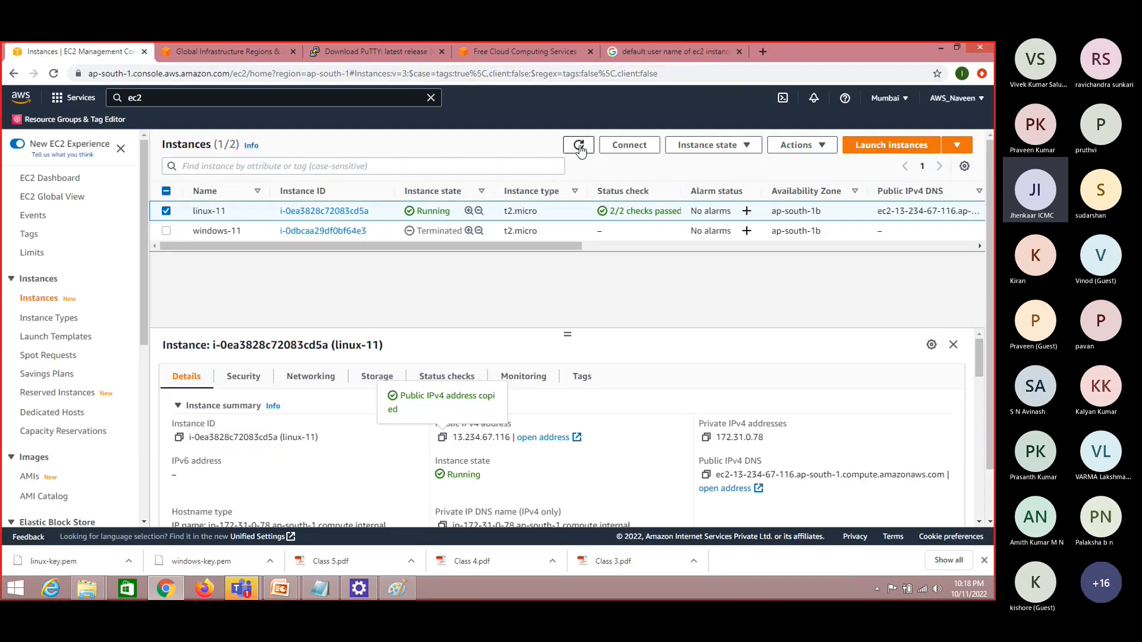
click(578, 146)
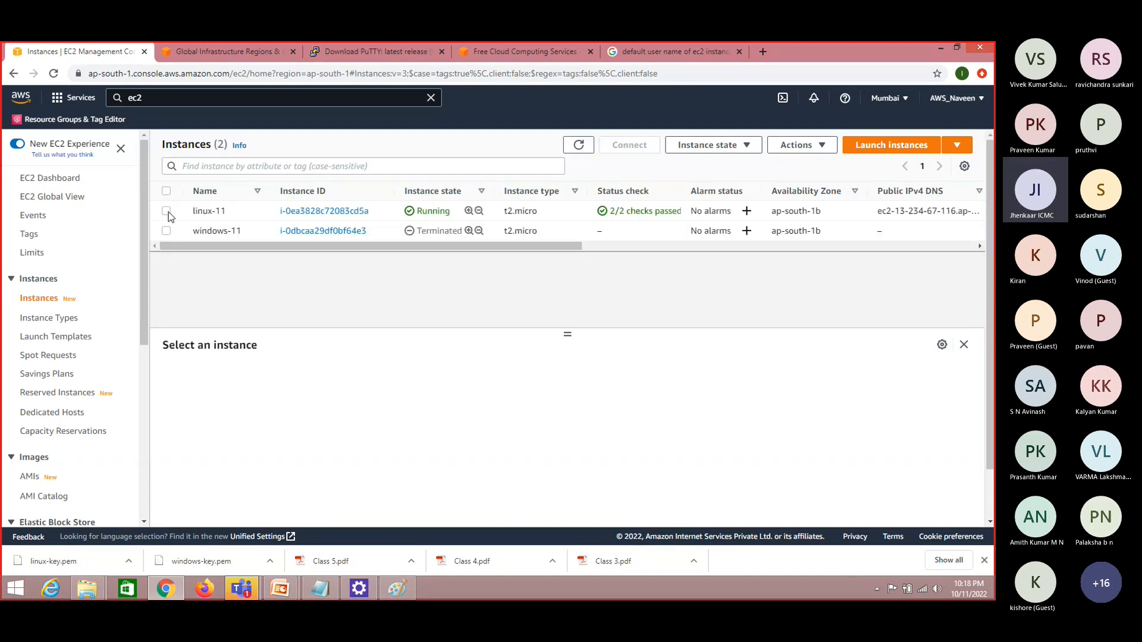
click(166, 211)
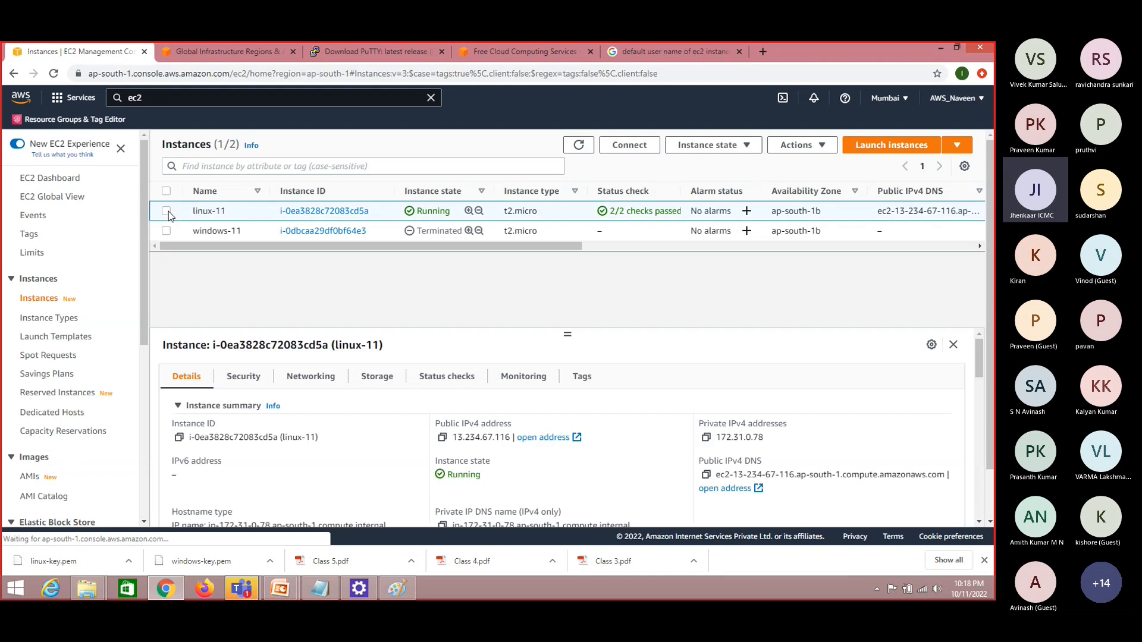
click(735, 148)
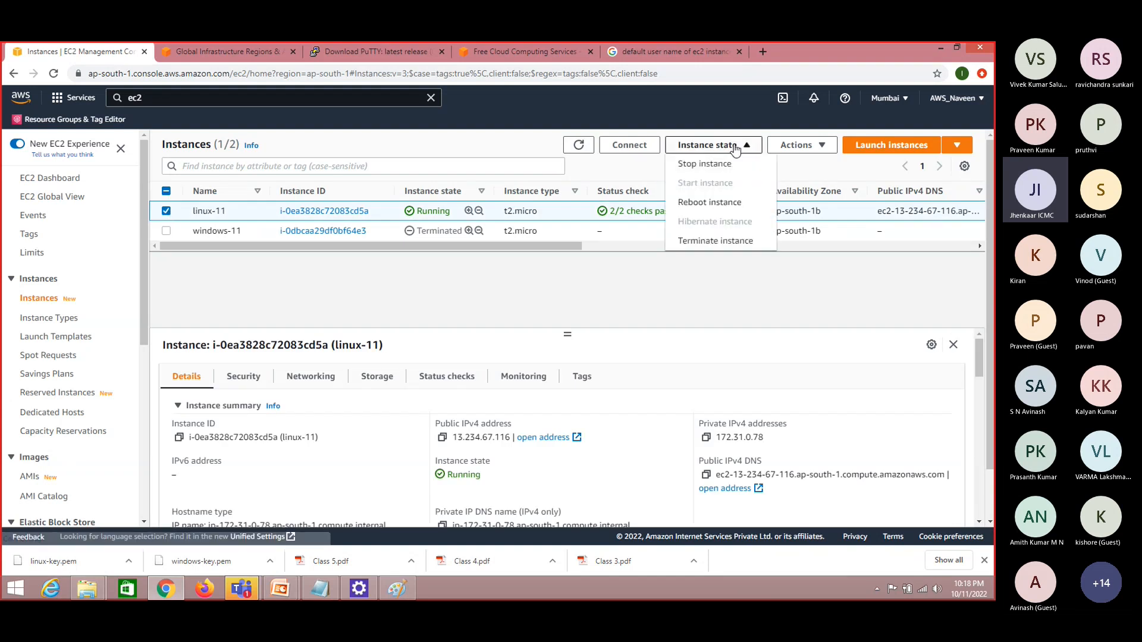
click(722, 241)
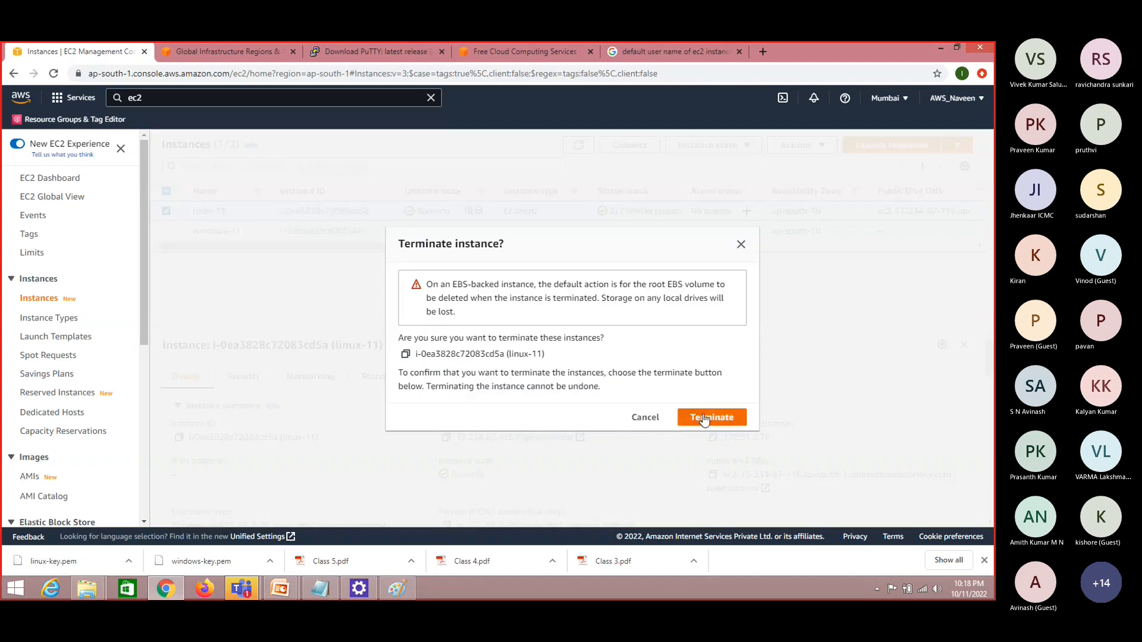
click(703, 417)
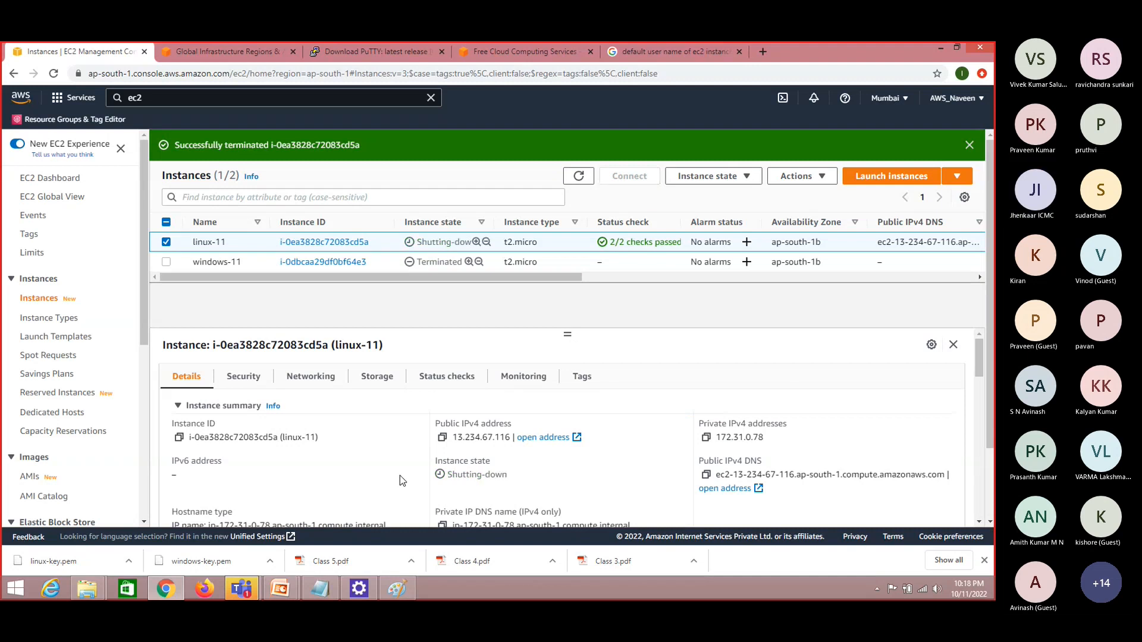
Switch to the "Class 3 - EC2 ( Elastic Compute Cloud )" presentation in PowerPoint
click(283, 588)
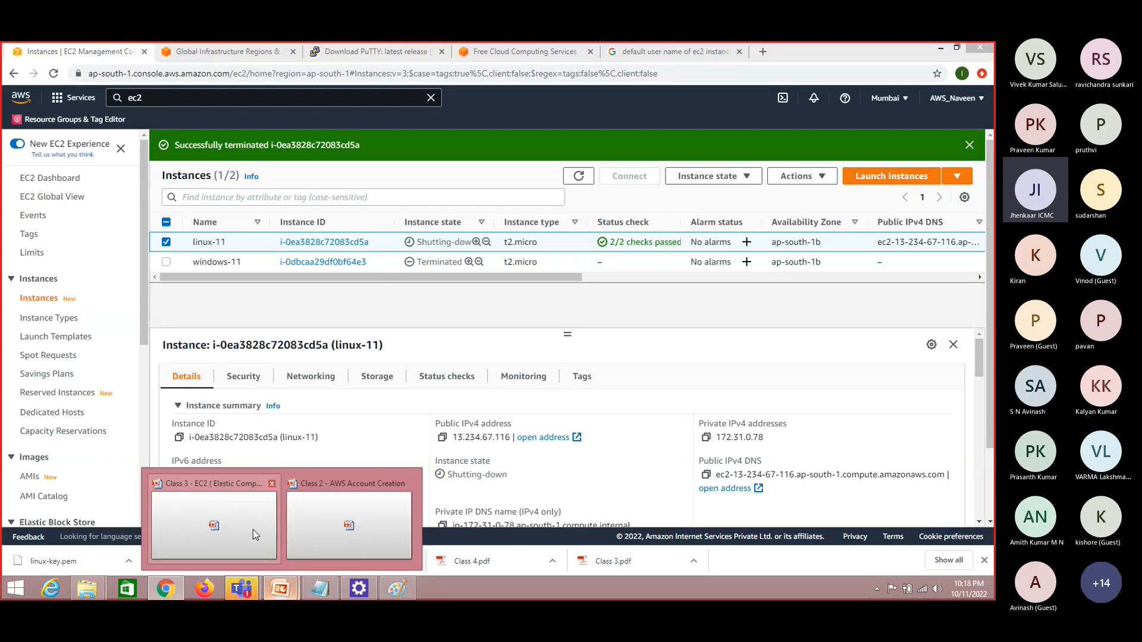
click(252, 530)
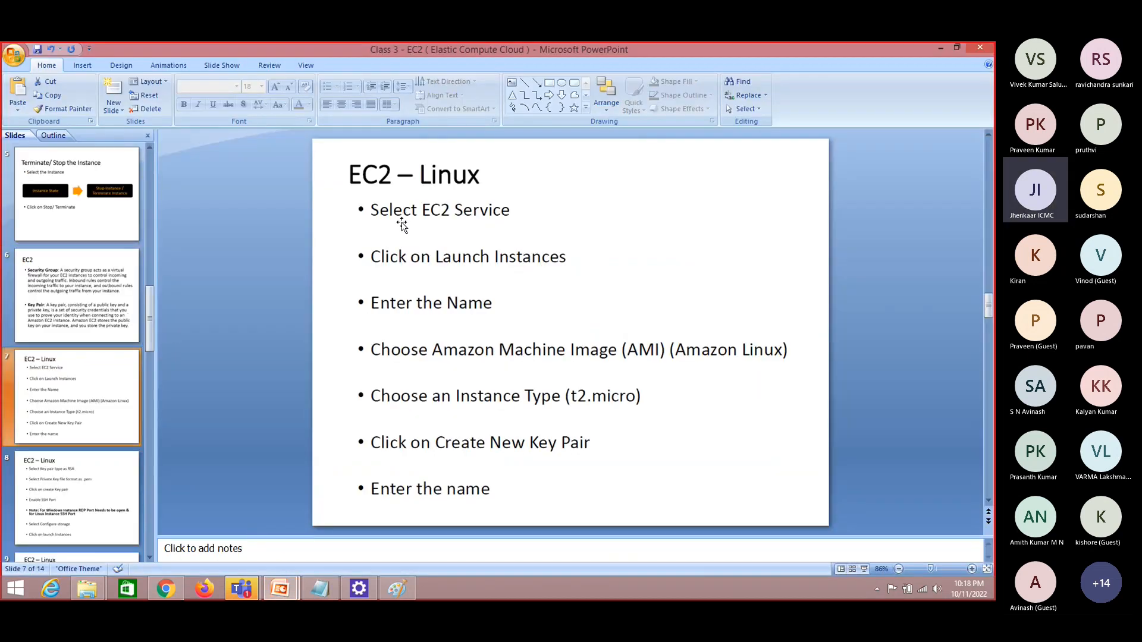